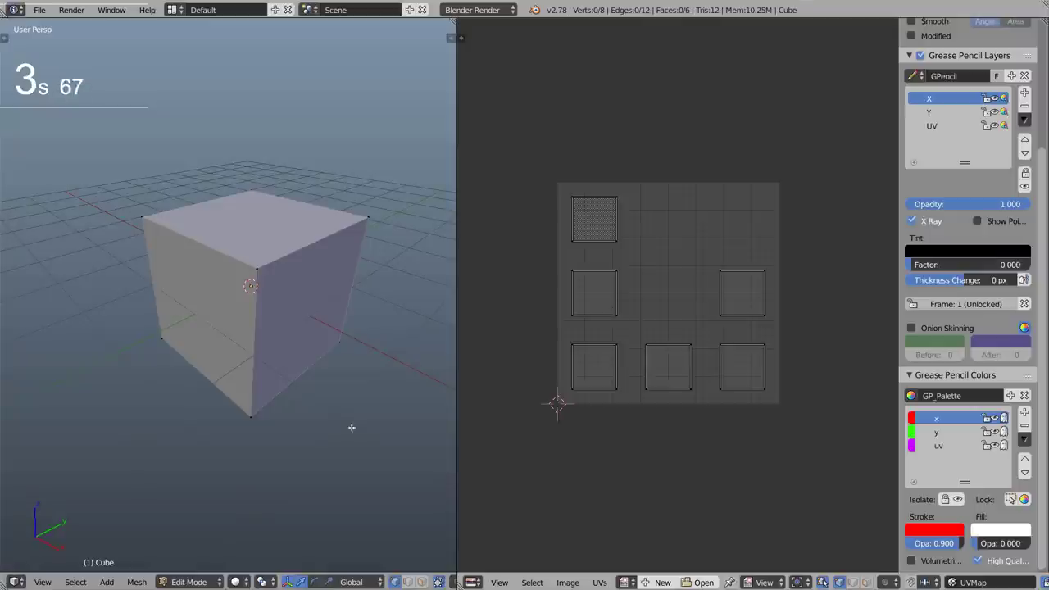
Annotate the UV grid with grease pencil strokes on the X, Y and UV layers, along its lower and left edges.
mouse_move(555, 433)
mouse_down()
mouse_move(745, 434)
mouse_move(732, 448)
mouse_up()
mouse_move(769, 426)
mouse_down()
mouse_move(790, 453)
mouse_move(770, 453)
mouse_up()
key(Down)
drag(512, 401, 518, 198)
drag(498, 229, 518, 200)
mouse_move(498, 150)
mouse_down()
mouse_move(510, 167)
mouse_move(501, 187)
mouse_up()
key(Down)
drag(765, 461, 790, 461)
mouse_move(528, 152)
mouse_down()
mouse_move(535, 172)
mouse_move(557, 152)
mouse_up()
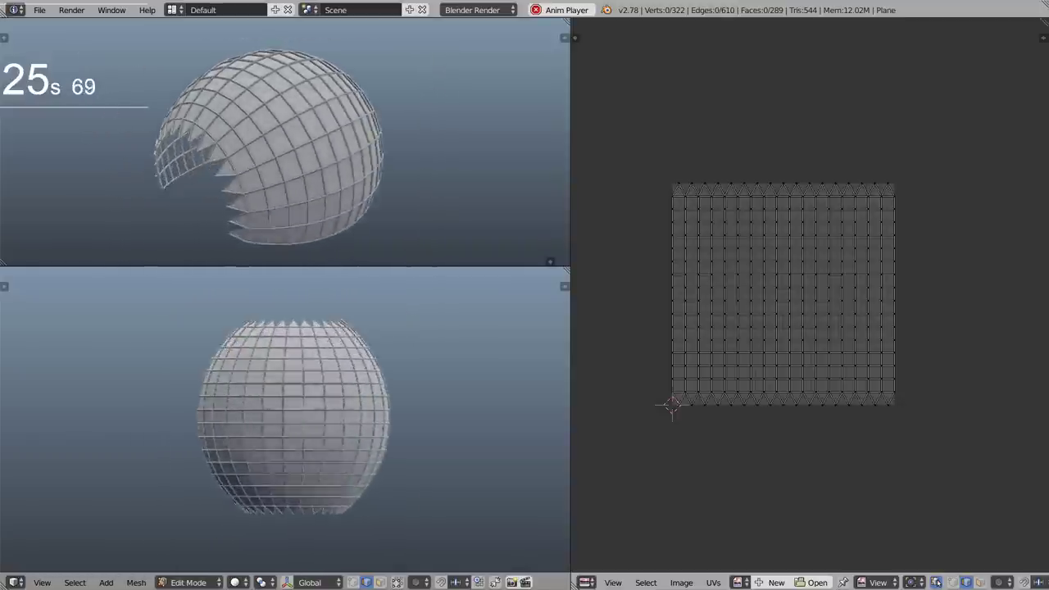
click(564, 10)
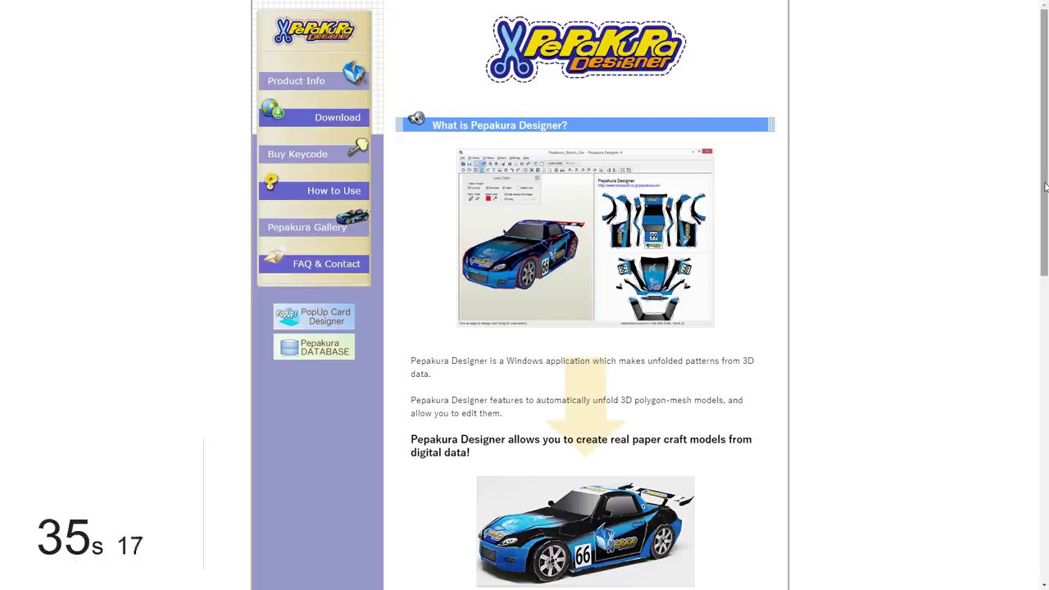
drag(1044, 190, 1044, 303)
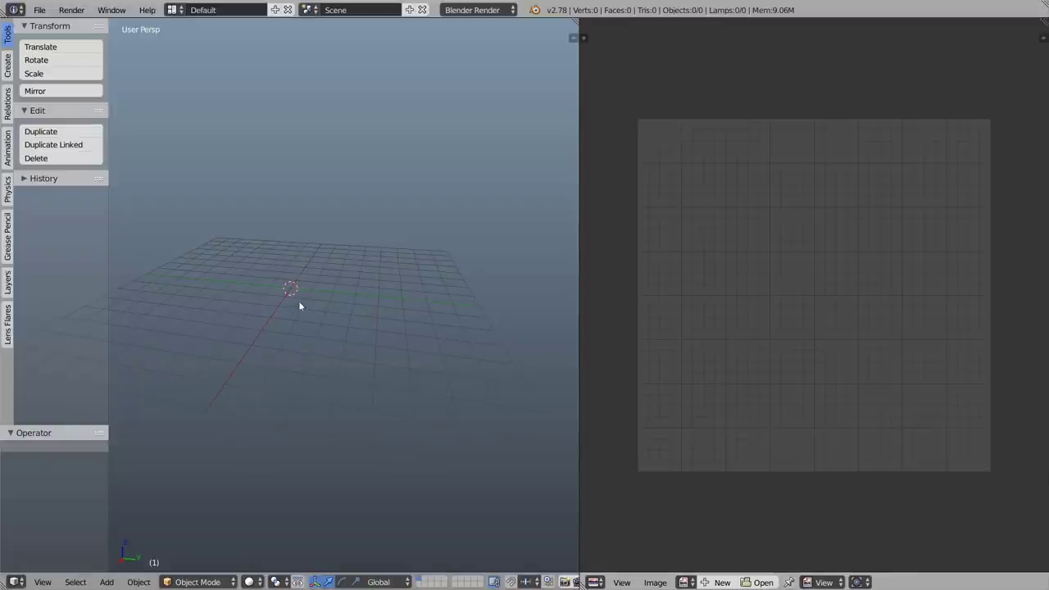
Add a cube with Generate UVs enabled and enter Edit Mode.
key(shift+a)
mouse_move(289, 295)
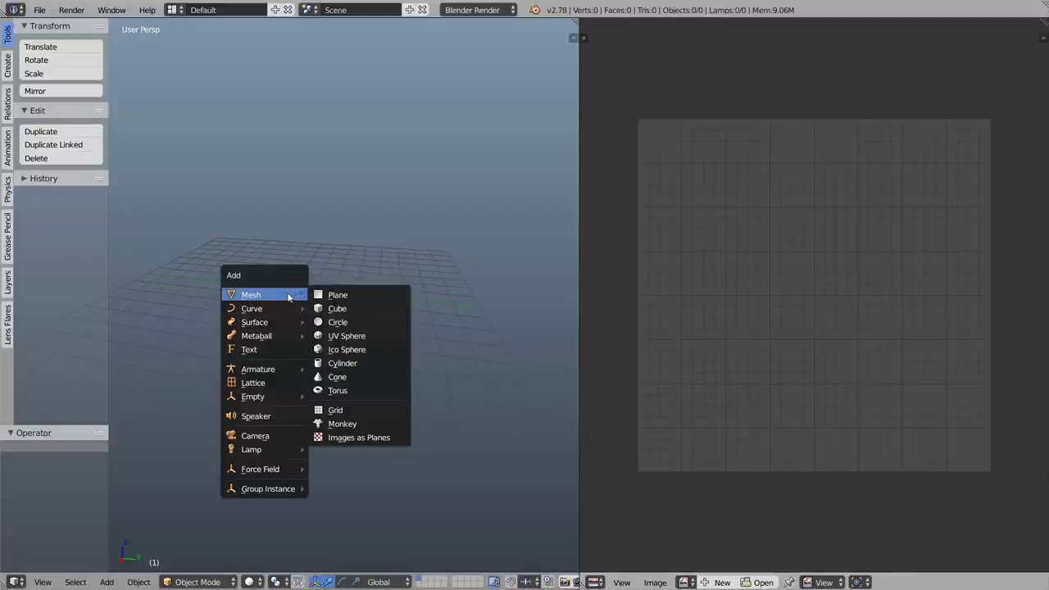
click(332, 306)
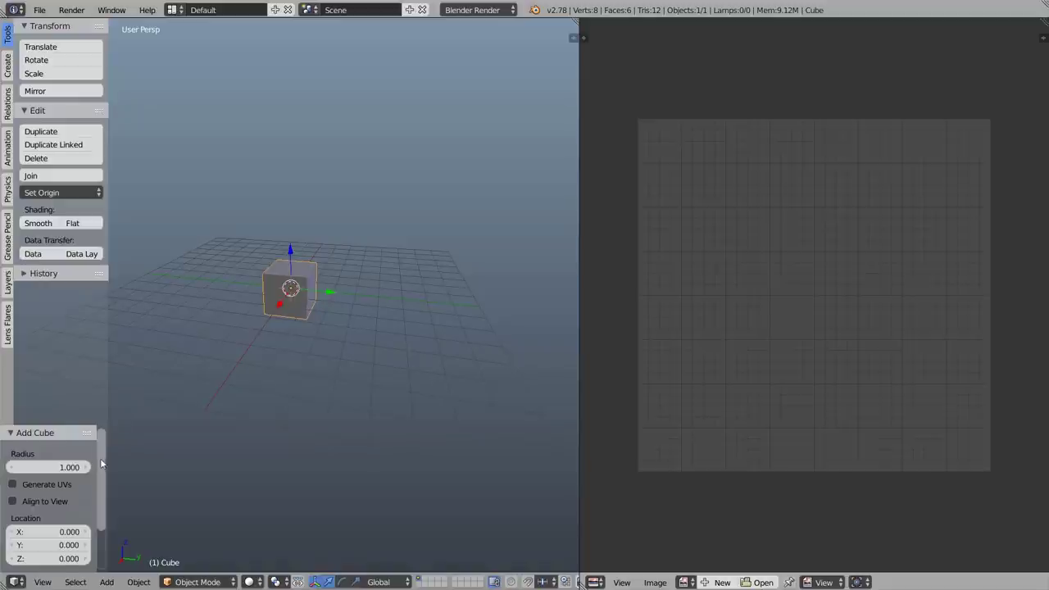
scroll(97, 477, down, 2)
key(F6)
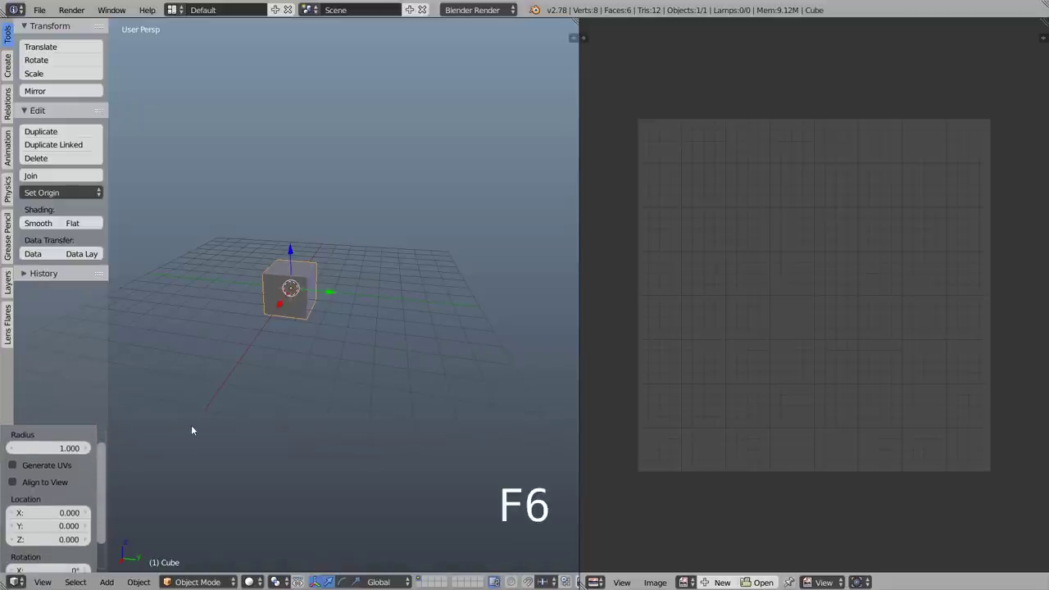
drag(236, 435, 308, 370)
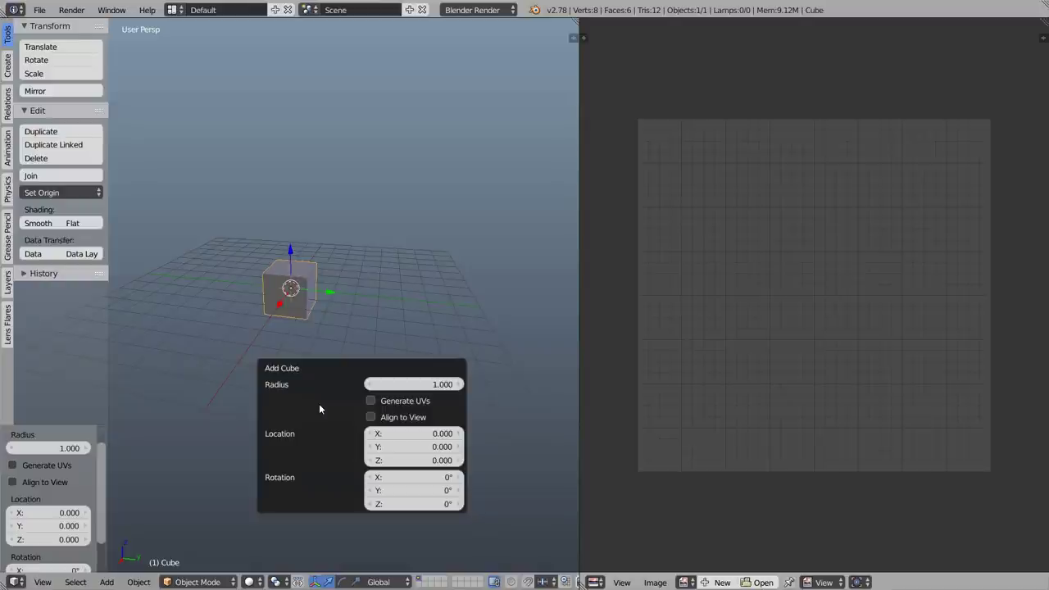
click(372, 402)
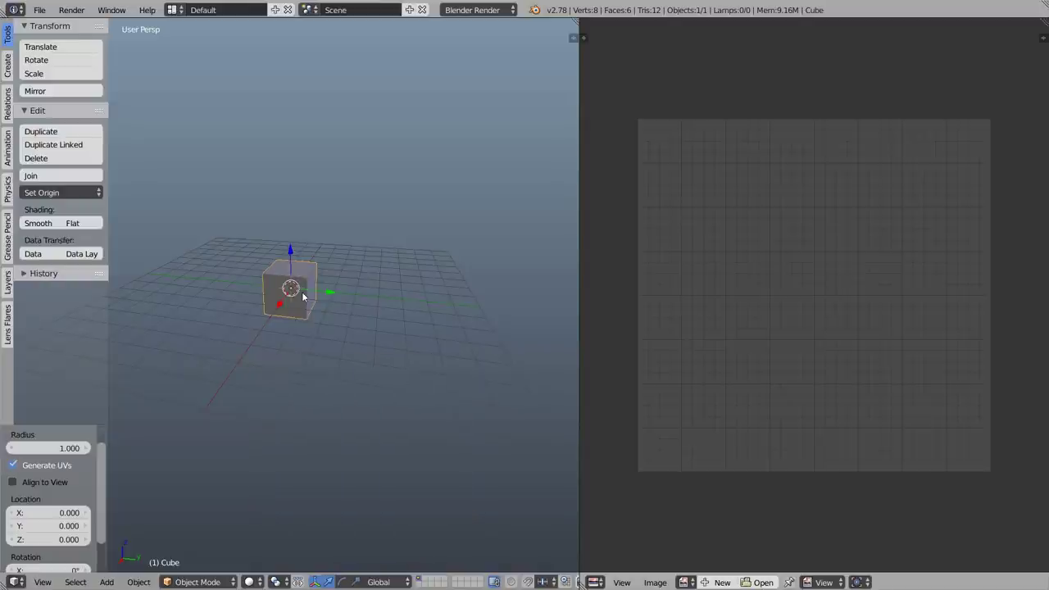
key(Tab)
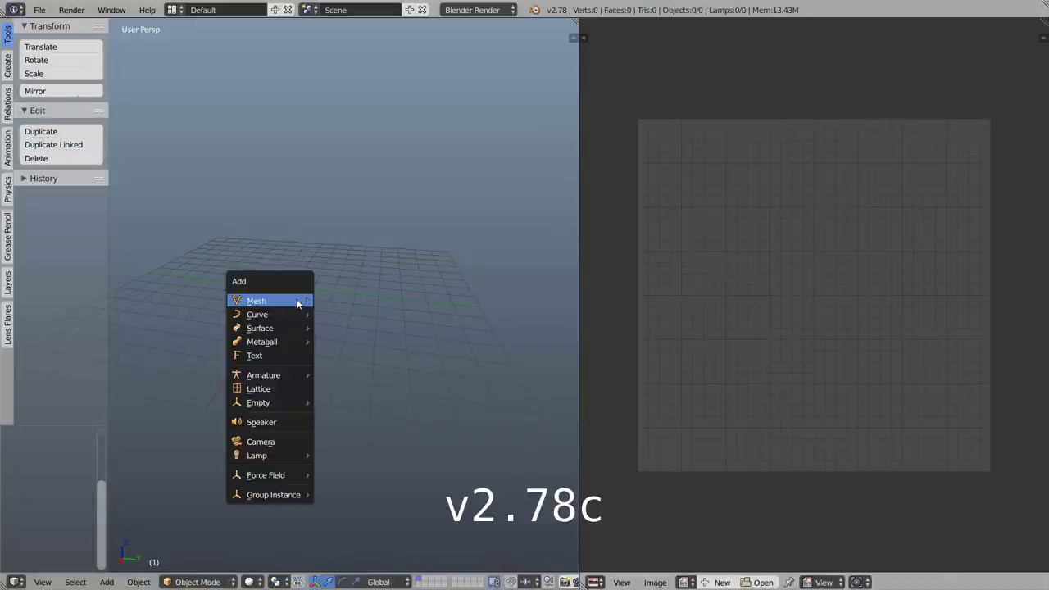
Add a UV sphere with Generate UVs enabled and enter Edit Mode.
mouse_move(270, 300)
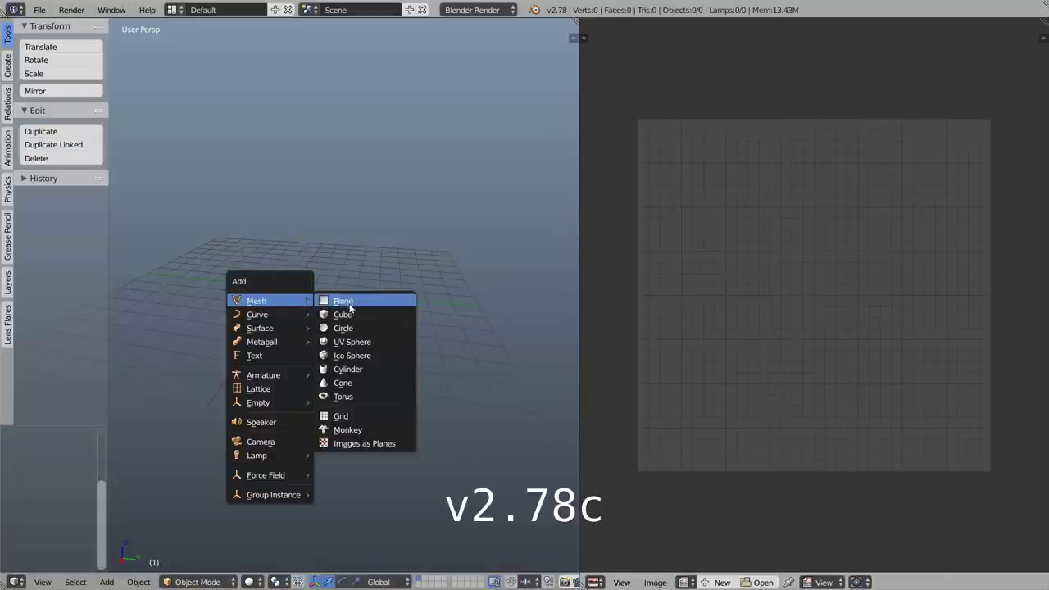
click(381, 343)
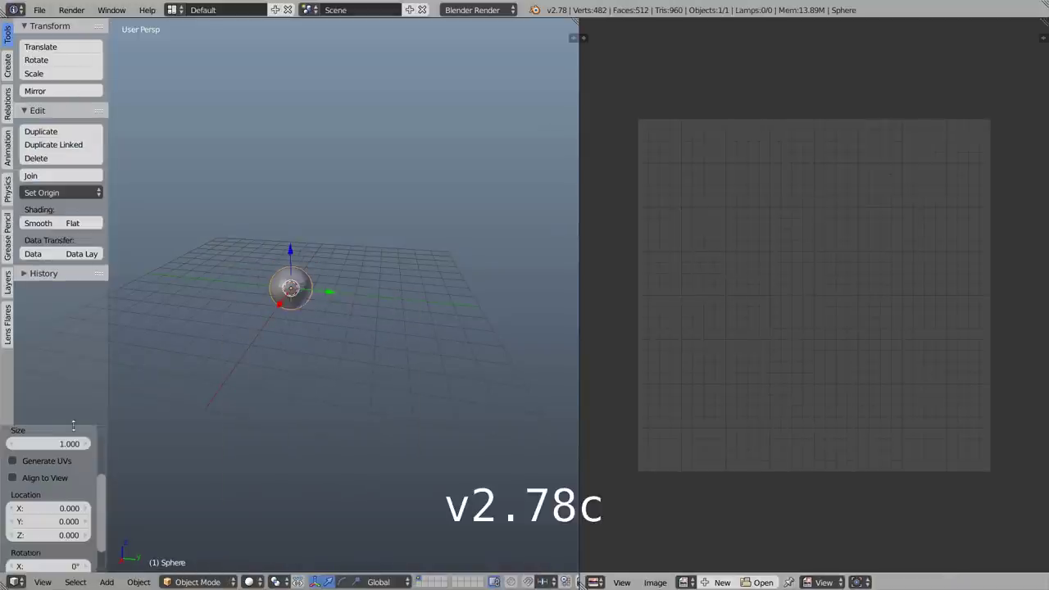
click(13, 460)
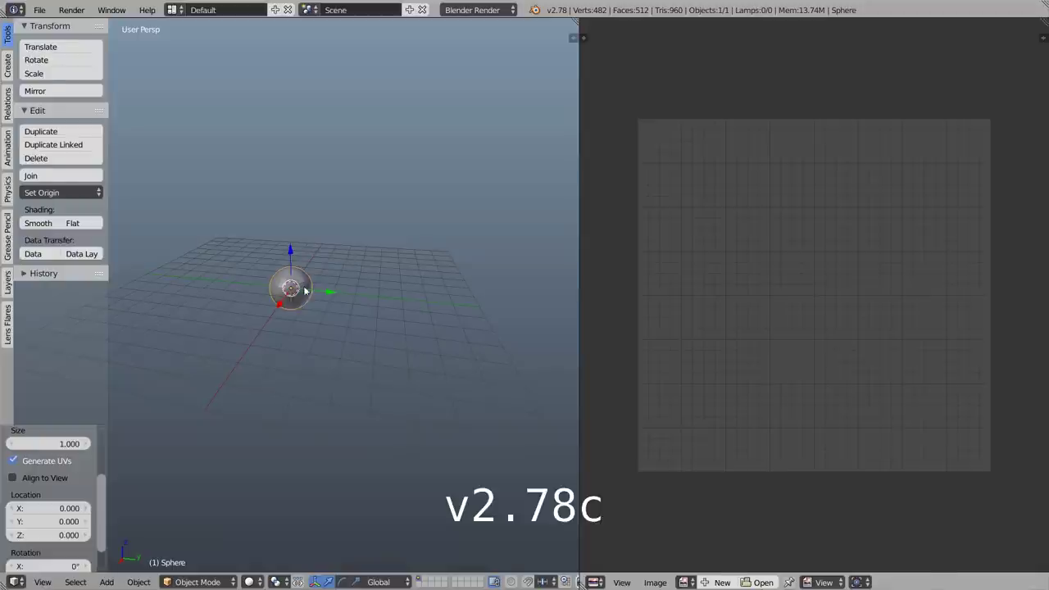
key(Tab)
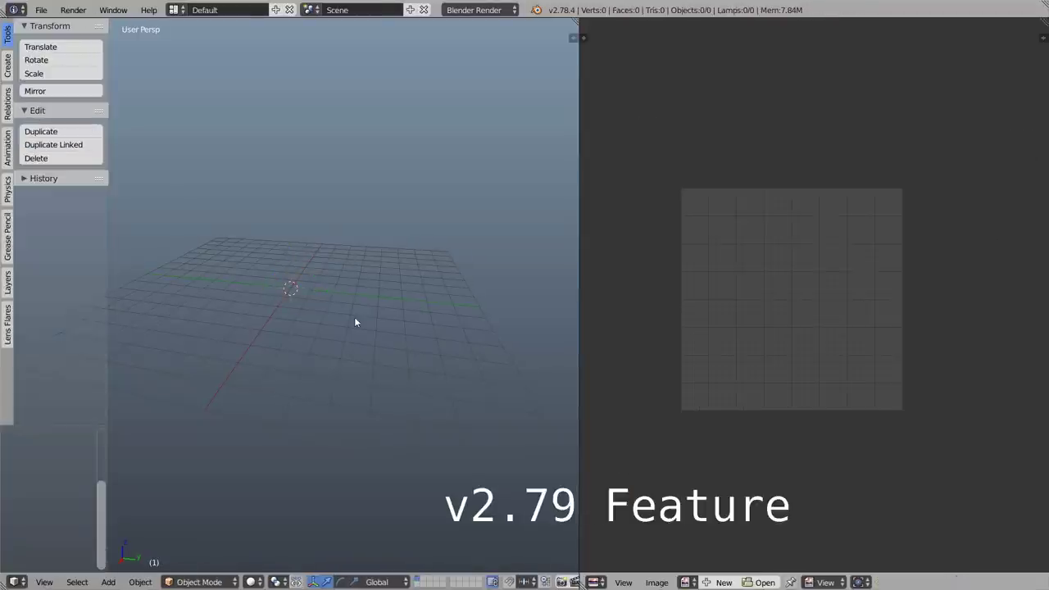
In the v2.79 build's empty scene, add a UV sphere with Generate UVs enabled and enter Edit Mode.
key(shift+a)
mouse_move(352, 319)
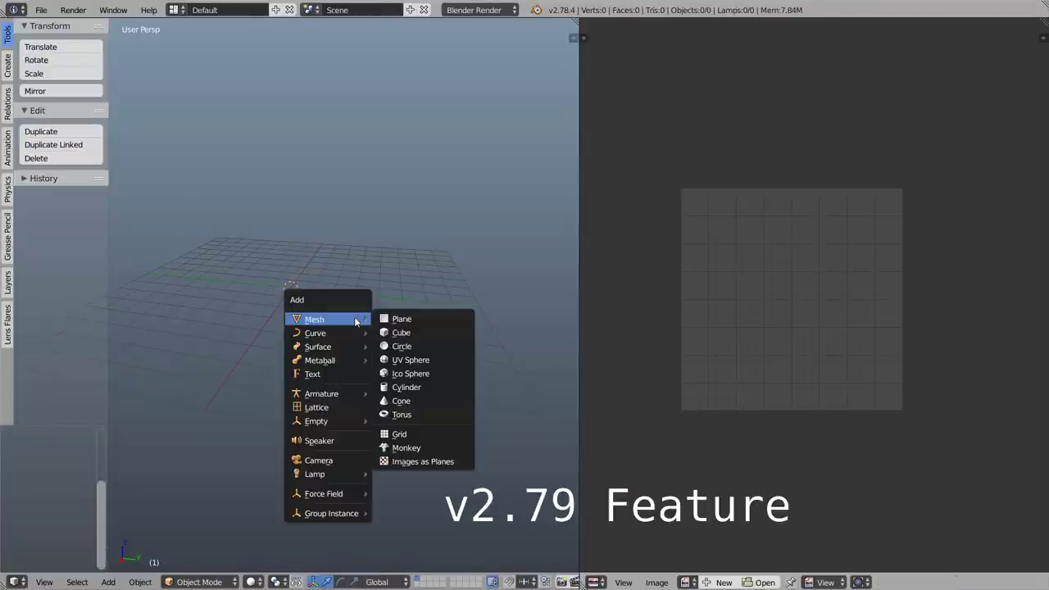
click(425, 360)
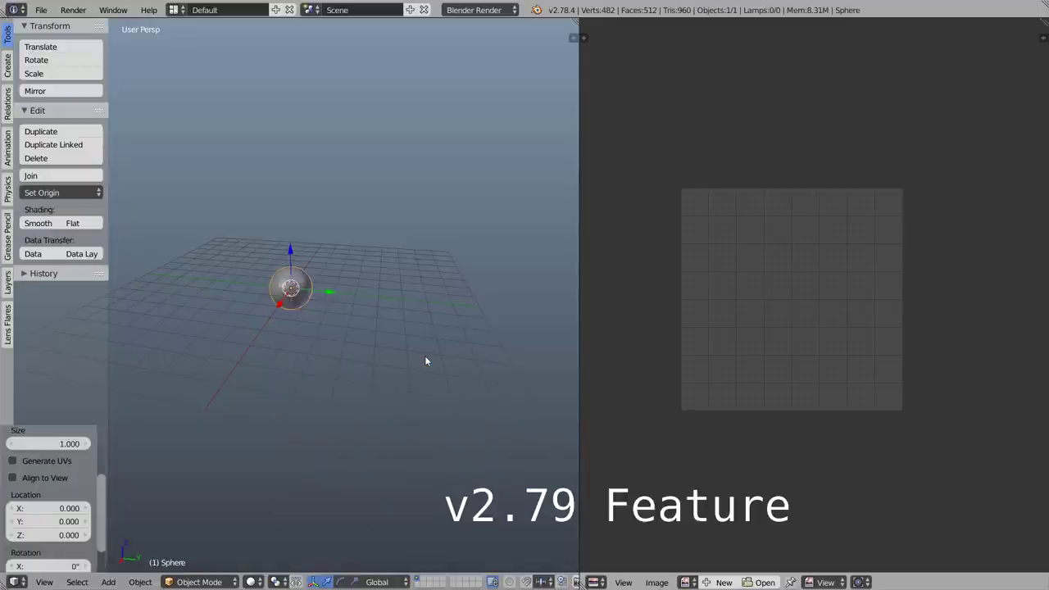
click(35, 461)
key(Tab)
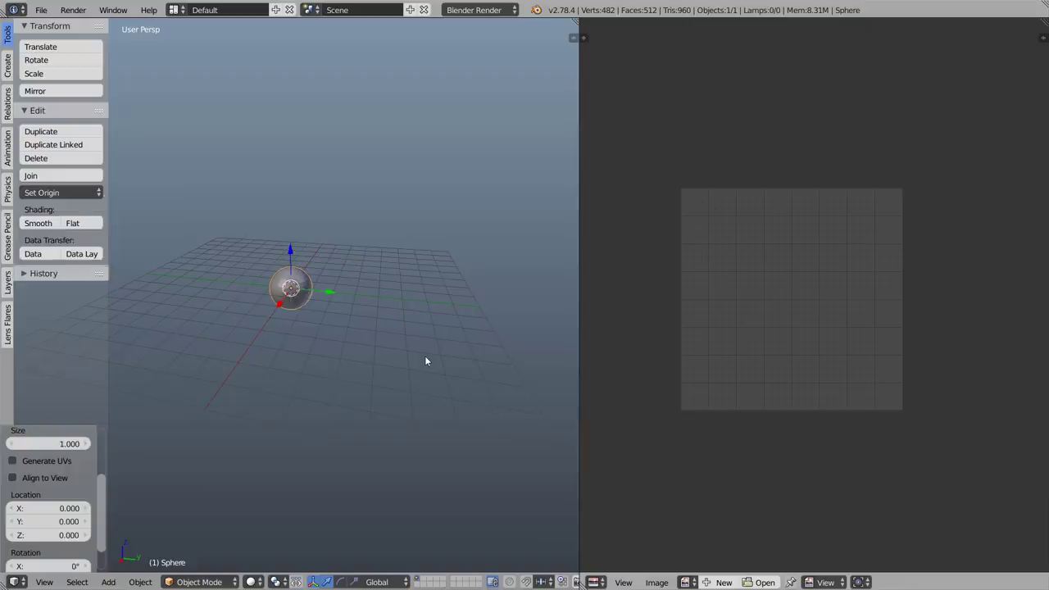
click(35, 461)
key(Tab)
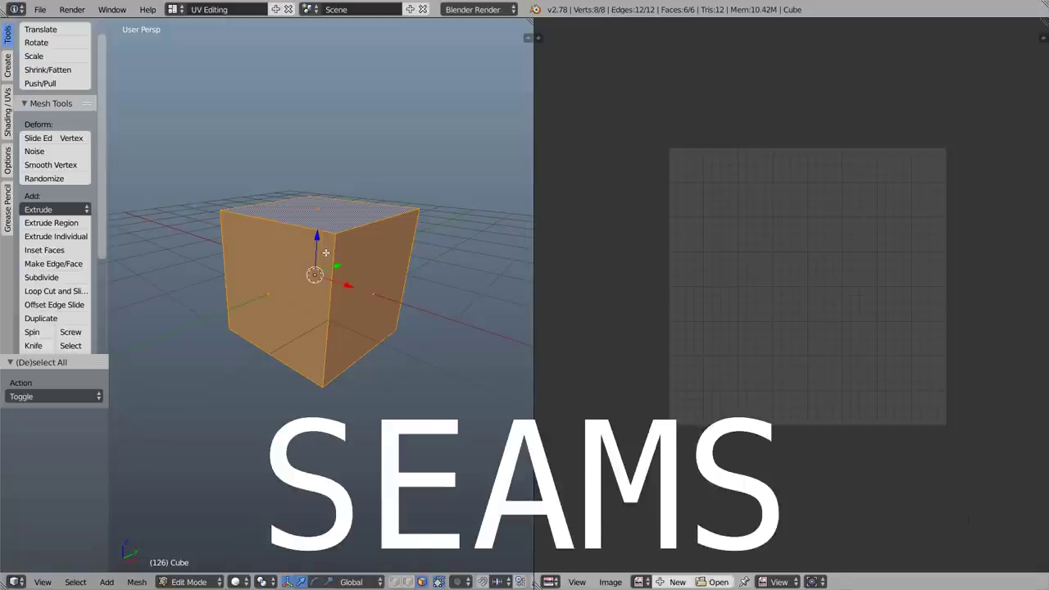
Unwrap all faces of the cube and pack the UV islands with a margin of 0.090.
middle_drag(325, 253, 348, 303)
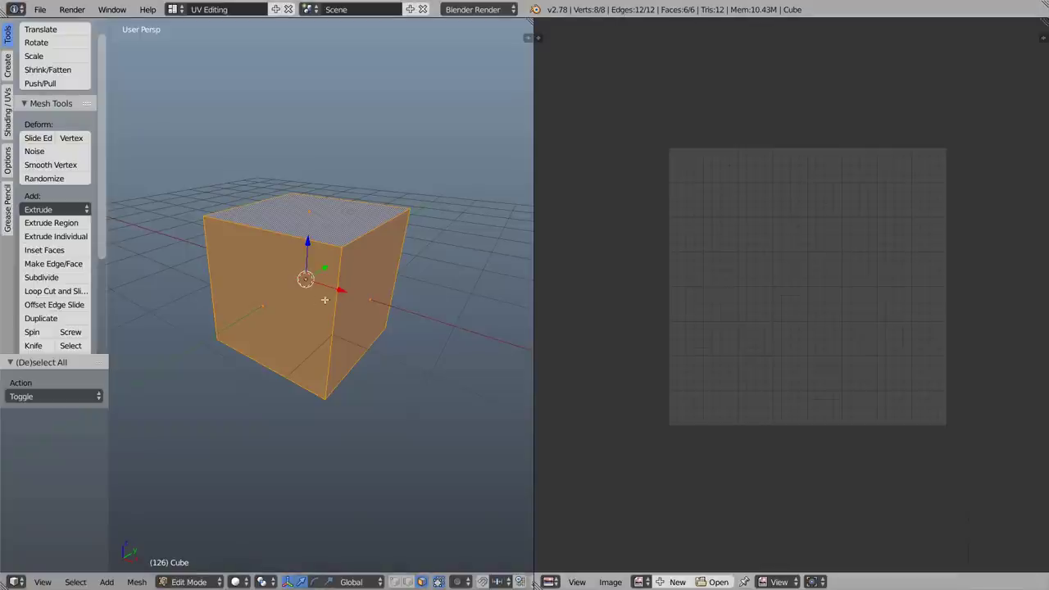
key(u)
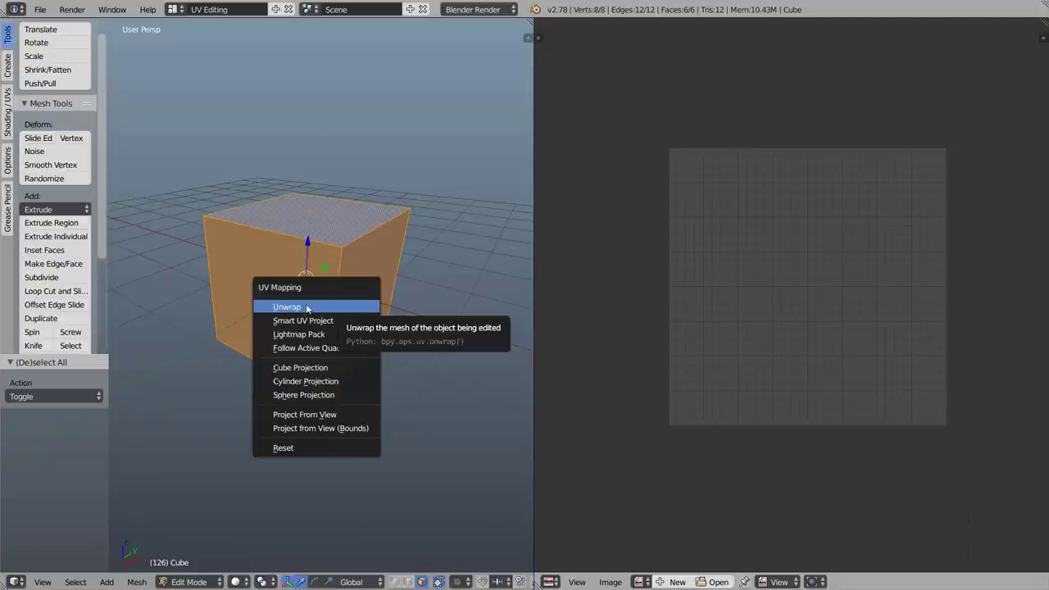
click(351, 307)
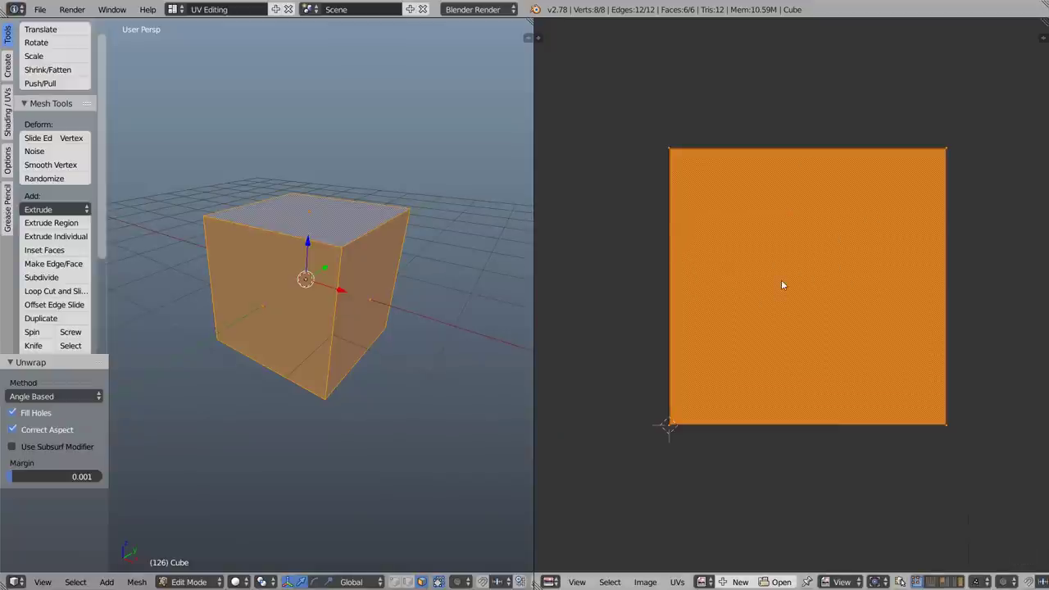
key(ctrl+p)
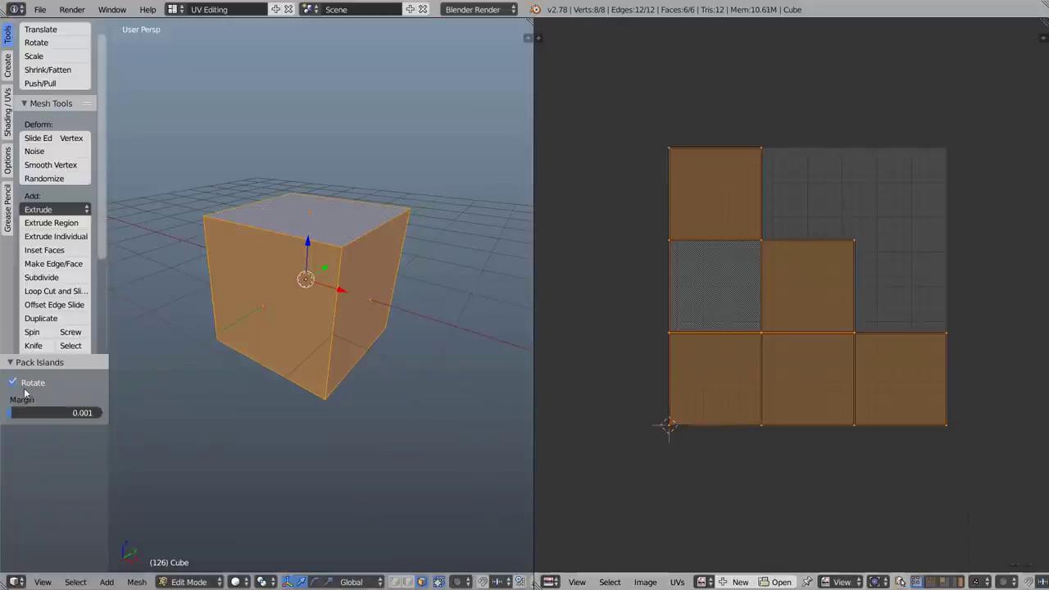
drag(25, 412, 34, 412)
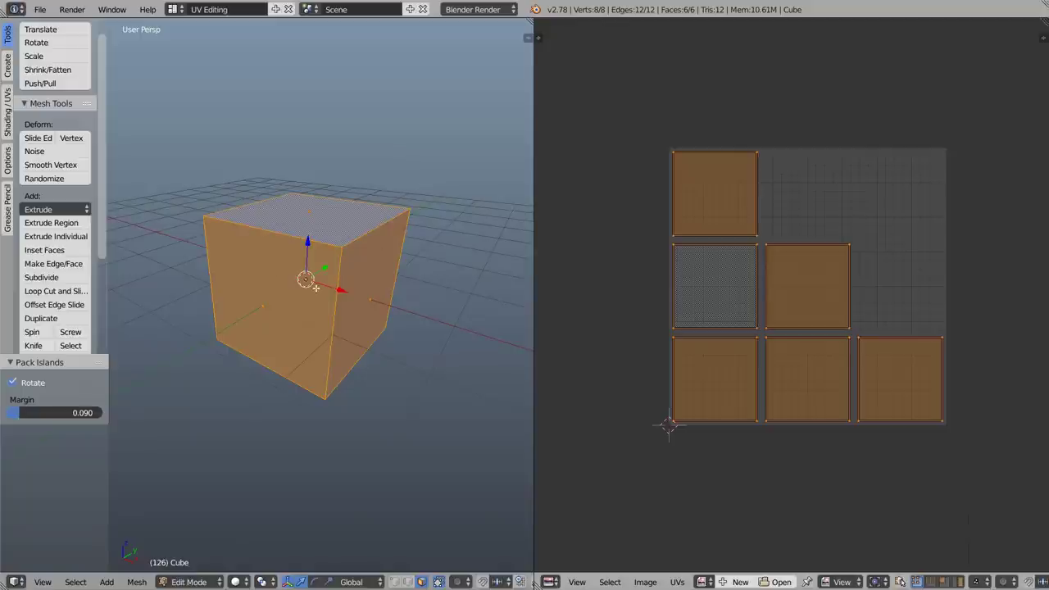
Apply Smart UV Project to all of the cube's faces with an island margin of 0.03.
key(u)
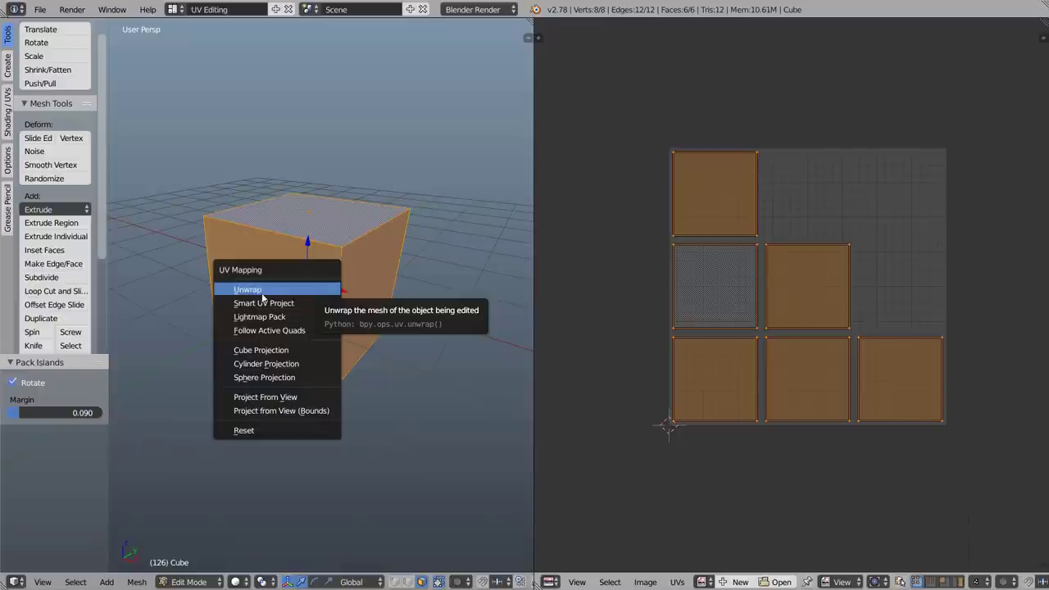
click(318, 303)
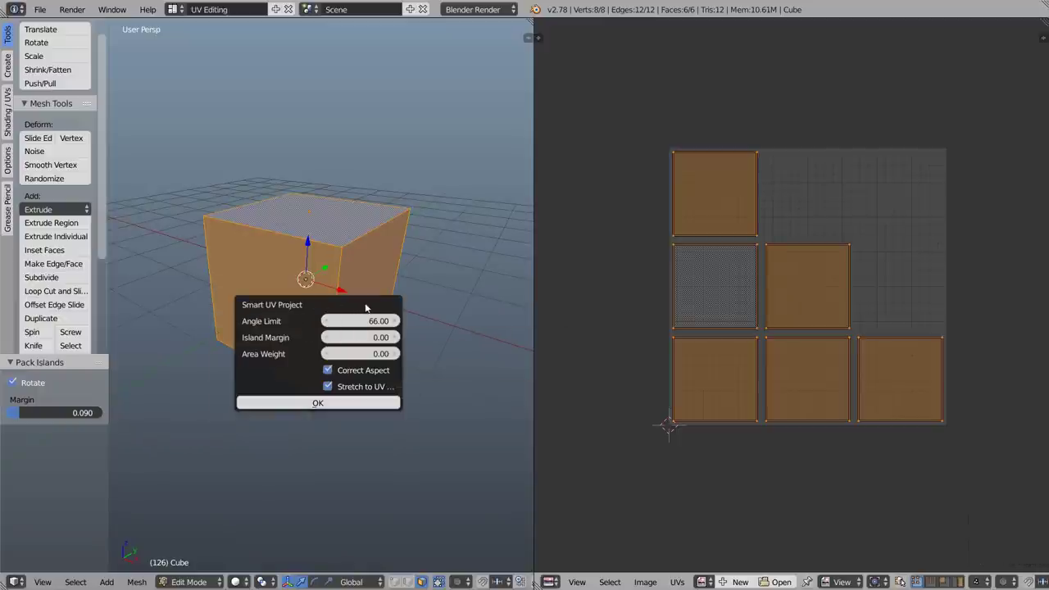
click(397, 338)
click(362, 404)
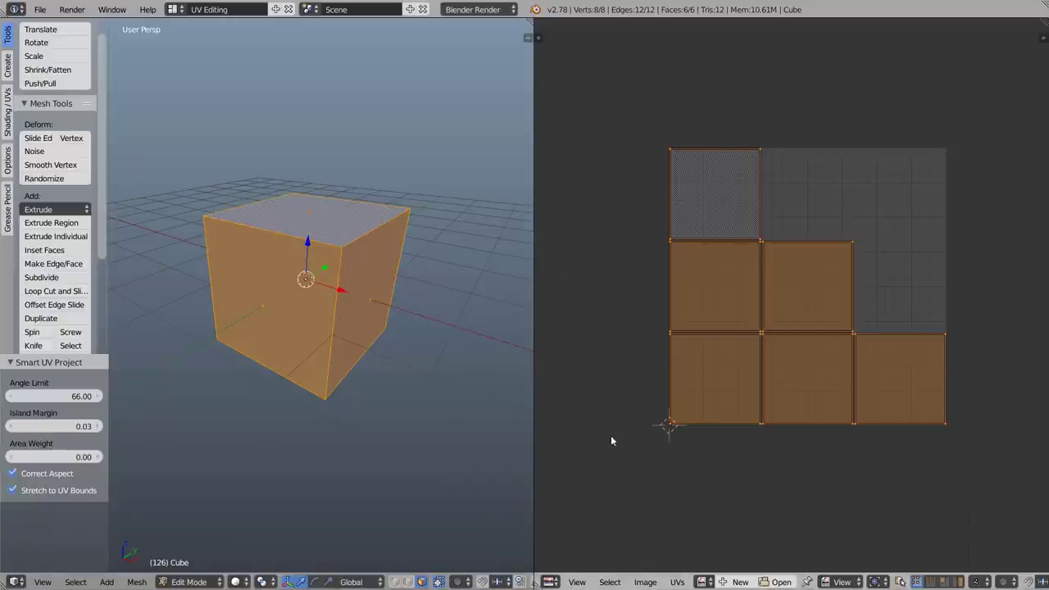
Mark seams on the cube from its UV islands and deselect the whole mesh.
click(677, 581)
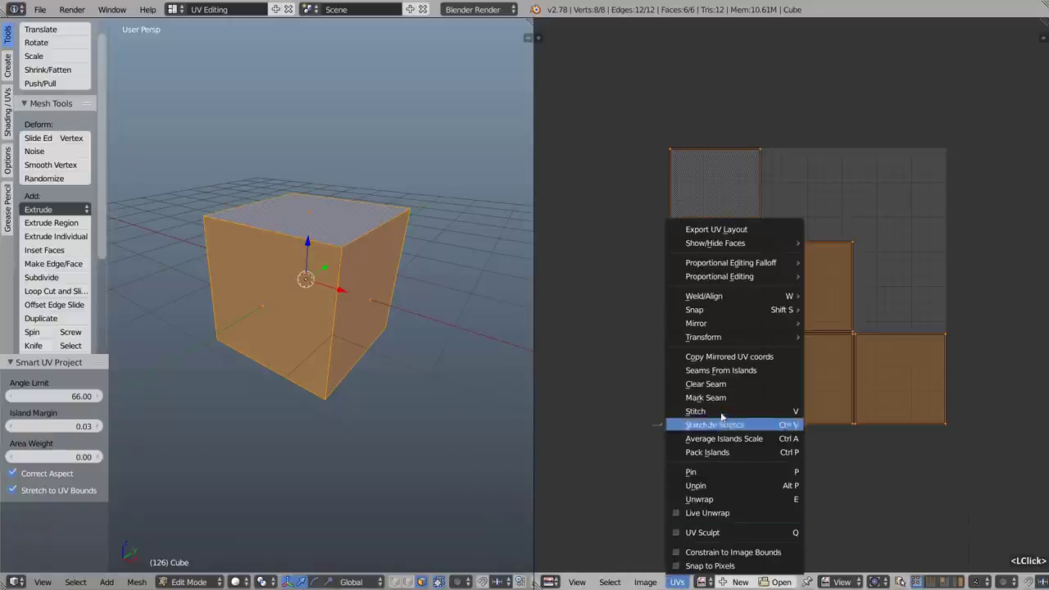
click(772, 374)
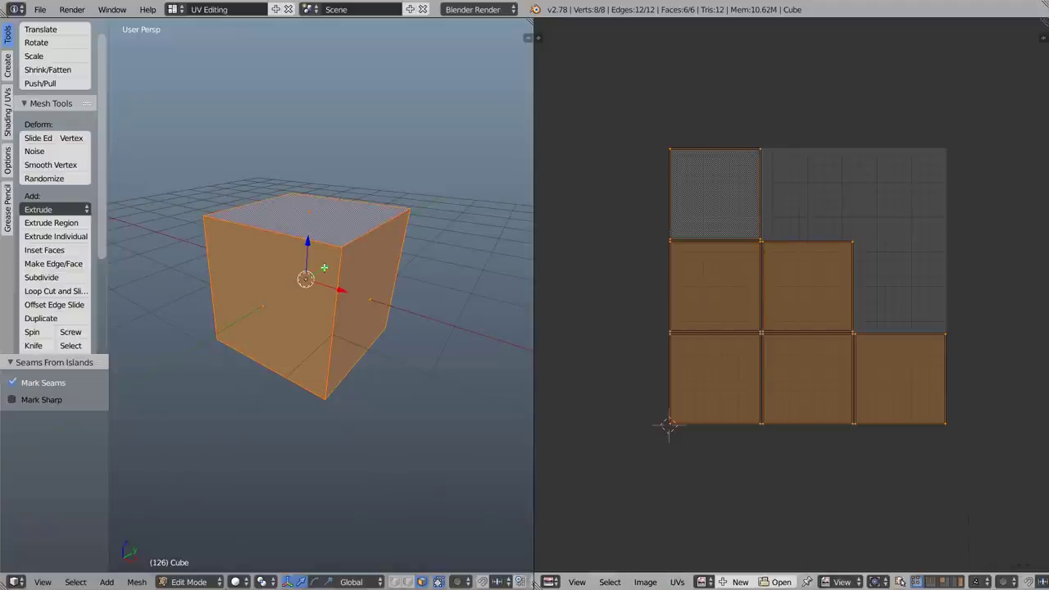
key(a)
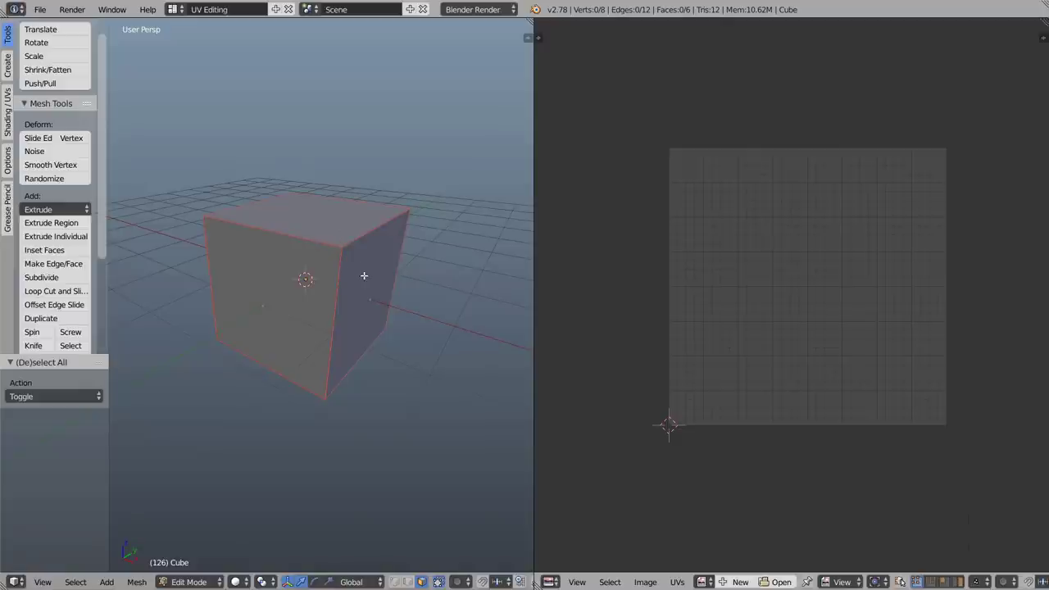
Select the entire cube mesh and clear the seams from all its edges.
key(a)
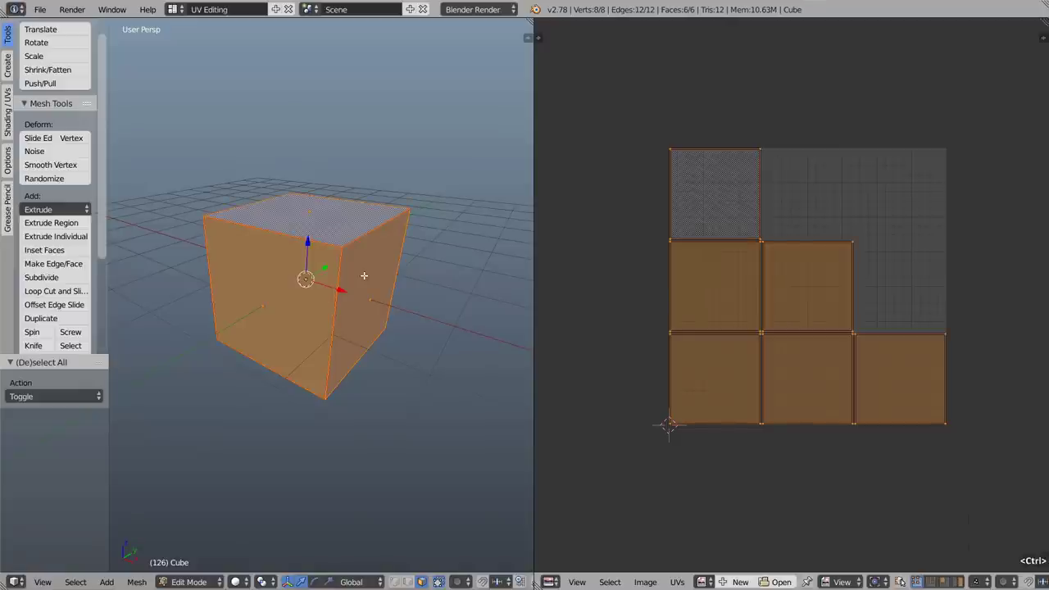
key(ctrl+e)
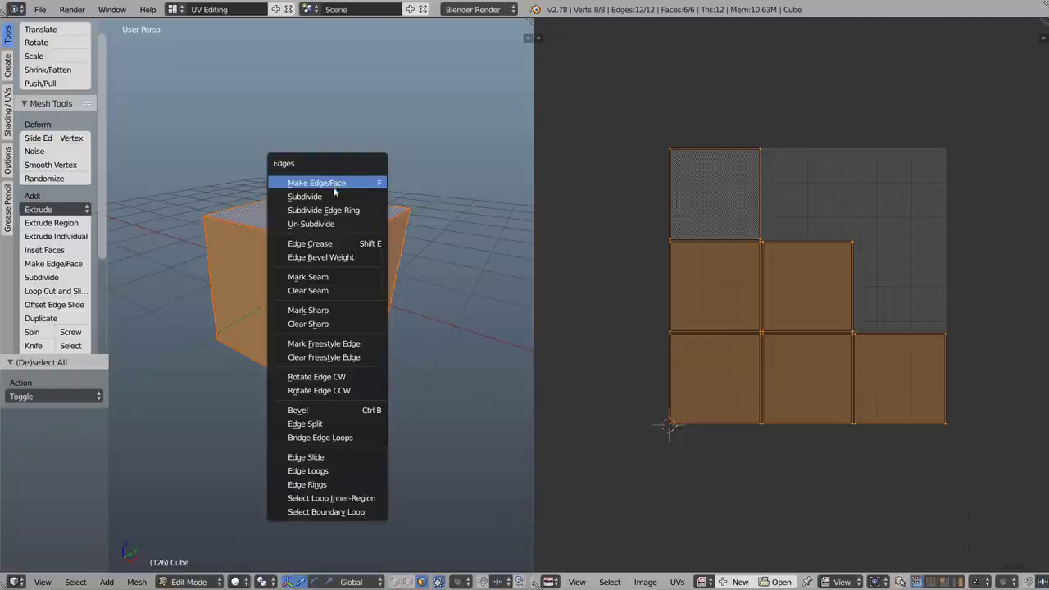
click(359, 290)
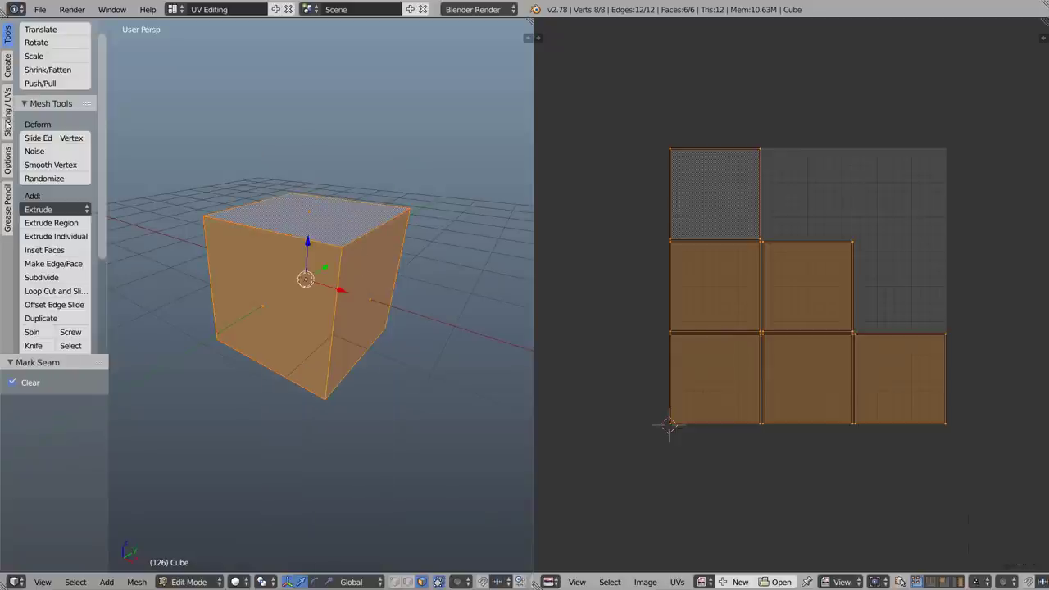
In edge selection mode, mark the two vertical edges and the upper edge of the cube's +X side face as seams.
click(7, 116)
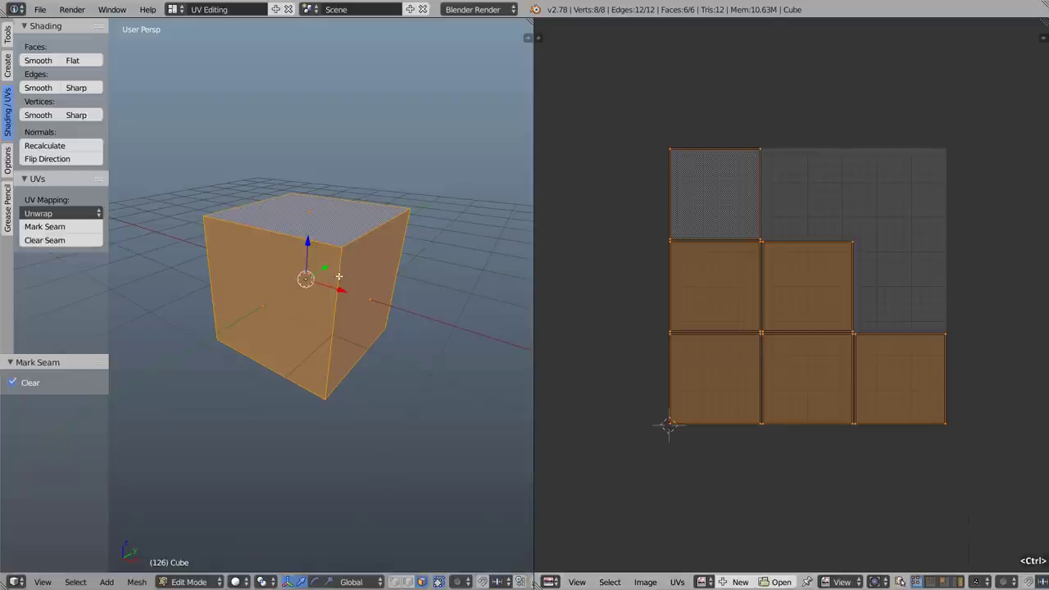
key(ctrl+Tab)
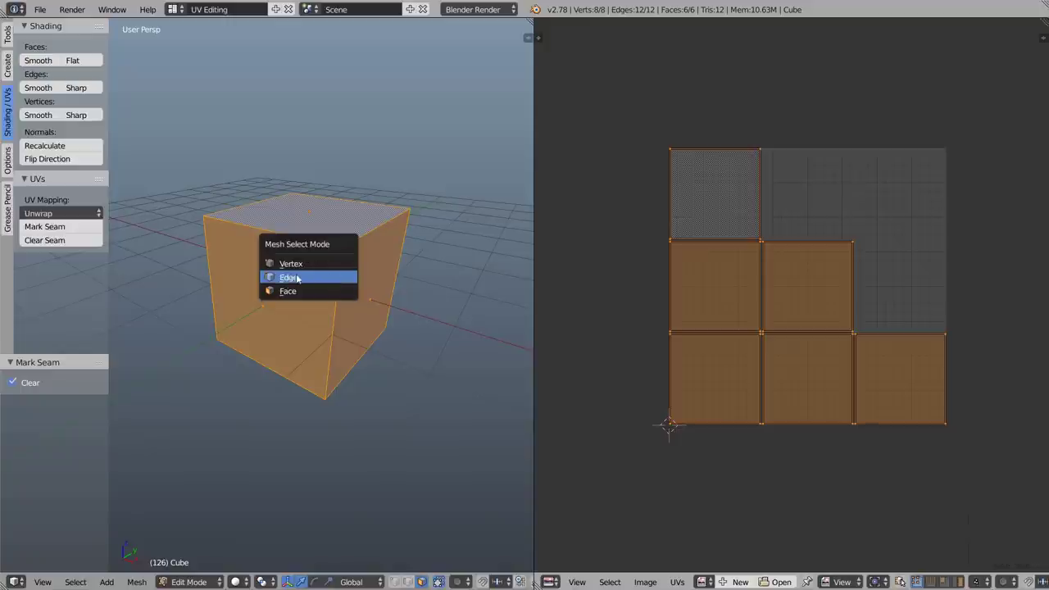
click(324, 280)
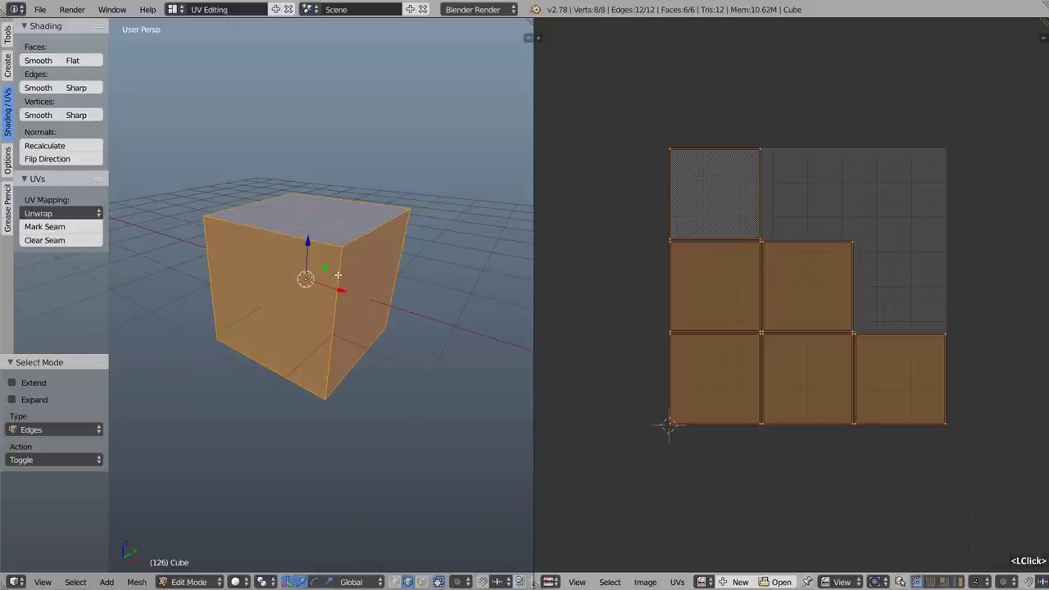
right_click(338, 275)
shift+right_click(402, 248)
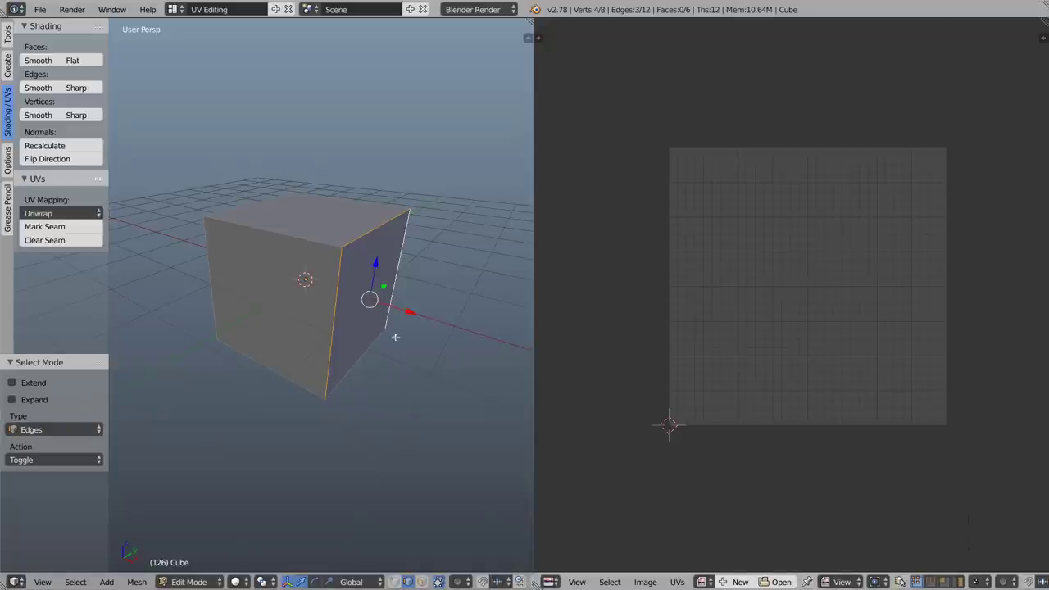
key(ctrl+e)
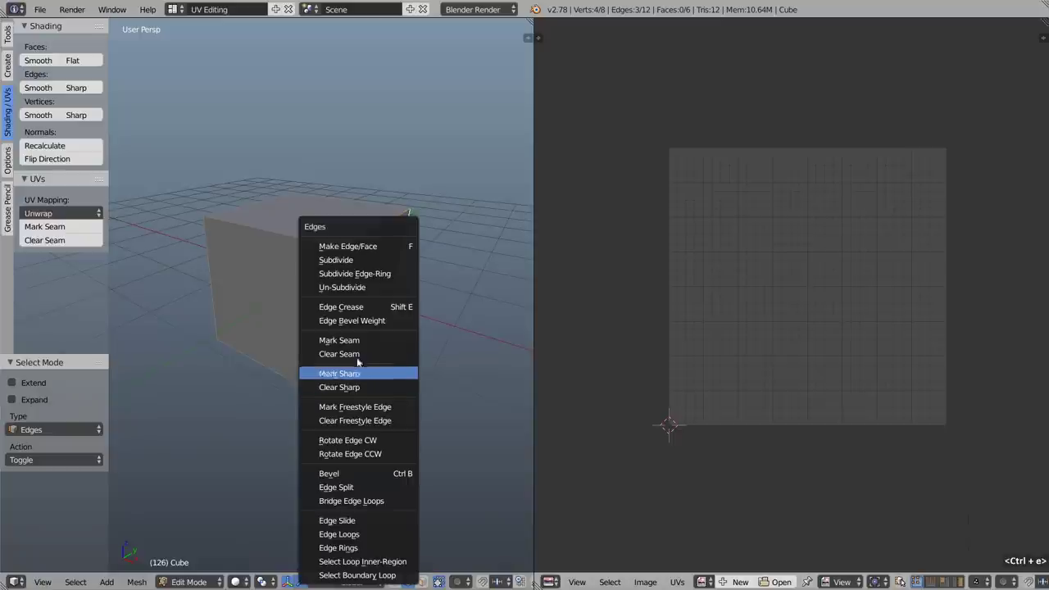
click(392, 340)
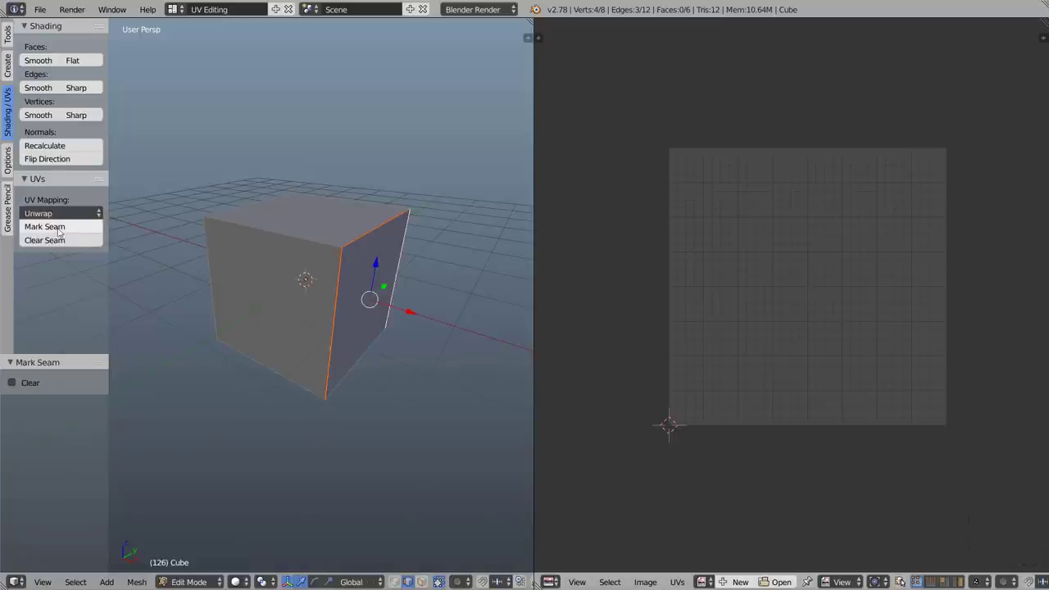
Select all of the cube's faces and unwrap them along the marked seams.
key(a)
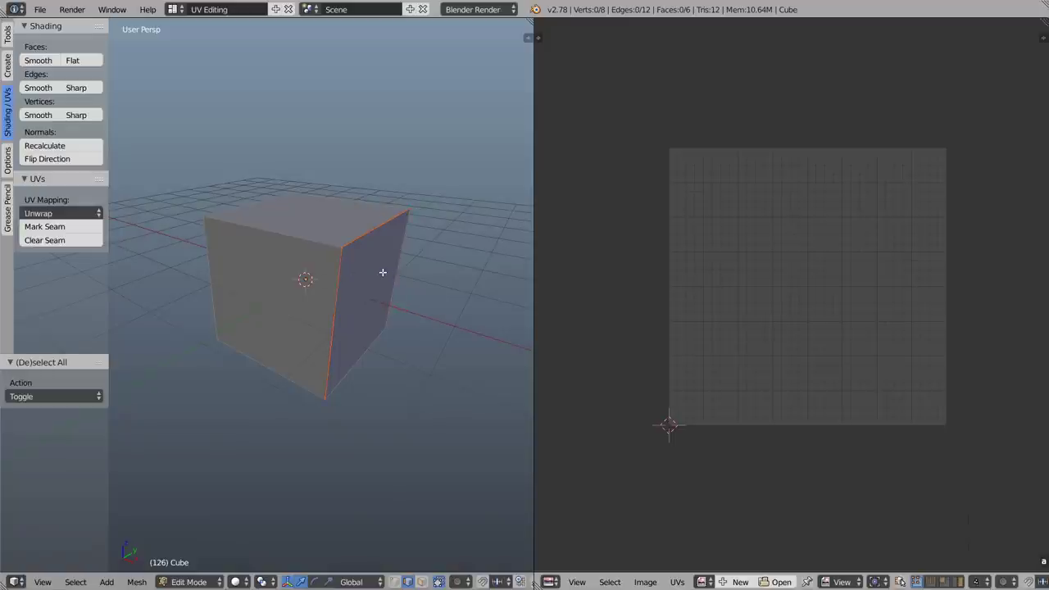
key(u)
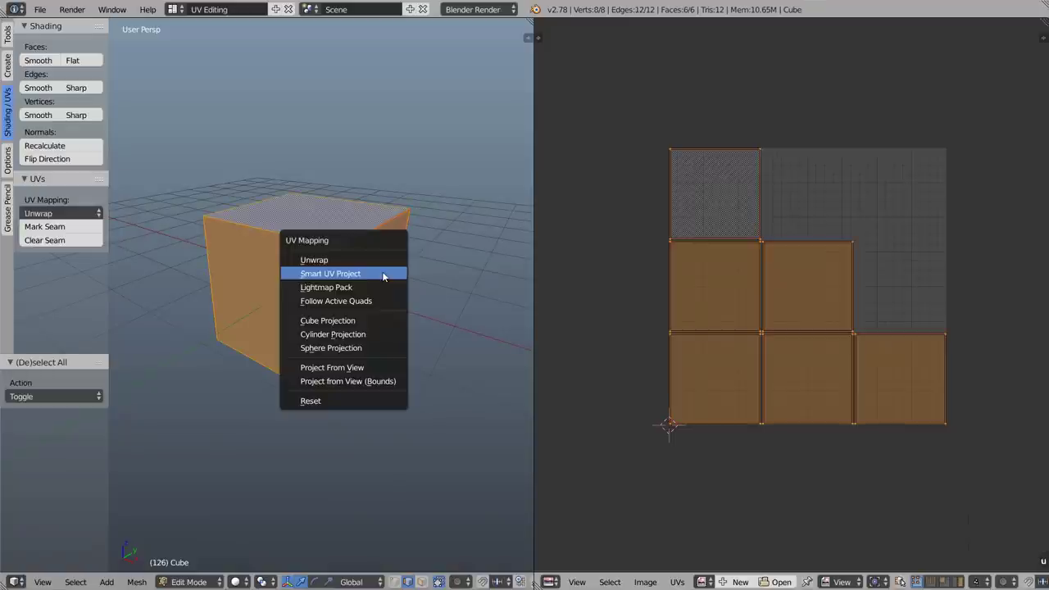
click(330, 261)
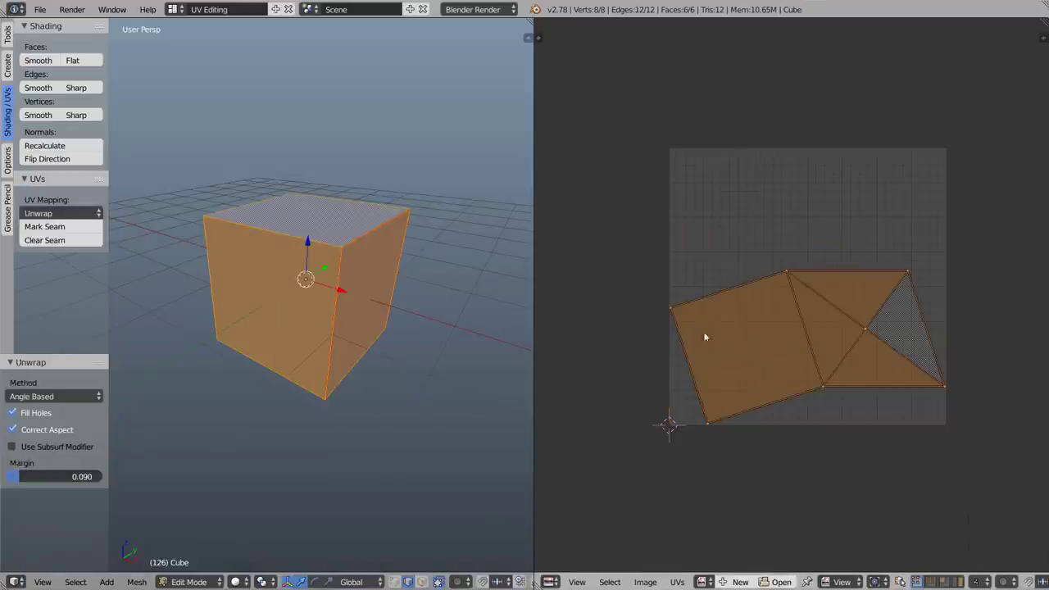
Examine the point in the unwrapped cube layout where the distorted faces converge.
middle_drag(791, 355, 767, 346)
scroll(767, 352, up, 5)
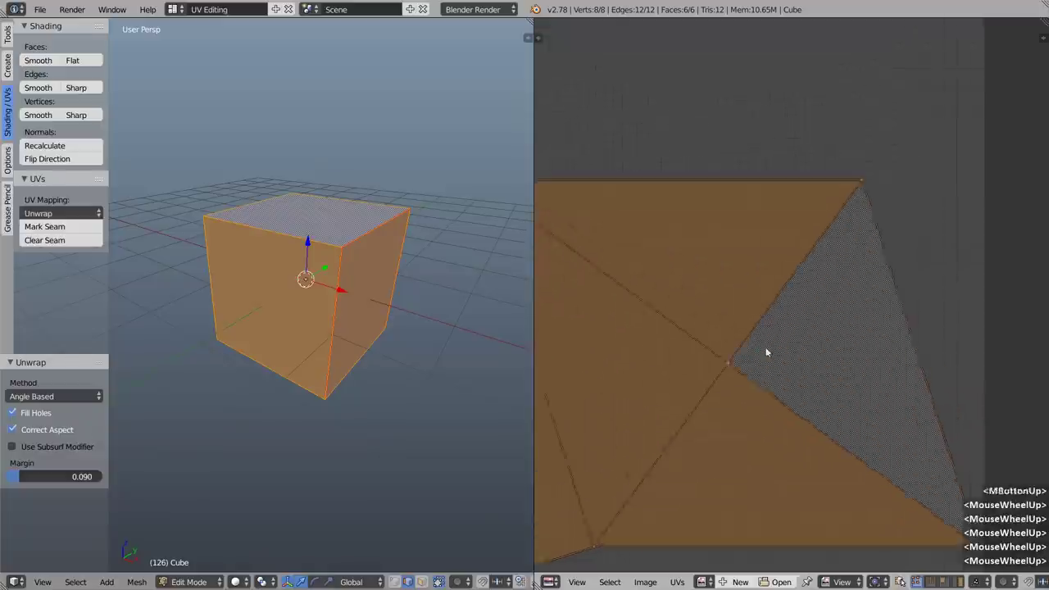
scroll(766, 352, up, 5)
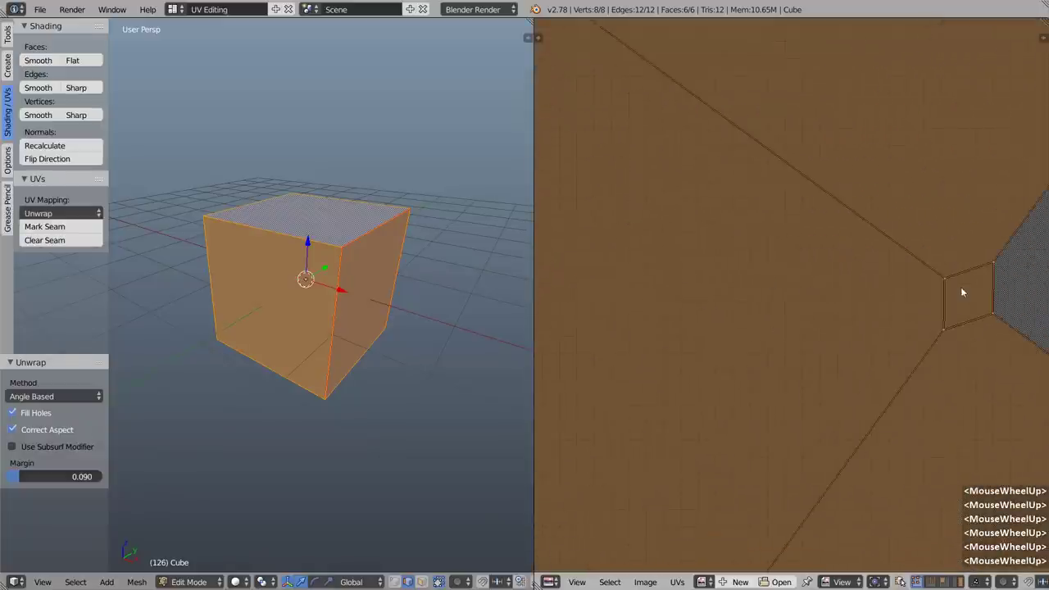
scroll(940, 310, down, 8)
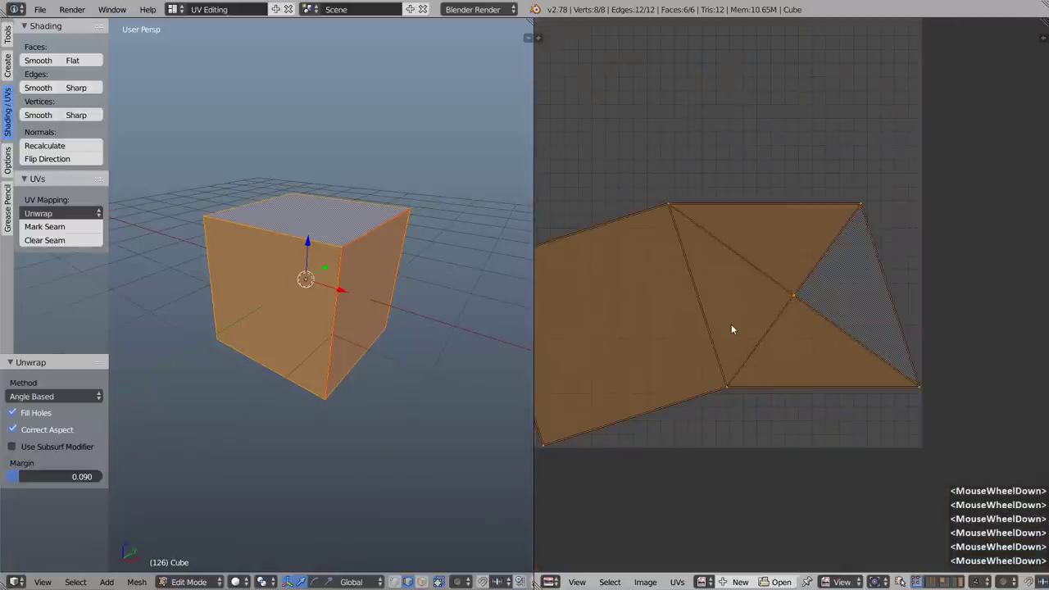
scroll(731, 329, down, 3)
middle_drag(732, 330, 774, 361)
scroll(774, 360, up, 1)
middle_drag(774, 360, 778, 341)
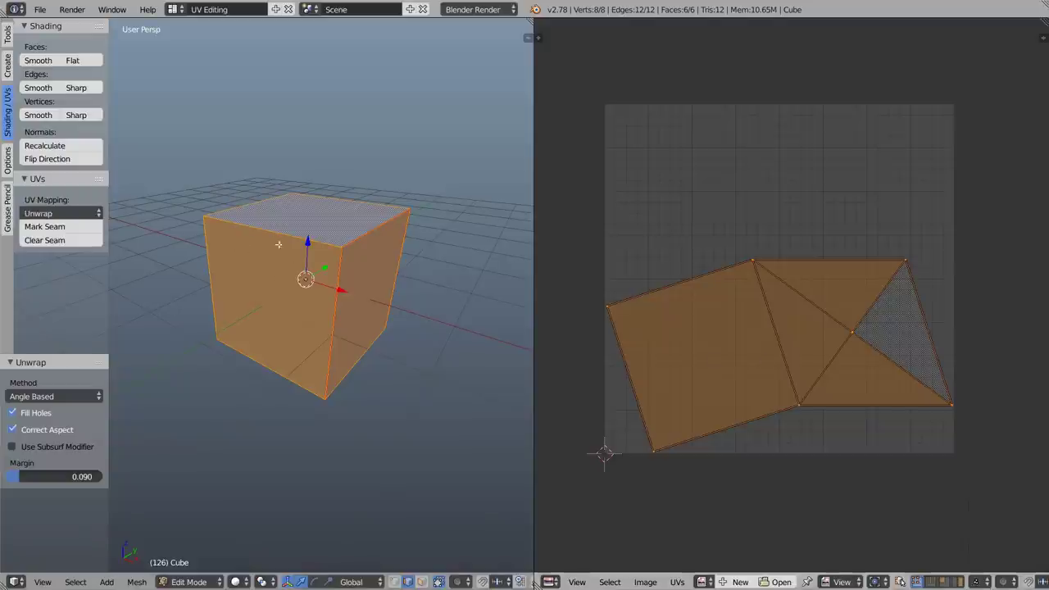
Enable Live Unwrap in the cube's mesh options.
click(7, 163)
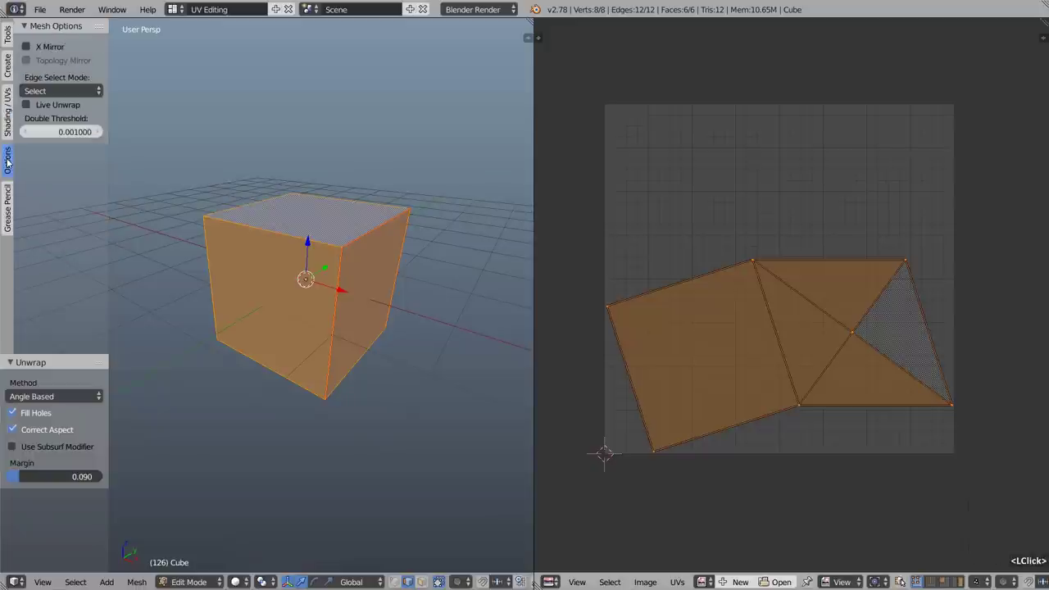
click(26, 105)
key(u)
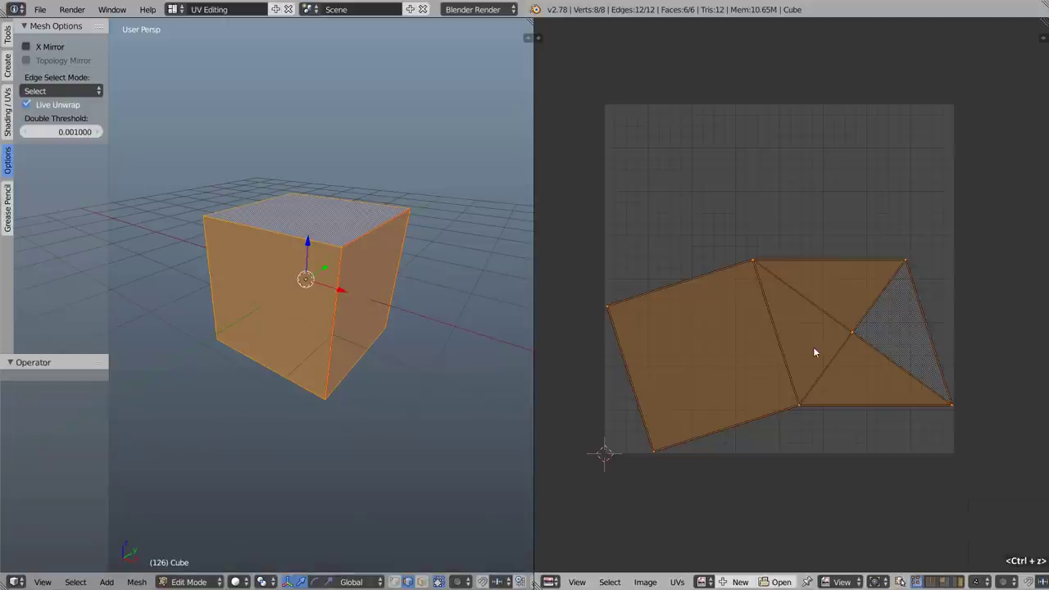
Switch UV selection to edges and mark two edges of the triangular face beside the large square as seams.
key(ctrl+Tab)
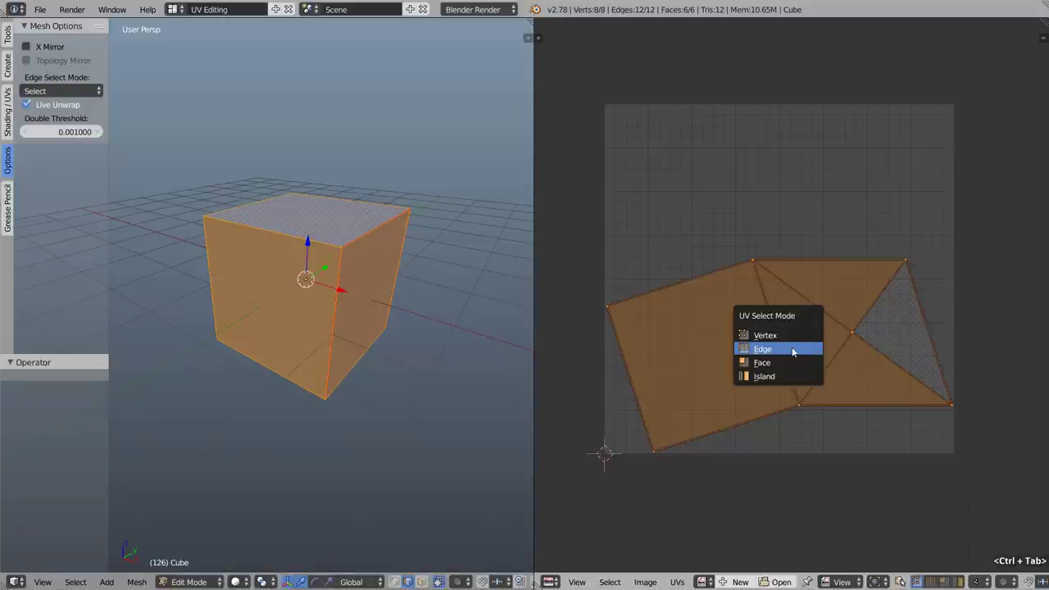
click(791, 348)
right_click(827, 360)
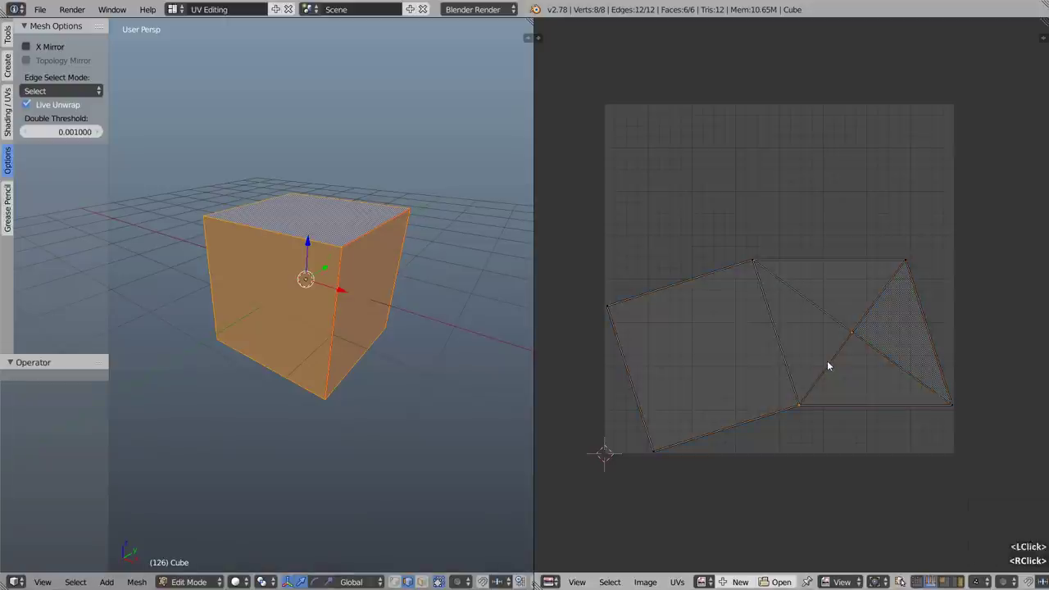
shift+right_click(812, 305)
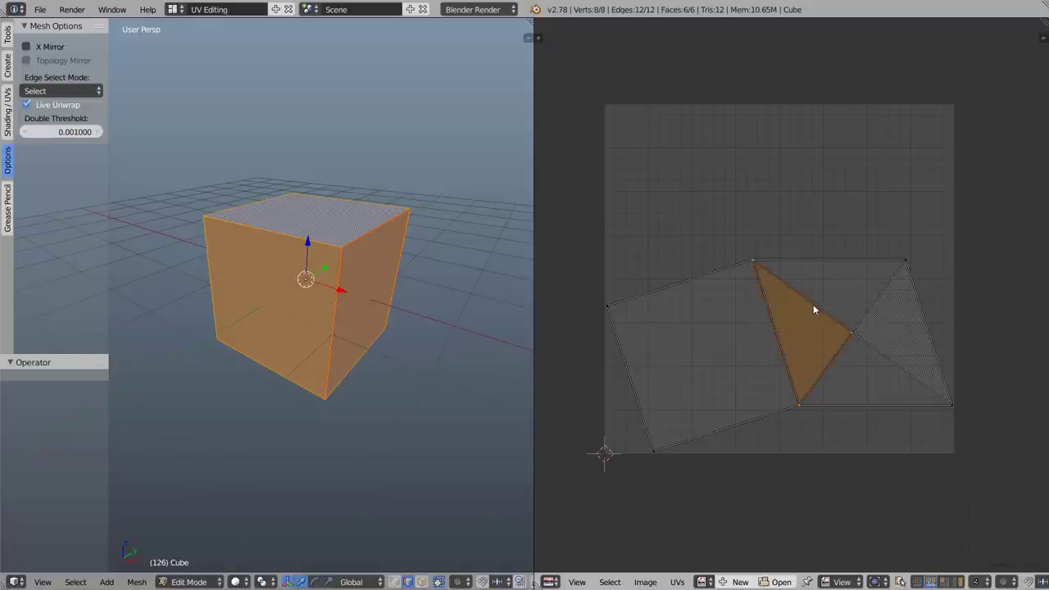
key(ctrl+e)
click(793, 314)
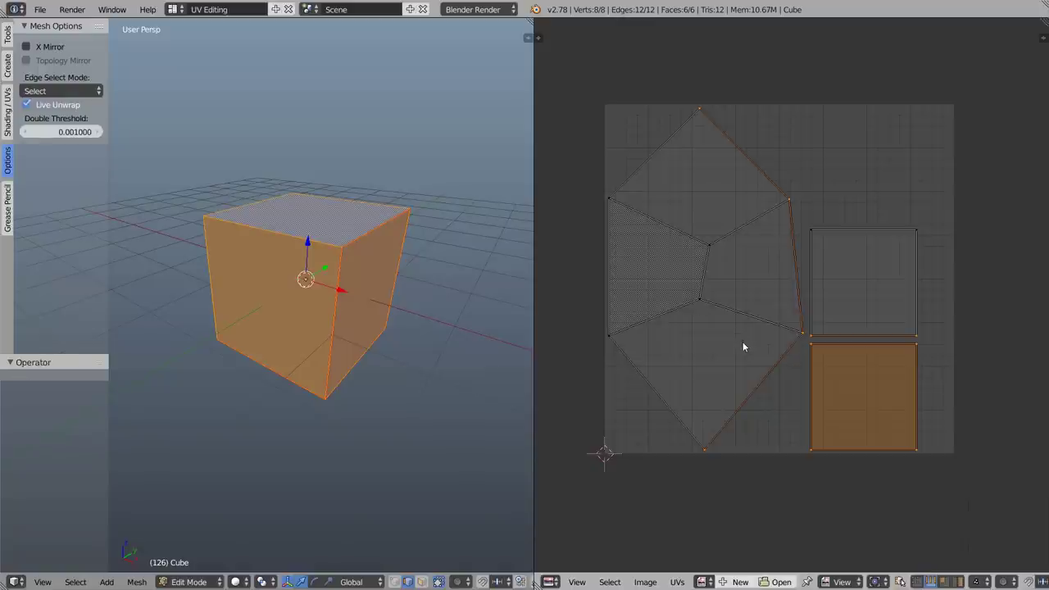
Mark two more edges of the distorted island as seams, one at a time, to flatten it into squares.
right_click(680, 266)
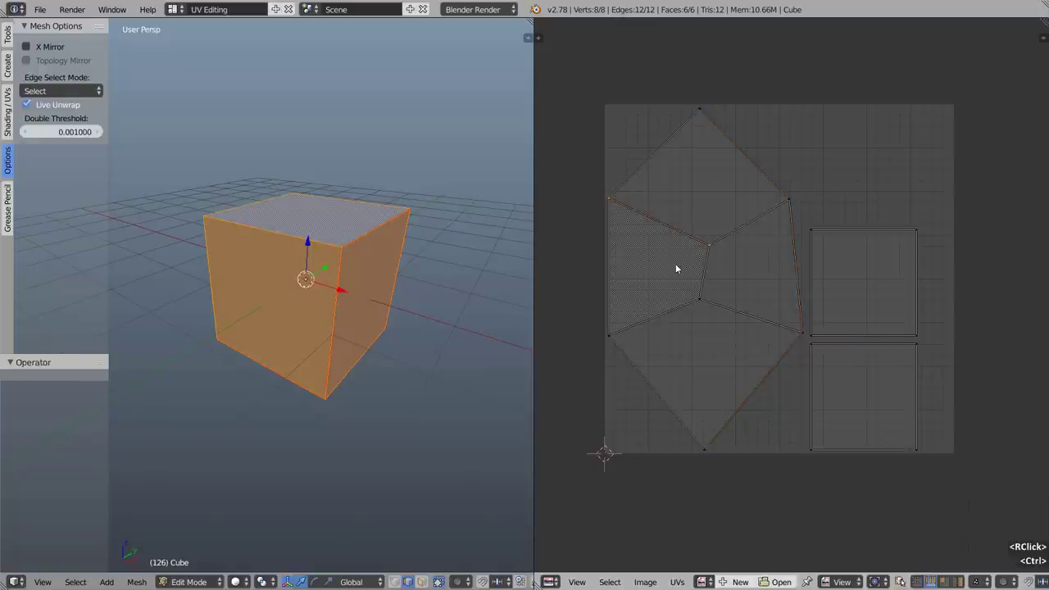
key(ctrl+e)
click(666, 263)
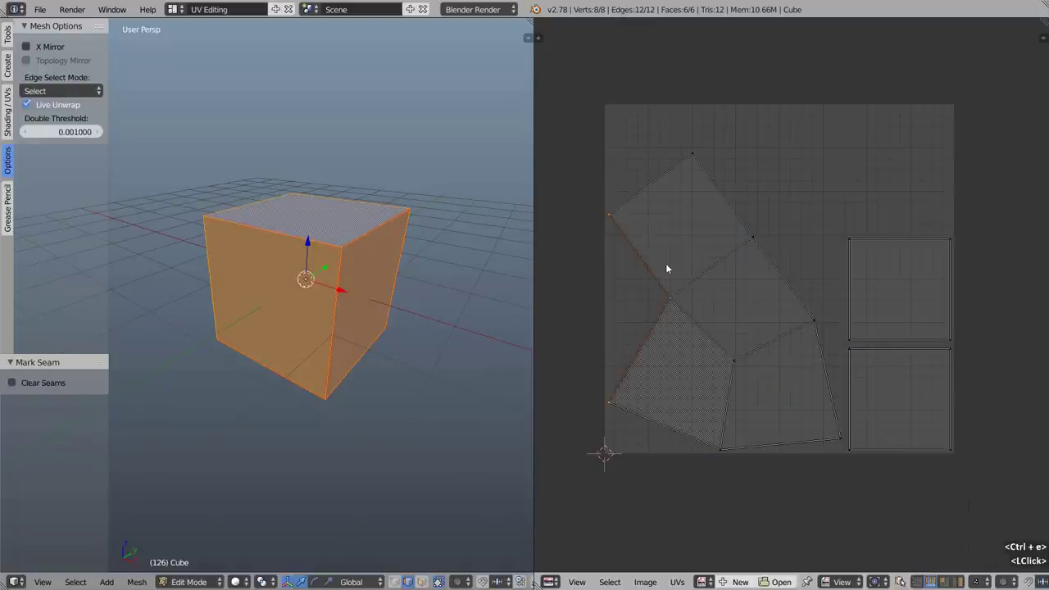
right_click(726, 392)
key(ctrl+e)
click(726, 397)
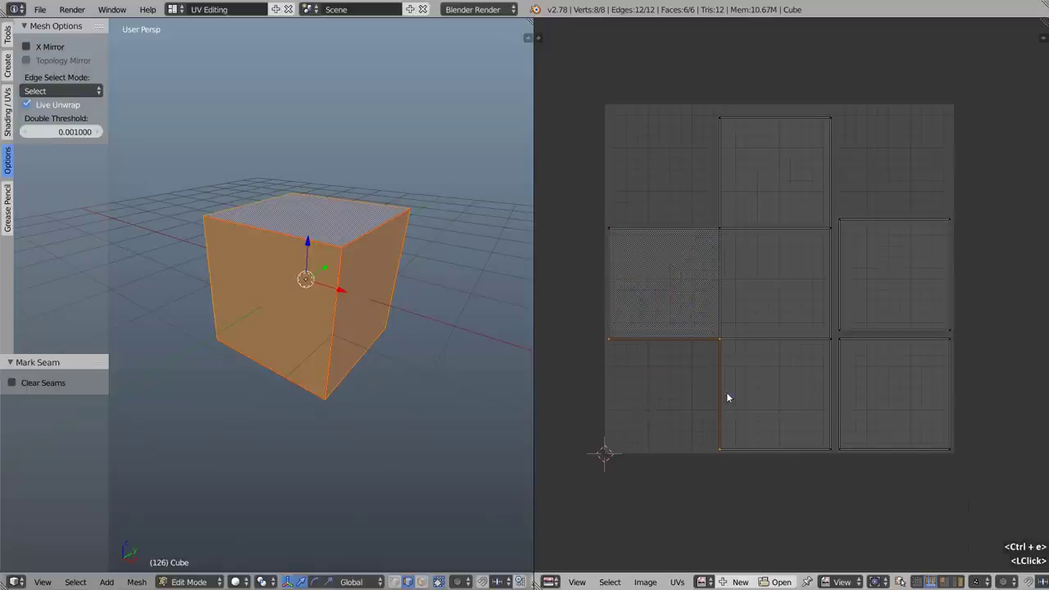
Stitch the two separate square islands onto the side of the main island, forming one cross-shaped layout.
right_click(830, 279)
key(v)
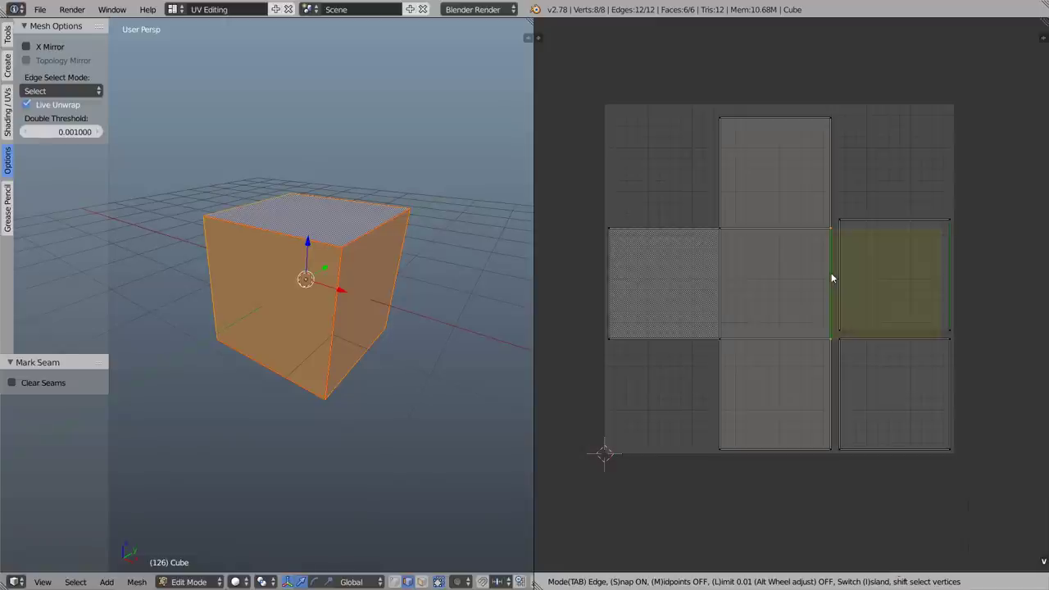
key(Return)
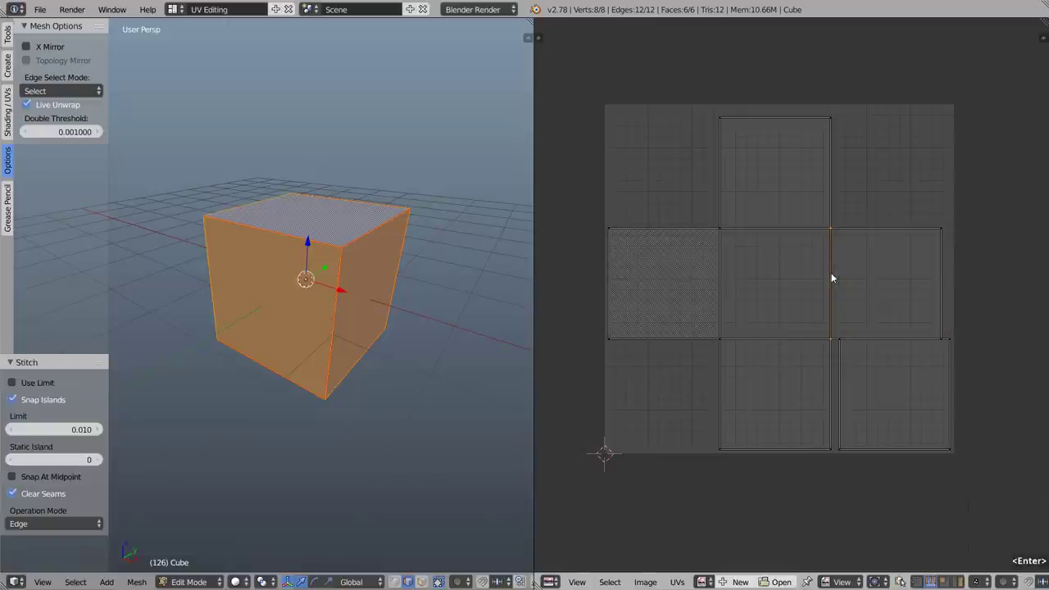
right_click(943, 279)
key(v)
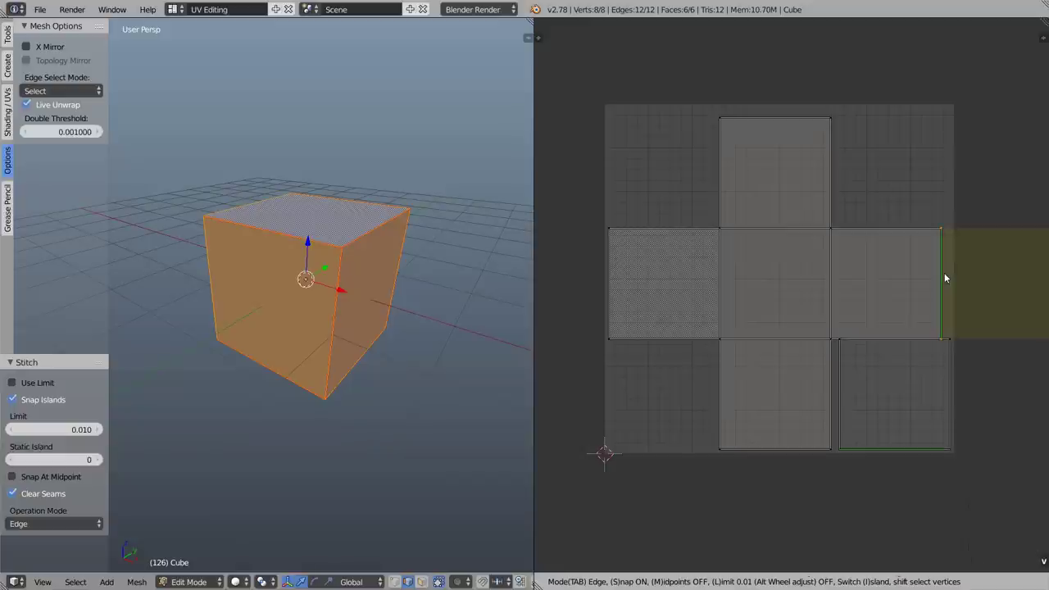
key(Return)
scroll(860, 291, down, 2)
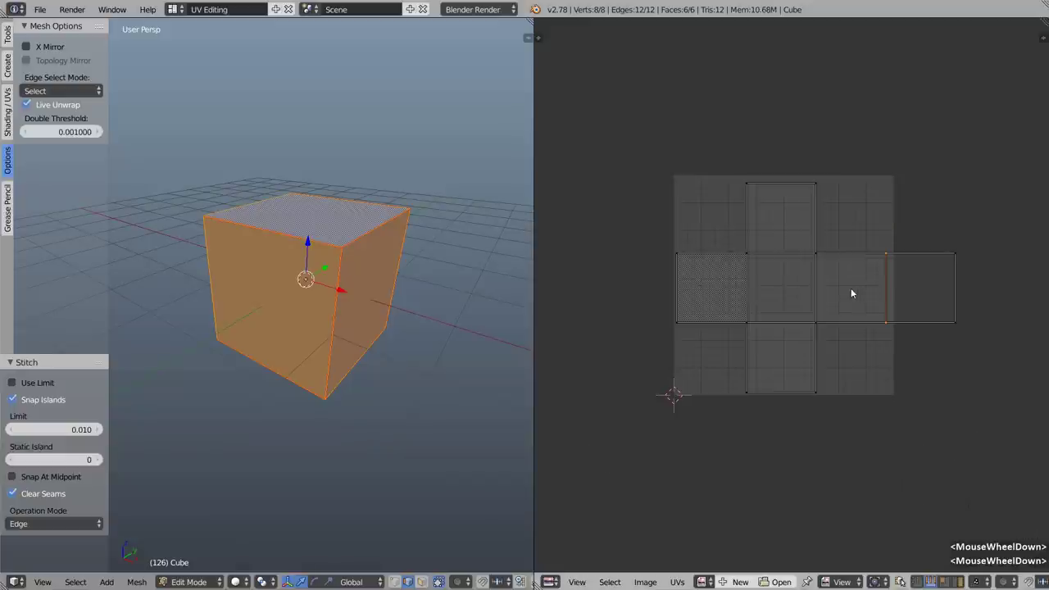
Select the whole UV layout and pack the islands with a margin of 0.000.
key(a)
key(a)
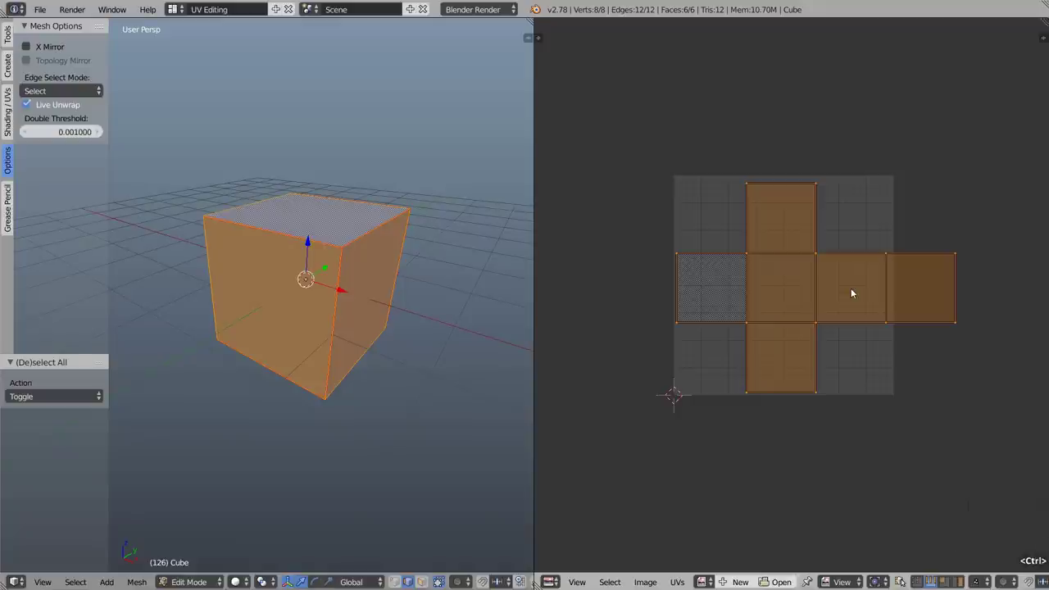
key(ctrl+p)
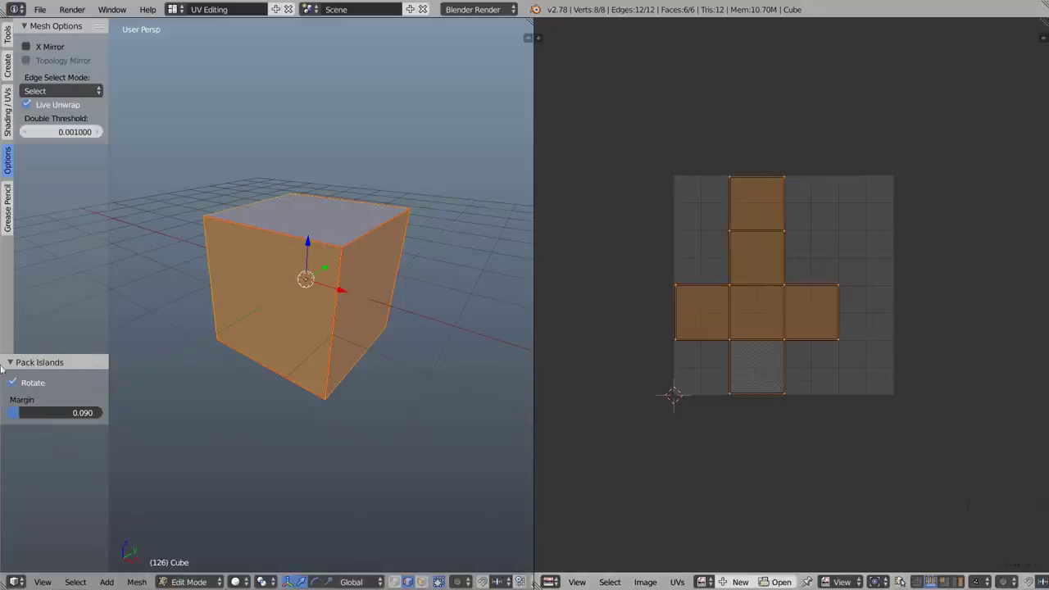
click(50, 412)
drag(50, 412, 10, 412)
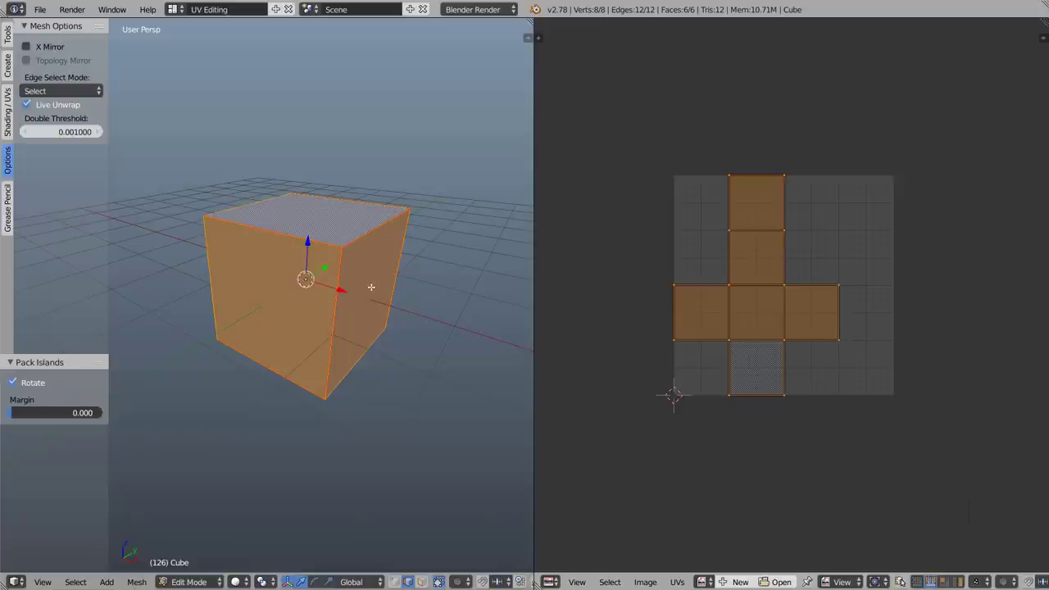
Leave mesh editing, delete the cube and add a Monkey mesh in its place.
key(Tab)
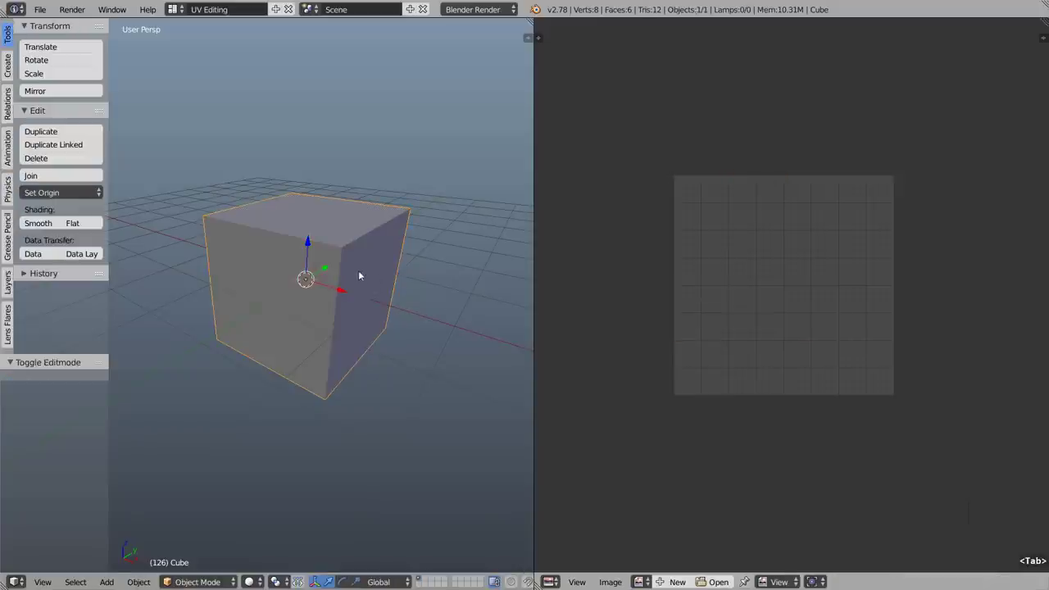
key(x)
click(351, 275)
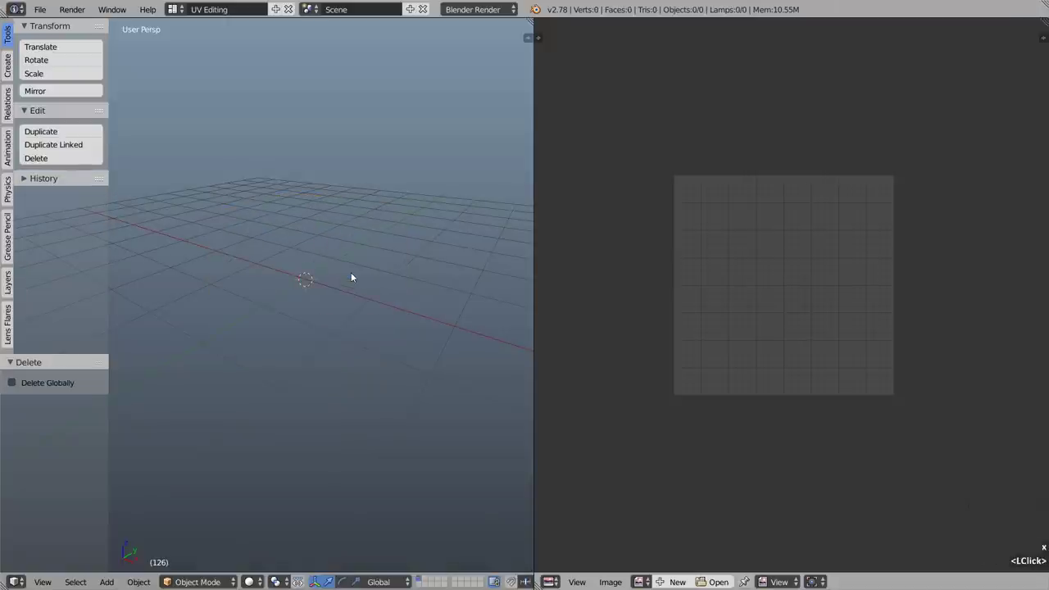
key(shift+a)
mouse_move(334, 274)
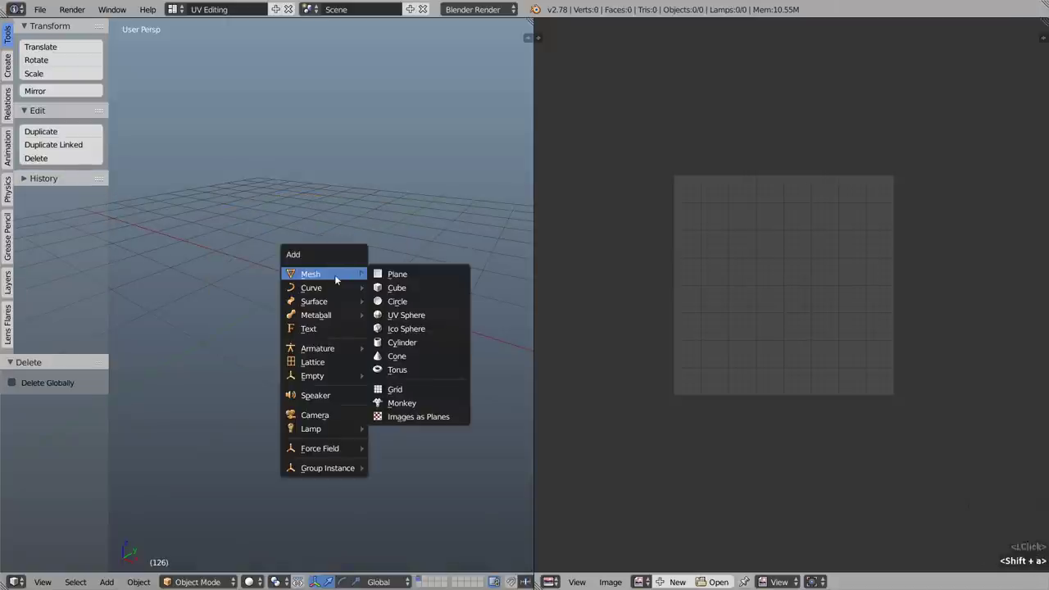
click(420, 403)
Enter mesh editing on the monkey with everything selected and unwrap the whole mesh.
scroll(332, 311, up, 3)
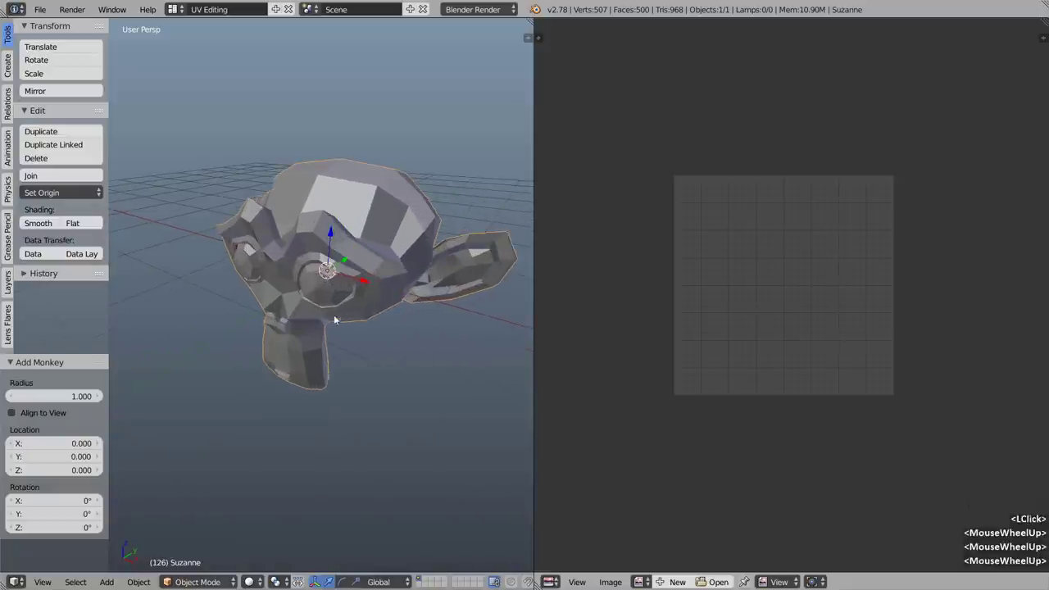
middle_drag(333, 314, 312, 307)
key(Tab)
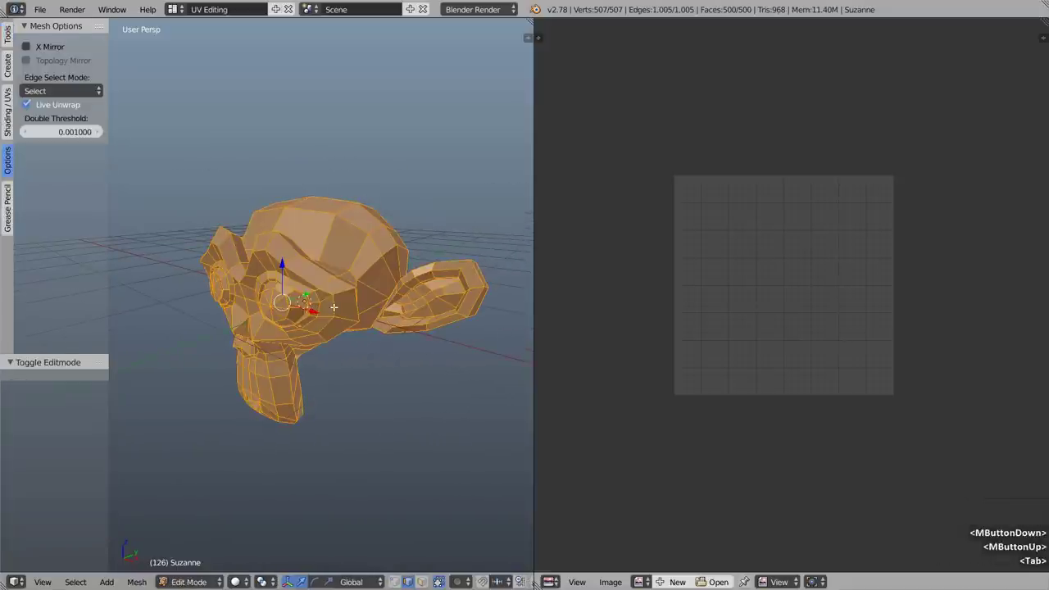
key(u)
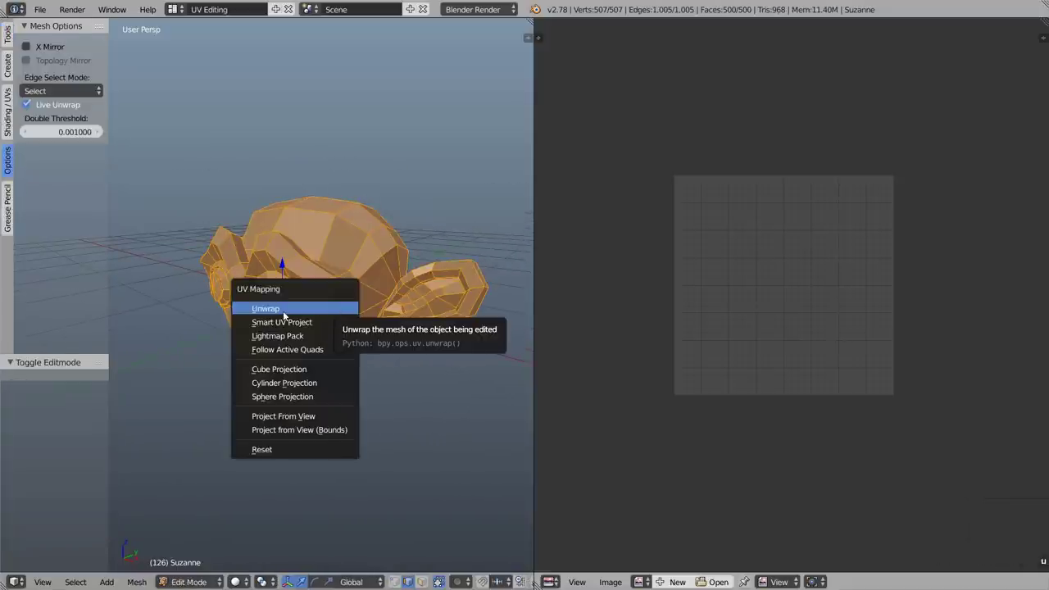
click(326, 309)
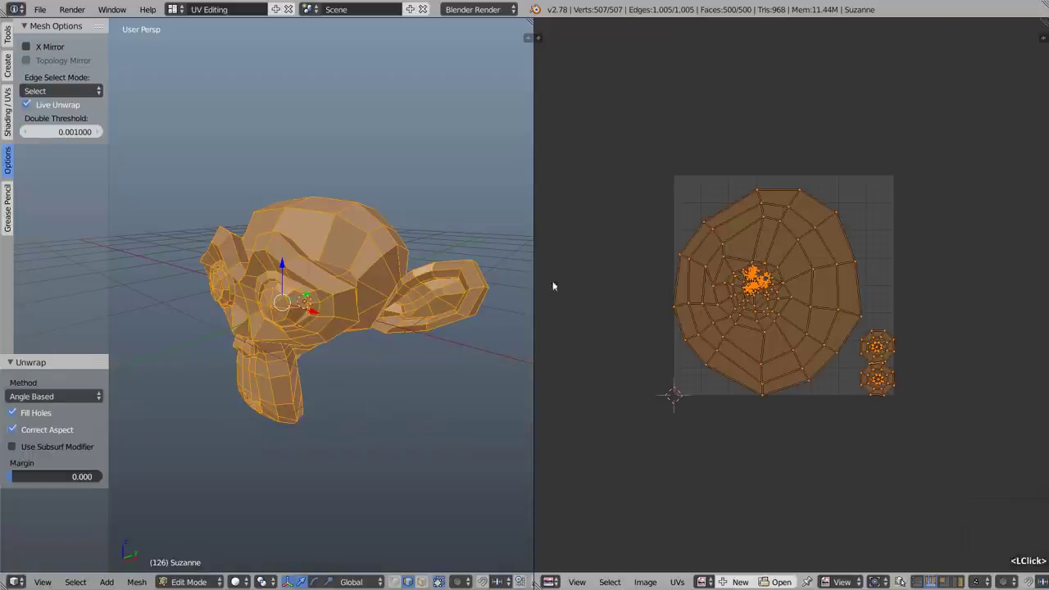
Examine the monkey's UV layout, especially the tightly crowded areas near the centre of the large island.
scroll(786, 299, up, 3)
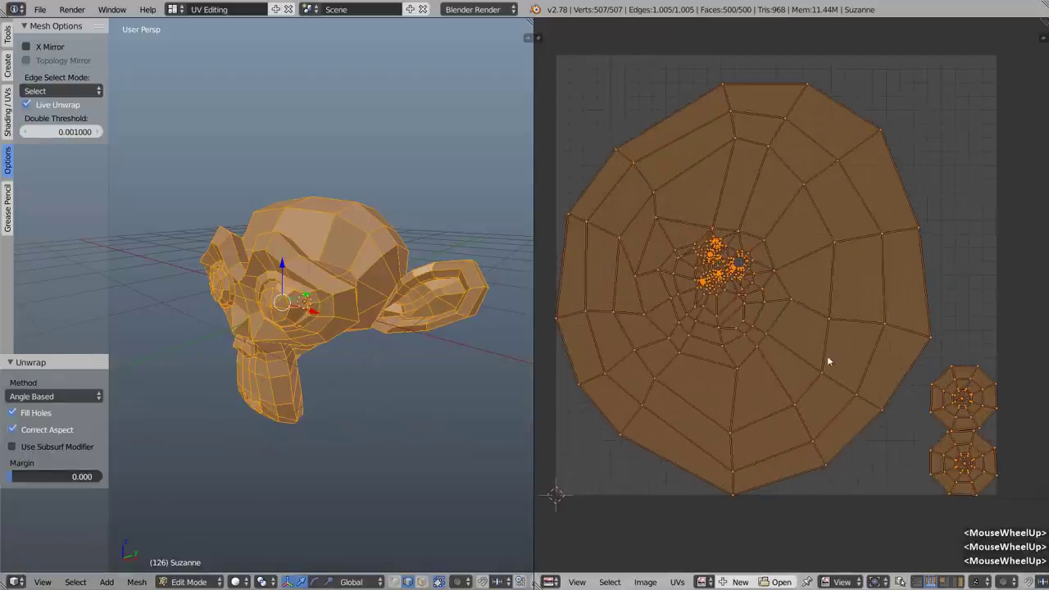
middle_drag(828, 360, 776, 321)
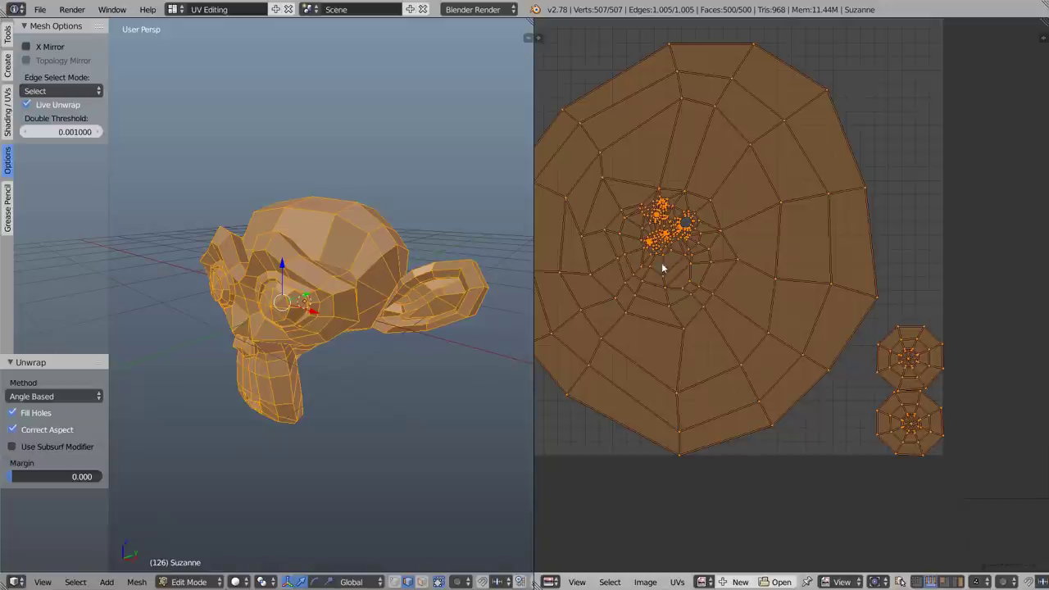
middle_drag(706, 285, 793, 306)
scroll(741, 293, up, 2)
scroll(721, 283, up, 3)
scroll(754, 327, up, 2)
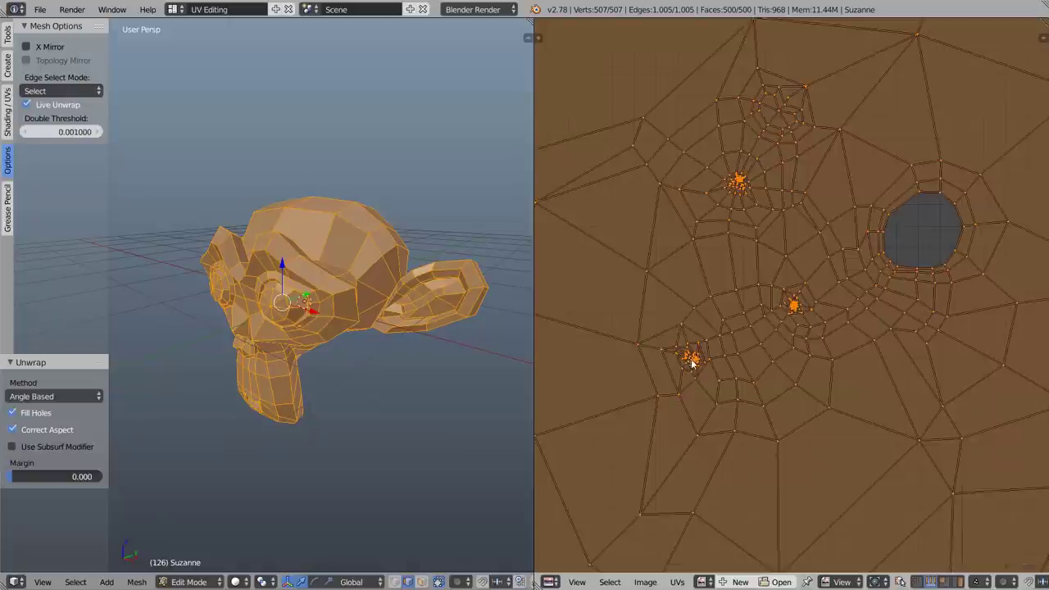
scroll(792, 240, down, 2)
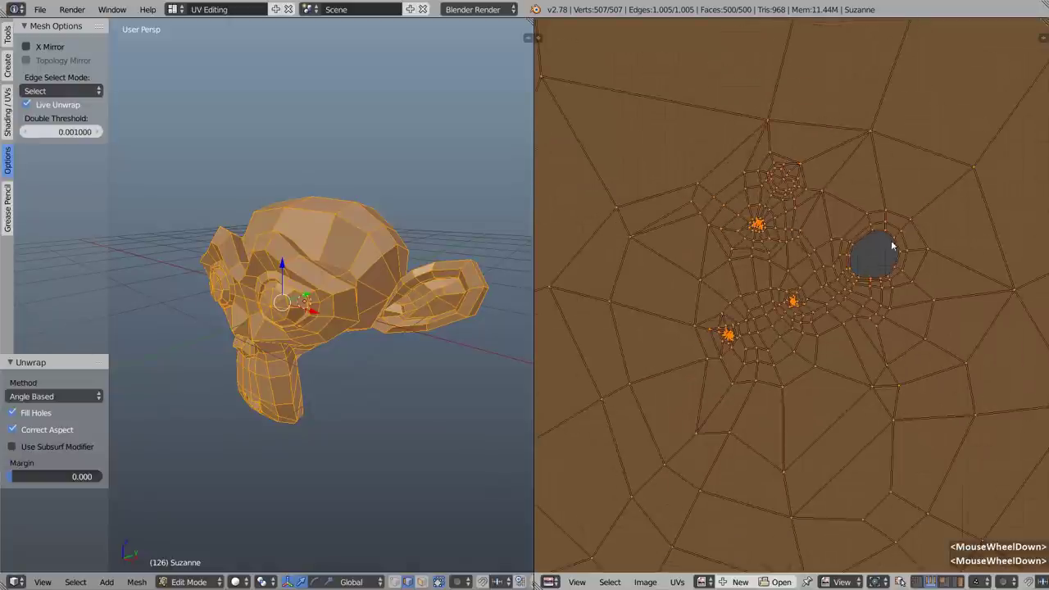
scroll(893, 246, down, 5)
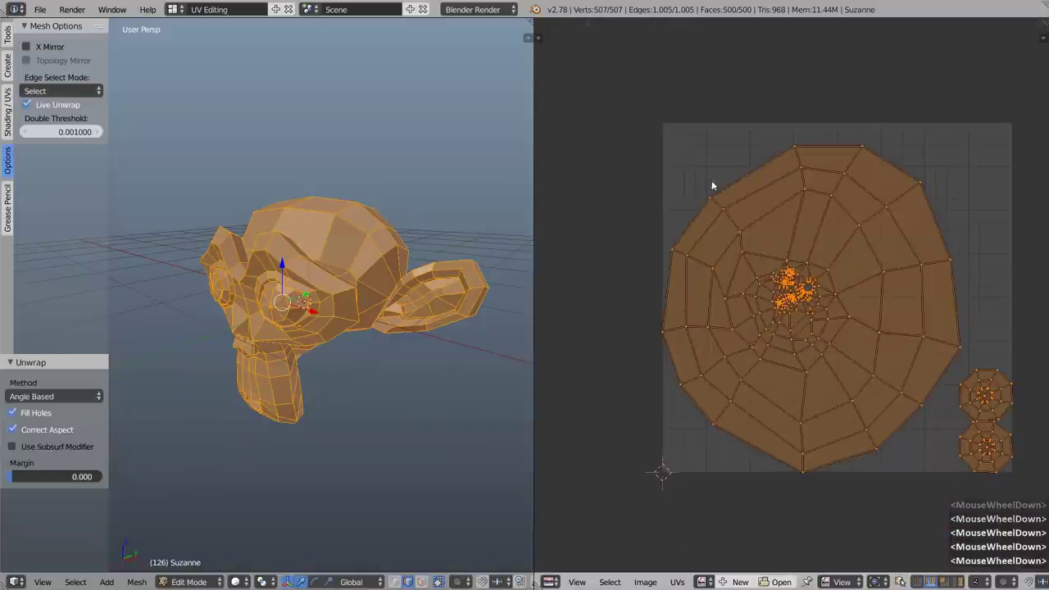
scroll(779, 332, up, 3)
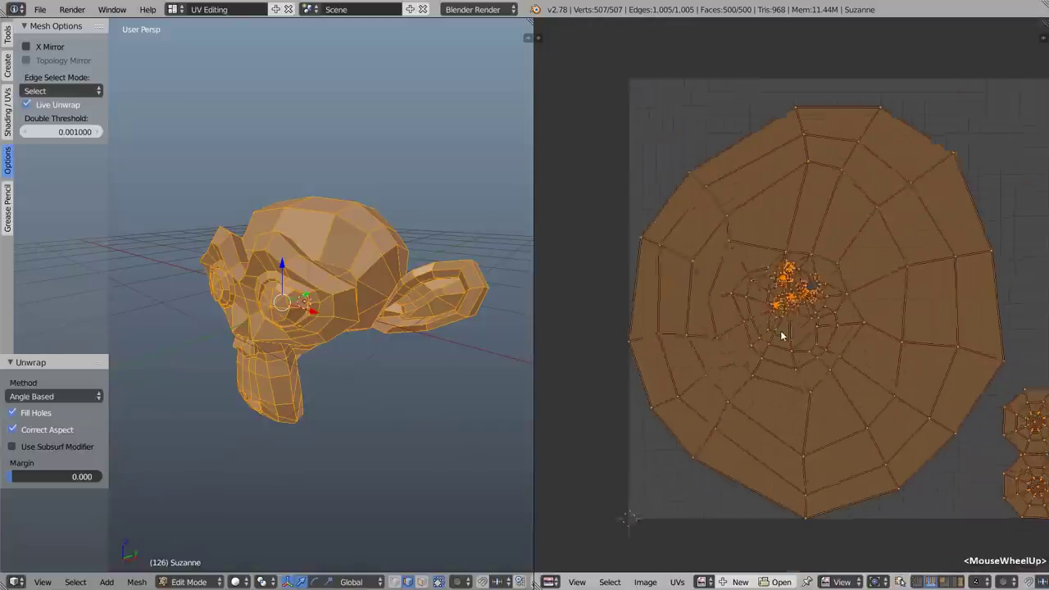
middle_click(799, 317)
scroll(799, 317, down, 2)
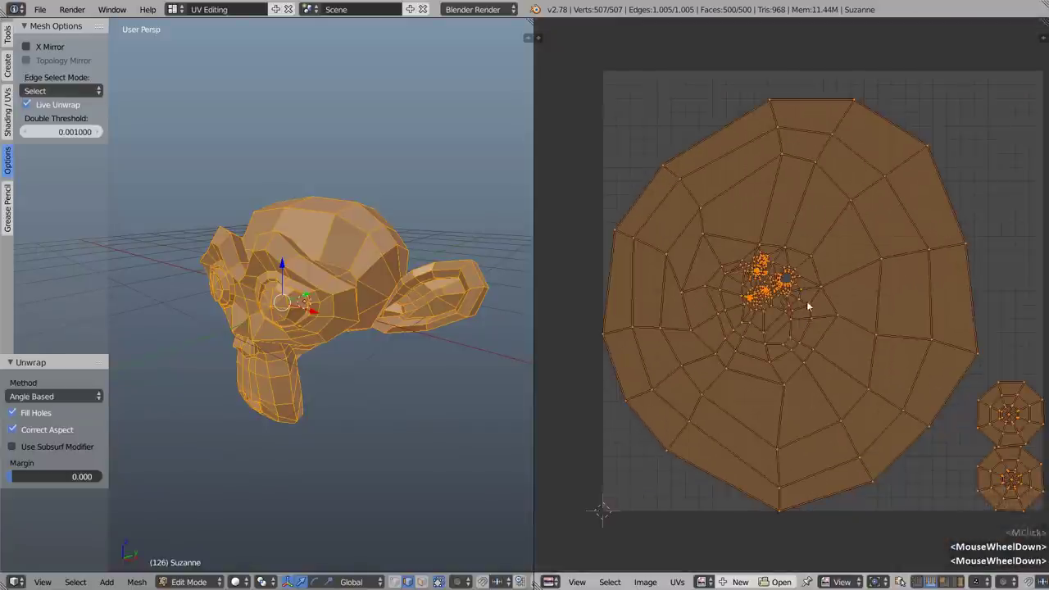
middle_drag(823, 314, 808, 310)
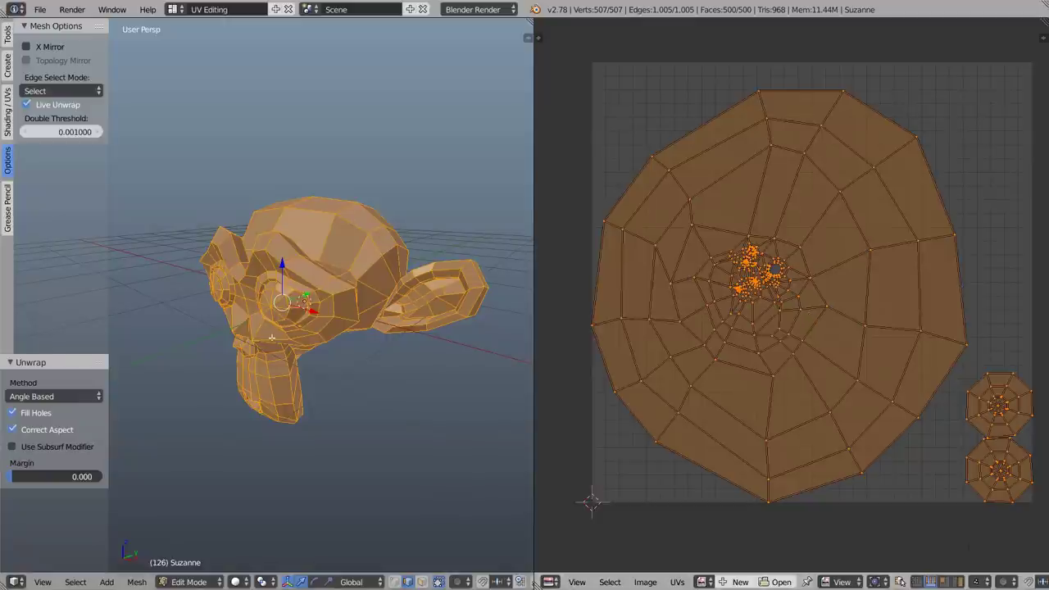
Switch the mesh to face selection and select four adjacent faces across the monkey's forehead.
key(ctrl+Tab)
click(327, 248)
right_click(327, 246)
shift+right_click(339, 241)
shift+right_click(360, 249)
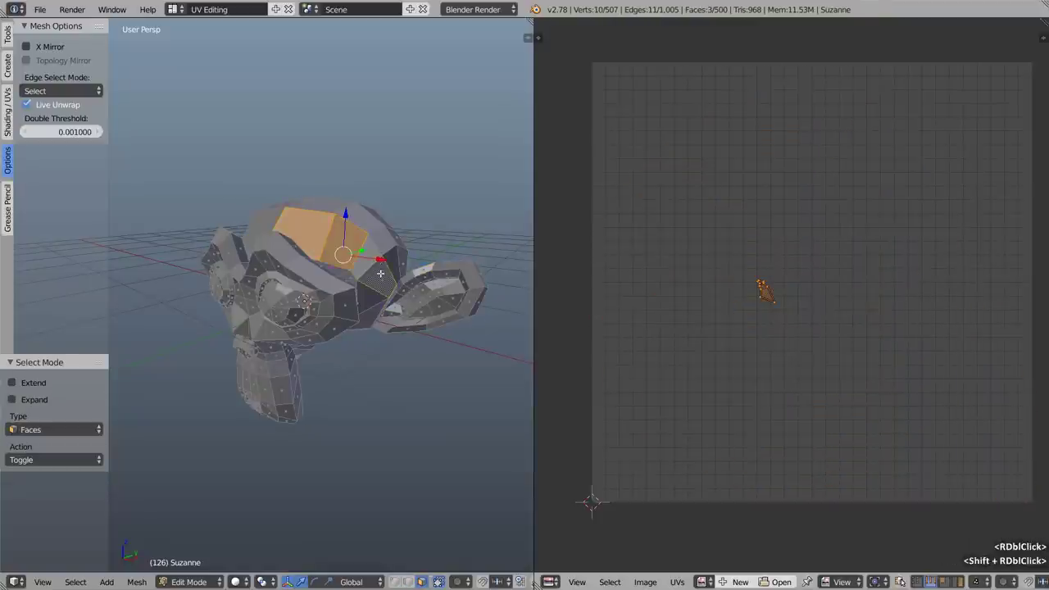
shift+right_click(401, 282)
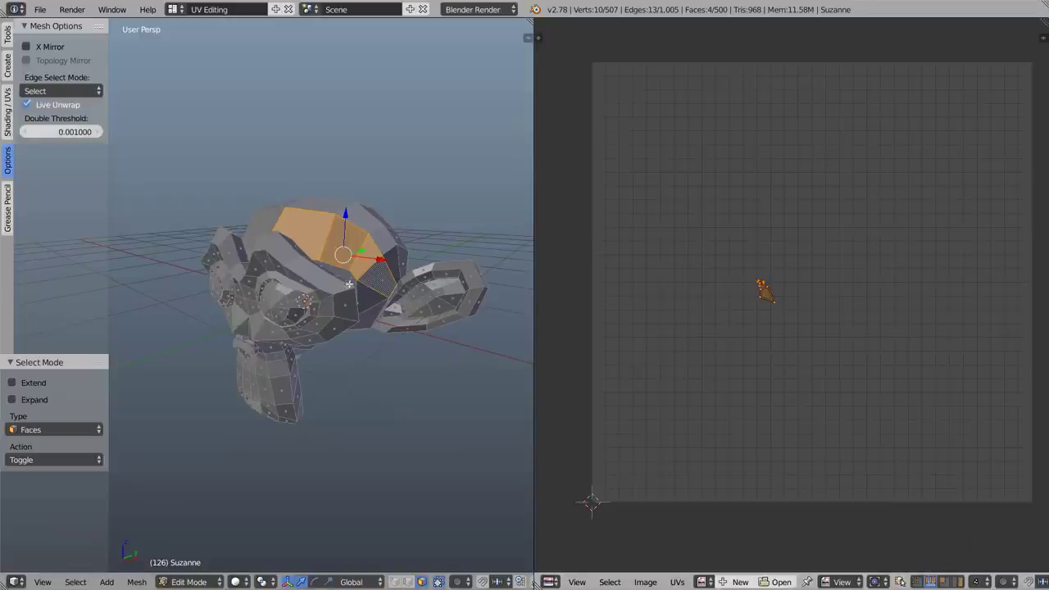
Reselect the whole mesh, set UV selection to Face mode and select three adjacent faces in the large island.
key(a)
key(a)
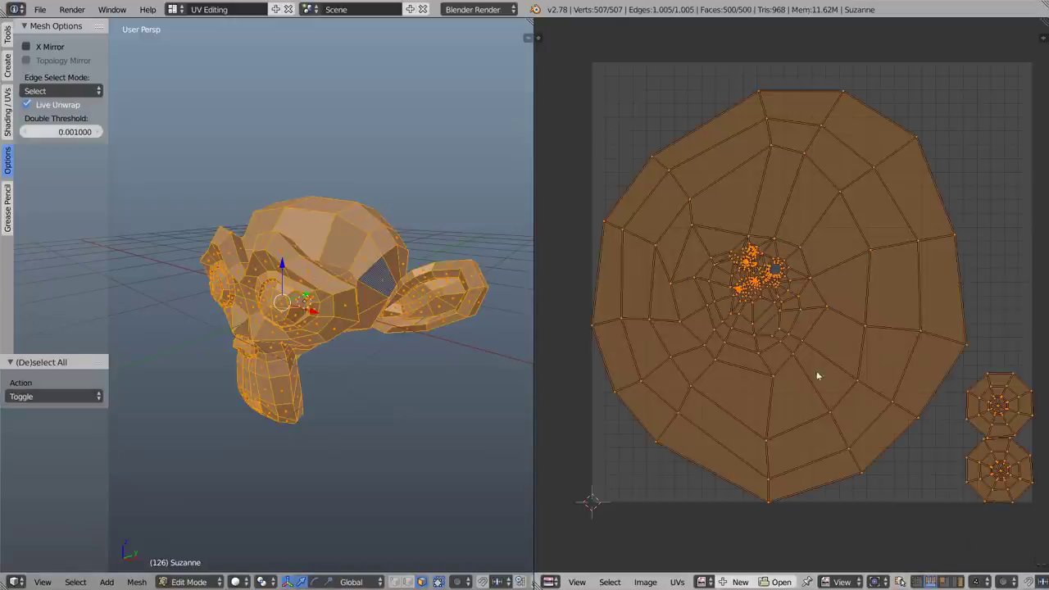
key(ctrl+Tab)
click(754, 397)
key(ctrl+Tab)
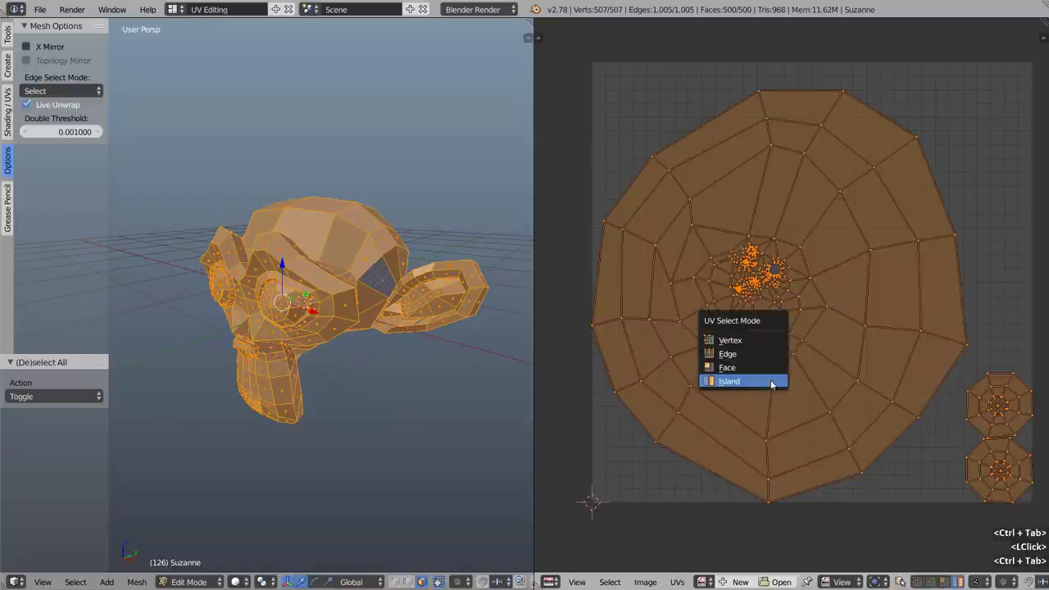
click(762, 368)
right_click(786, 394)
shift+right_click(834, 352)
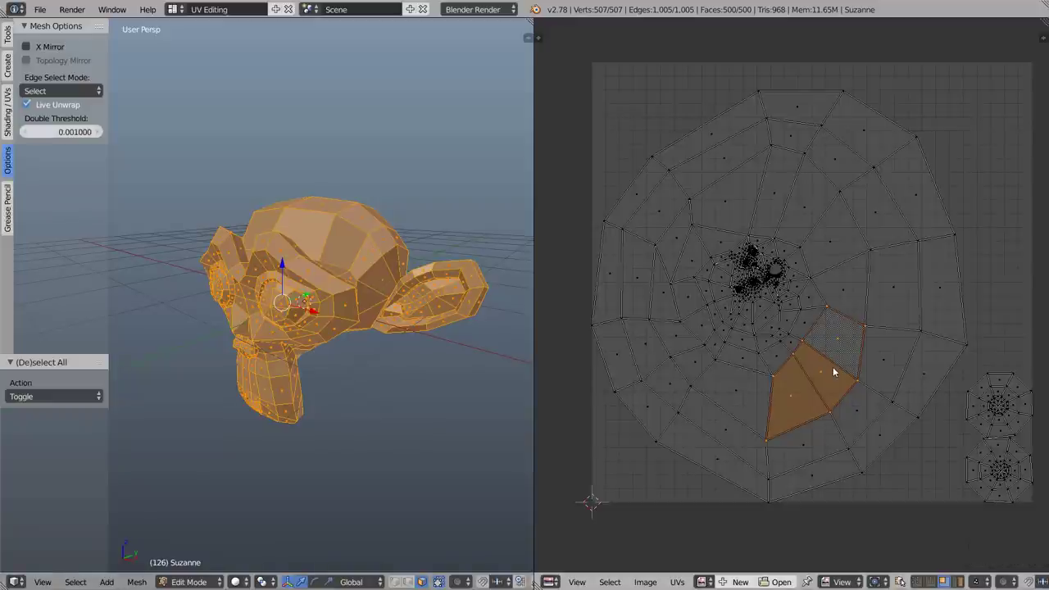
Enable selection sync between UVs and mesh, clear the selection, select three adjacent UV faces and inspect them on the monkey's brow.
click(901, 581)
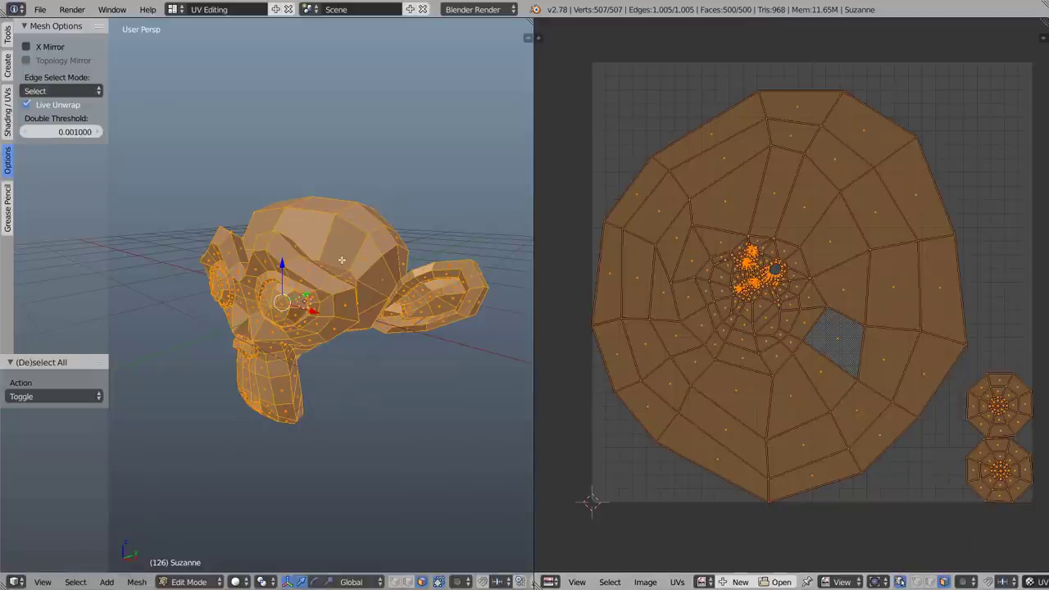
key(a)
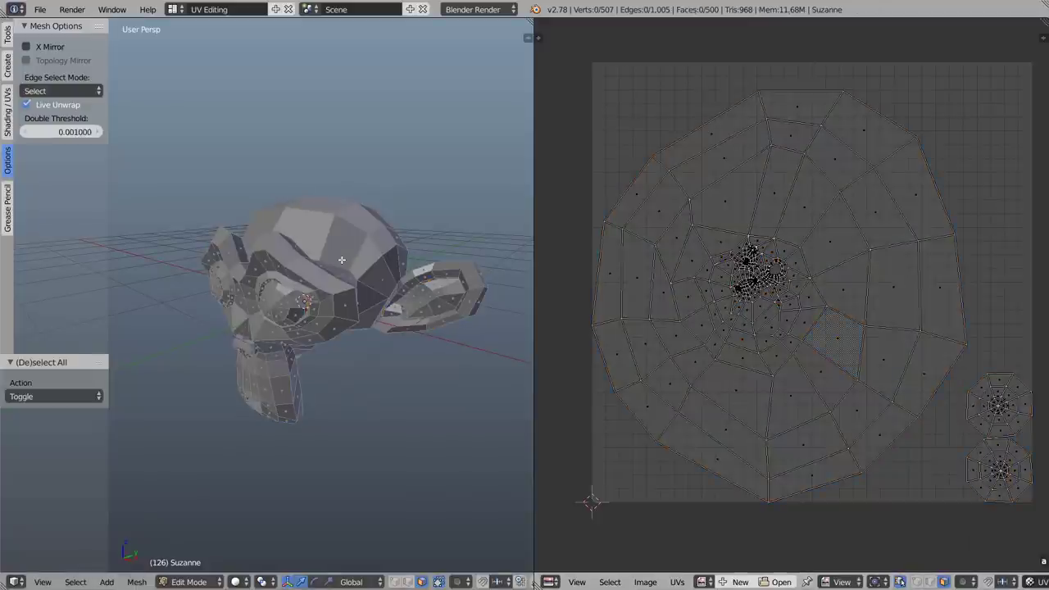
right_click(831, 345)
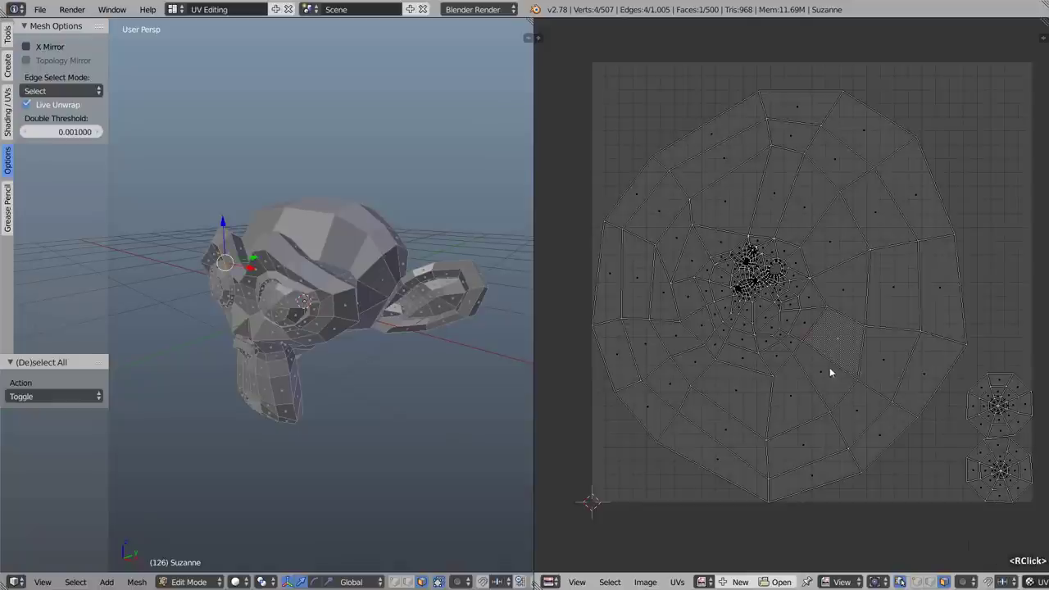
shift+right_click(824, 374)
middle_drag(184, 285, 295, 258)
shift+middle_click(312, 254)
scroll(340, 244, up, 2)
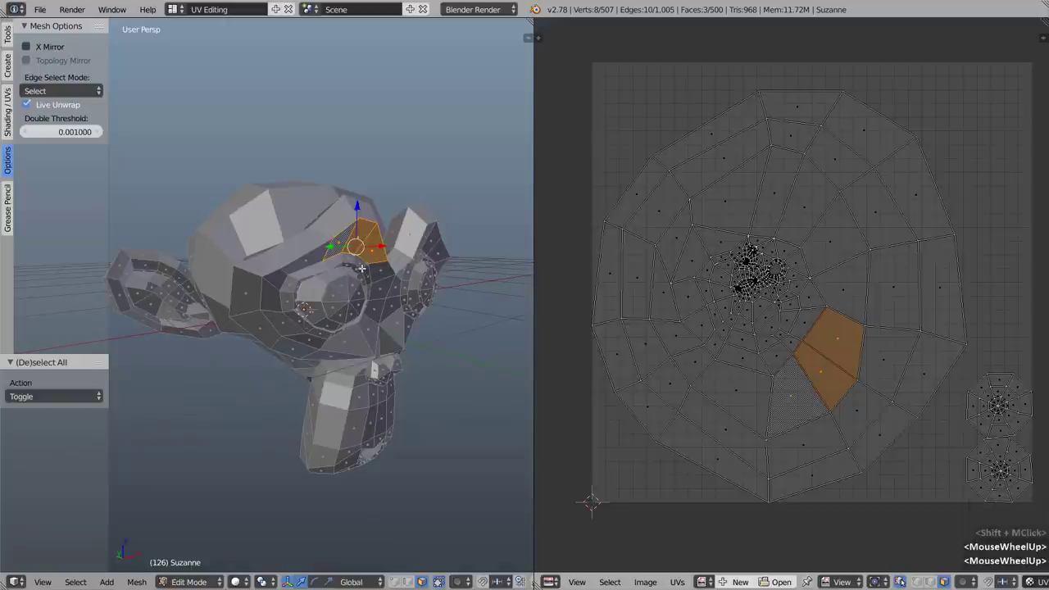
middle_drag(871, 351, 849, 361)
scroll(850, 360, down, 1)
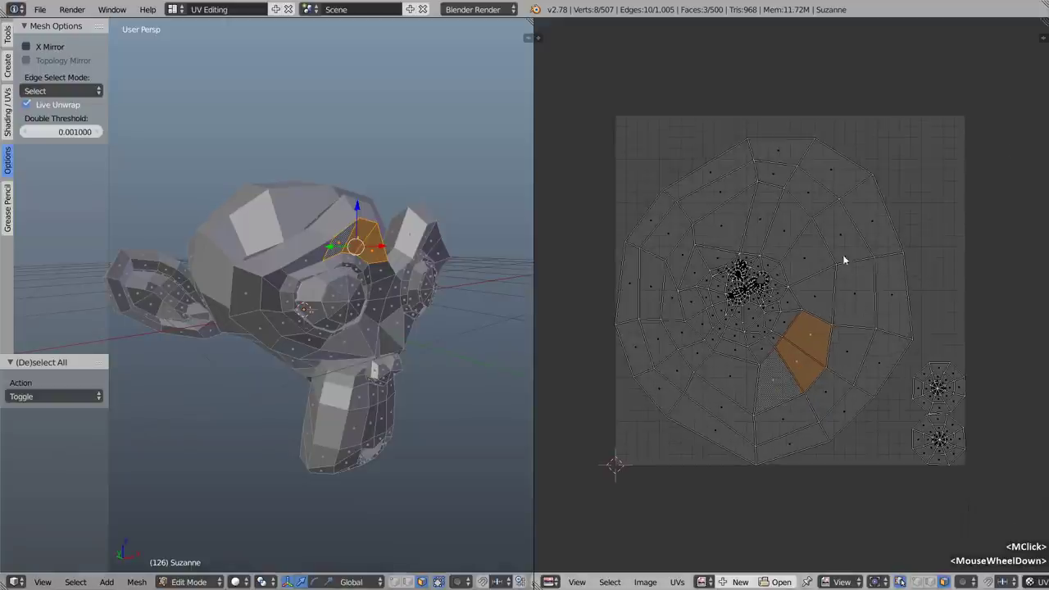
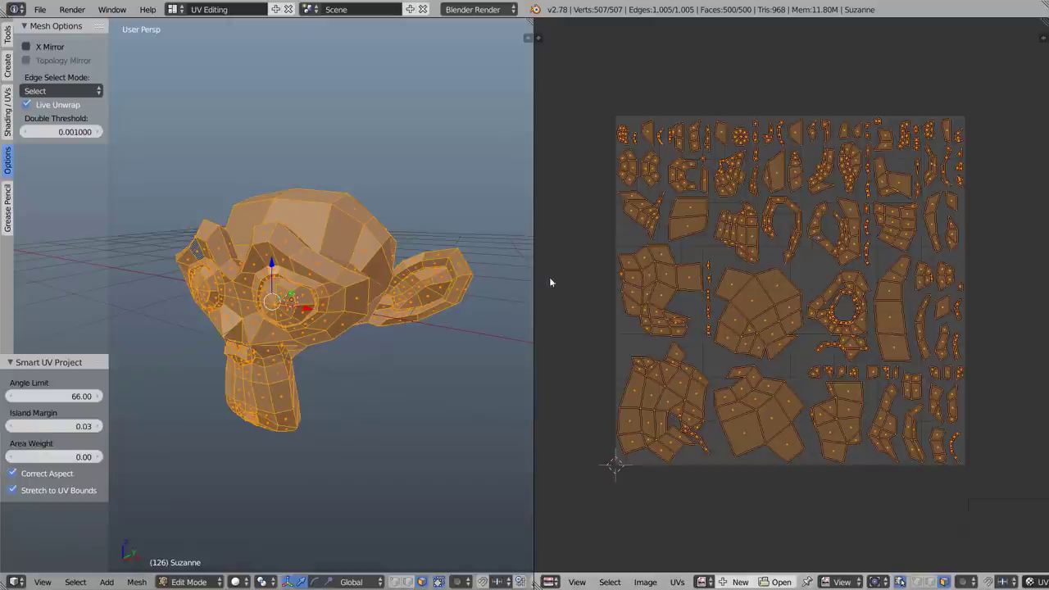
Switch to vertex selection and select the six vertices along one long side of the tall strip-shaped UV island.
key(ctrl)
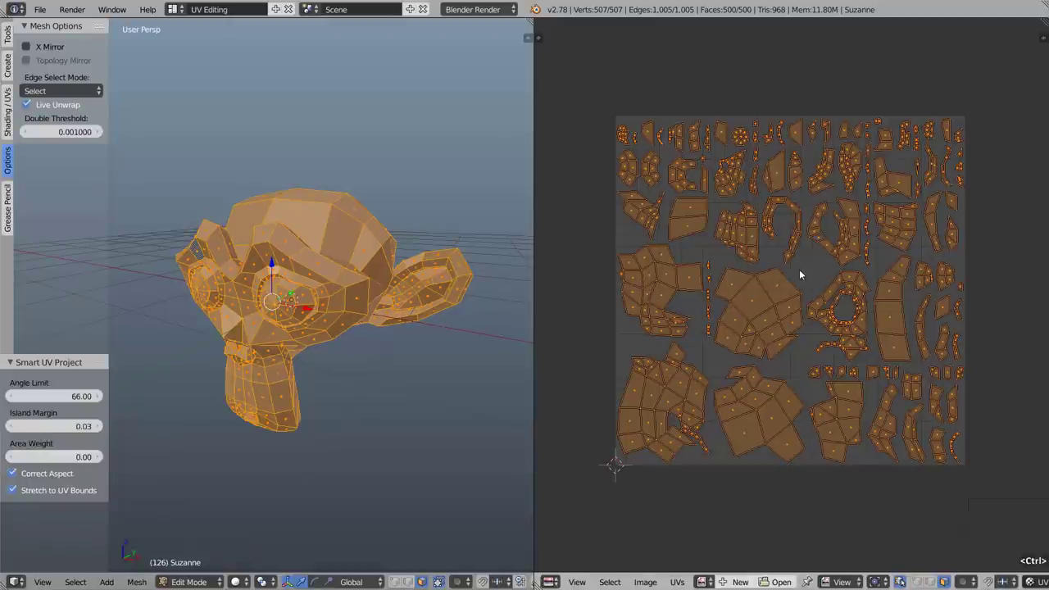
key(ctrl+Tab)
click(785, 245)
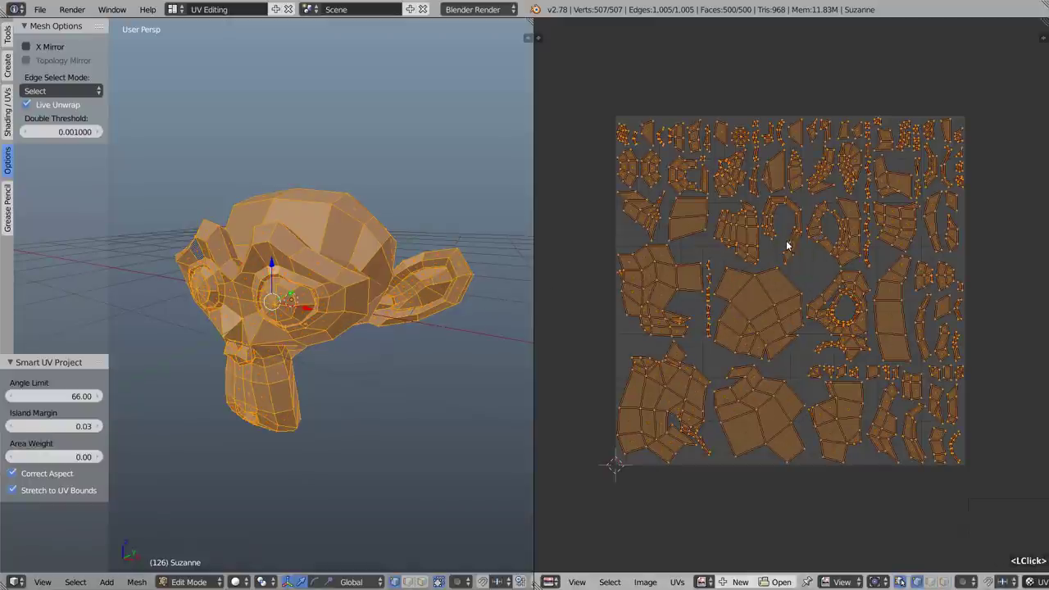
right_click(904, 302)
shift+right_click(908, 334)
middle_drag(907, 344, 752, 343)
scroll(748, 337, up, 5)
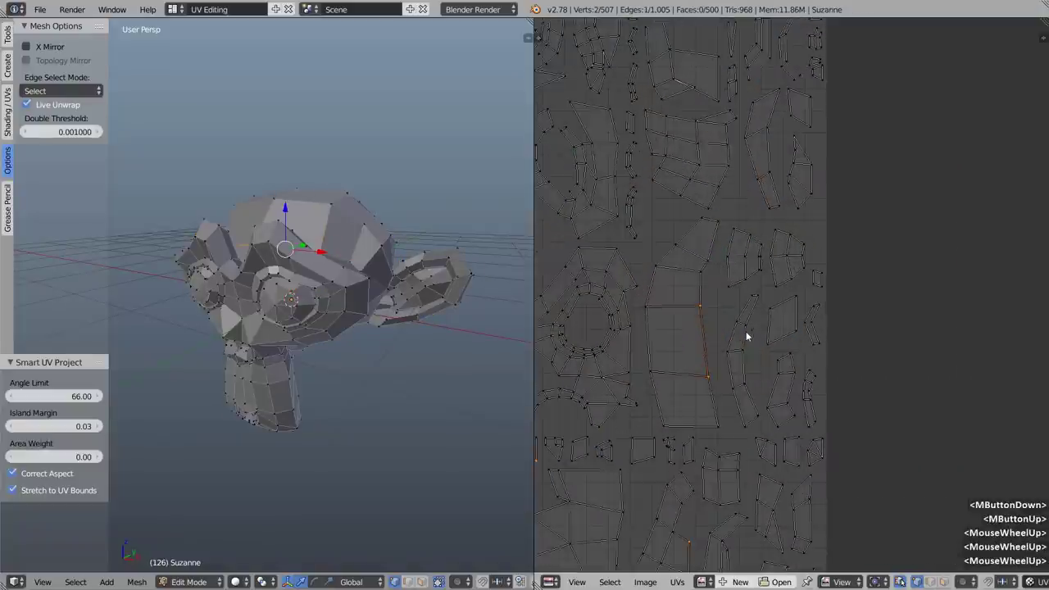
middle_click(753, 332)
shift+right_click(777, 256)
shift+right_click(780, 248)
shift+right_click(789, 213)
shift+right_click(790, 414)
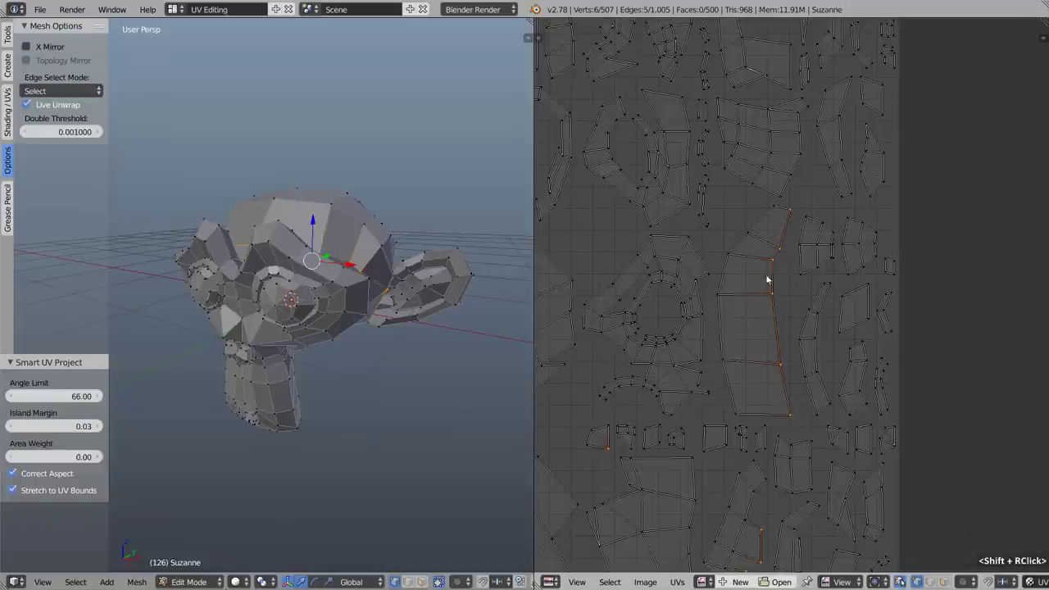
Try to straighten the selected side of the strip island by scaling its vertices along X to 0.
scroll(787, 316, down, 2)
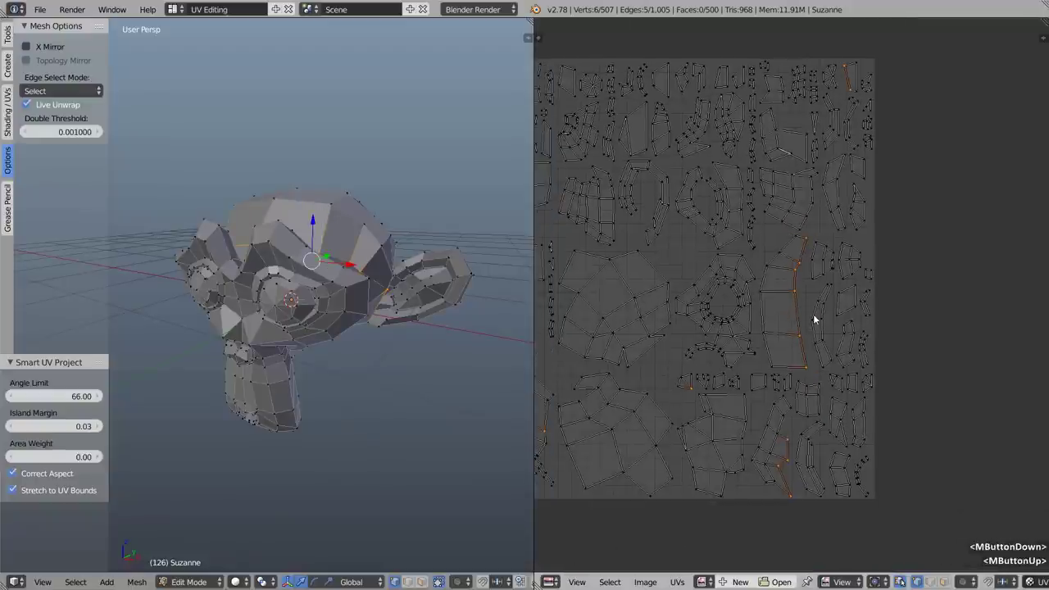
key(s)
key(x)
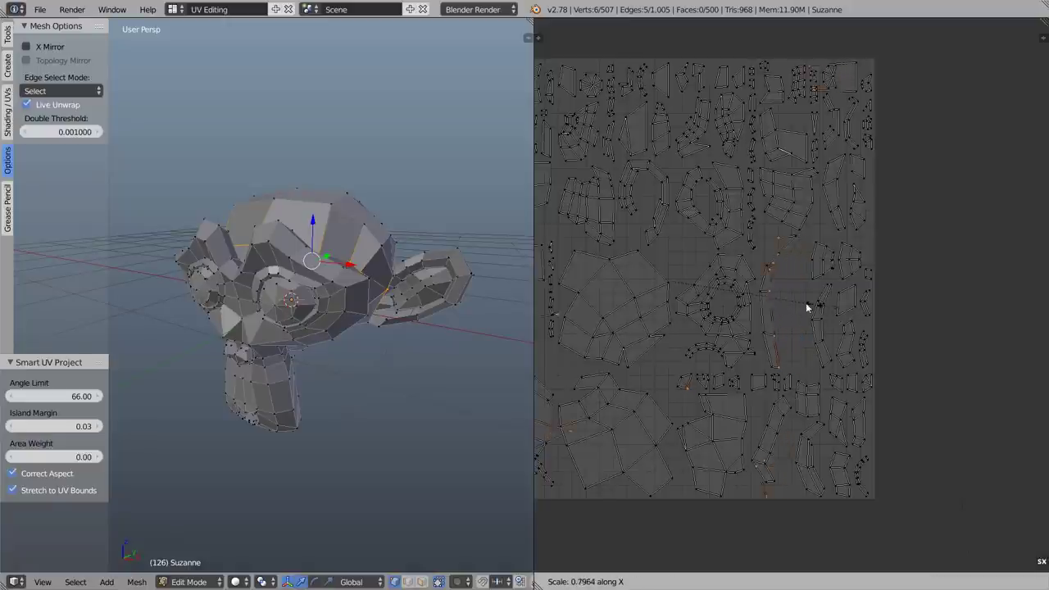
right_click(702, 293)
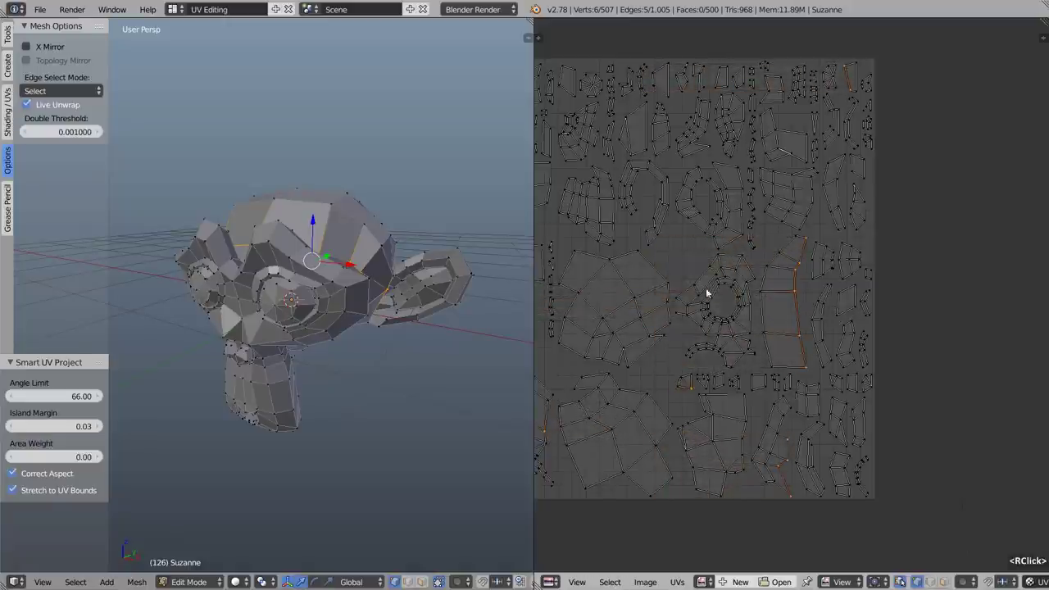
scroll(705, 294, down, 2)
middle_drag(789, 302, 835, 304)
key(s)
key(x)
key(0)
key(Return)
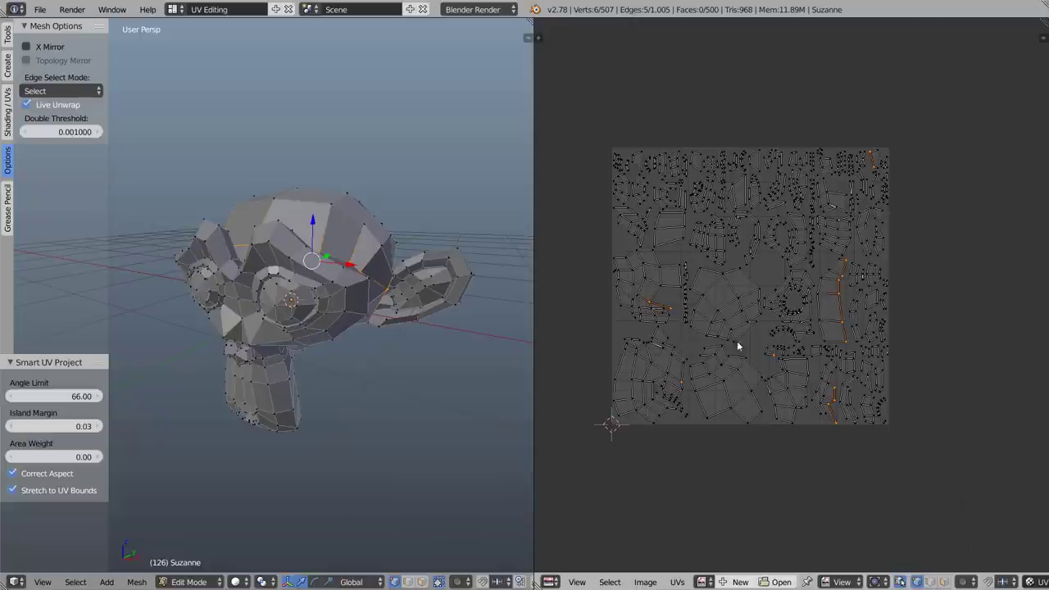
scroll(843, 294, up, 3)
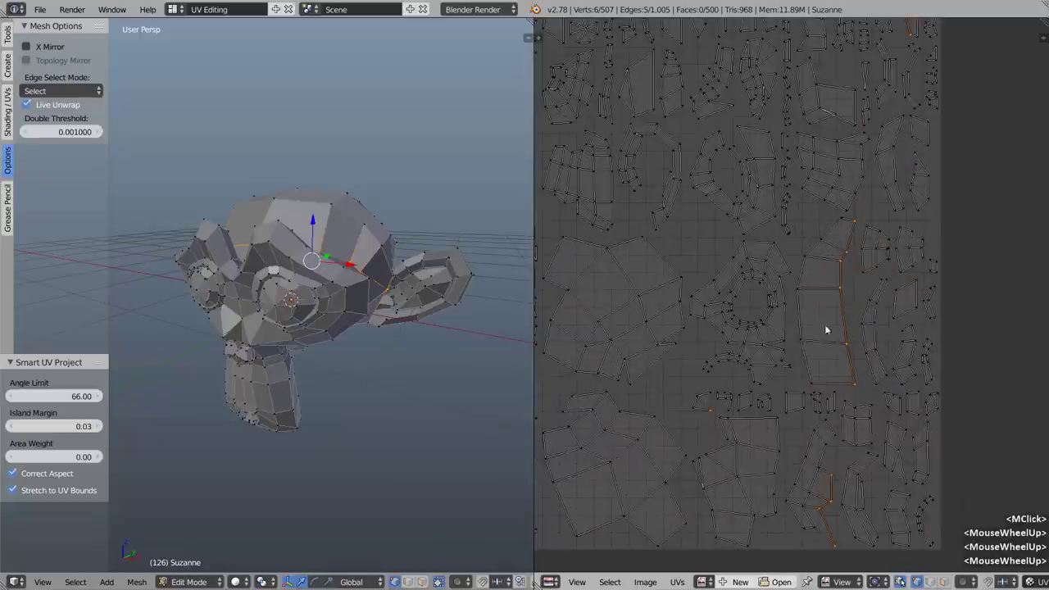
scroll(828, 314, down, 1)
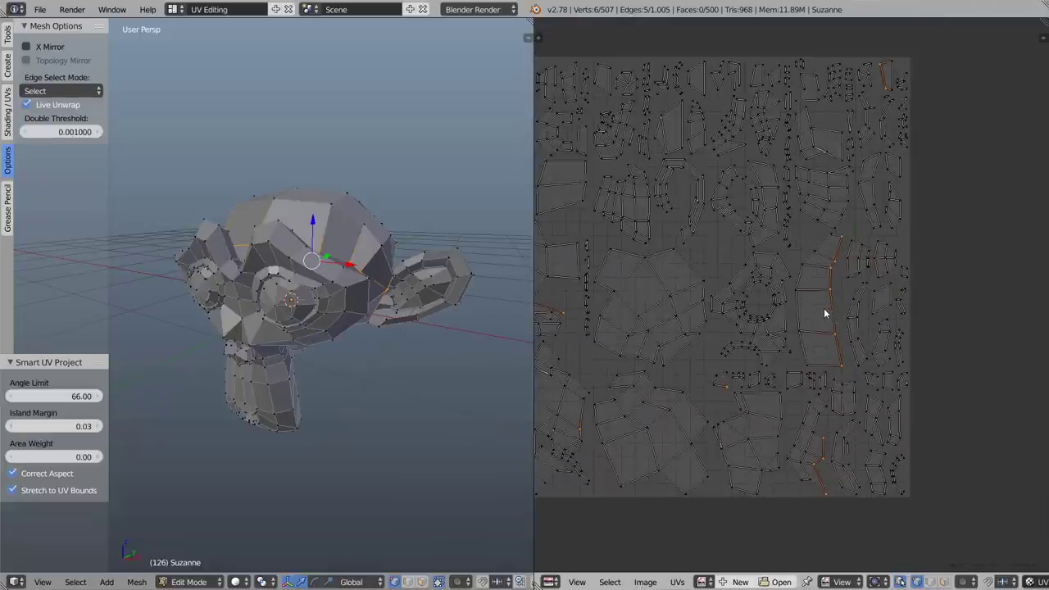
Switch back to face selection and select three adjacent faces of the strip-shaped UV island.
key(ctrl+l)
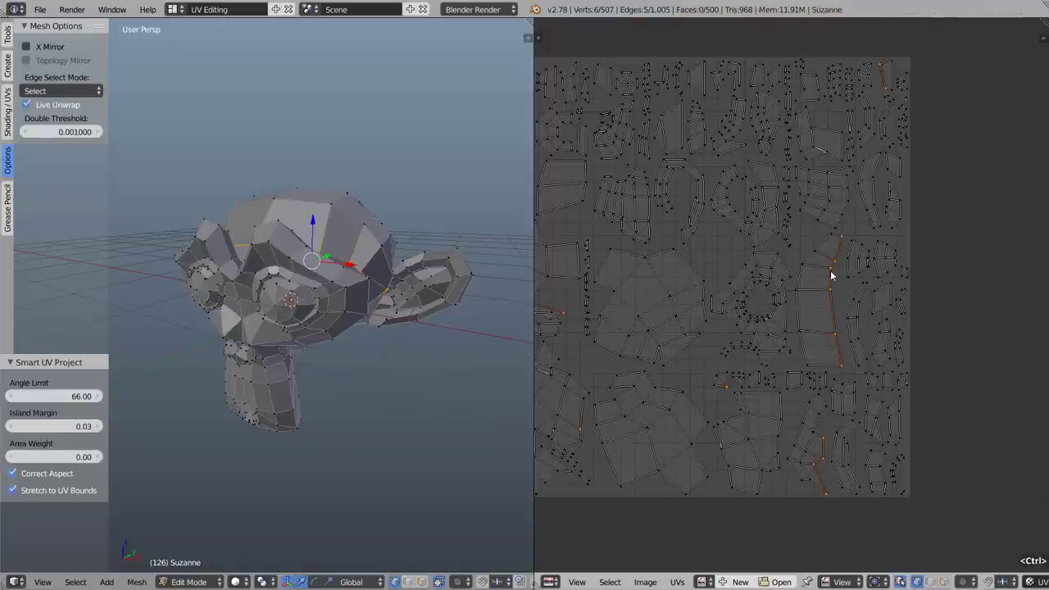
key(ctrl+Tab)
click(797, 300)
right_click(813, 330)
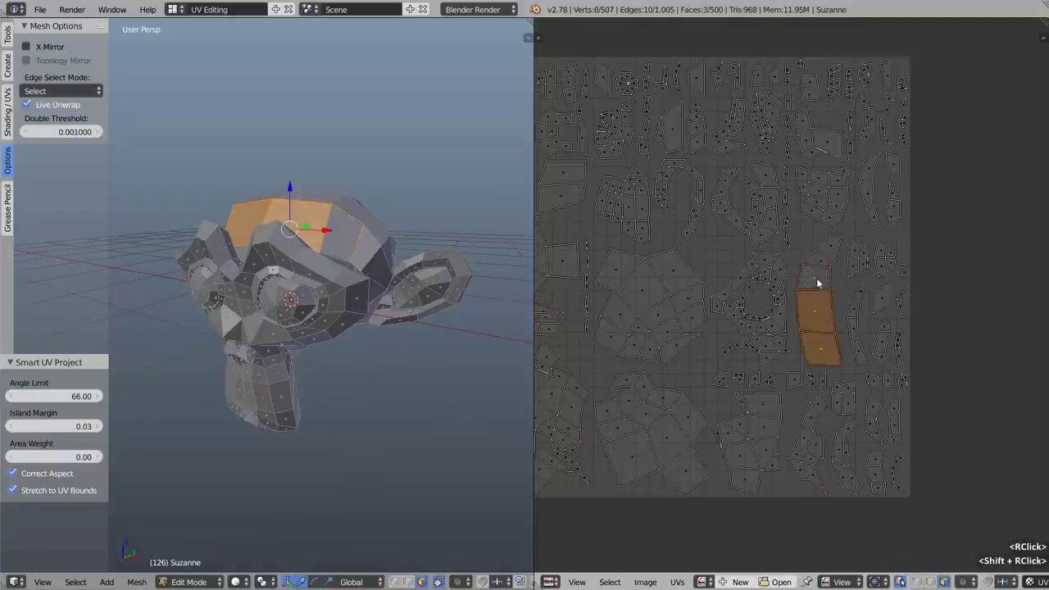
Select the entire strip-shaped UV island through its linked faces and hide all other faces of the mesh.
shift+right_click(835, 246)
right_click(813, 307)
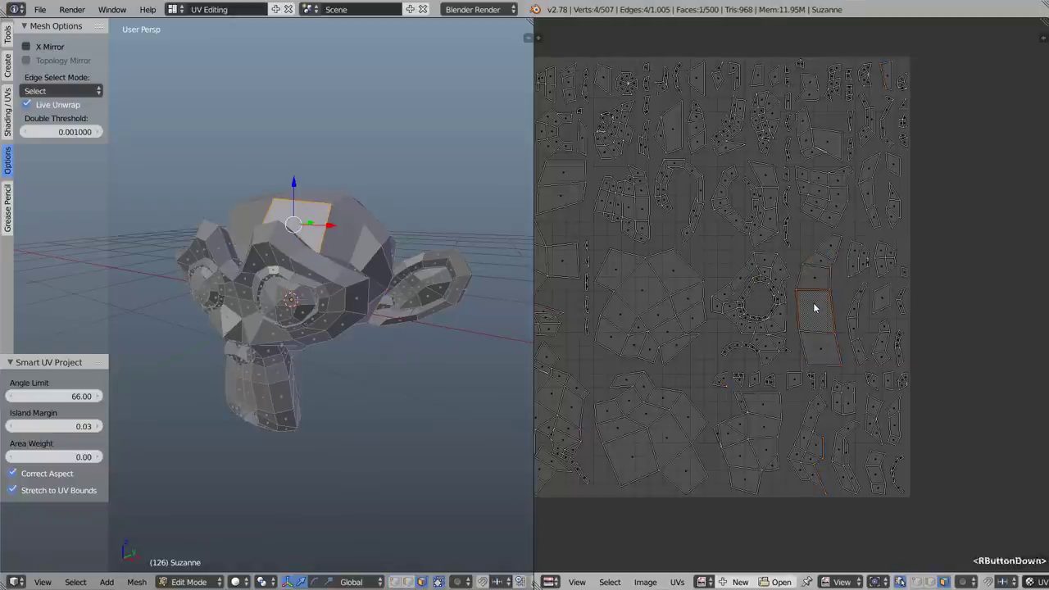
key(ctrl+l)
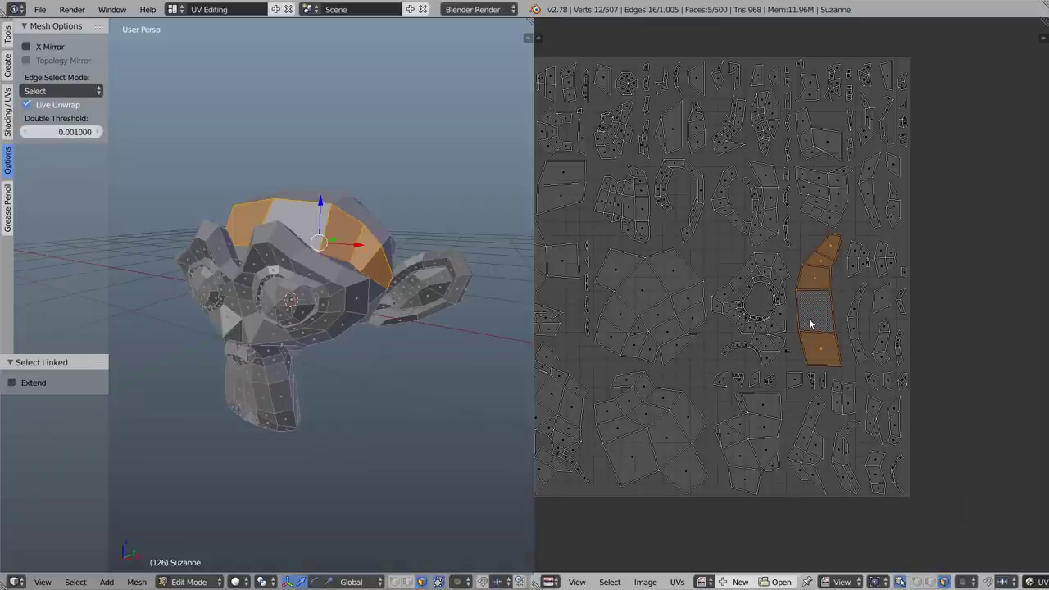
key(shift)
key(shift+h)
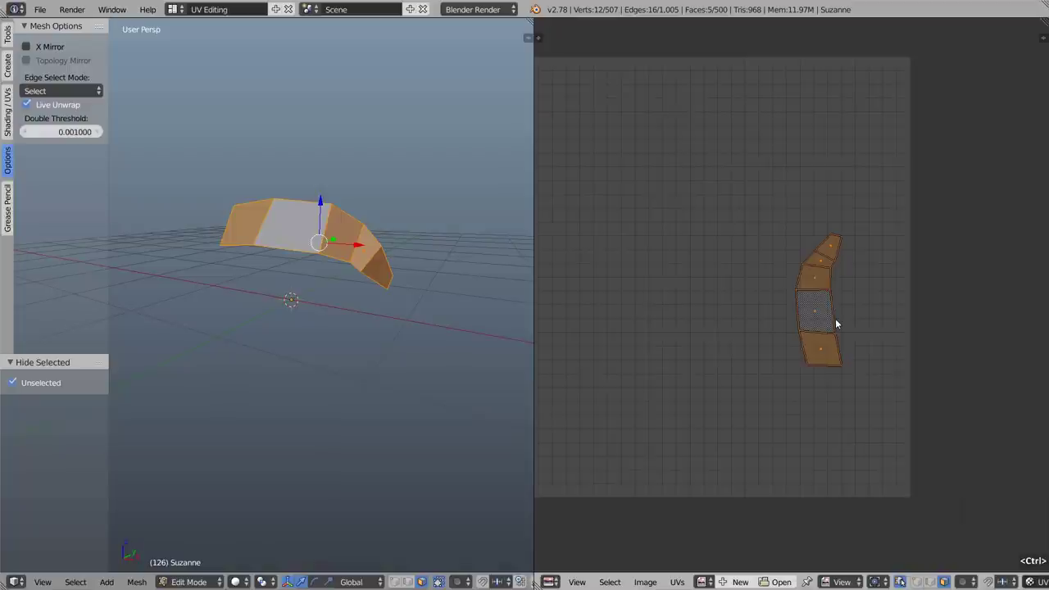
Switch to vertex selection, clear the selection and circle-select the six vertices along the isolated strip's inner curved long side.
key(ctrl+Tab)
click(820, 291)
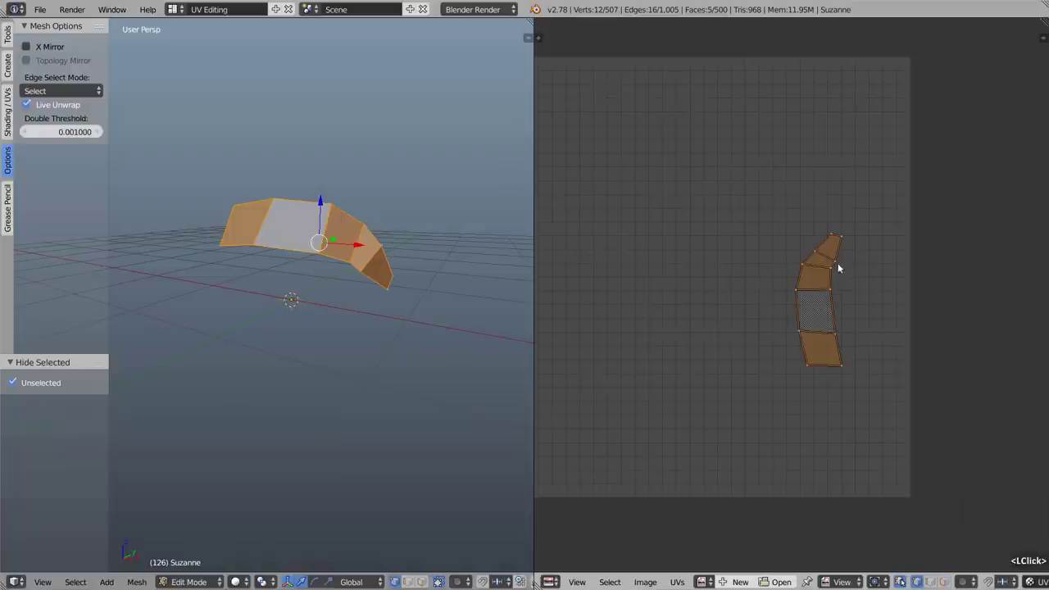
key(a)
key(a)
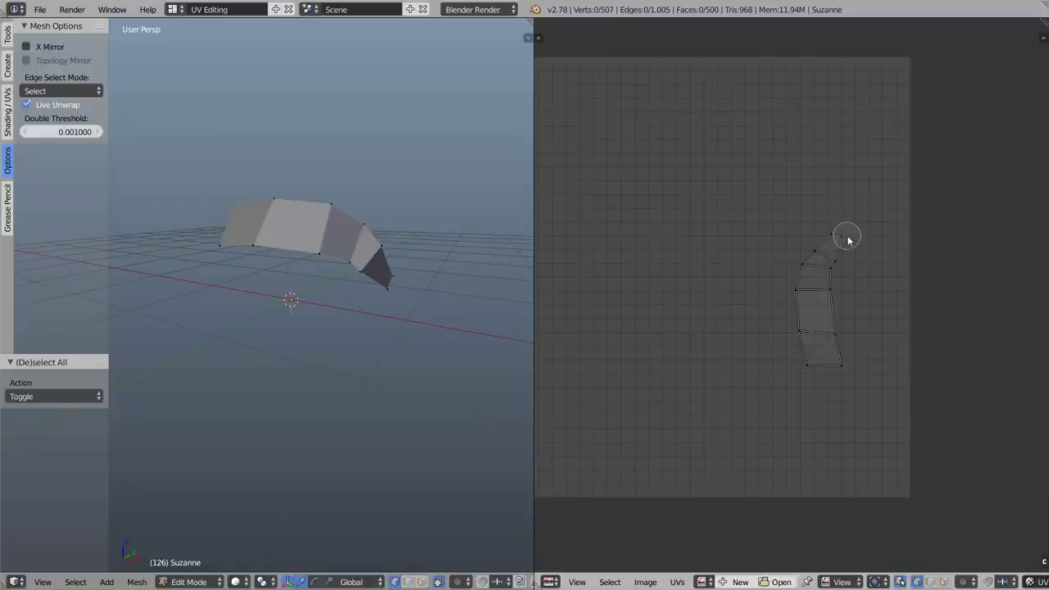
mouse_move(866, 243)
mouse_down()
mouse_move(844, 255)
mouse_move(831, 304)
mouse_move(841, 362)
mouse_up()
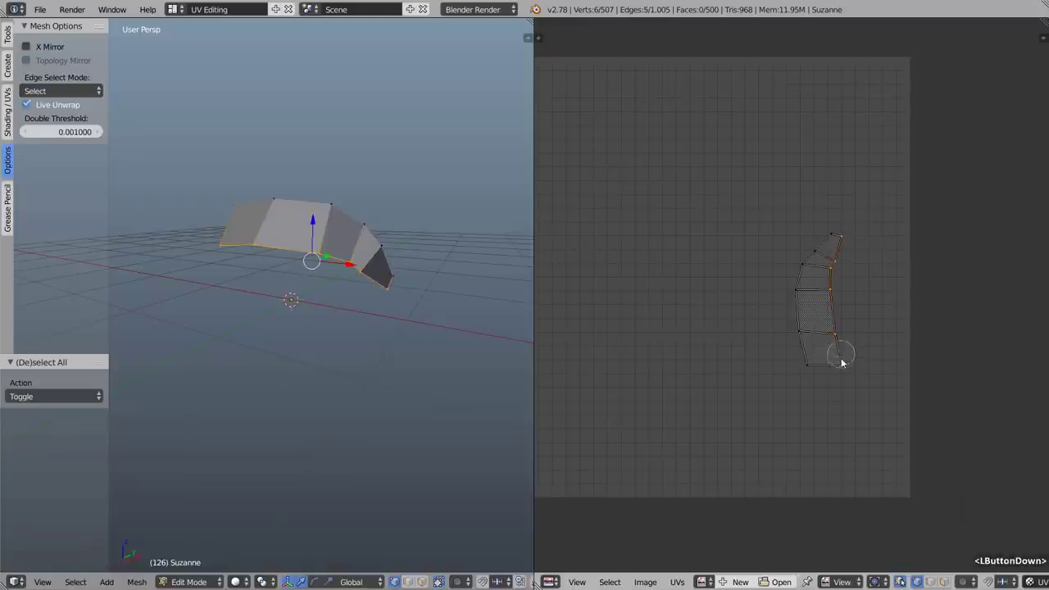
right_click(873, 305)
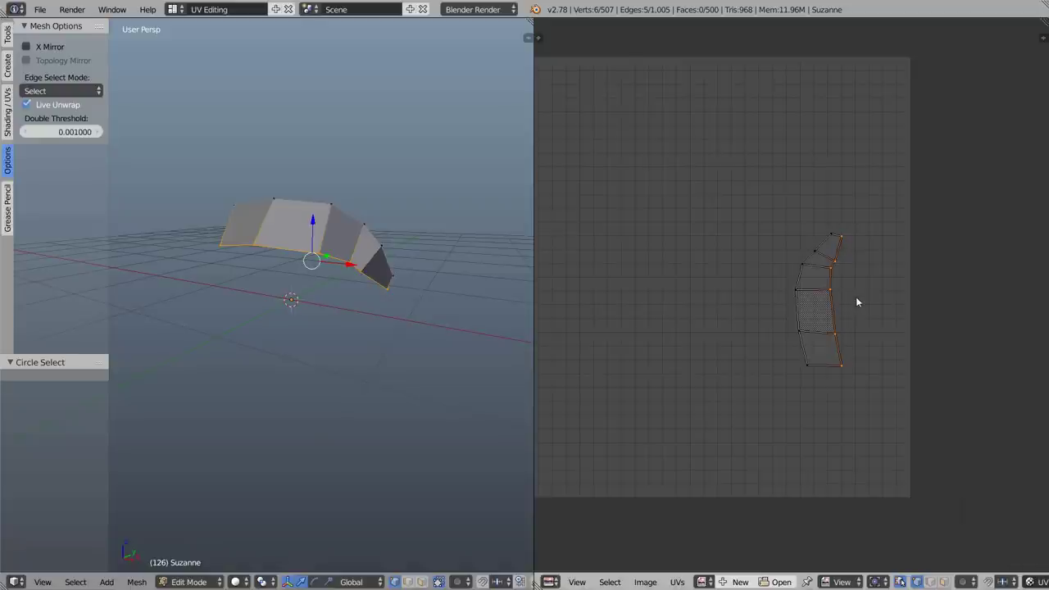
Try to flatten the isolated strip's selected side by scaling it to 0 along X, and undo the scaling.
key(s)
key(x)
key(0)
key(Return)
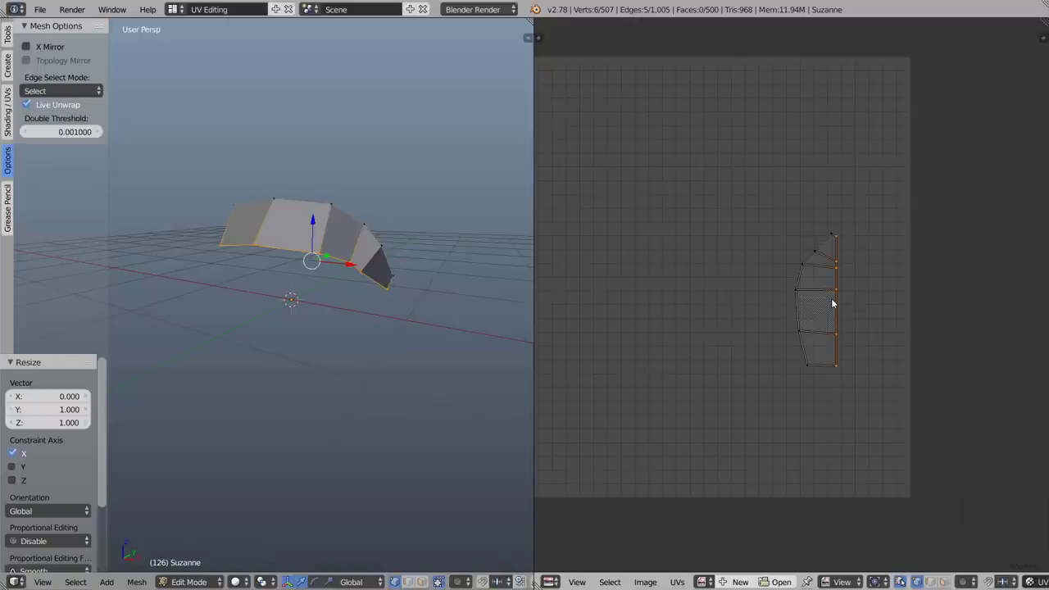
key(ctrl+z)
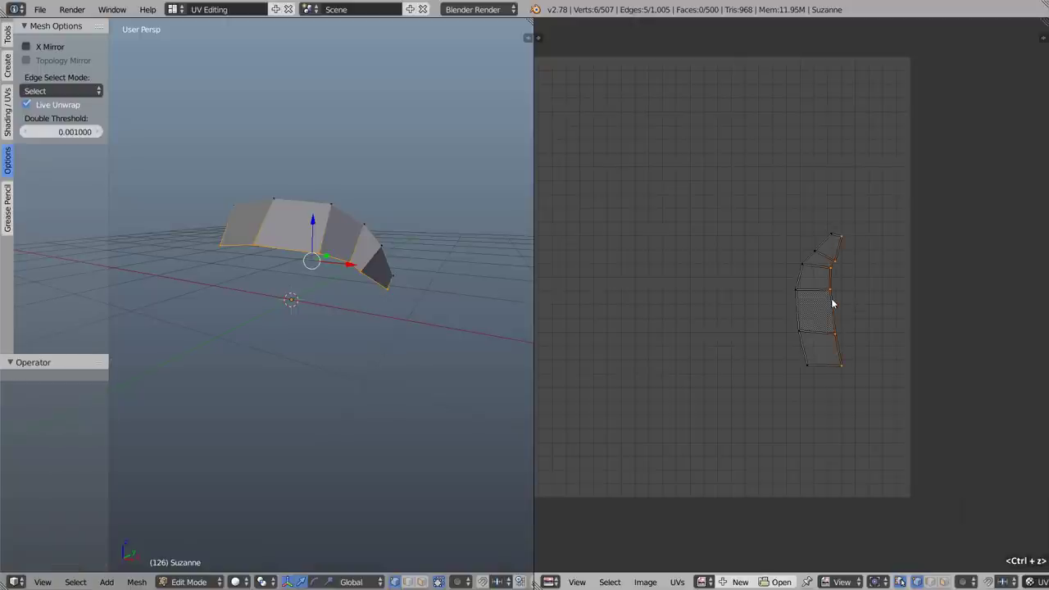
Straighten the selected strip vertices with Align Auto, reveal the hidden faces and clear the selection.
key(w)
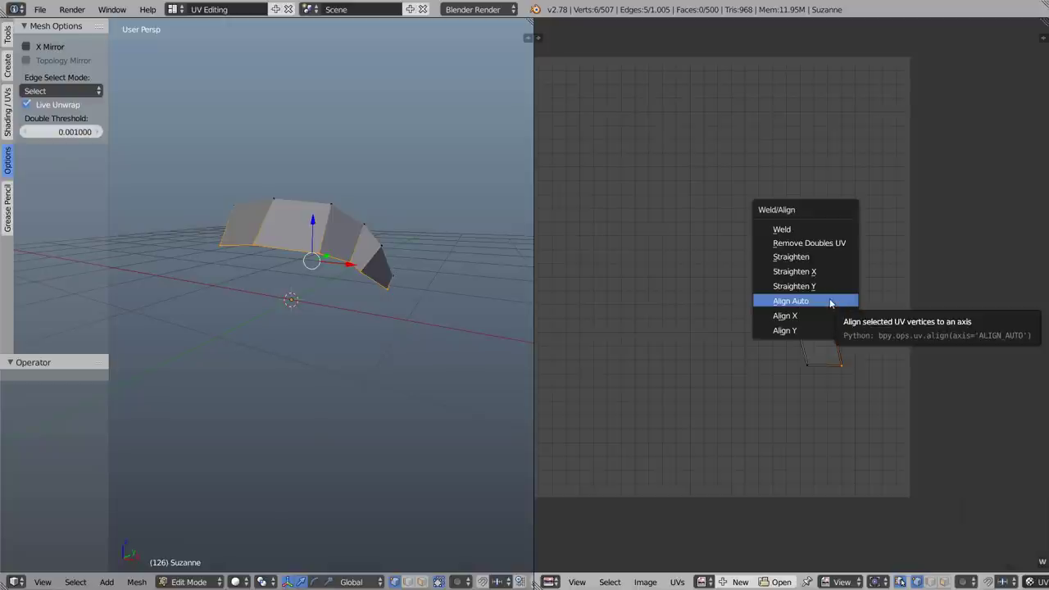
click(830, 303)
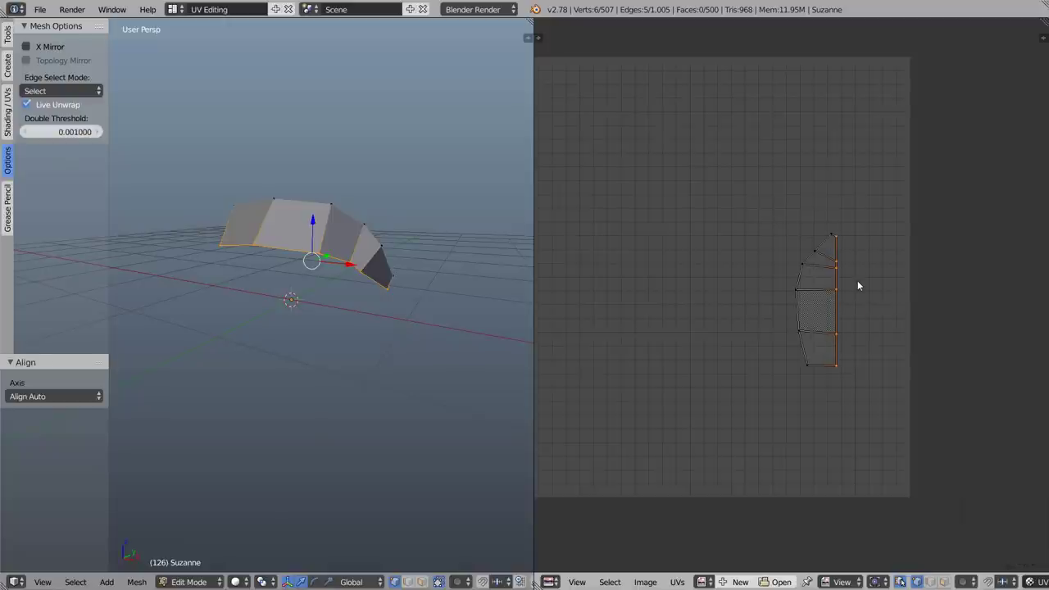
key(alt+h)
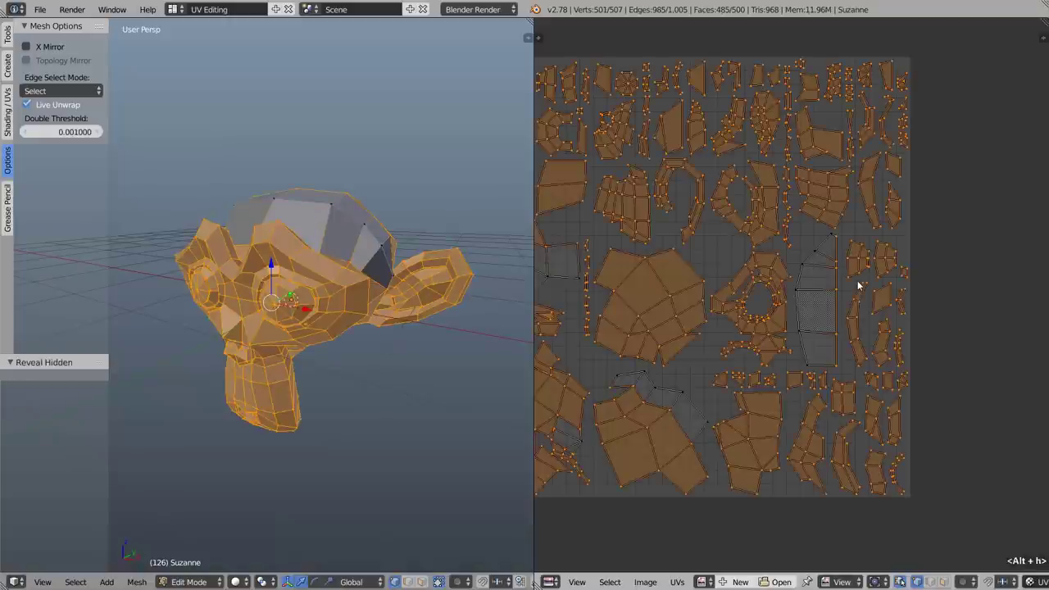
scroll(672, 296, down, 2)
middle_click(648, 308)
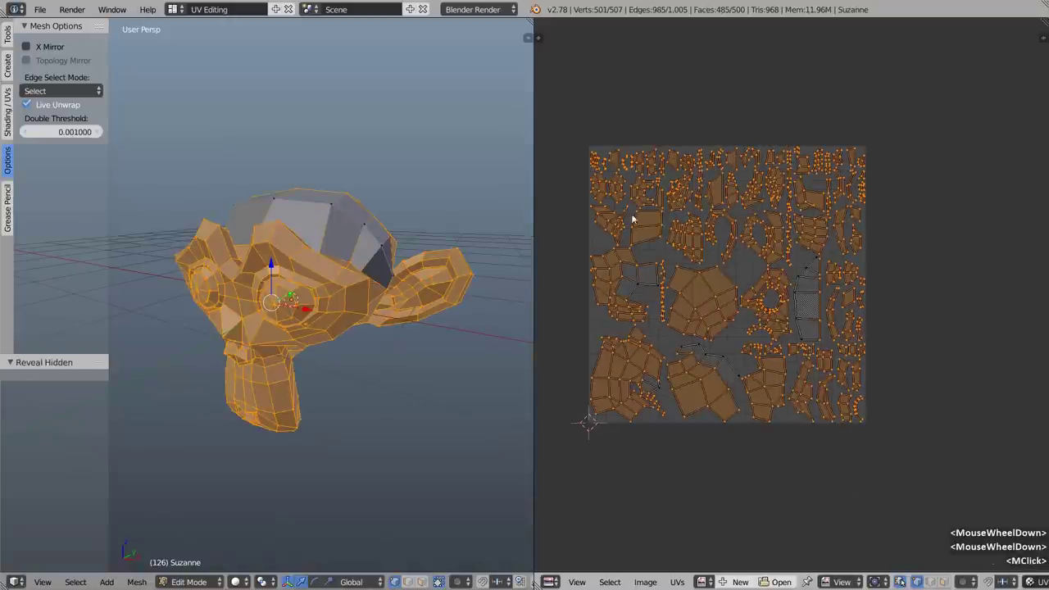
key(a)
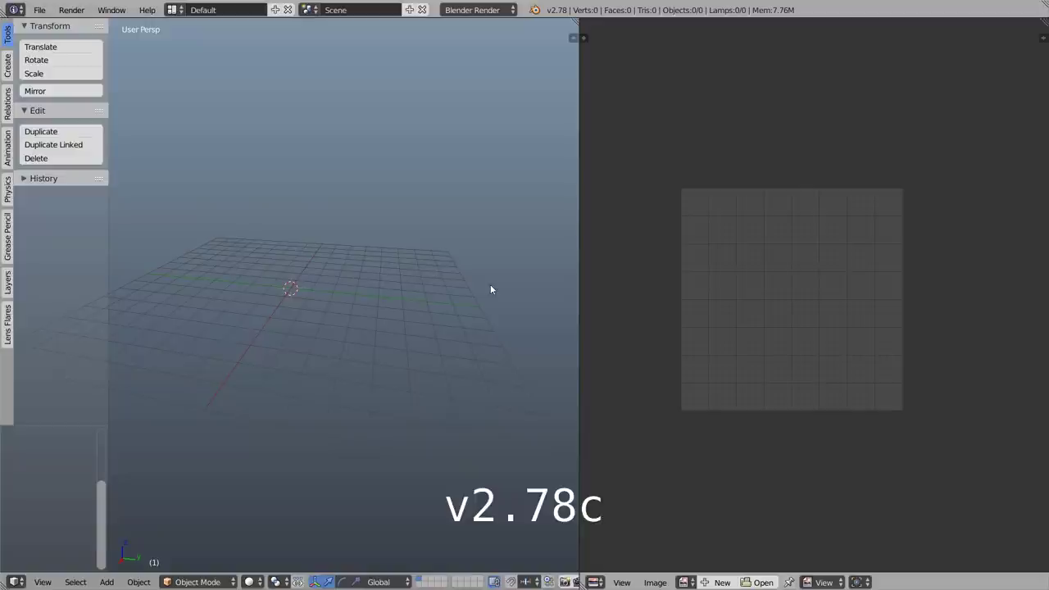
Add a torus mesh to the empty scene in Blender 2.78c.
key(shift+a)
mouse_move(402, 301)
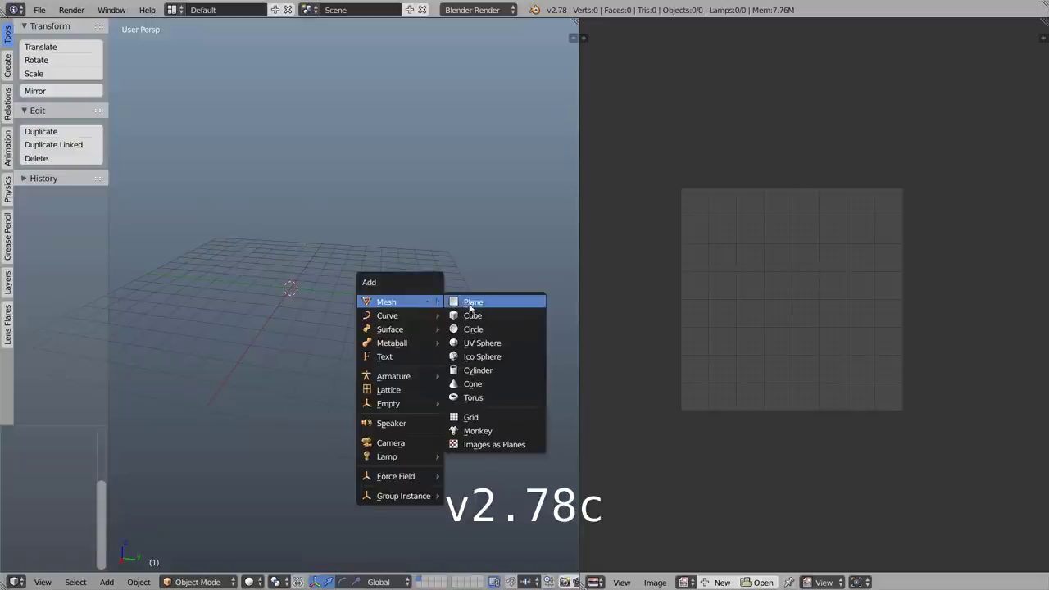
click(492, 398)
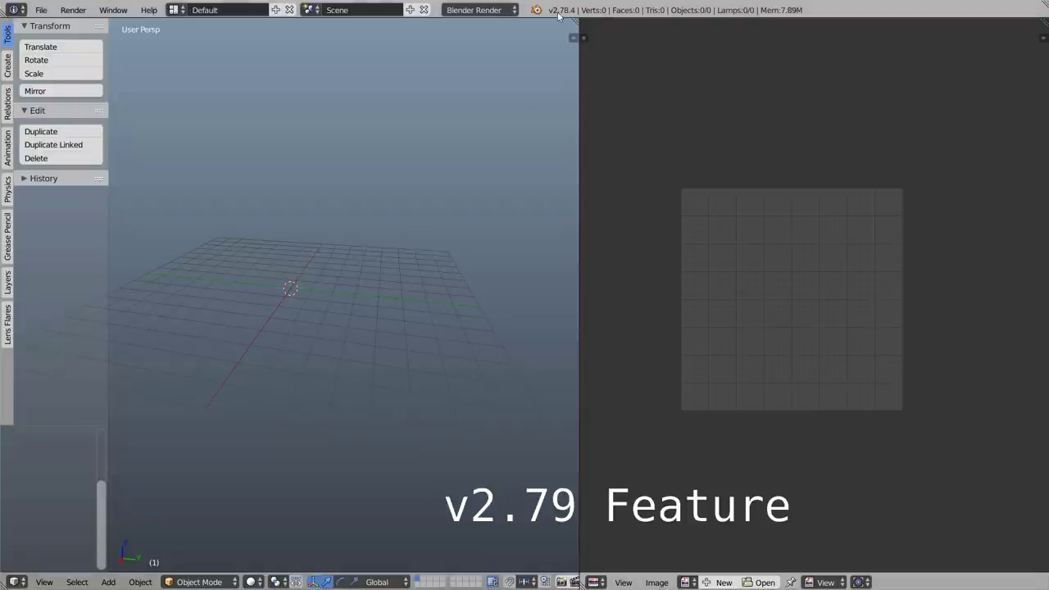
In the Blender 2.78.4 session, add a torus with Generate UVs enabled and enter Edit Mode.
key(shift+a)
mouse_move(301, 267)
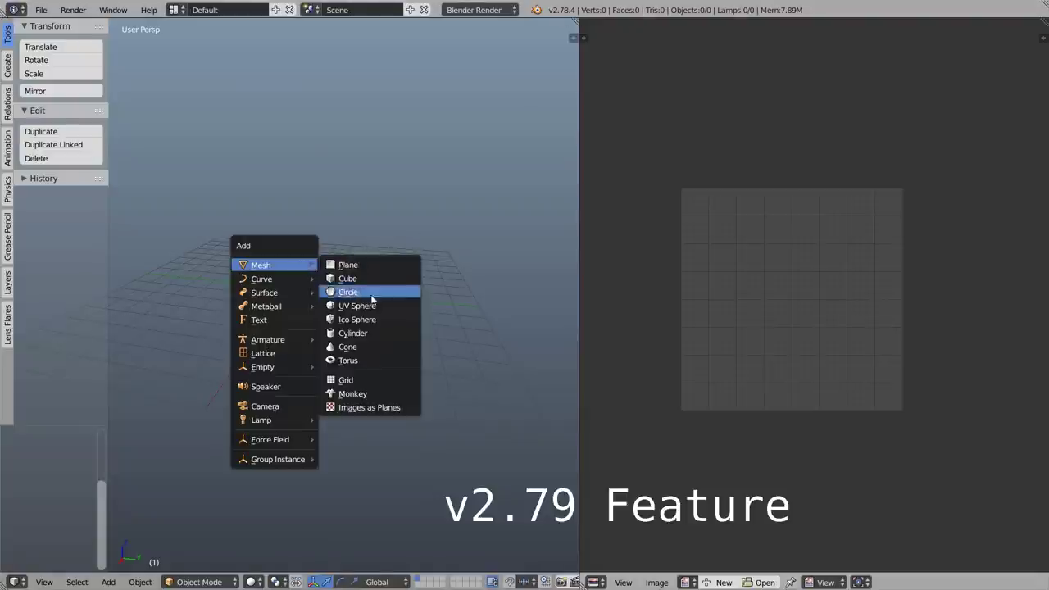
click(367, 360)
click(13, 471)
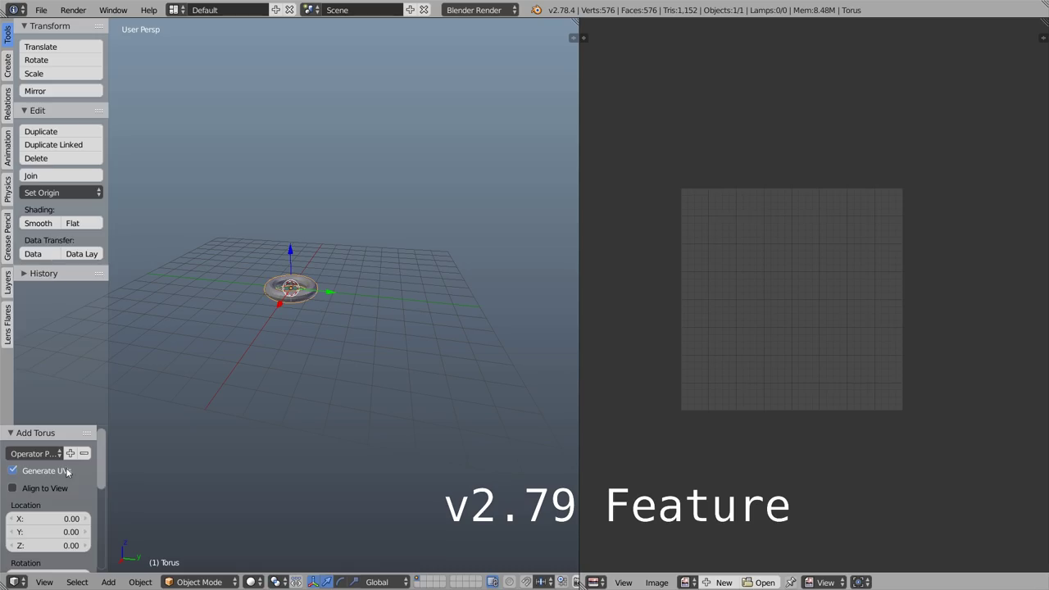
key(Tab)
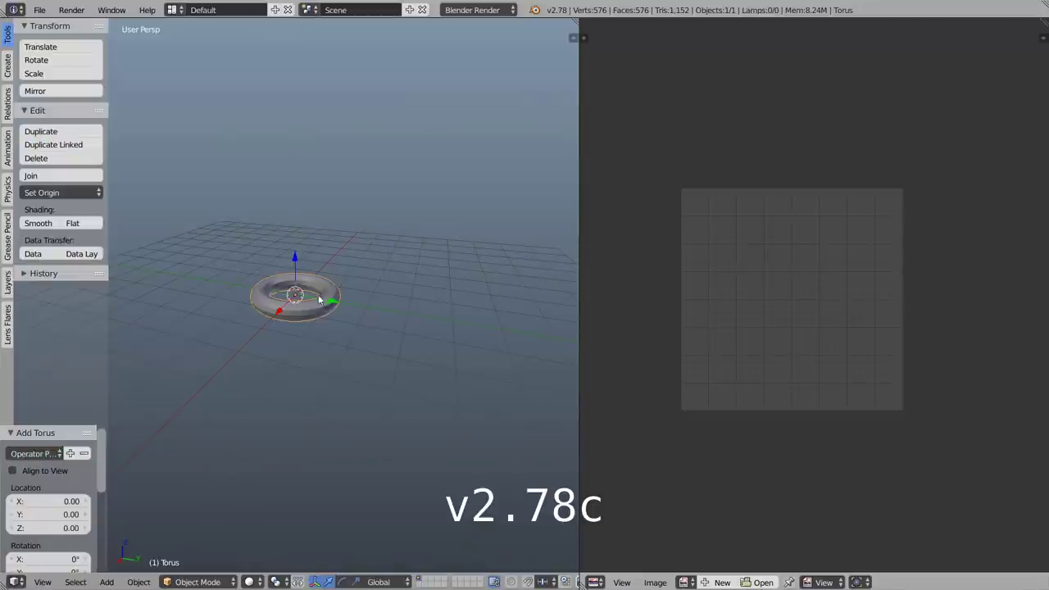
Return to the 2.78c session, enter Edit Mode on the torus and switch to edge selection.
key(Tab)
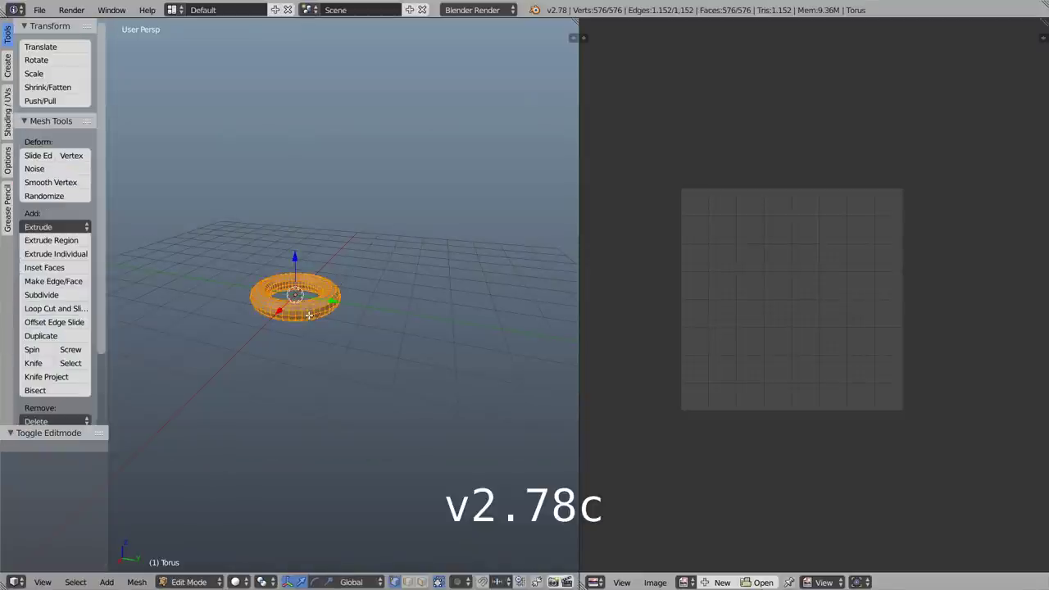
scroll(366, 279, up, 6)
key(ctrl+Tab)
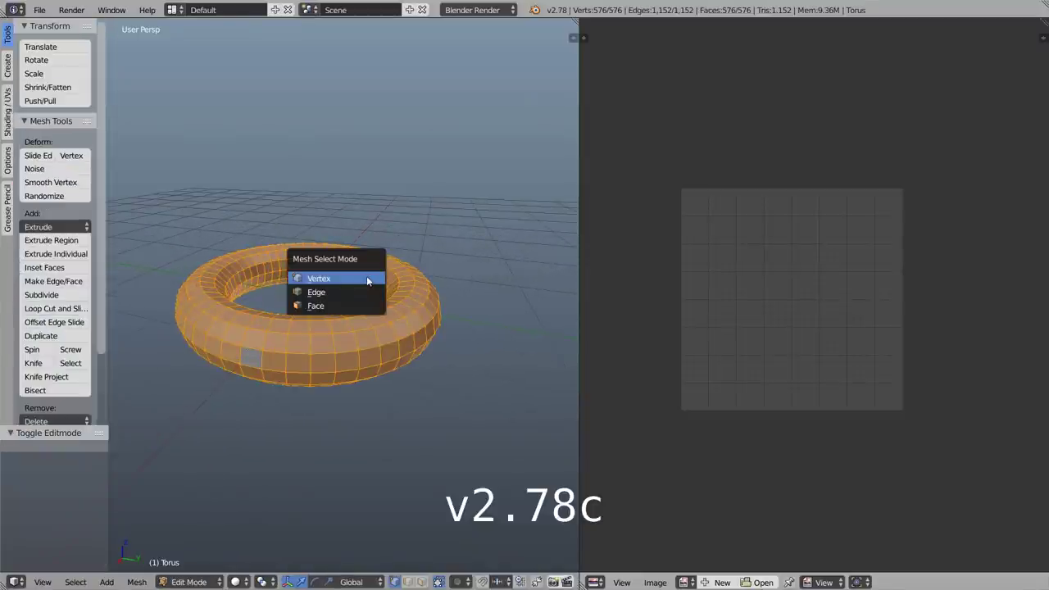
click(339, 294)
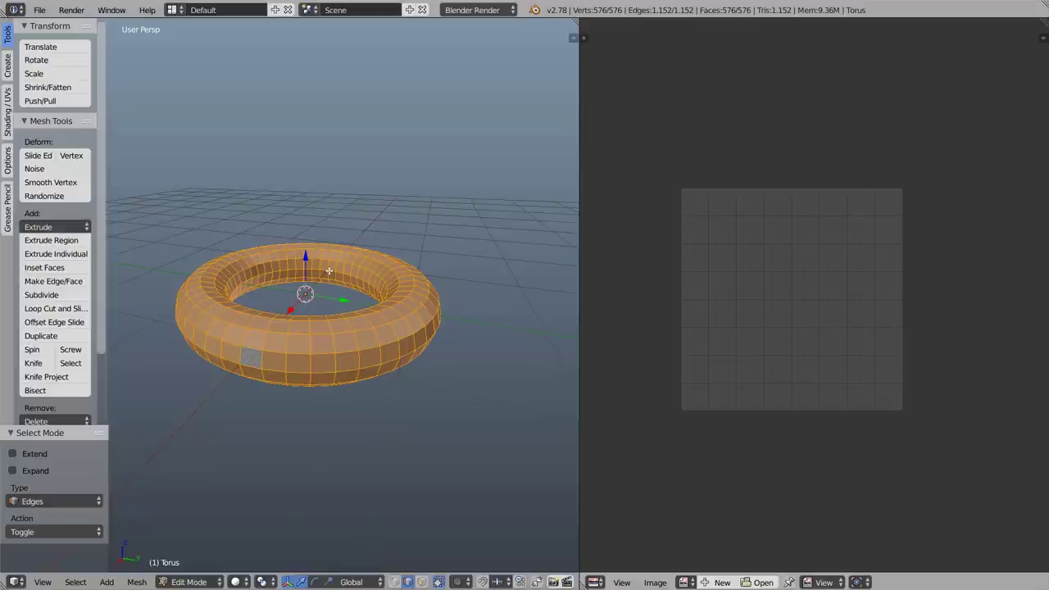
Select the torus's inner edge loop plus one cross-section edge loop and mark them as seams.
alt+right_click(331, 271)
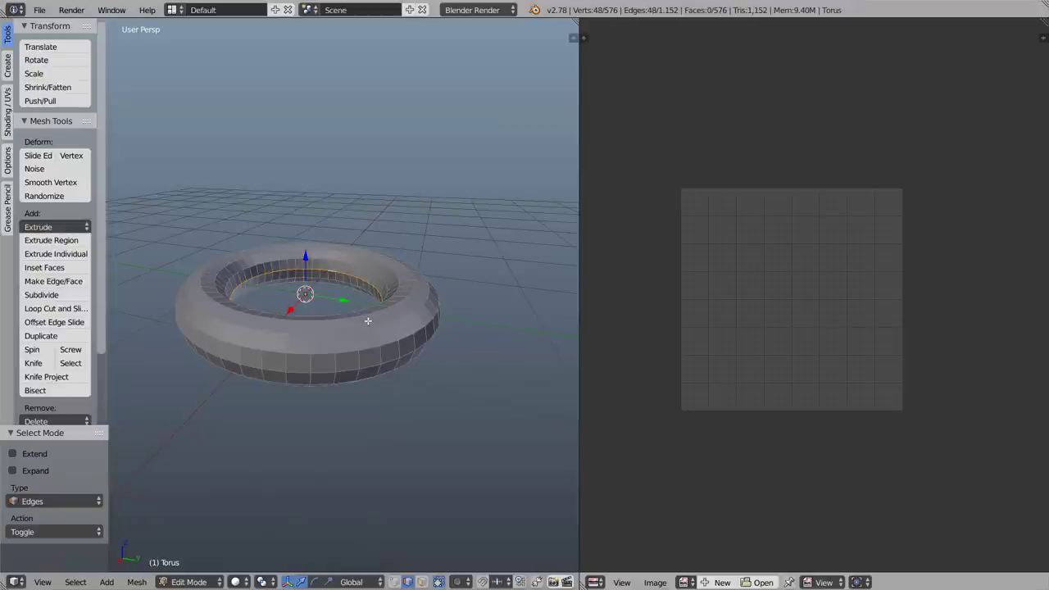
middle_drag(368, 320, 329, 321)
alt+shift+right_click(482, 322)
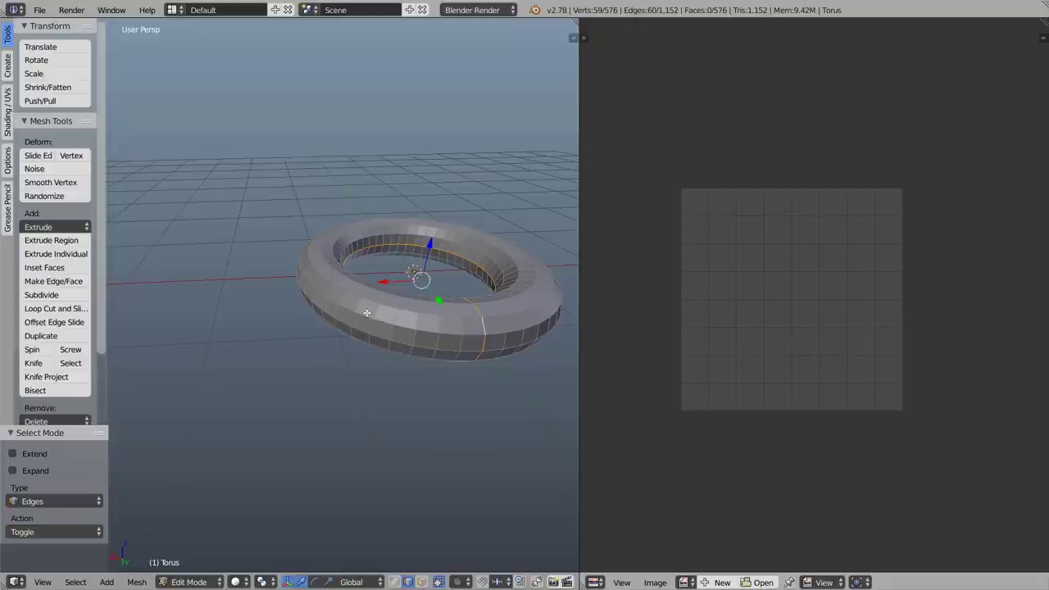
middle_drag(437, 316, 485, 334)
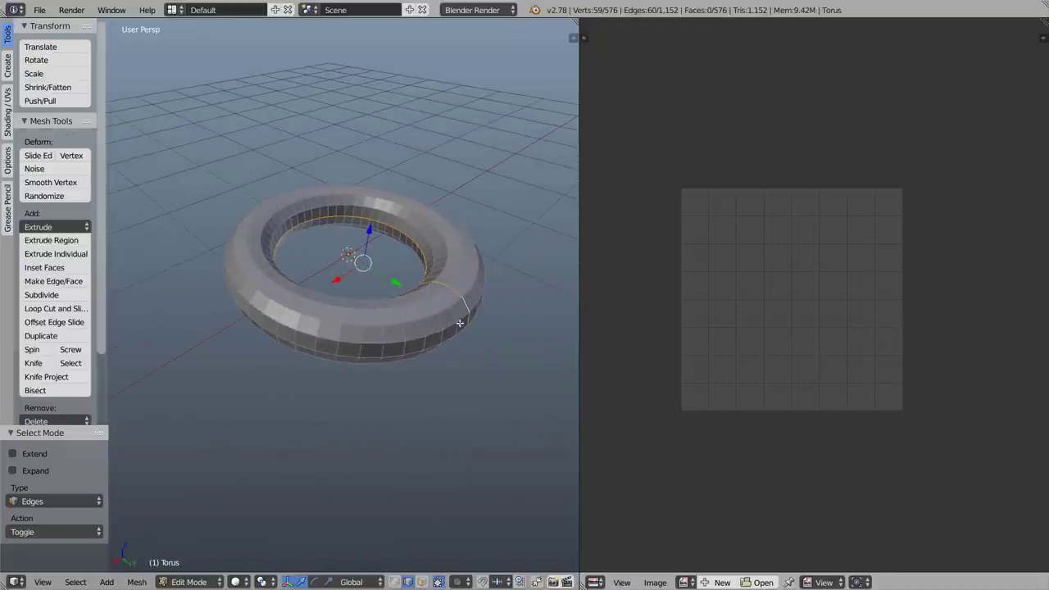
key(ctrl+e)
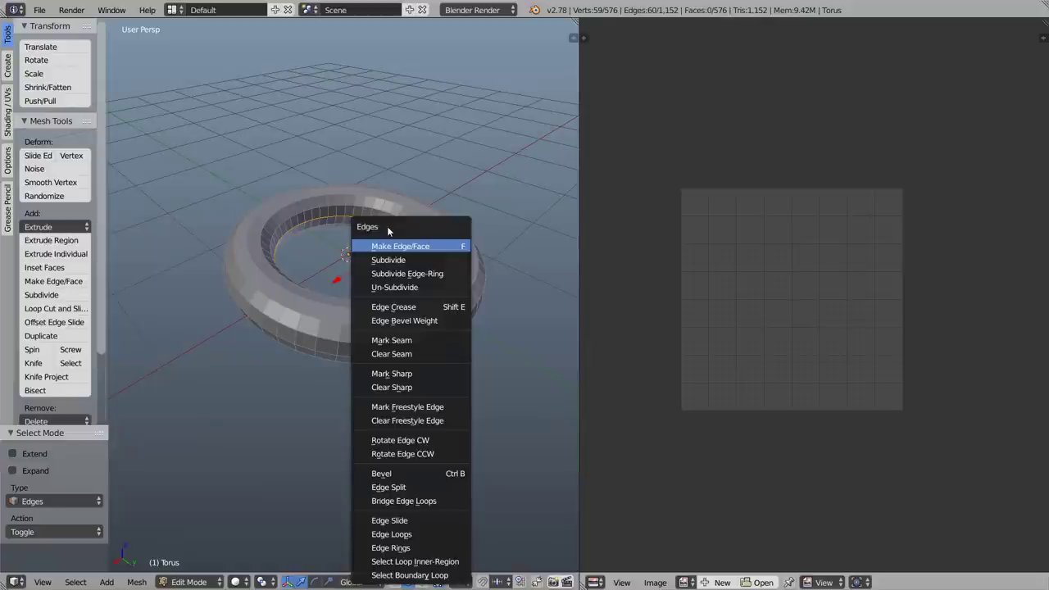
click(417, 340)
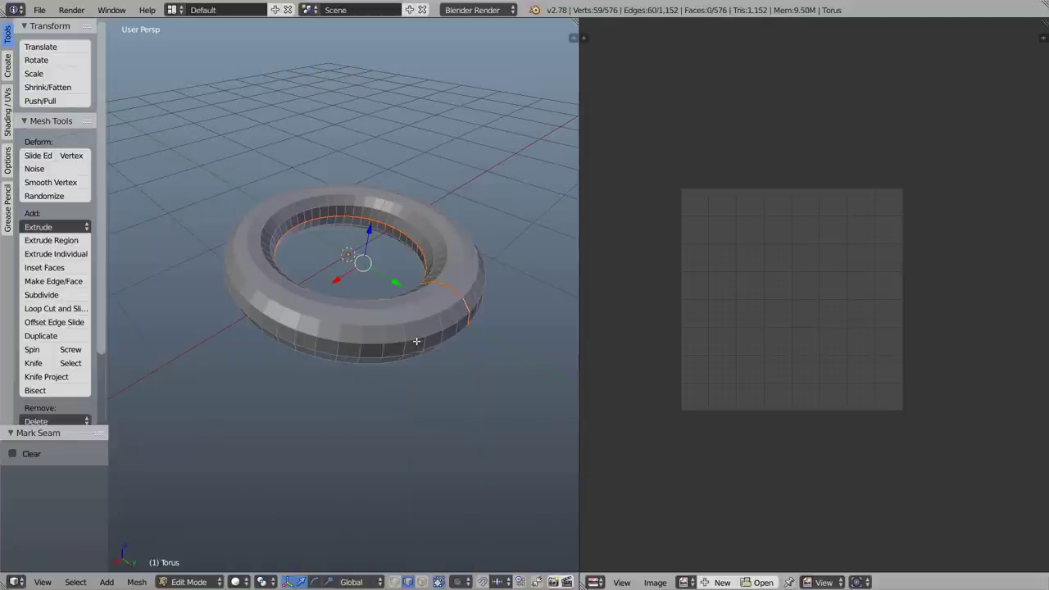
Unwrap the whole torus along its seams and set the unwrap method to Conformal.
key(a)
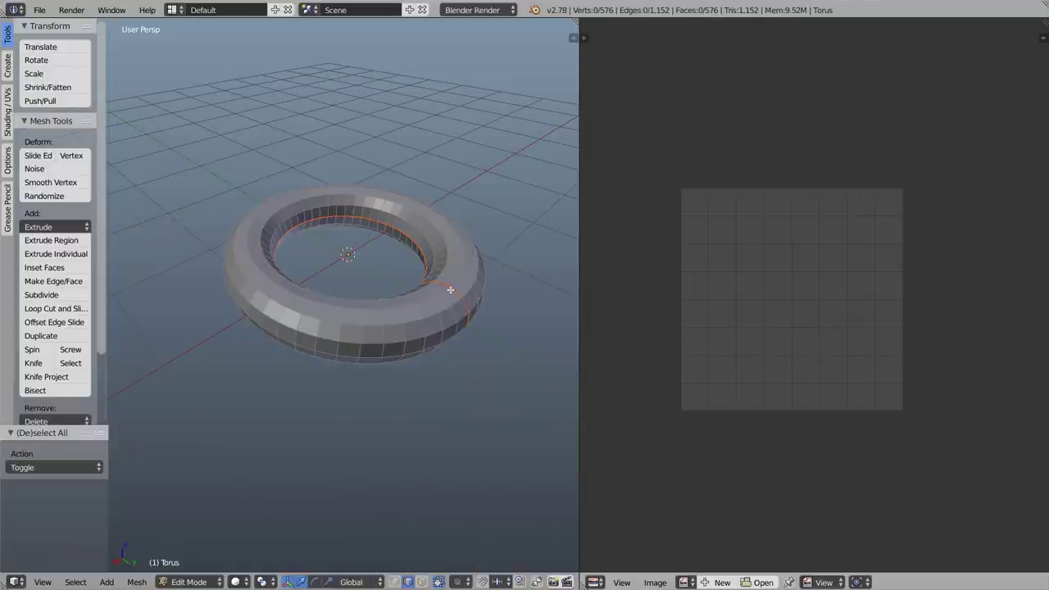
key(a)
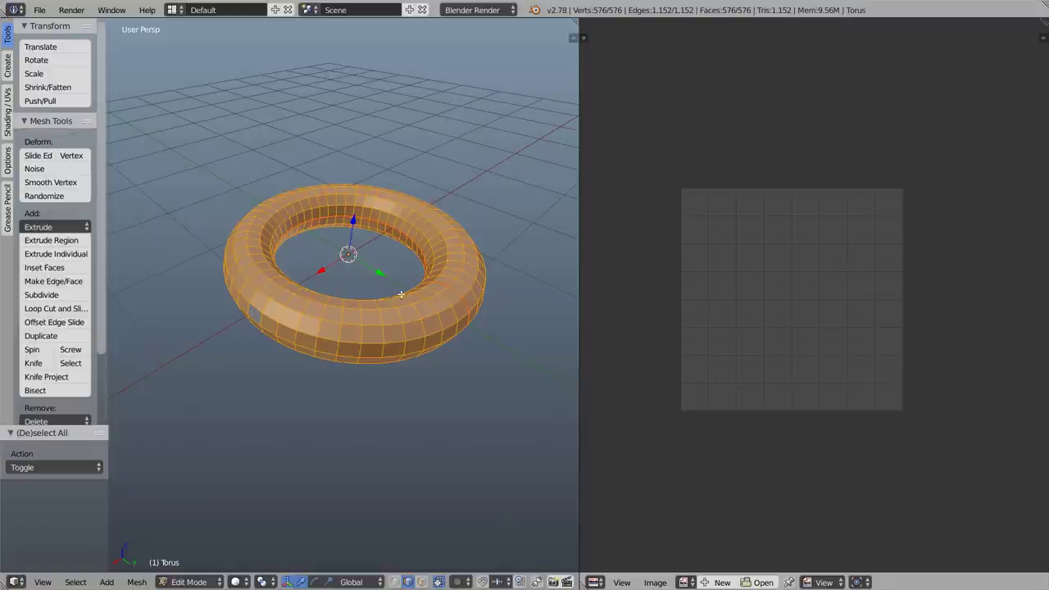
key(u)
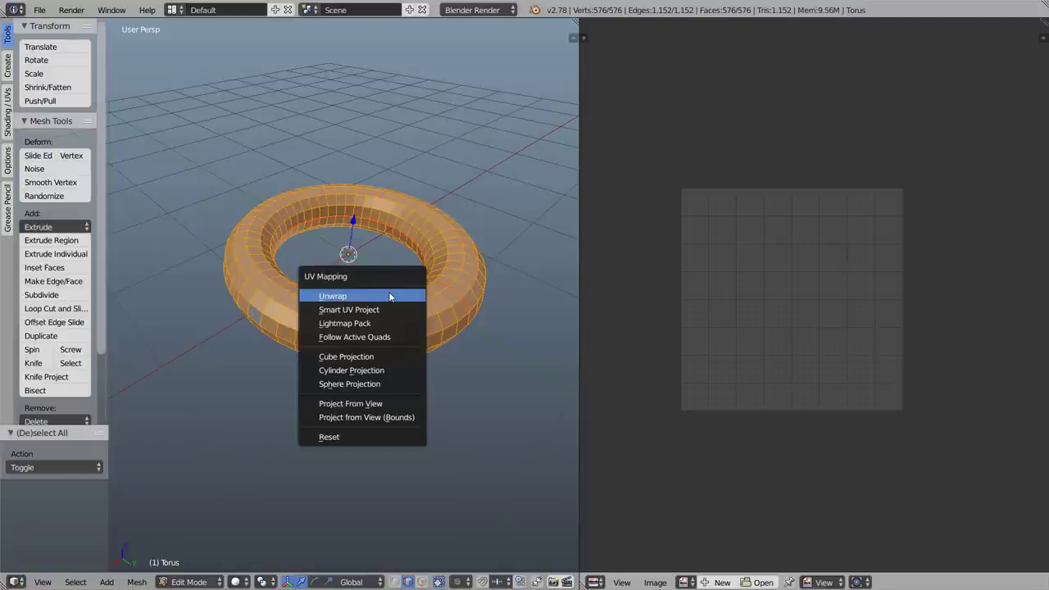
click(362, 299)
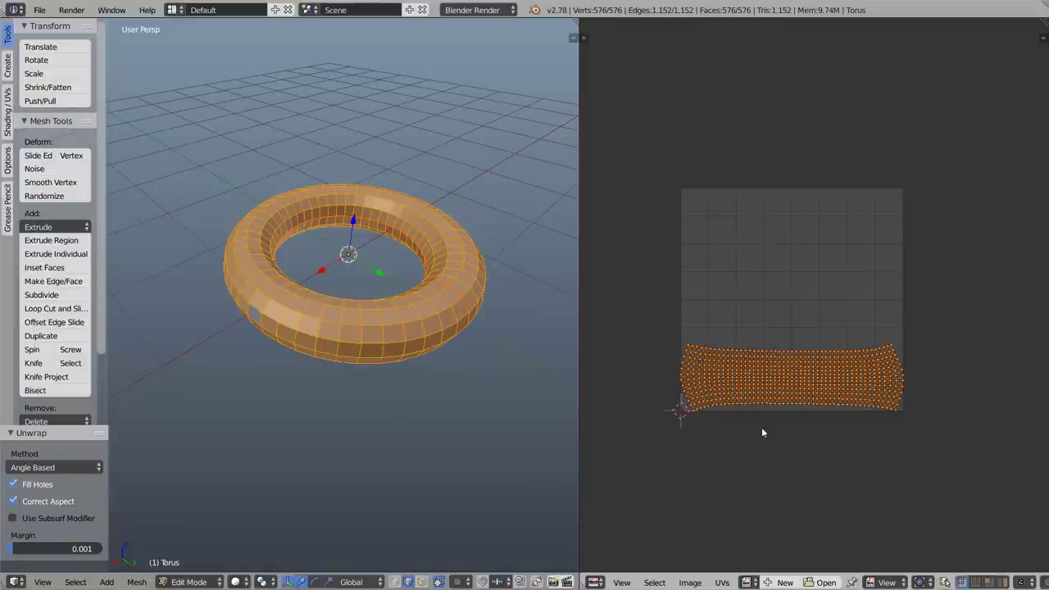
click(58, 467)
click(58, 434)
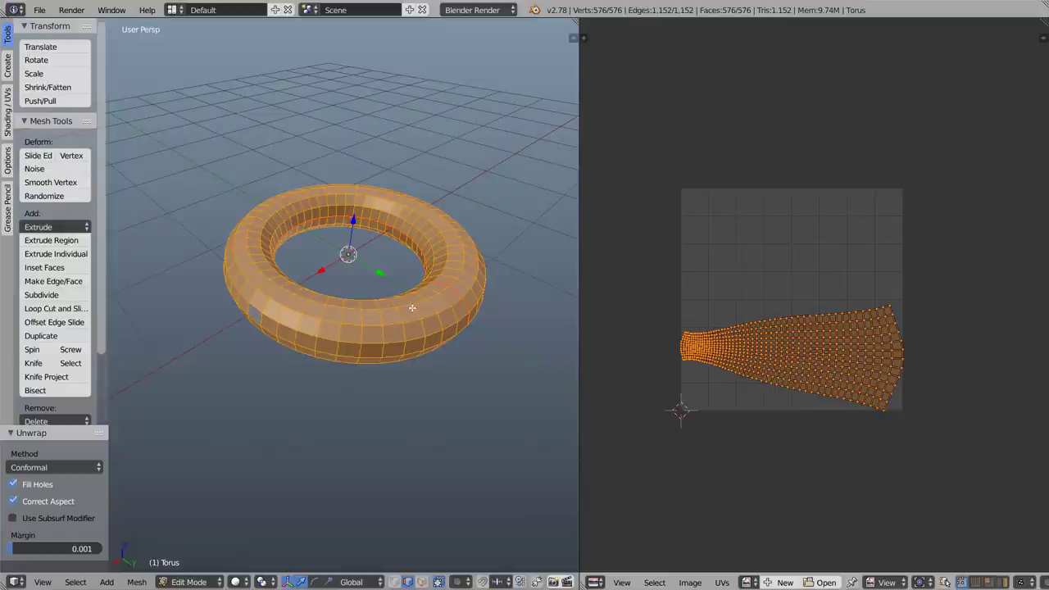
Reset the UVs of all torus faces so each one fills the full UV square.
key(u)
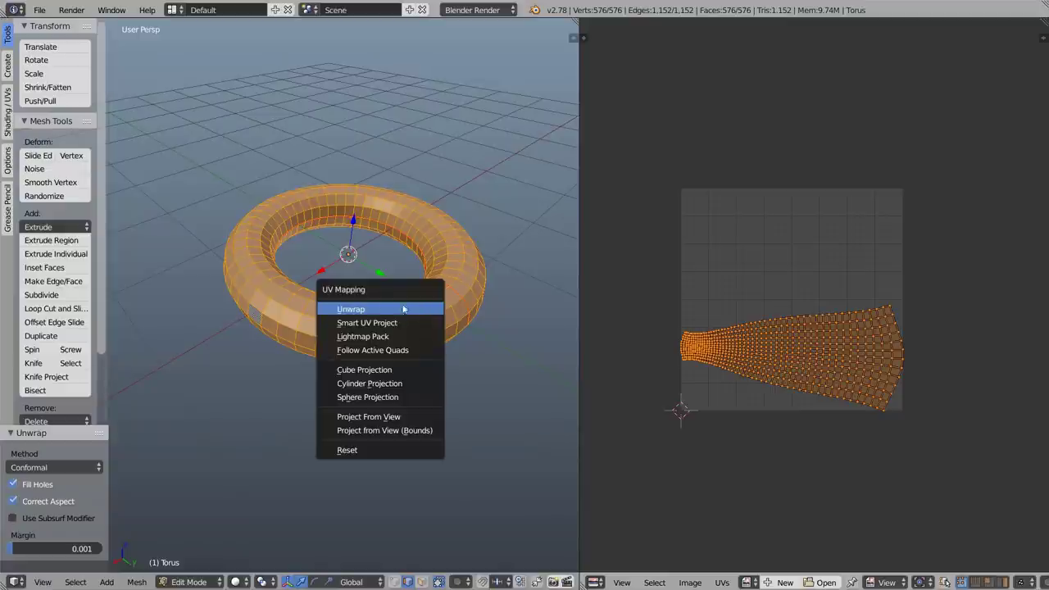
click(378, 450)
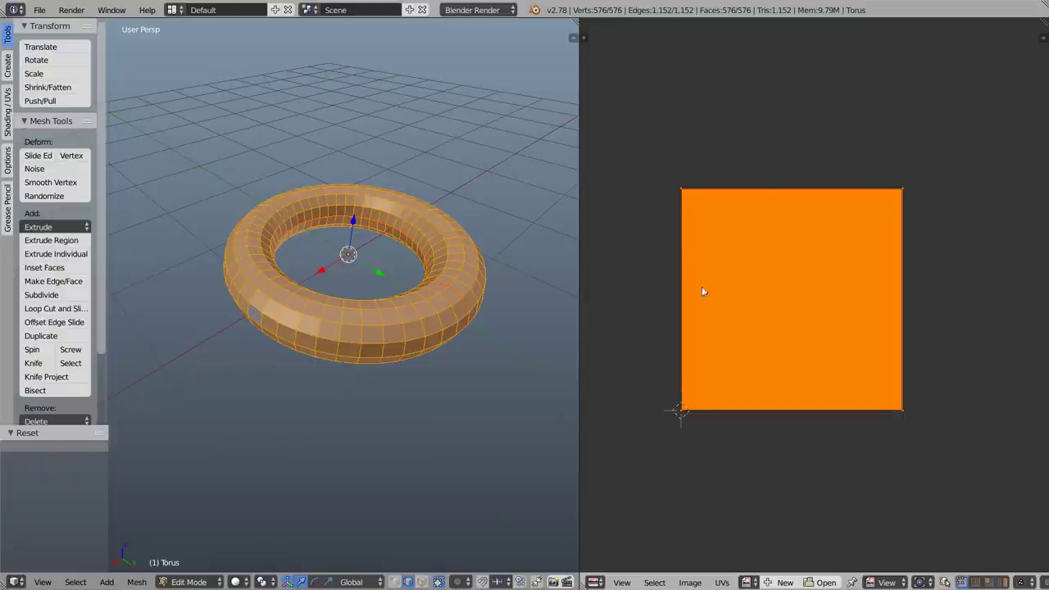
middle_drag(352, 319, 261, 318)
scroll(260, 318, up, 2)
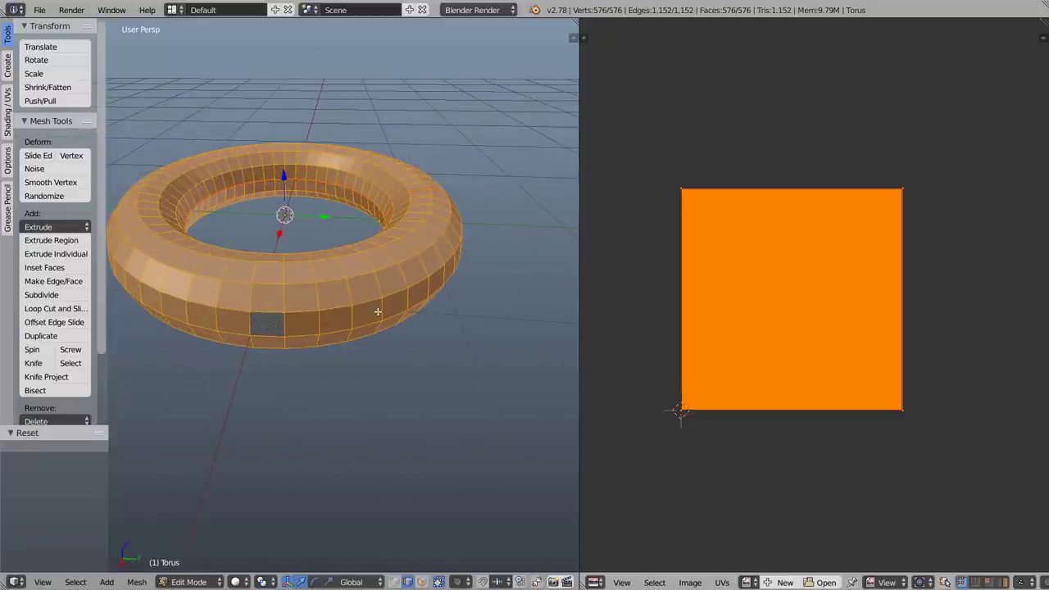
Unwrap all torus faces with Follow Active Quads, using the Even edge length mode.
key(u)
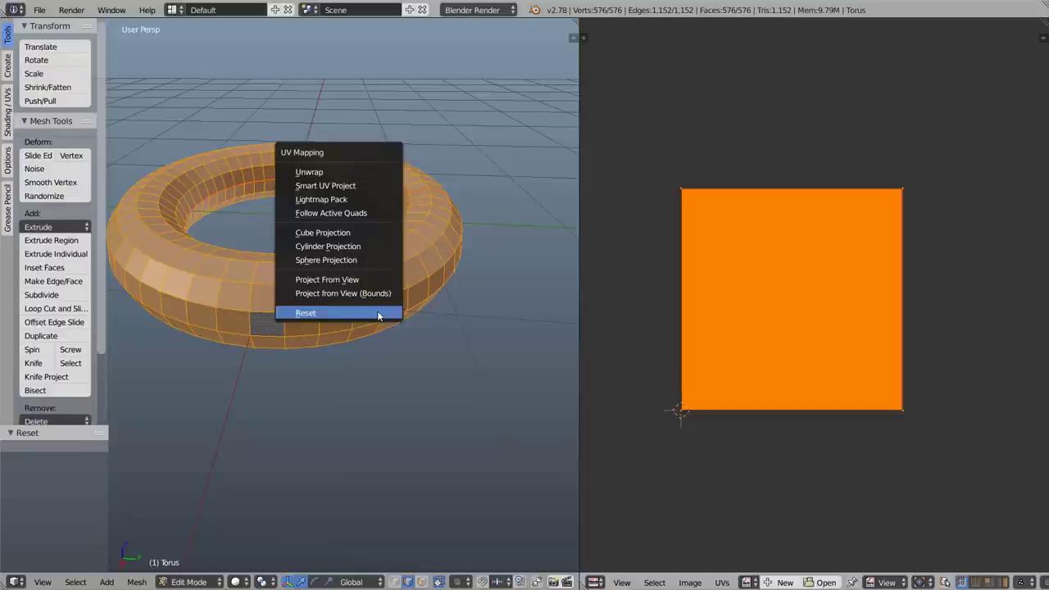
click(327, 215)
click(361, 235)
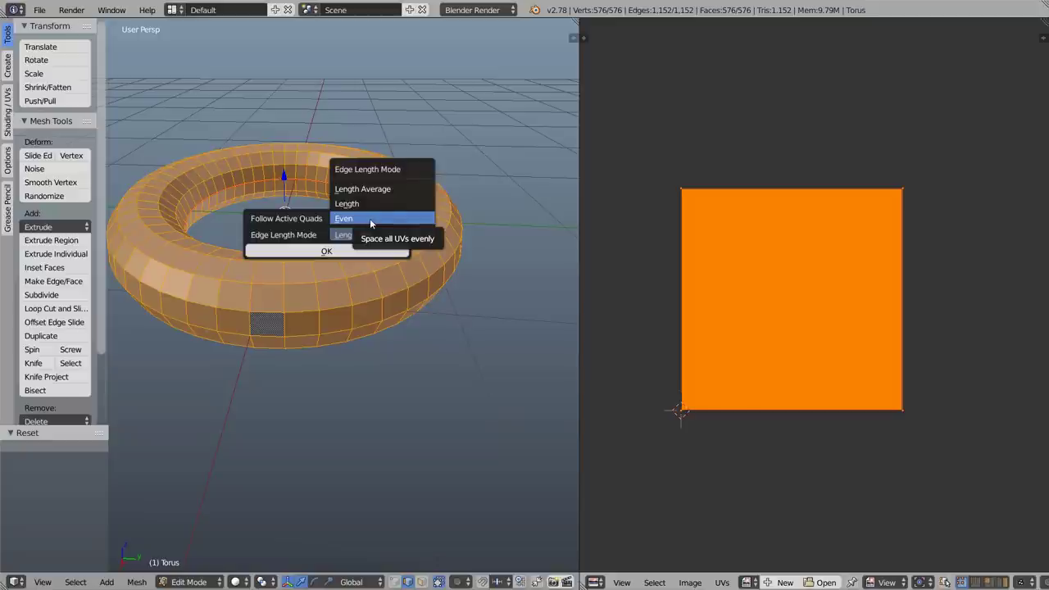
click(370, 218)
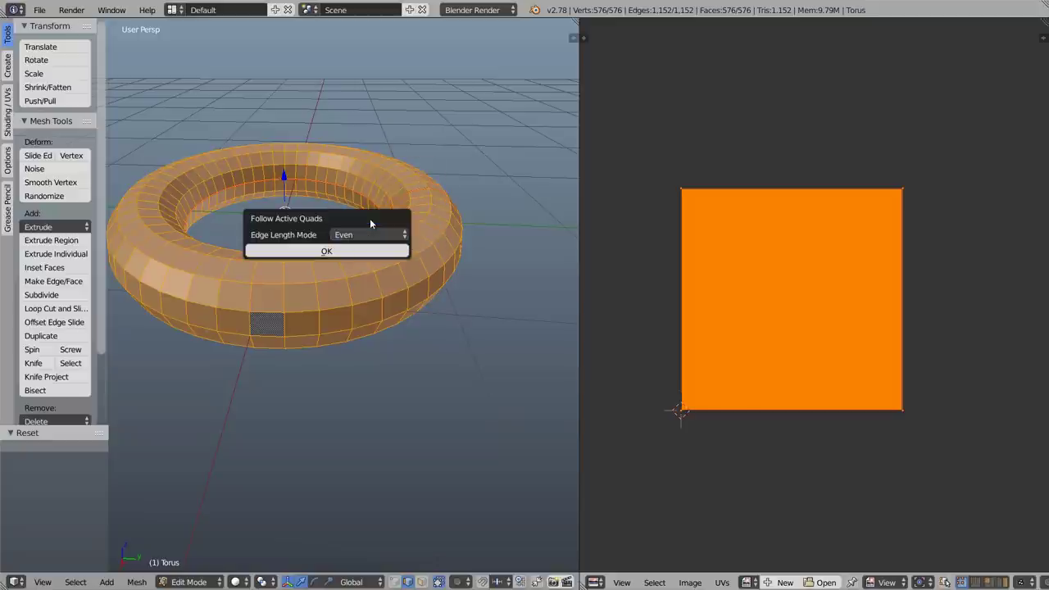
click(325, 251)
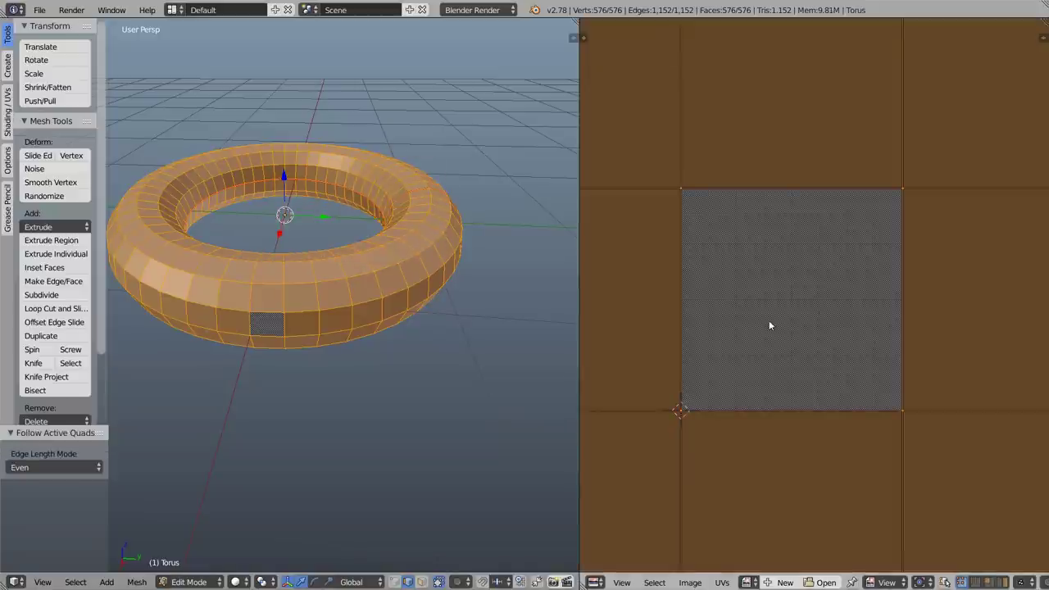
Pack the torus's UV island into the UV square with a margin of 0.
key(ctrl+p)
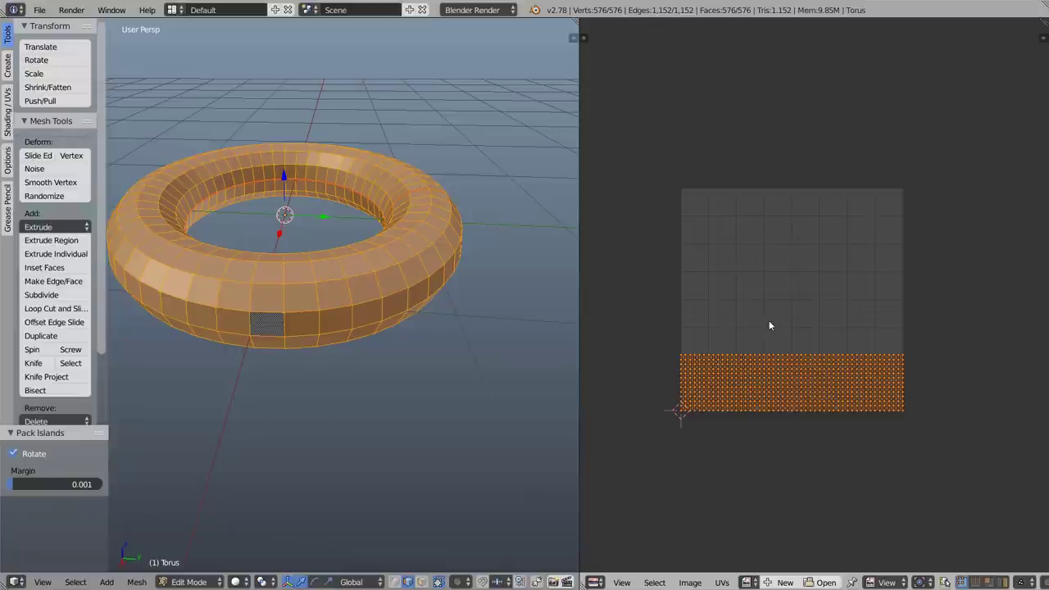
click(65, 484)
text(0)
key(Return)
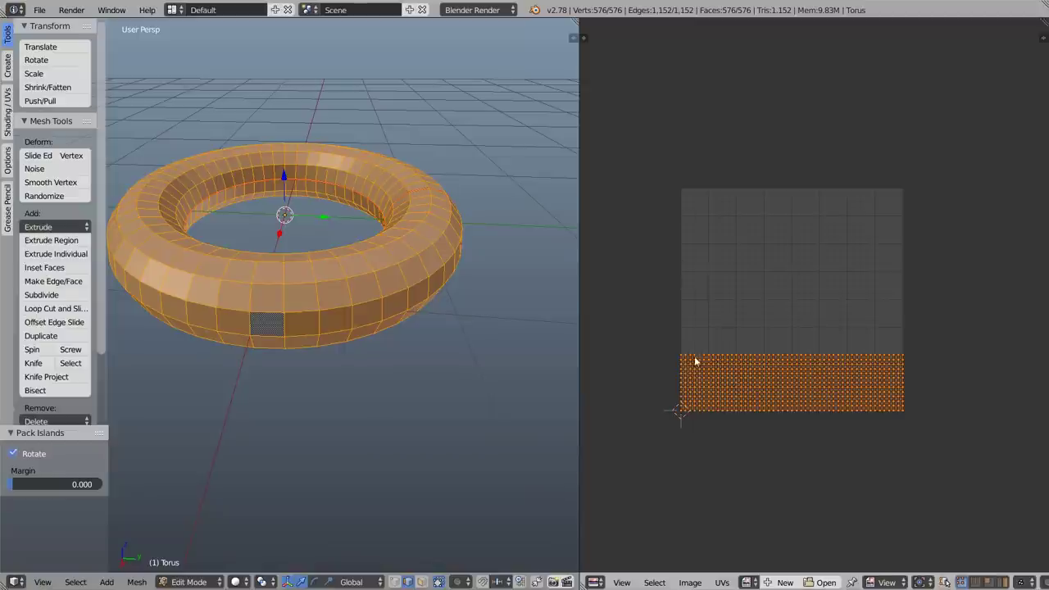
Scale the torus's UV island by 4 along Y and pack it again into the UV square.
key(s)
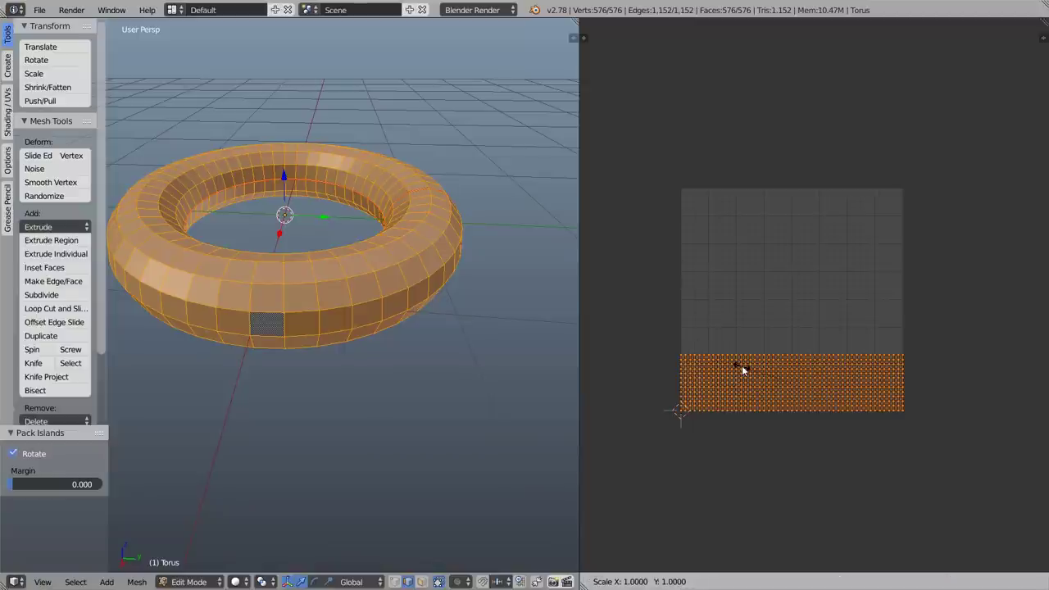
key(y)
key(4)
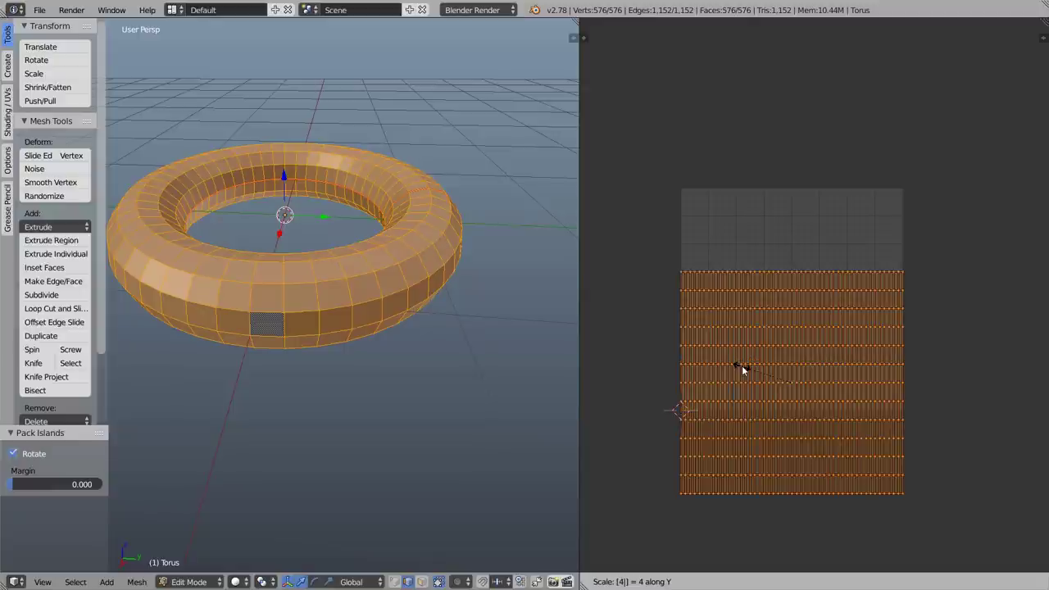
key(Return)
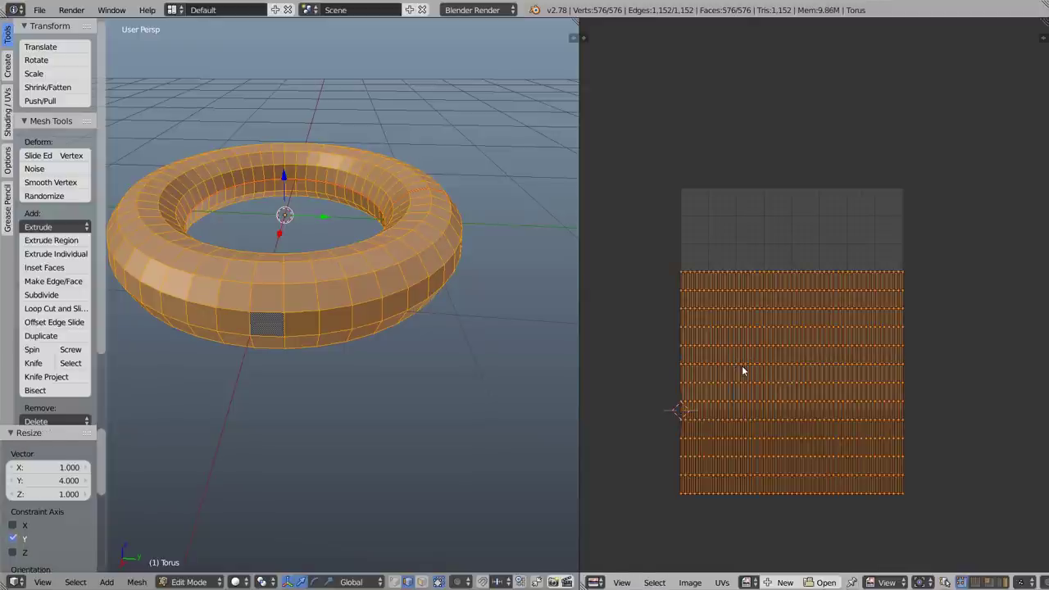
key(ctrl+p)
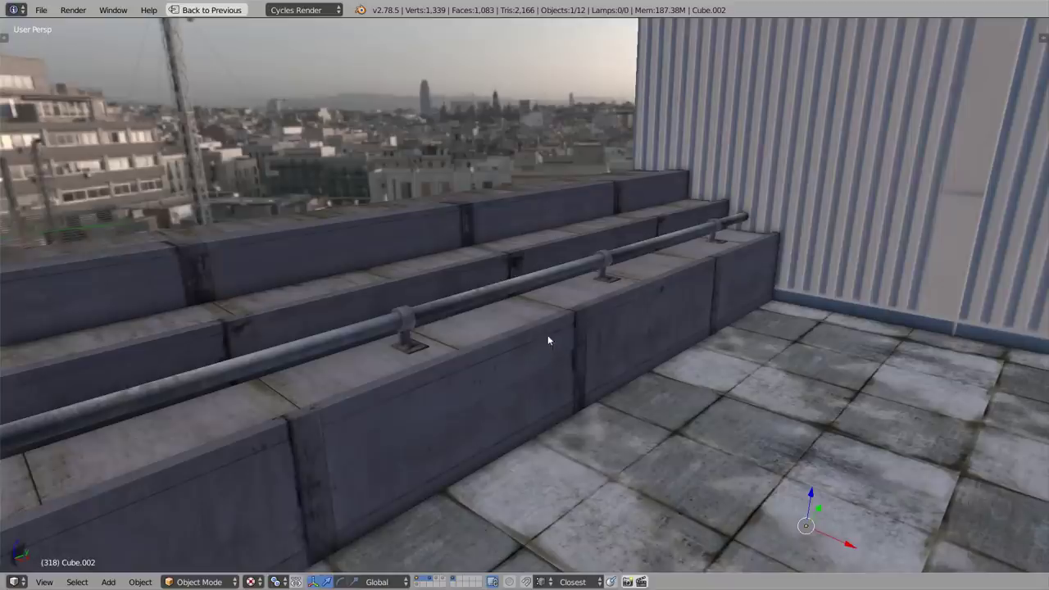
Select the tiled floor in the rooftop scene, leave the maximized 3D view and use the UV Editing layout.
ctrl+middle_drag(548, 334, 587, 438)
ctrl+scroll(601, 371, up, 2)
shift+middle_drag(601, 371, 563, 279)
drag(607, 372, 649, 356)
right_click(649, 356)
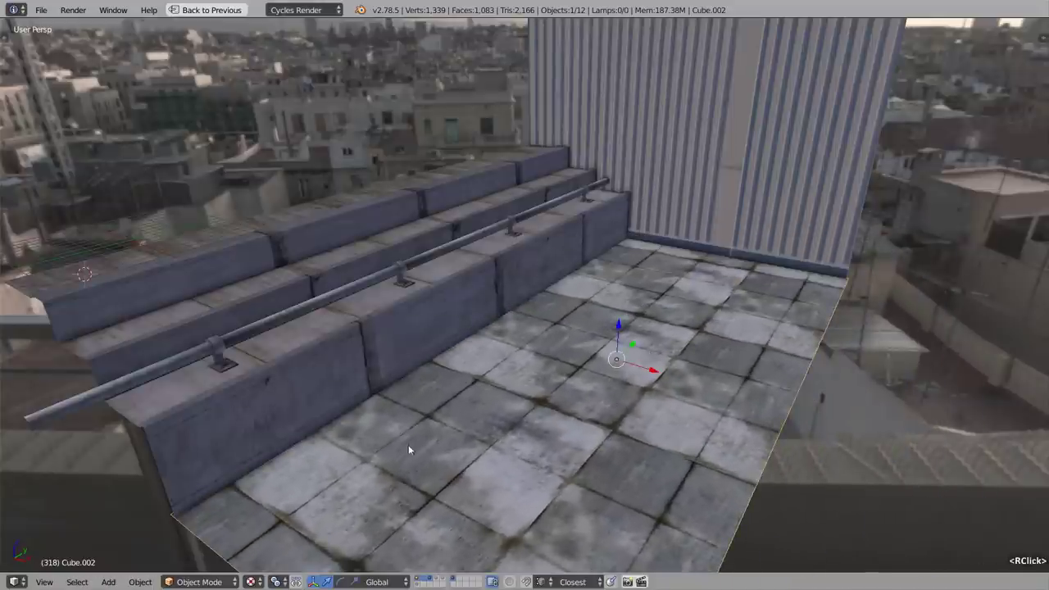
key(shift+space)
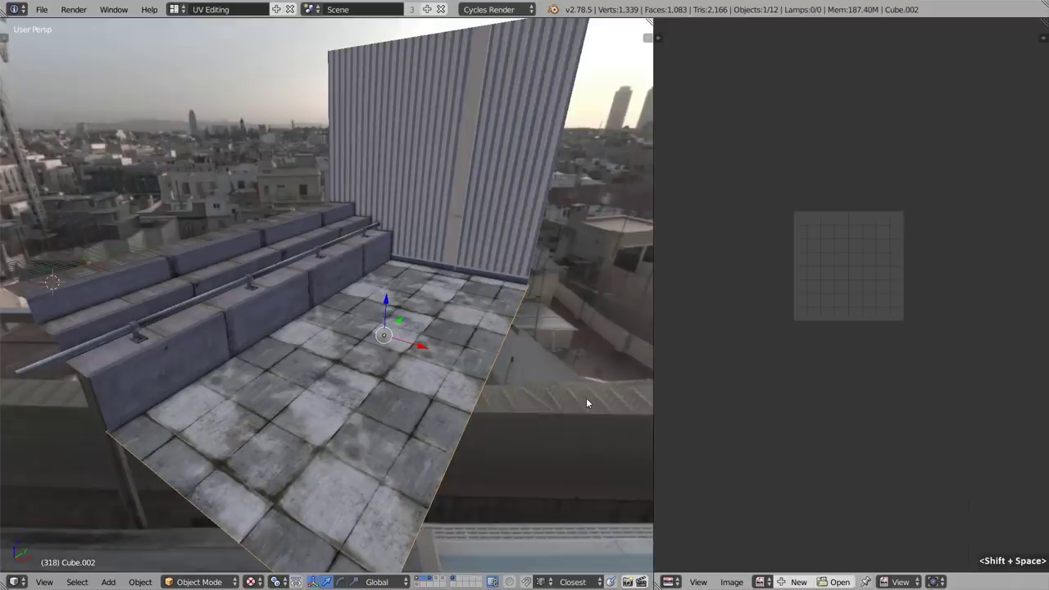
click(177, 9)
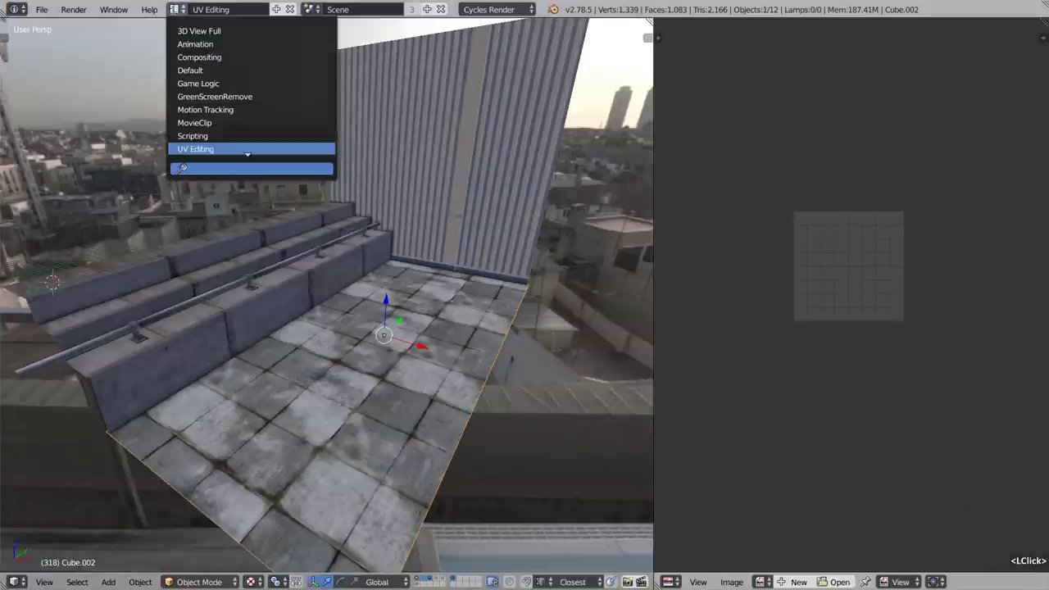
click(218, 152)
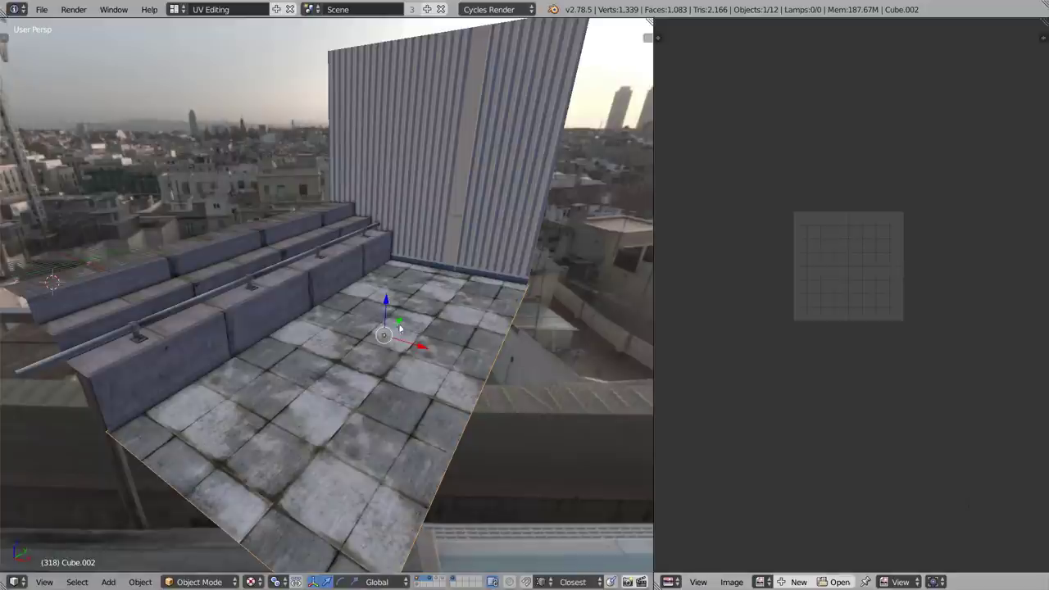
Enter Edit Mode on the tiled floor and extrude its open outer edge outward along X to widen the floor.
key(Tab)
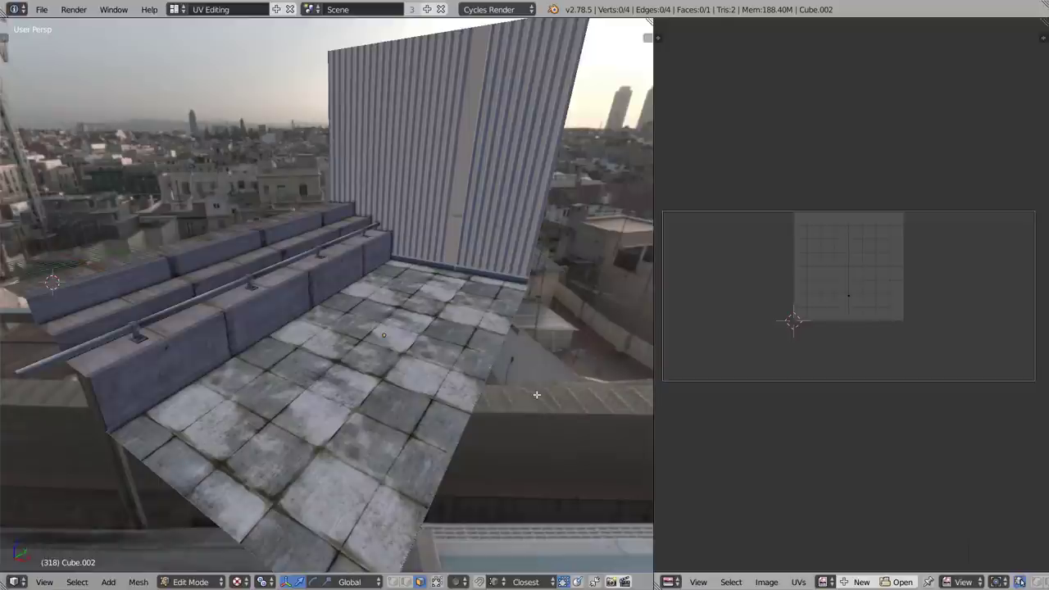
key(ctrl+Tab)
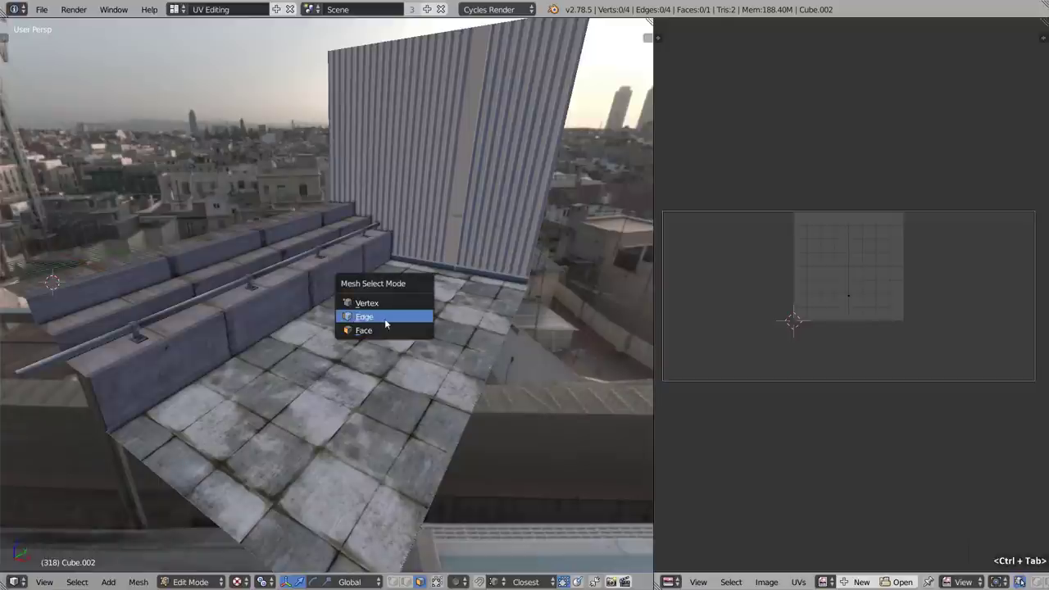
click(395, 318)
right_click(491, 371)
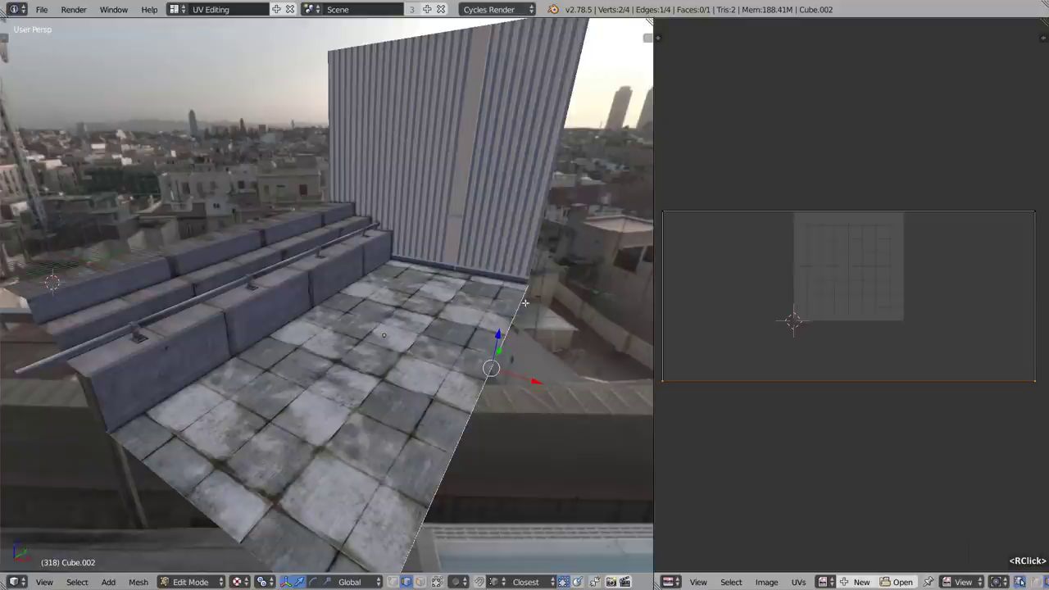
key(e)
key(x)
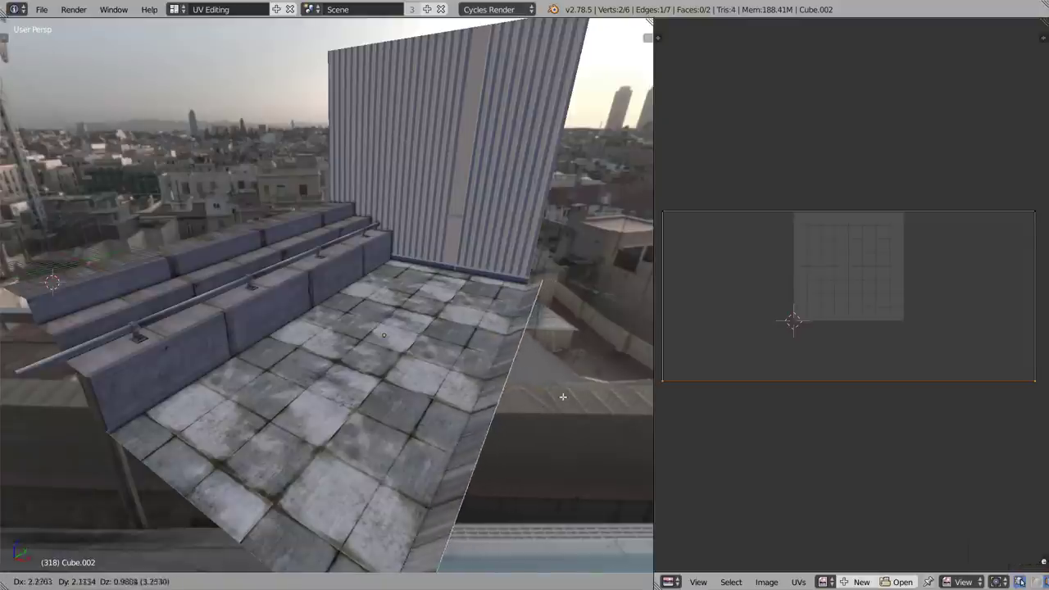
click(641, 421)
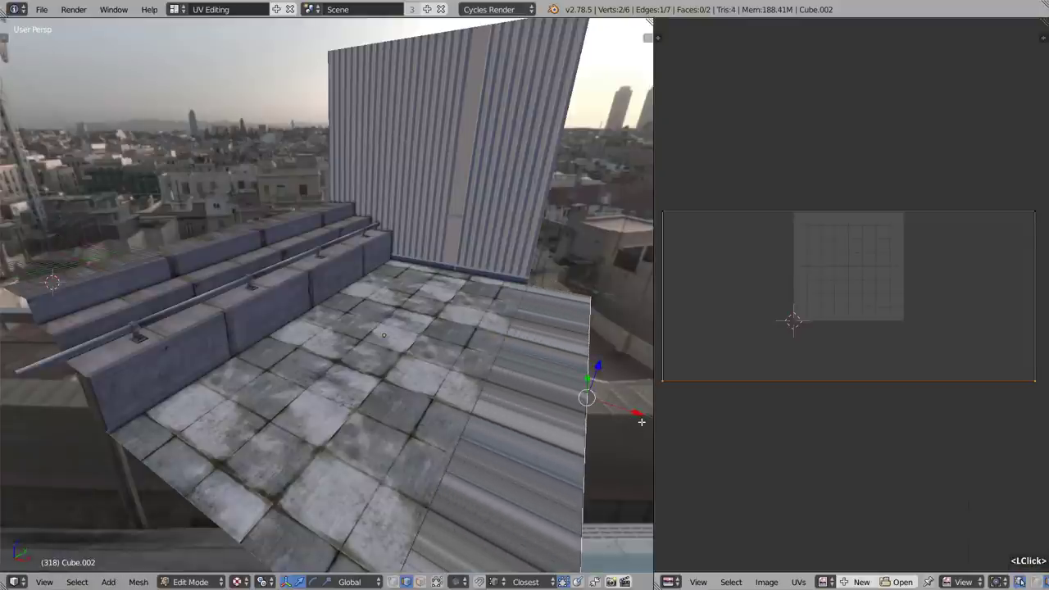
Select the original tiled floor face as the active face and set the UV selection mode to Vertex.
shift+middle_drag(472, 418, 437, 402)
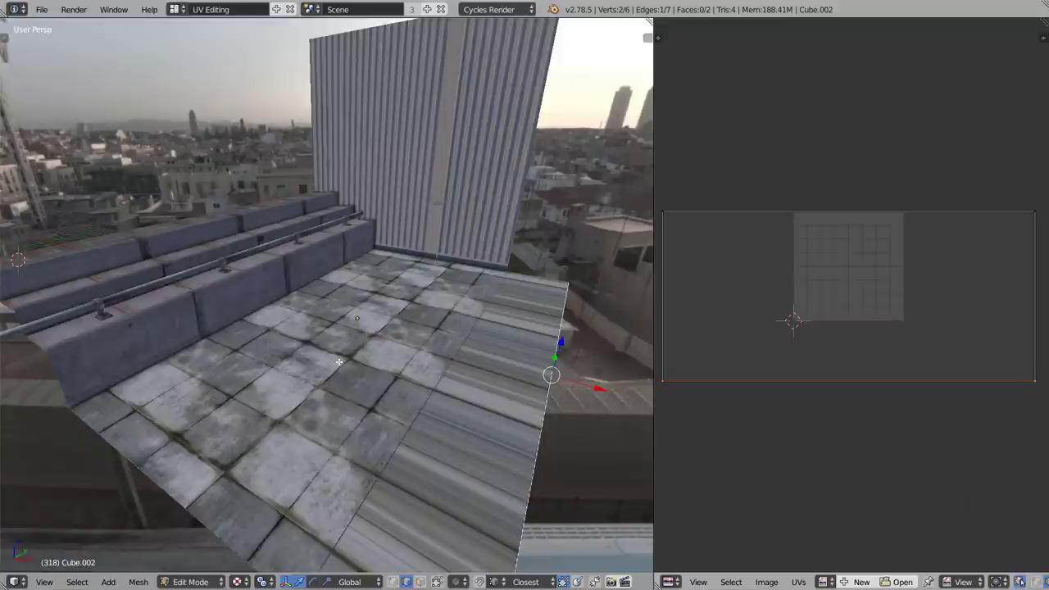
key(ctrl)
key(ctrl+Tab)
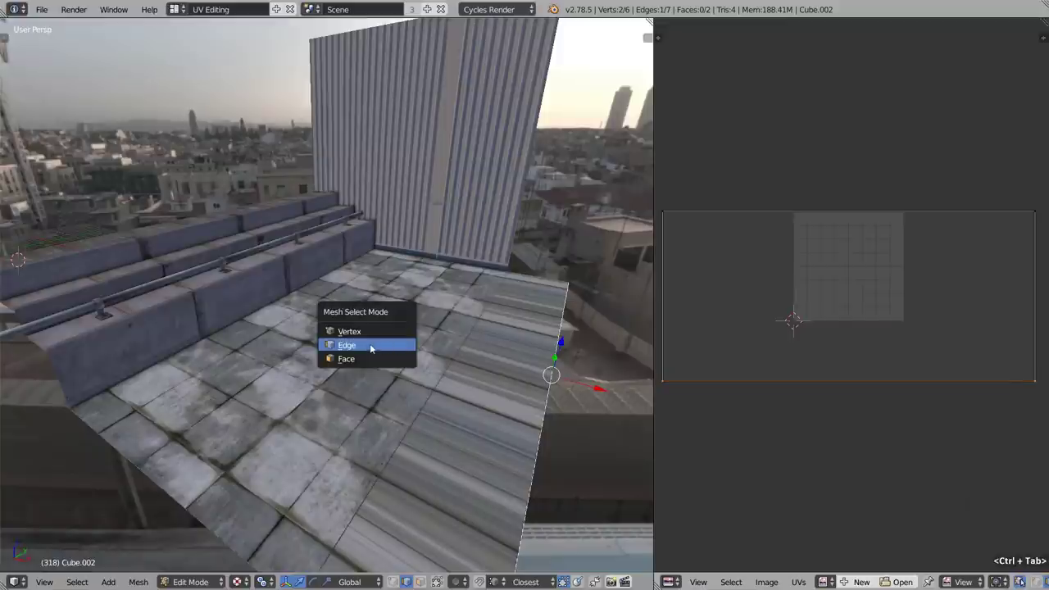
click(371, 355)
right_click(351, 321)
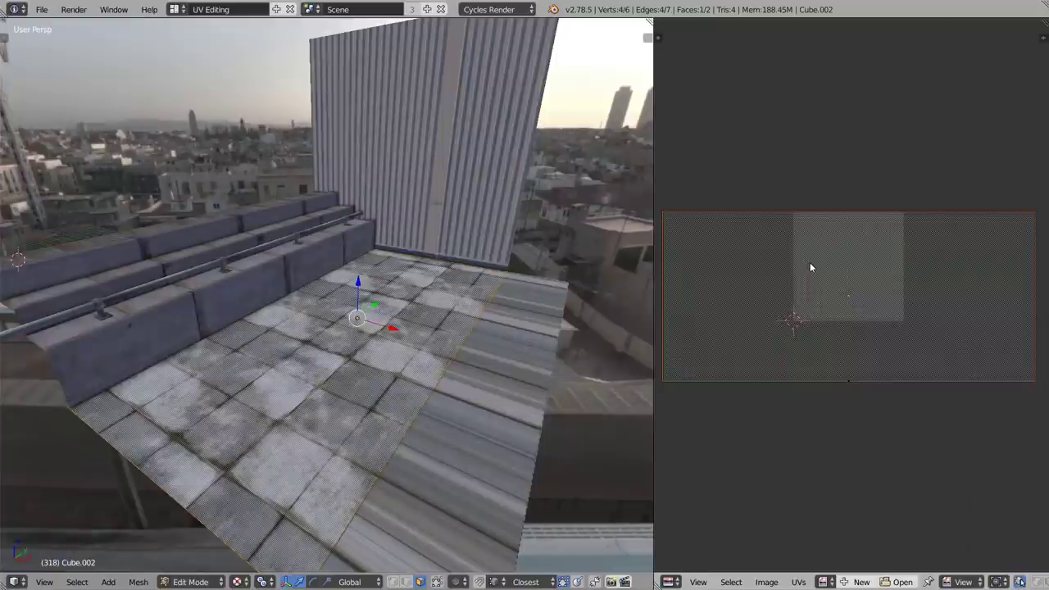
key(ctrl+Tab)
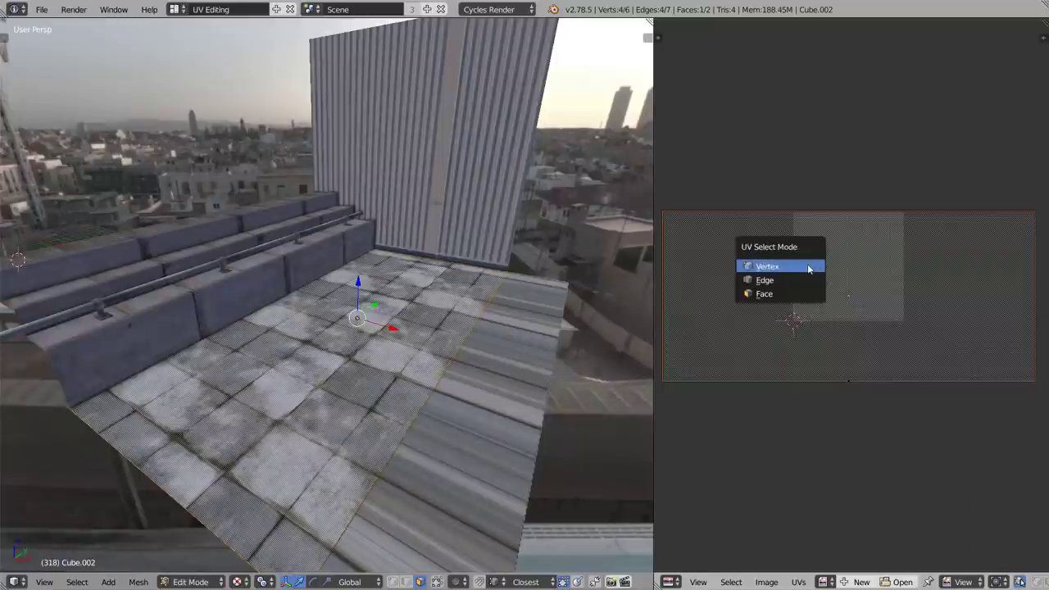
click(806, 267)
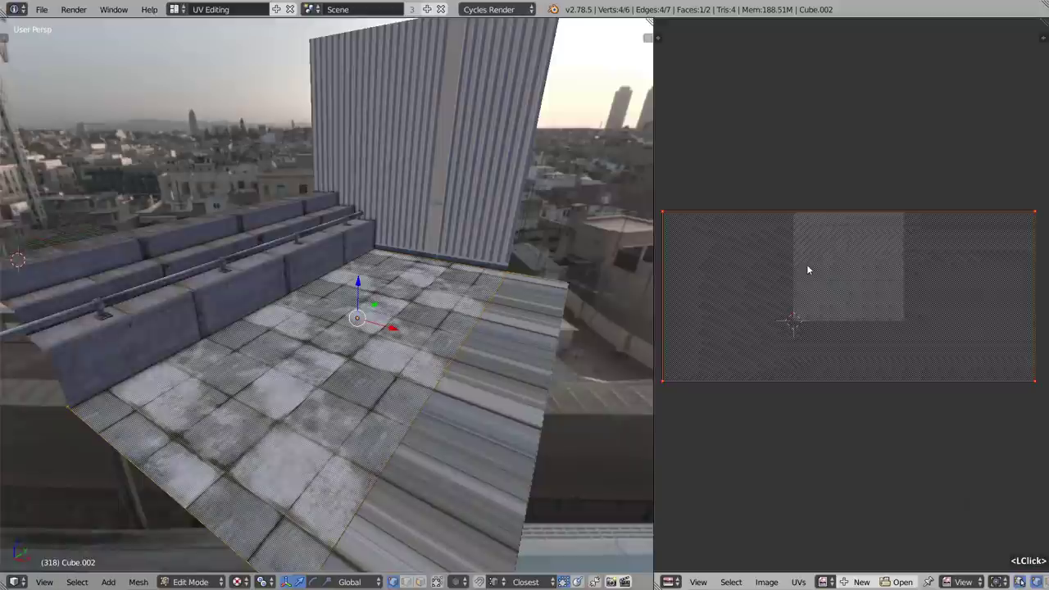
right_click(664, 215)
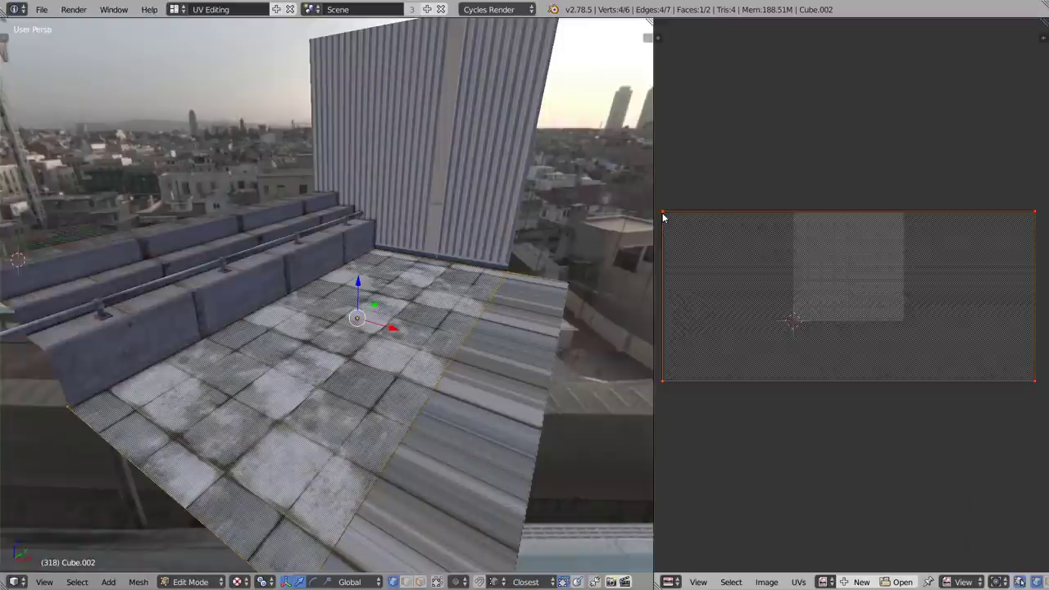
Select both floor faces, undo the extruded strip's last UV change and apply a UV mapping method to them.
key(a)
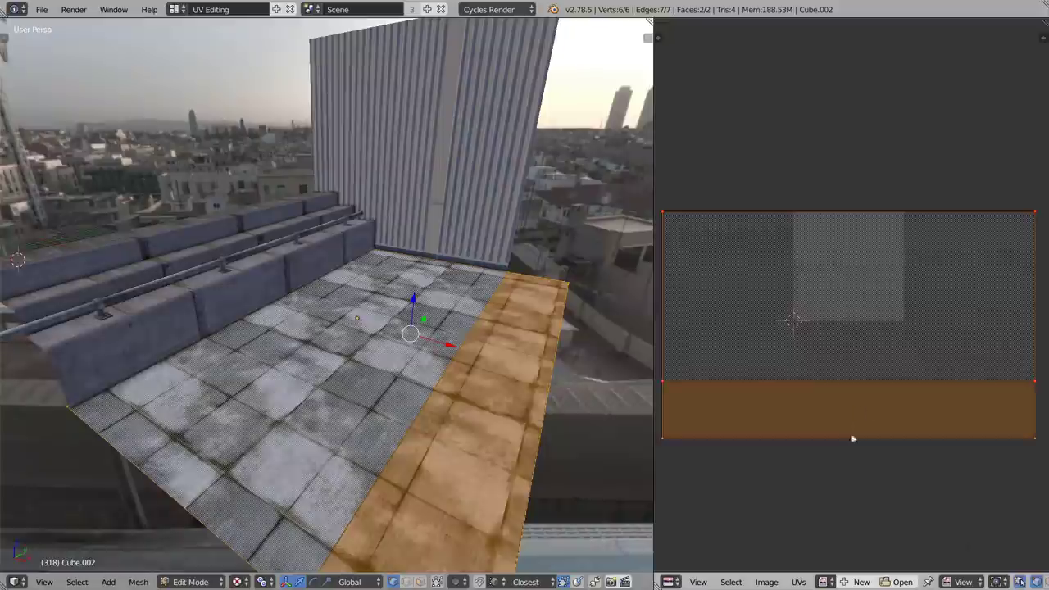
key(ctrl)
key(ctrl+z)
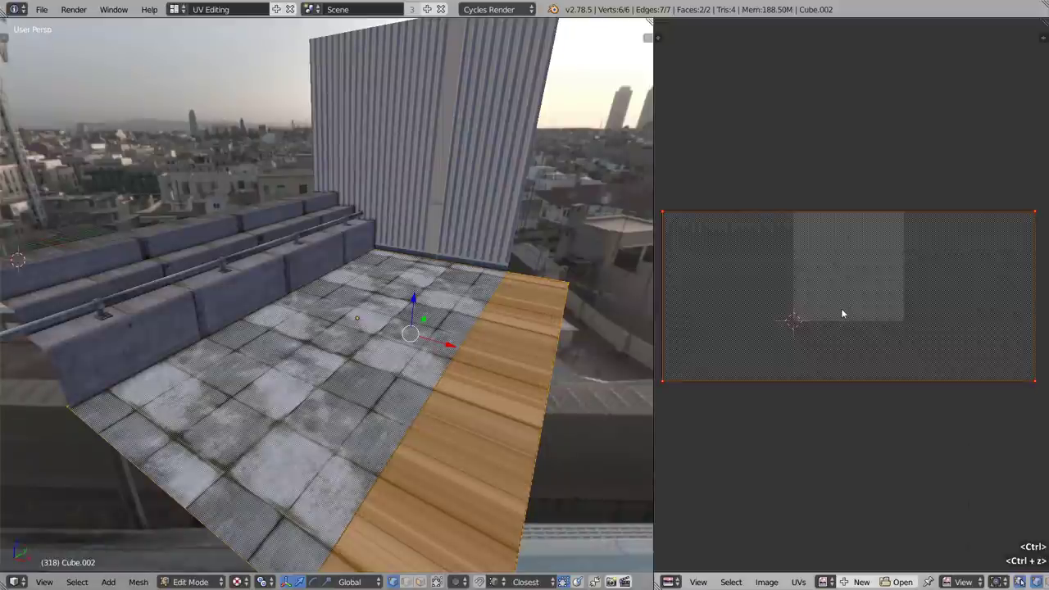
key(u)
click(308, 308)
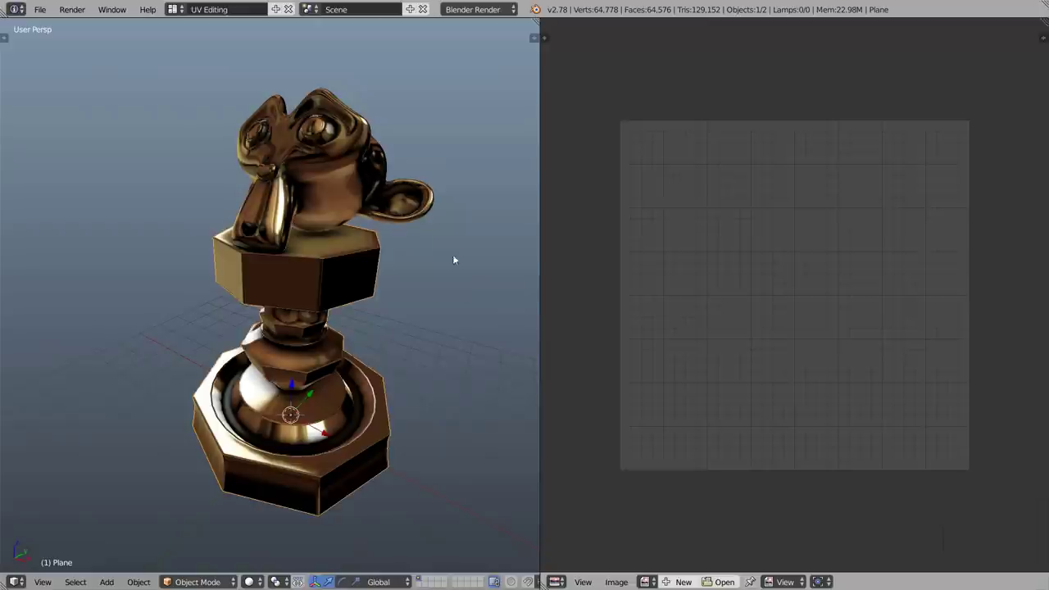
Test moving the monkey head and pedestal separately, cancelling each move, and view the viewport shading settings.
right_click(303, 176)
key(g)
right_click(335, 213)
right_click(322, 282)
key(g)
right_click(337, 307)
key(n)
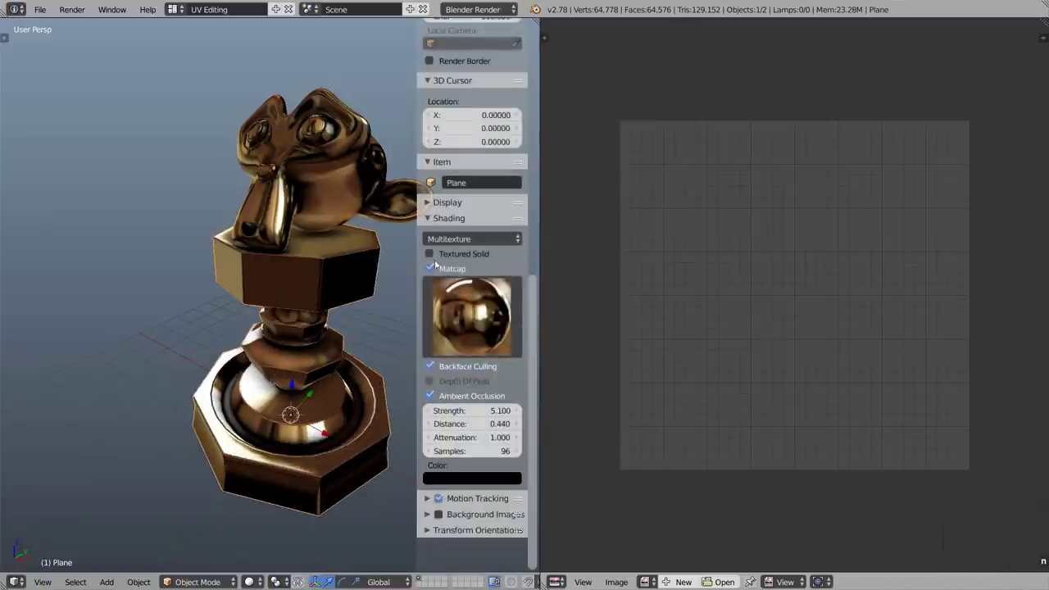
key(n)
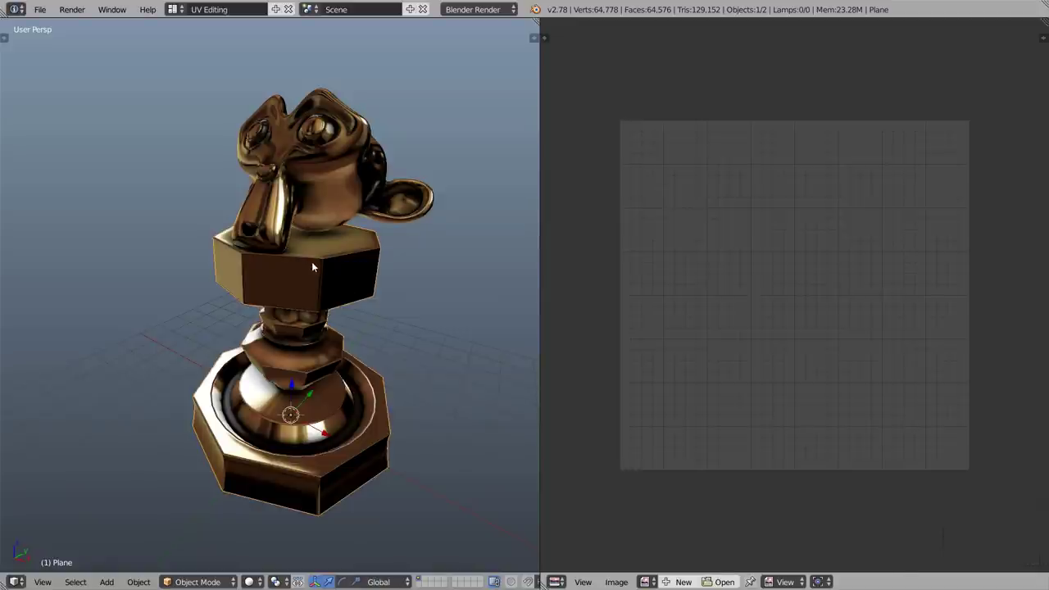
Examine the UV layouts of the pedestal and the monkey head, each with all its faces selected.
key(Tab)
key(a)
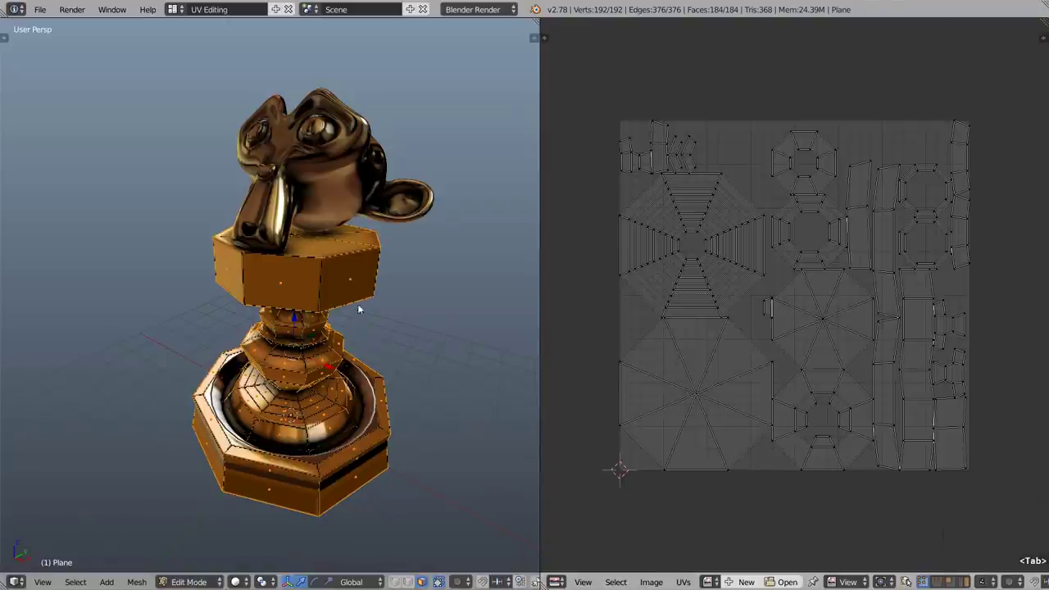
key(Tab)
right_click(344, 156)
key(Tab)
key(a)
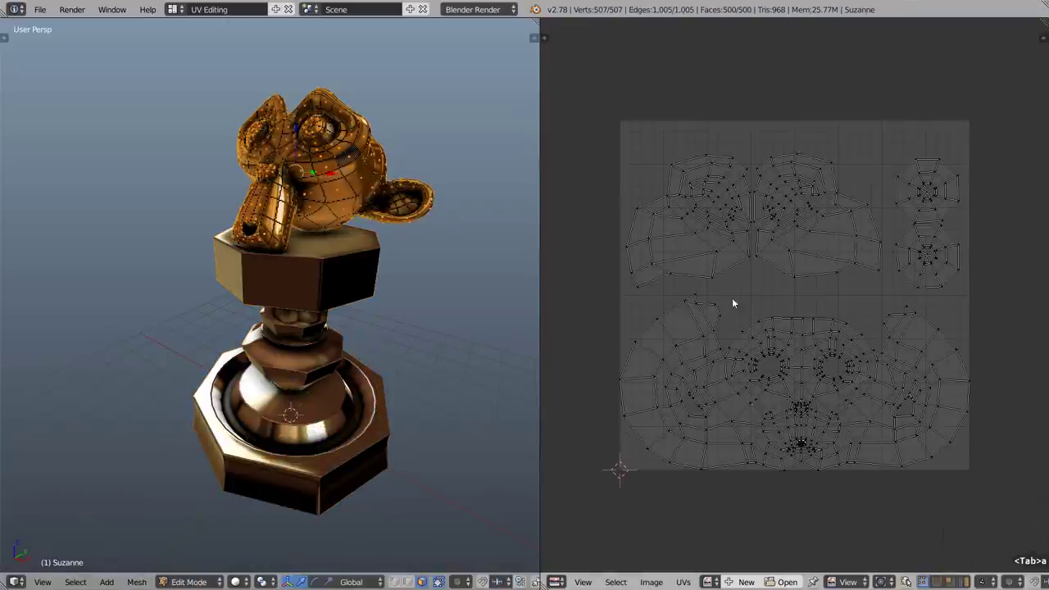
key(Tab)
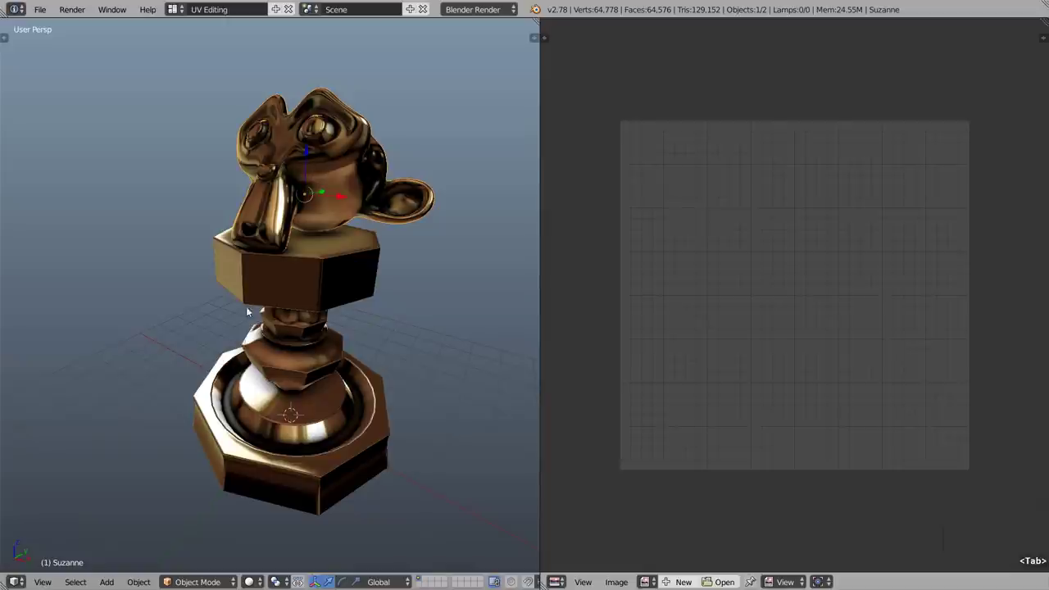
Select the pedestal and the monkey head together, edit the monkey head's mesh, and enable Draw Other Objects for the UV display.
right_click(325, 271)
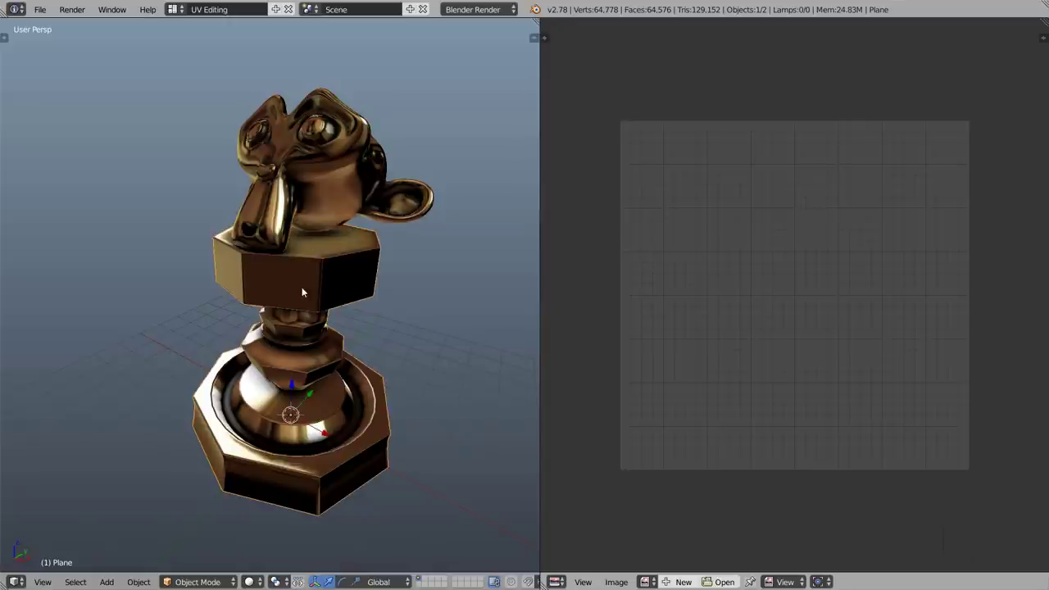
shift+right_click(306, 187)
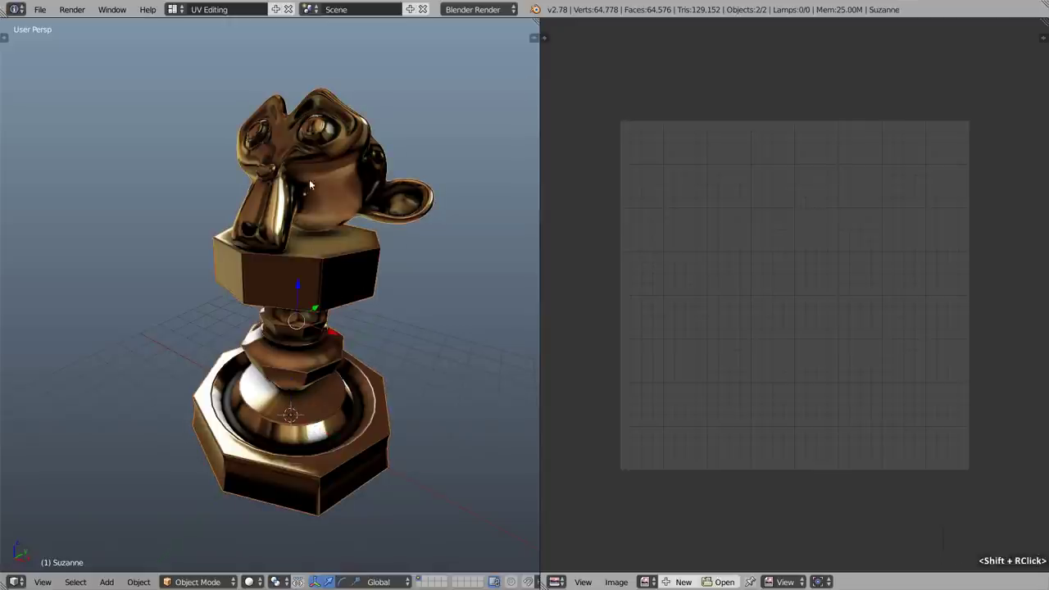
key(Tab)
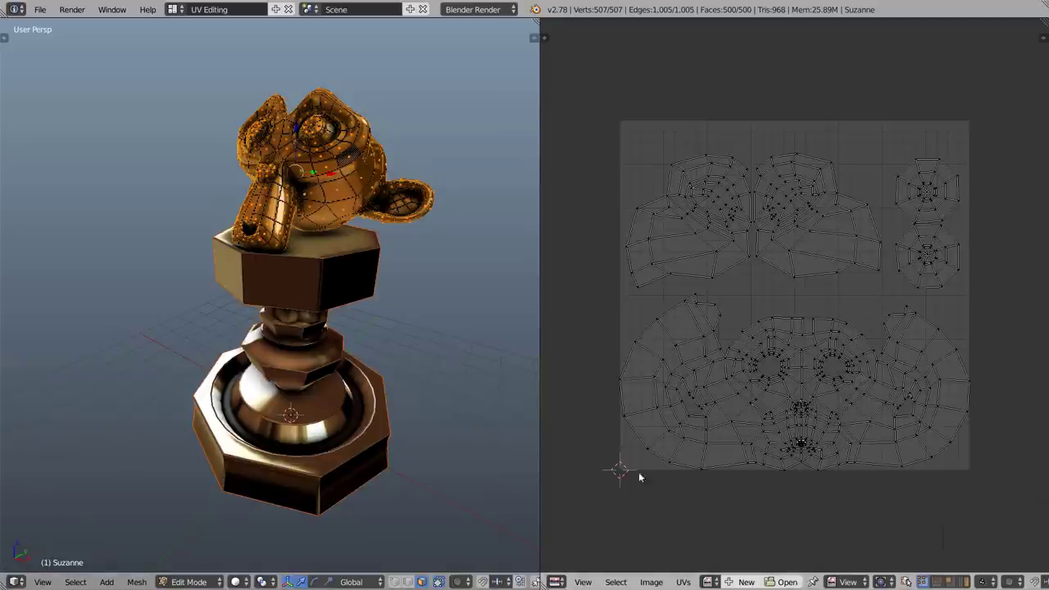
click(583, 582)
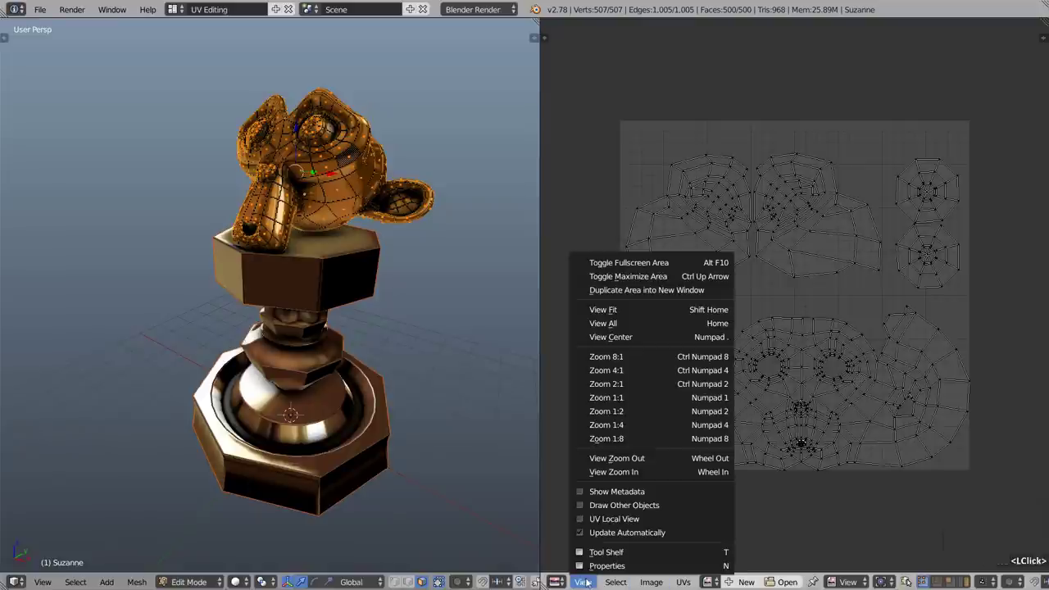
click(691, 505)
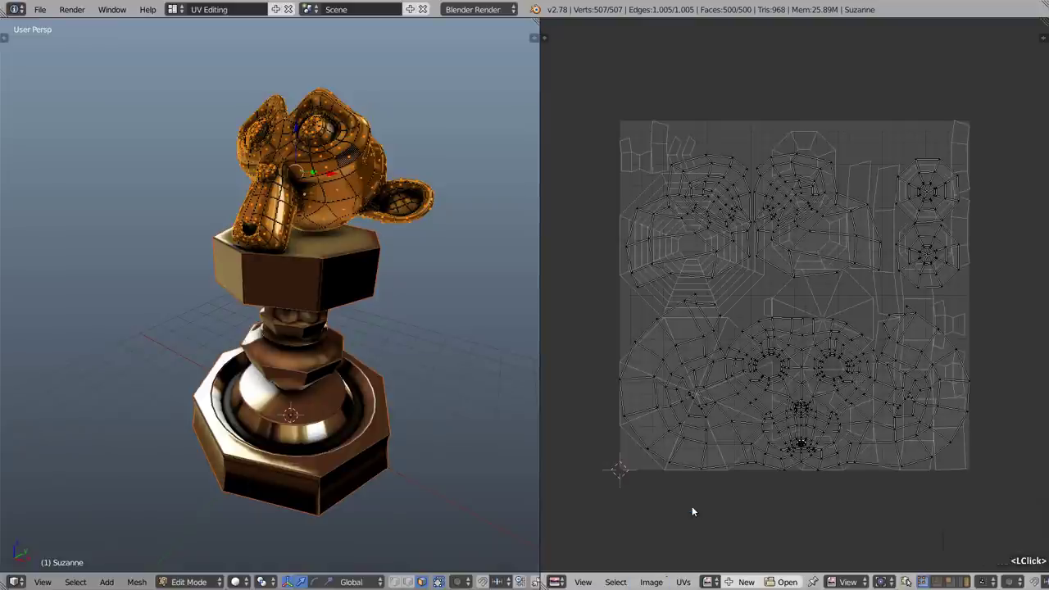
Select all the monkey head's UVs and move them below the UV square, clear of the pedestal's layout.
scroll(665, 170, down, 2)
key(b)
drag(647, 137, 965, 454)
key(g)
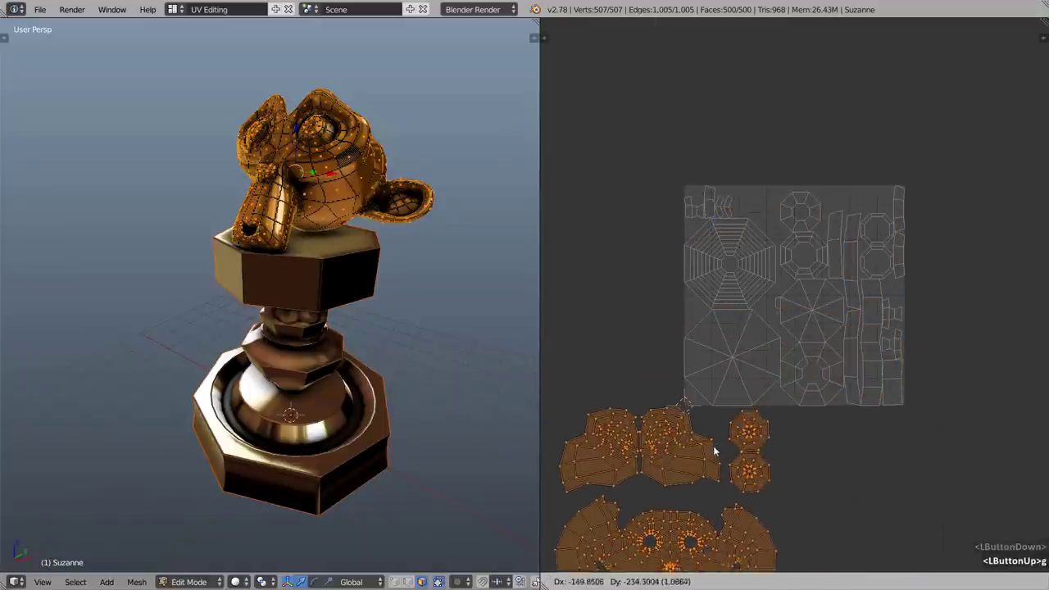
click(700, 457)
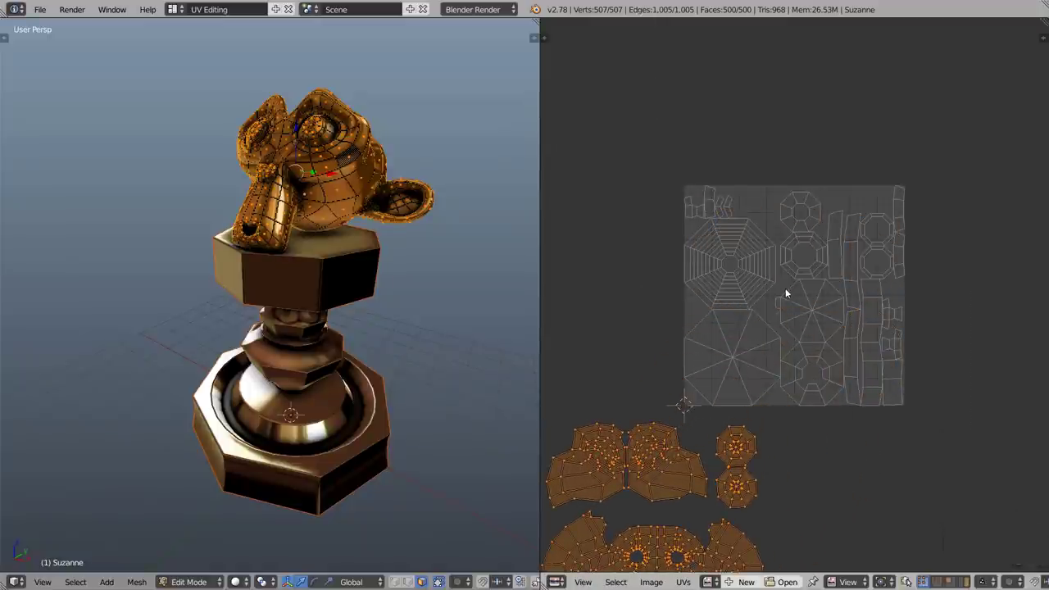
Darken the Other Object UVs colour in the UV/Image Editor theme preferences and close the preferences.
key(ctrl+alt+u)
drag(680, 218, 431, 160)
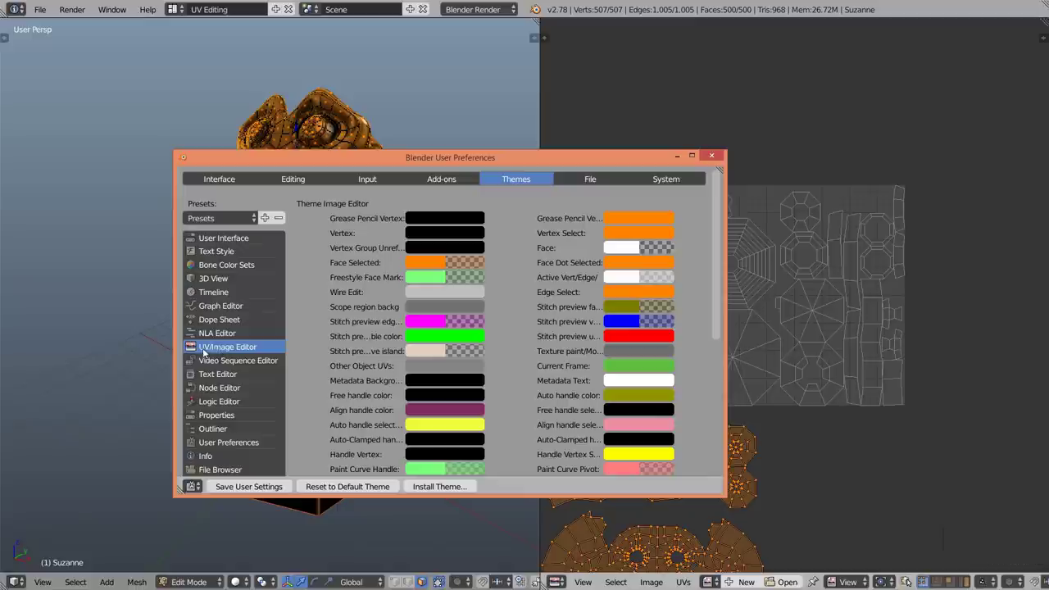
click(445, 368)
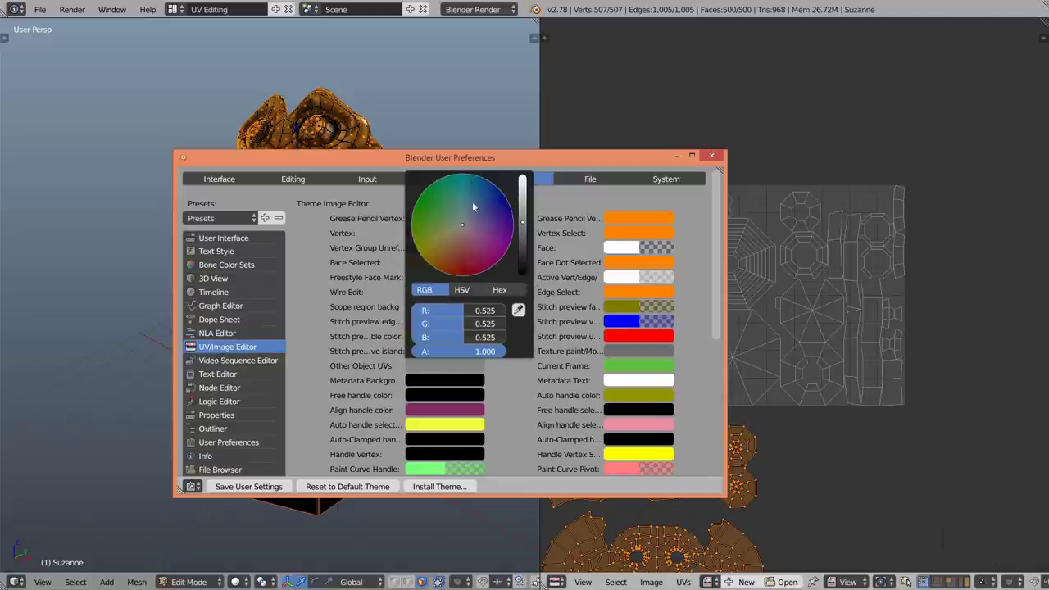
drag(521, 222, 522, 274)
click(711, 155)
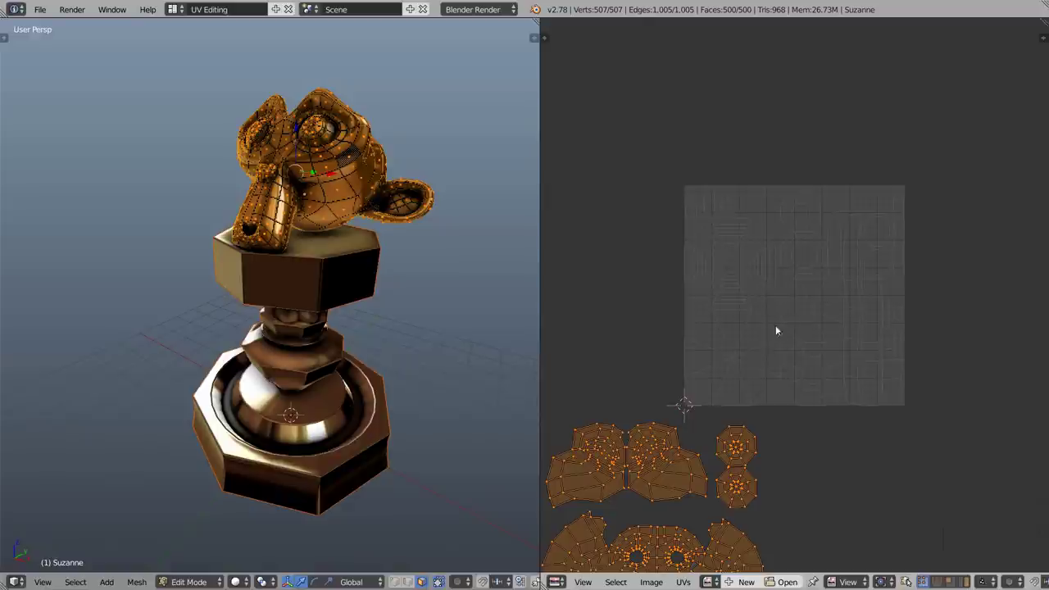
Scale down the monkey head's UVs and place them inside the UV square near its upper edge.
key(s)
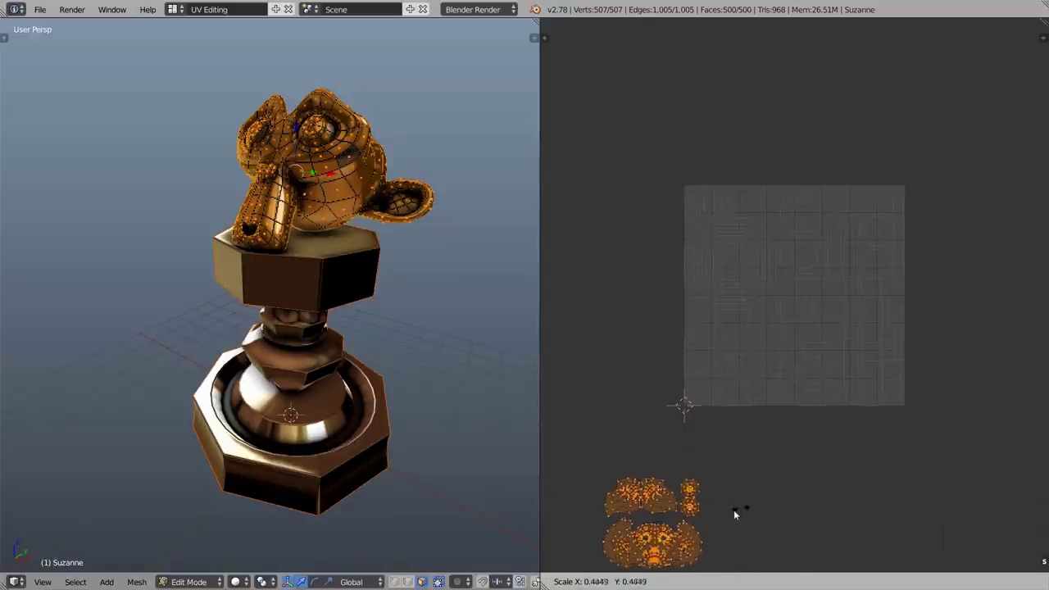
click(686, 518)
key(g)
click(783, 198)
middle_drag(783, 198, 748, 262)
scroll(738, 250, up, 5)
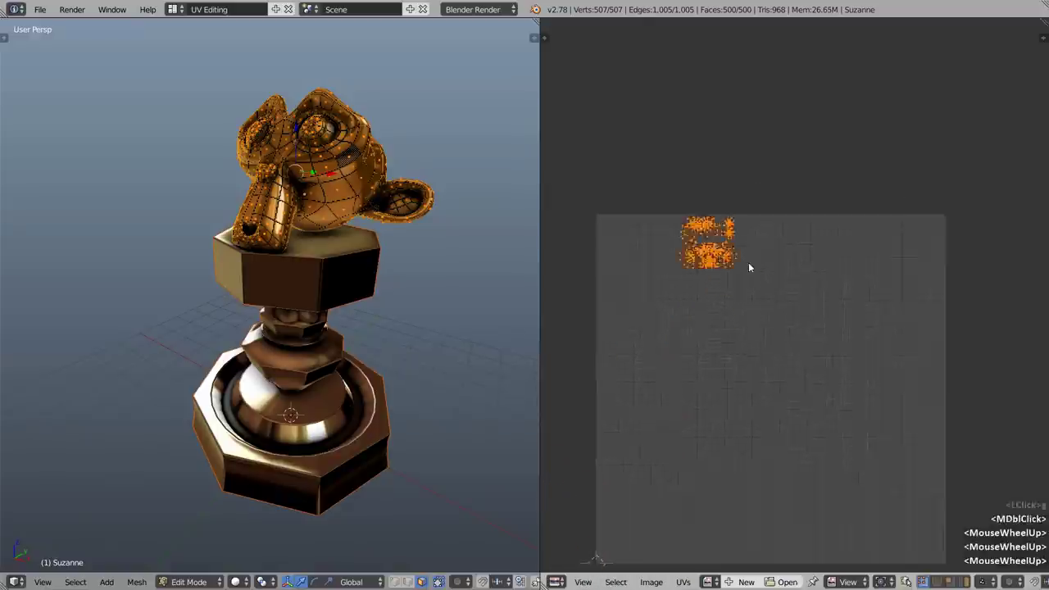
Enlarge the monkey head's UVs slightly within the upper part of the UV square.
scroll(723, 244, down, 4)
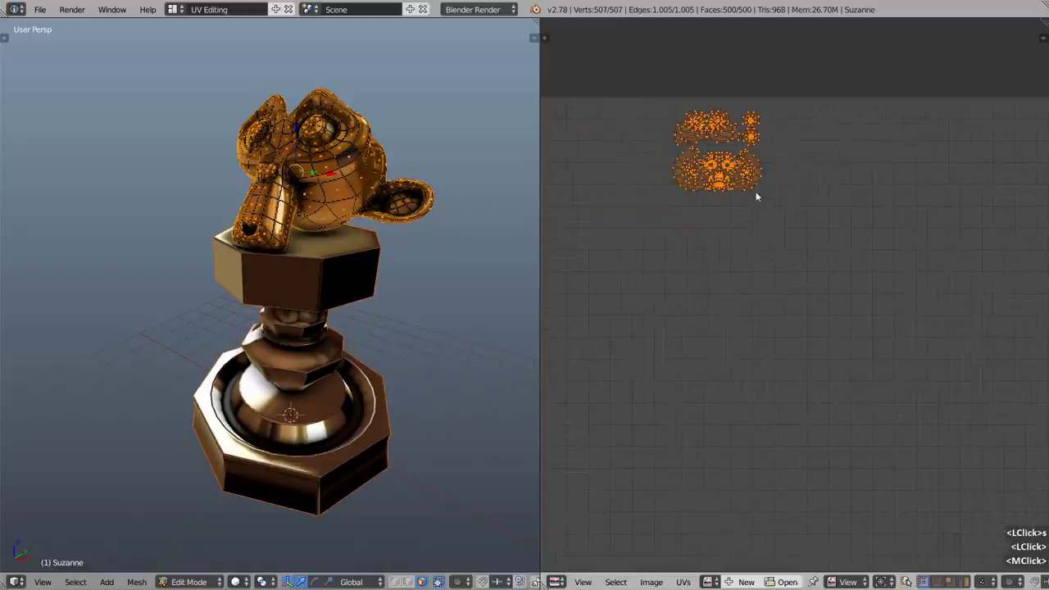
middle_drag(717, 217, 798, 360)
middle_drag(728, 273, 699, 227)
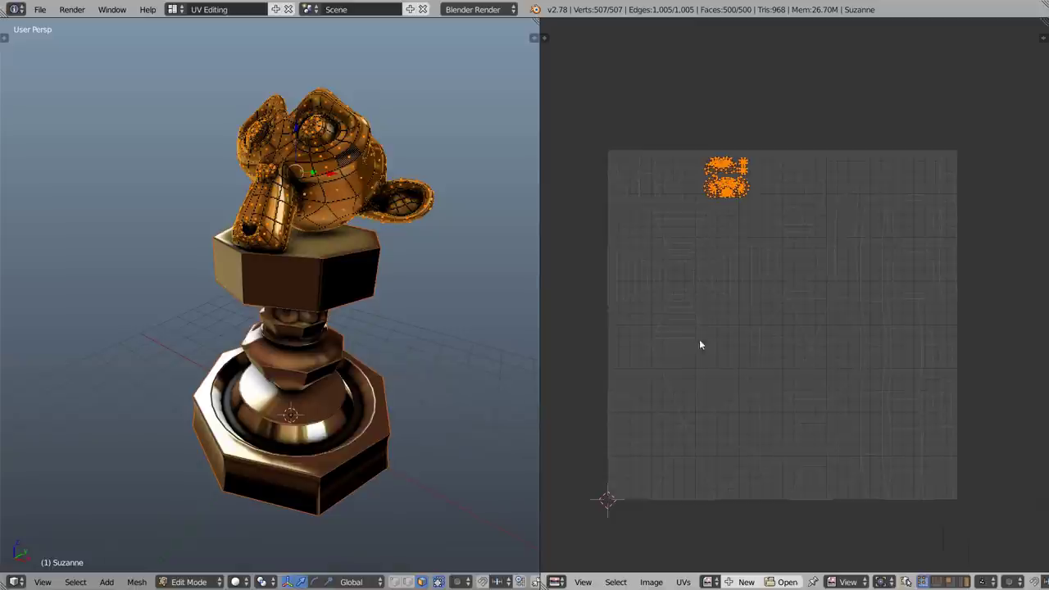
middle_drag(736, 240, 772, 300)
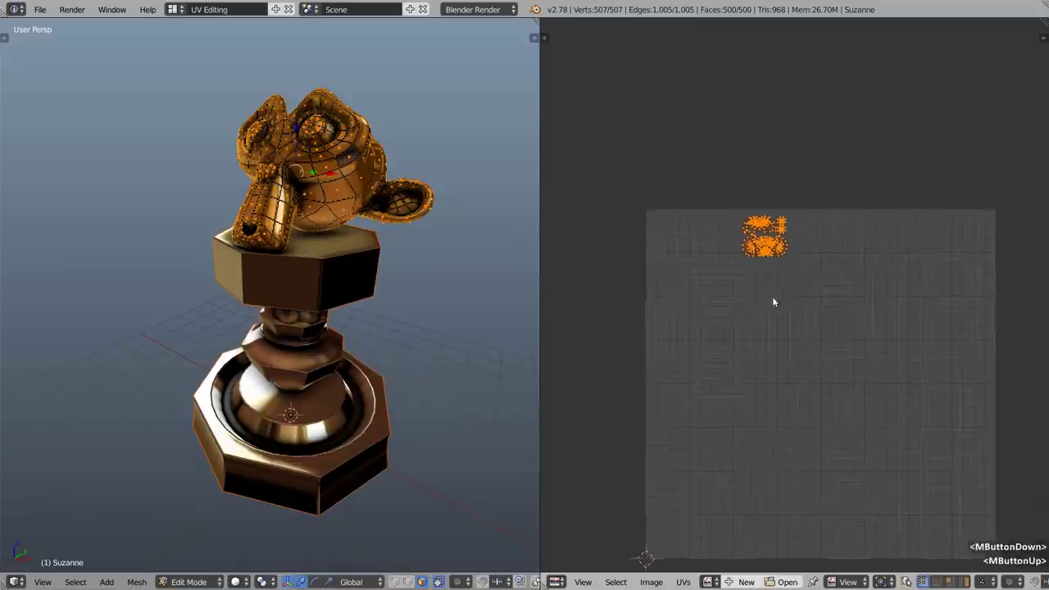
scroll(744, 211, up, 2)
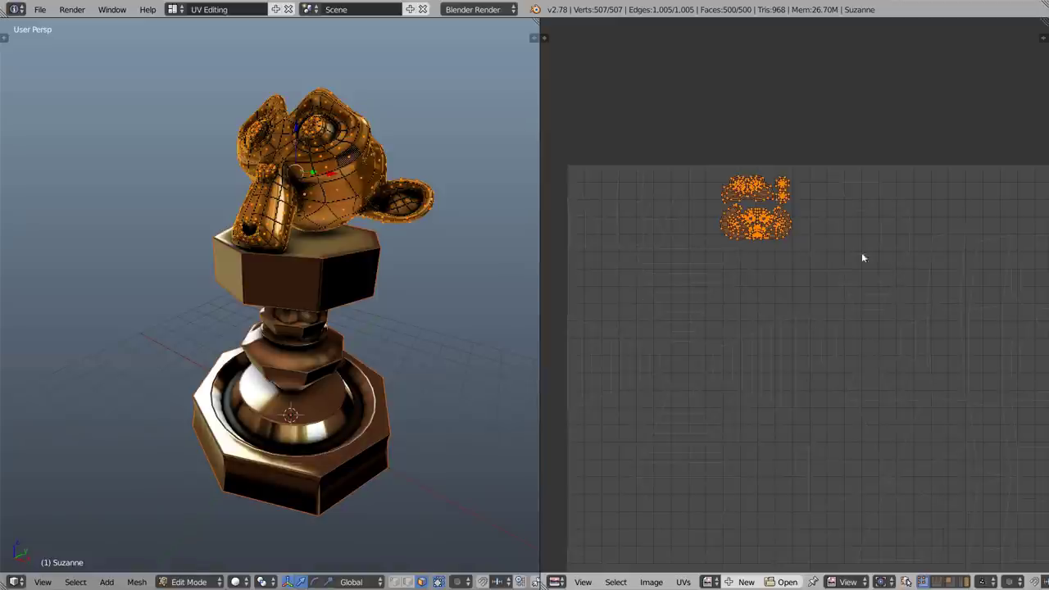
key(s)
click(905, 298)
key(Home)
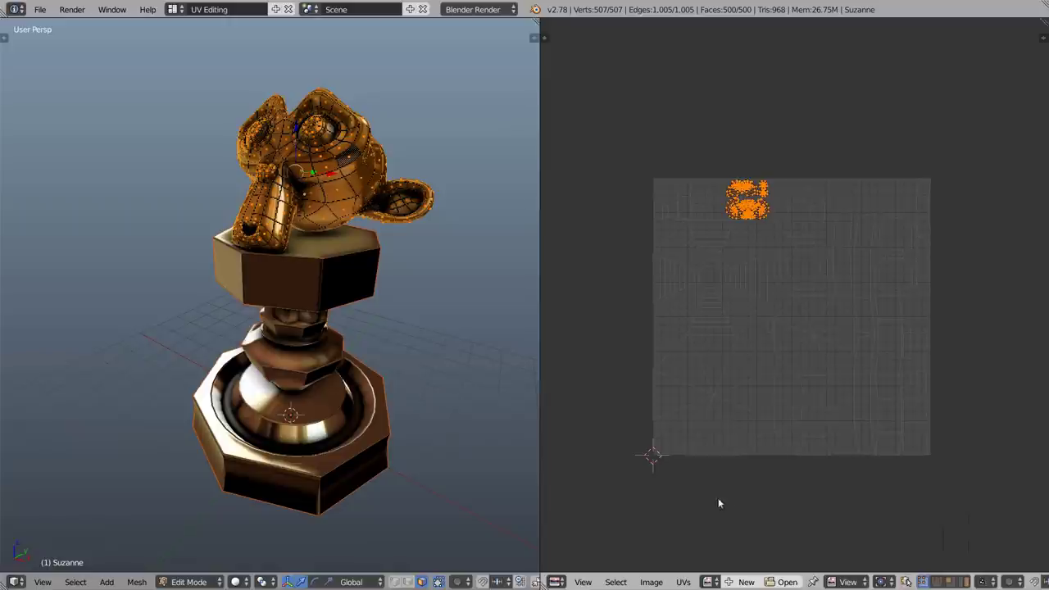
Create a 1024 × 1024 px image named Texture with the Color Grid generated type for the monkey head's UVs.
click(744, 582)
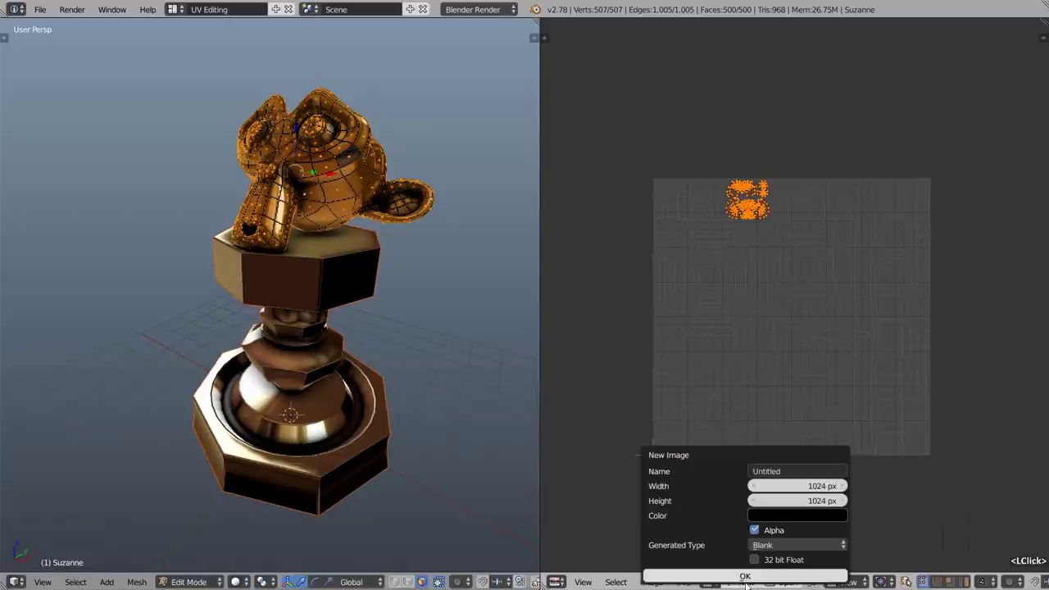
click(788, 471)
text(Te)
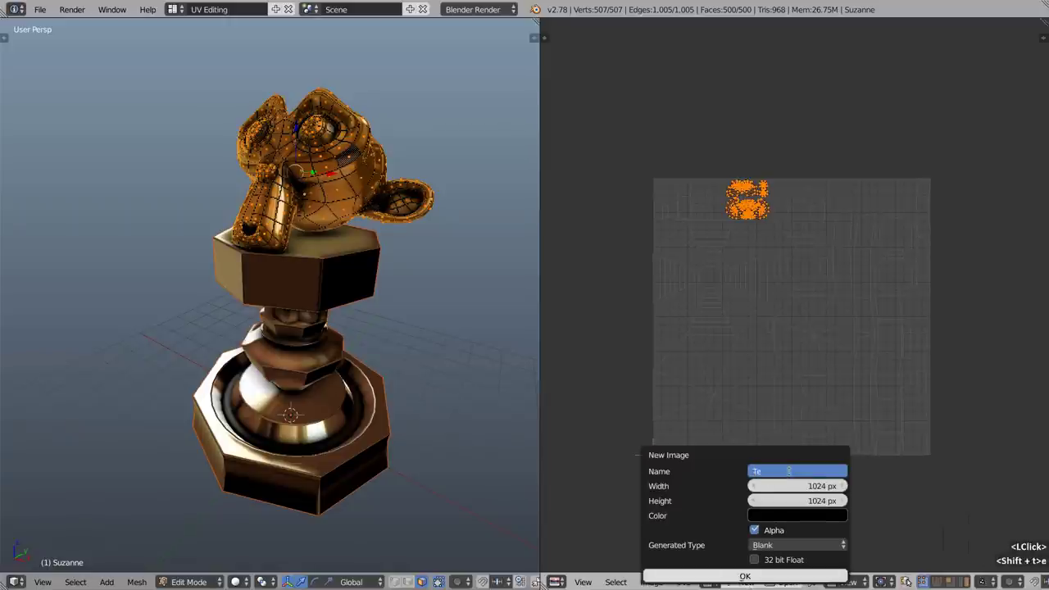
text(xture)
click(786, 545)
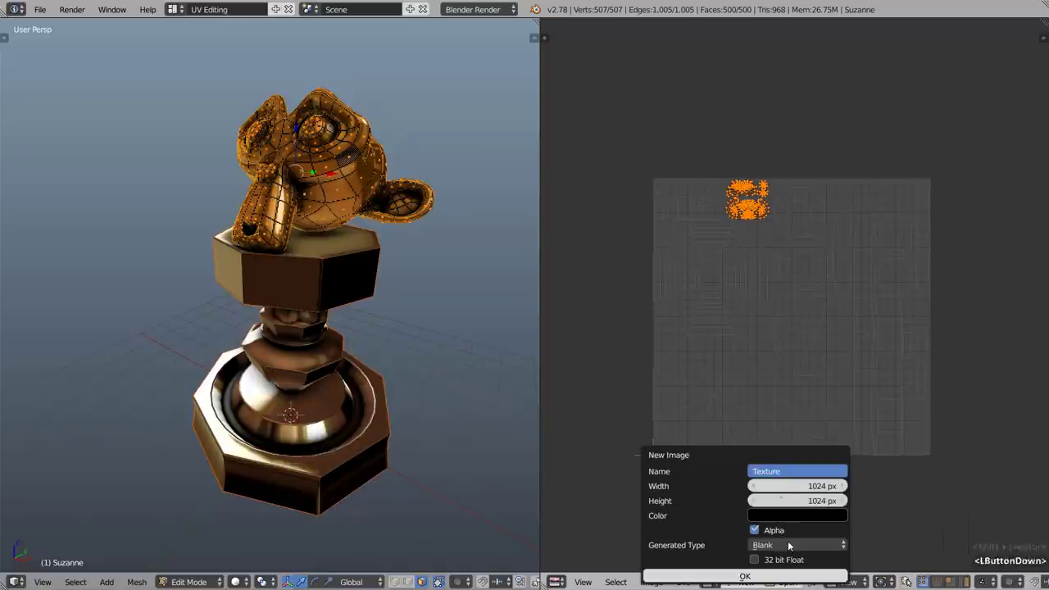
click(791, 545)
click(793, 500)
click(742, 575)
scroll(756, 278, down, 4)
scroll(755, 279, down, 1)
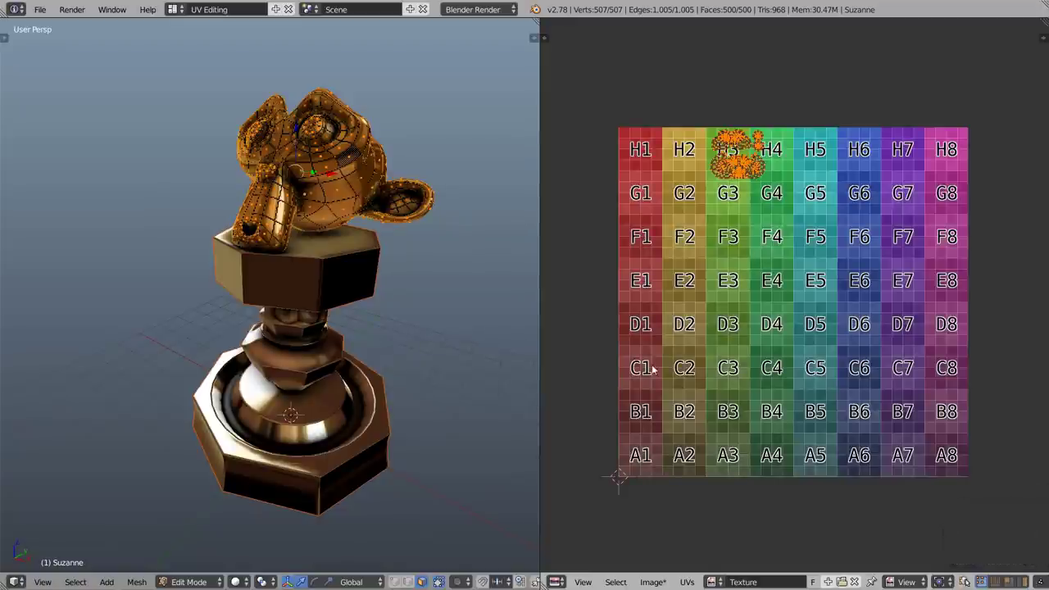
Check the Draw Other Objects option, edit the pedestal's mesh, and assign the Texture image to its UVs.
click(583, 582)
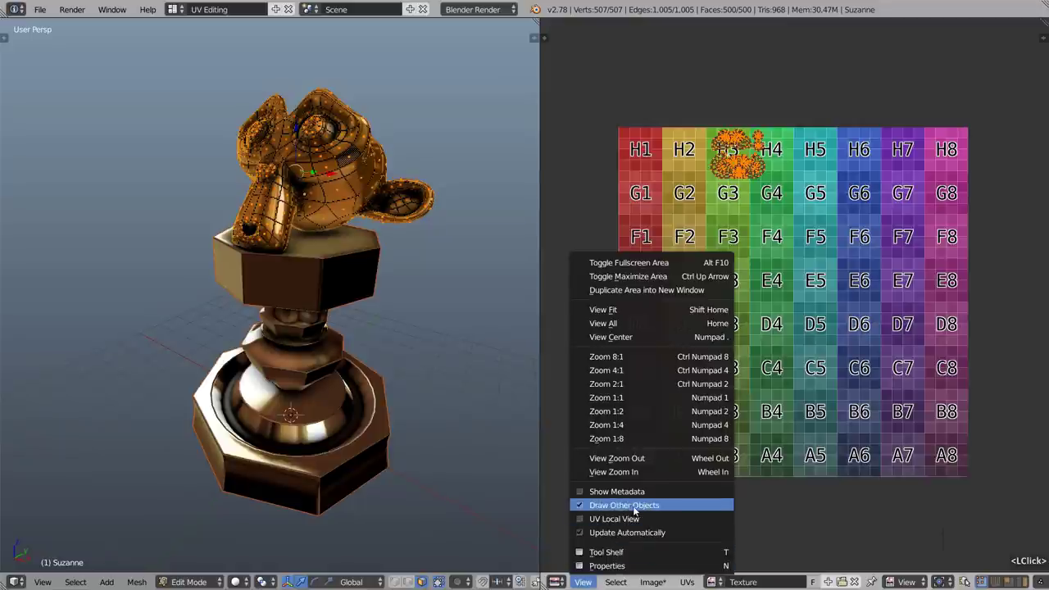
click(595, 505)
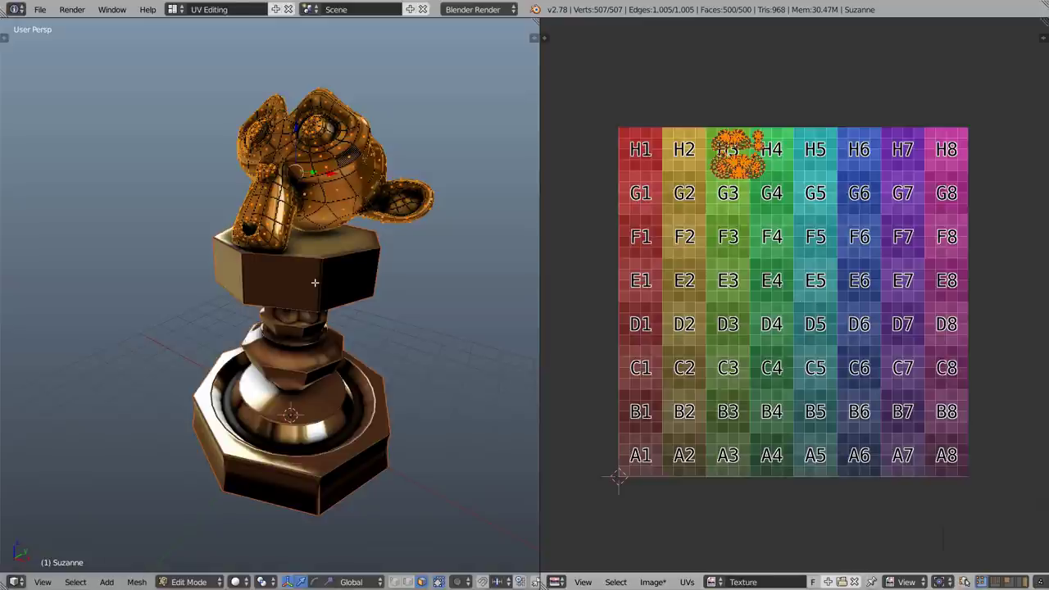
key(Tab)
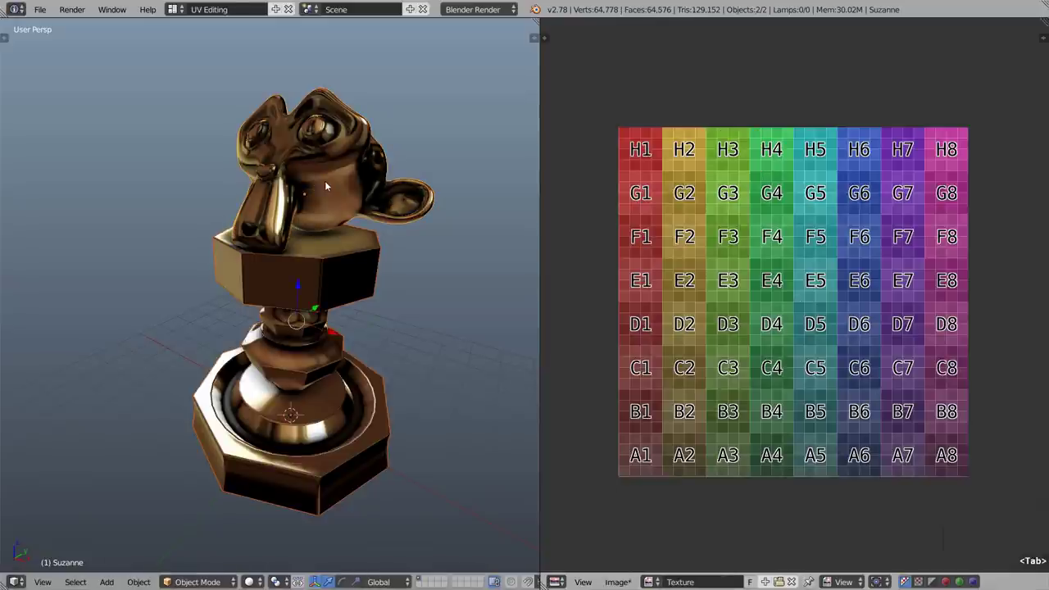
right_click(300, 354)
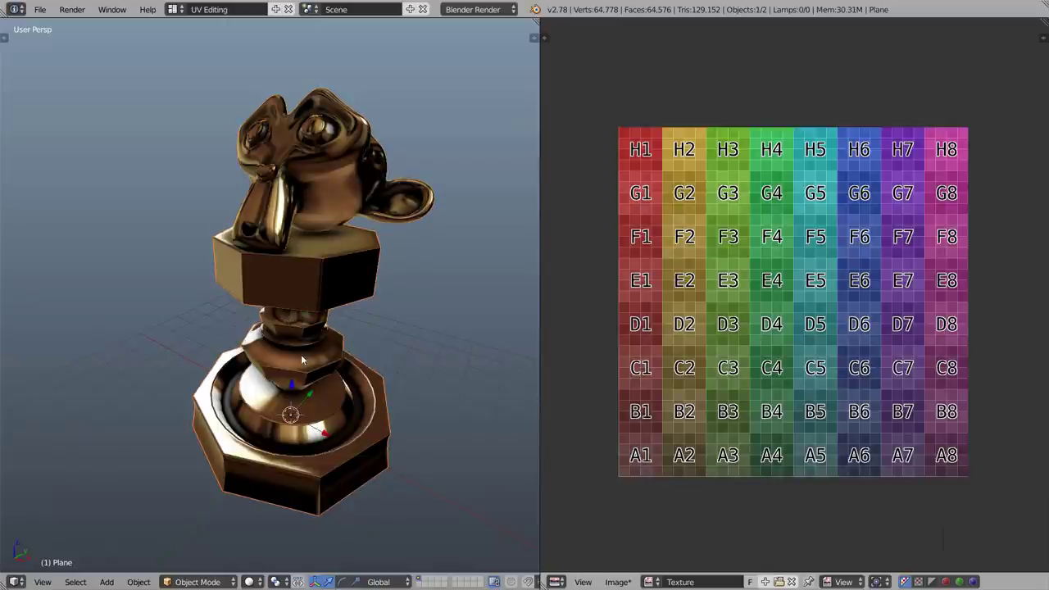
key(Tab)
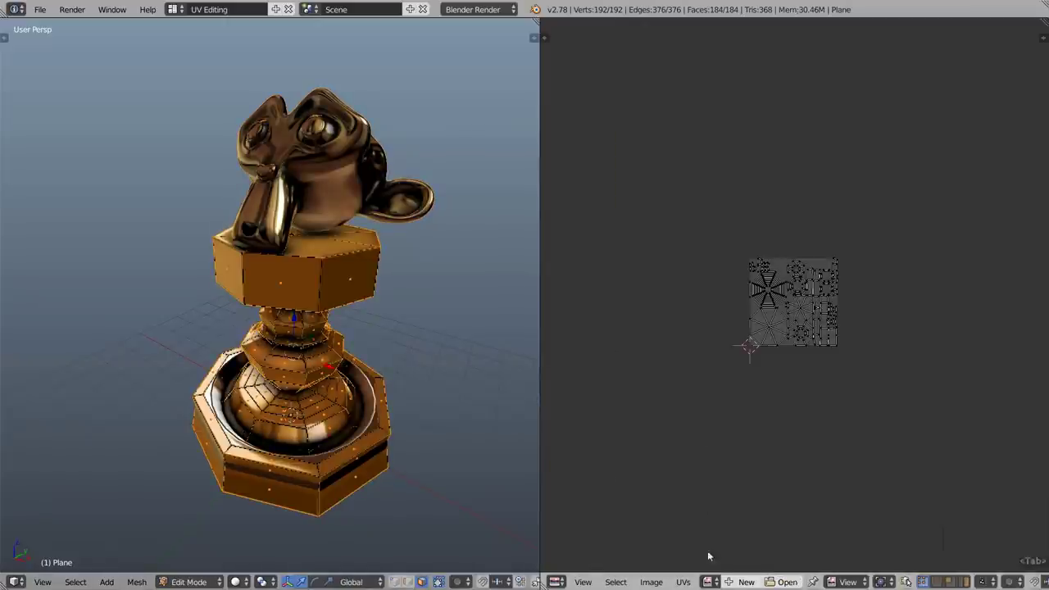
click(707, 582)
click(734, 446)
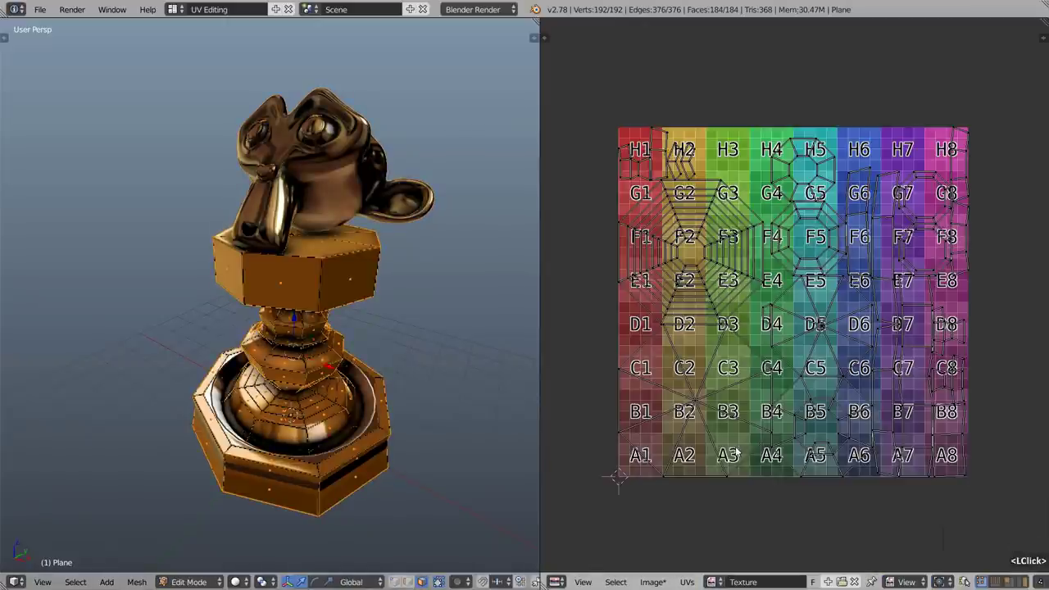
Select the monkey head together with the pedestal and edit the head's mesh to view both UV layouts over the Texture image.
key(Tab)
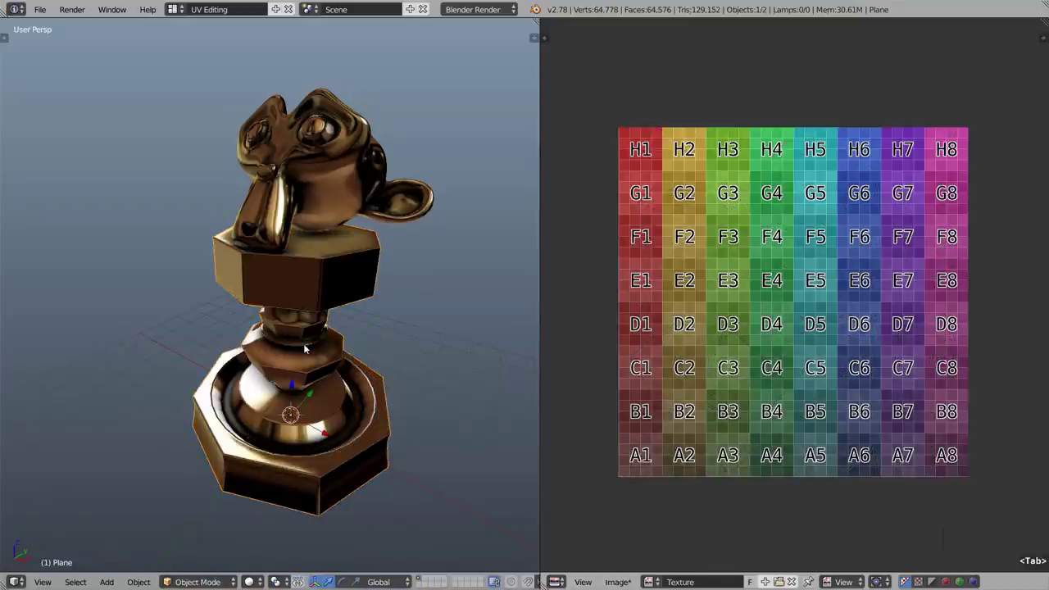
shift+right_click(303, 164)
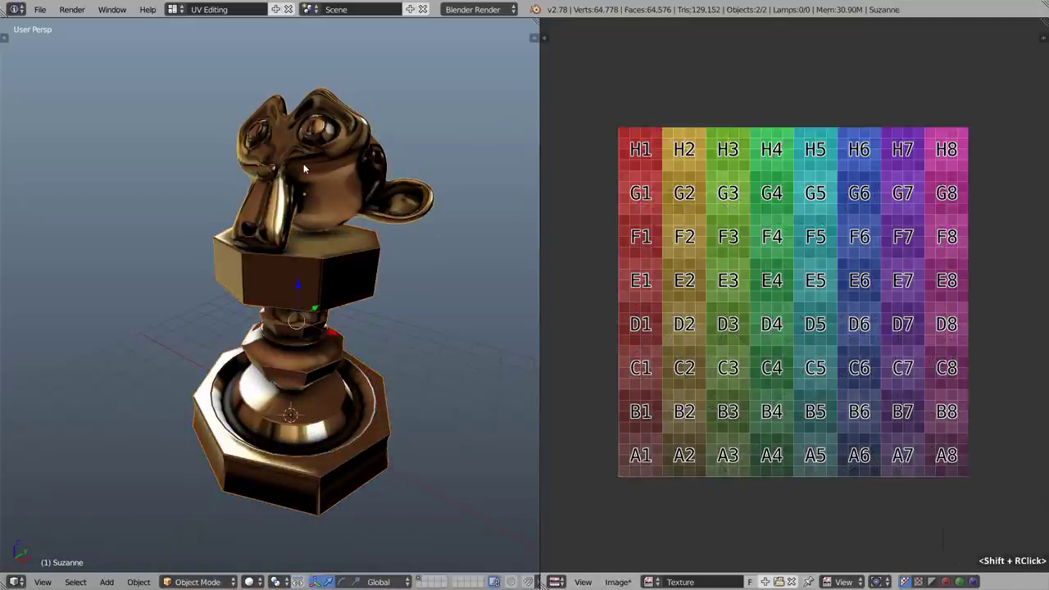
key(Tab)
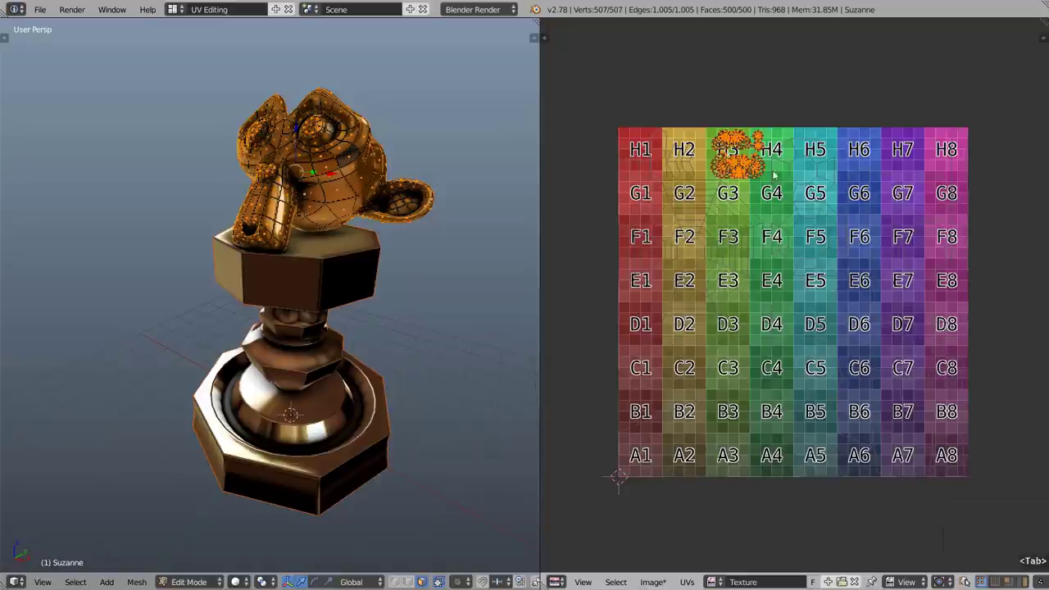
scroll(801, 197, up, 2)
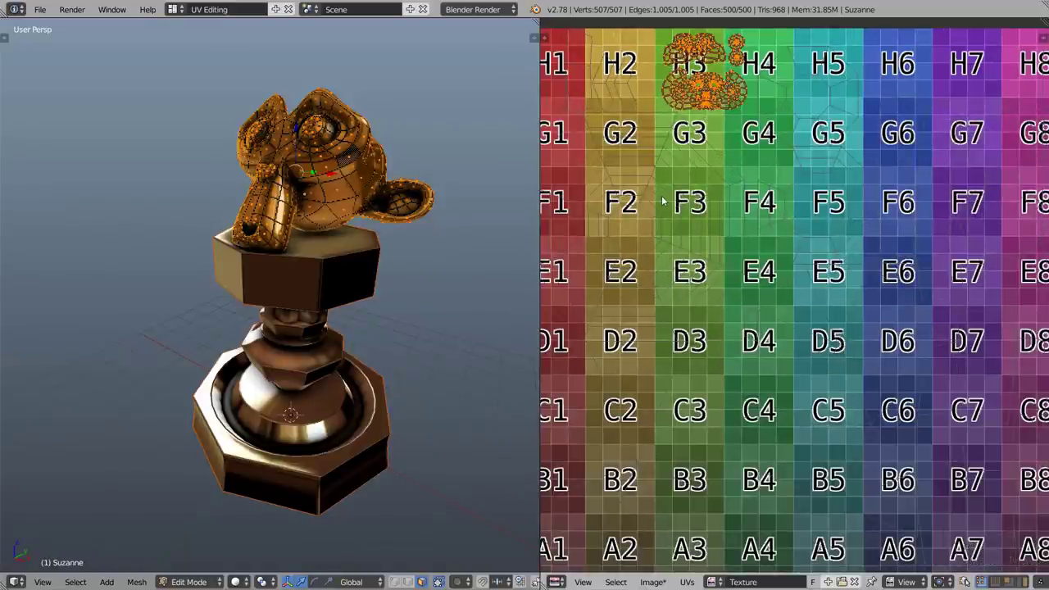
scroll(663, 201, down, 1)
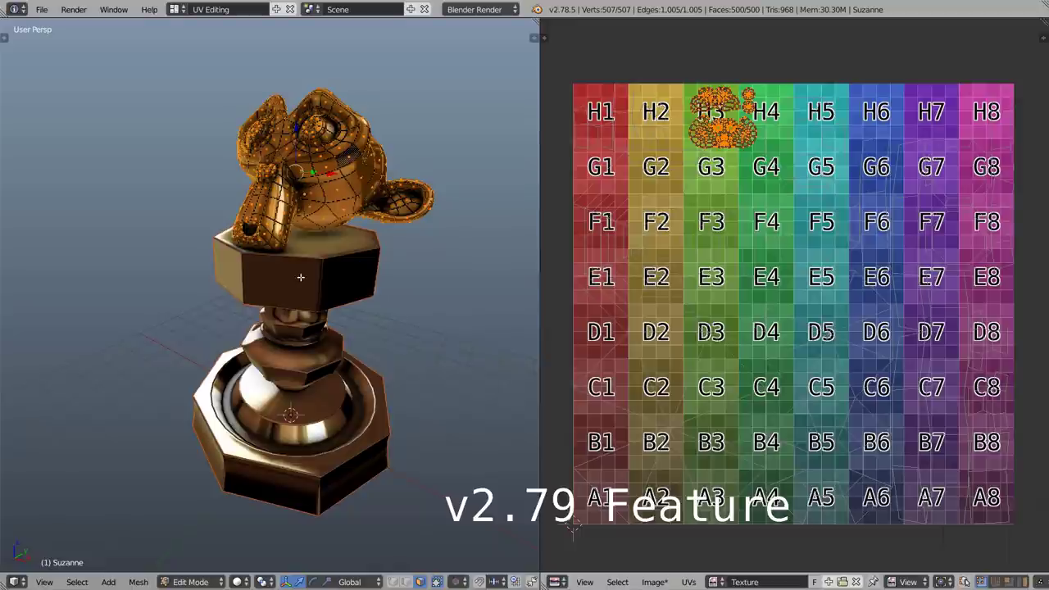
Edit the pedestal's mesh on its own and unlink the Texture image from its UVs.
key(Tab)
right_click(324, 295)
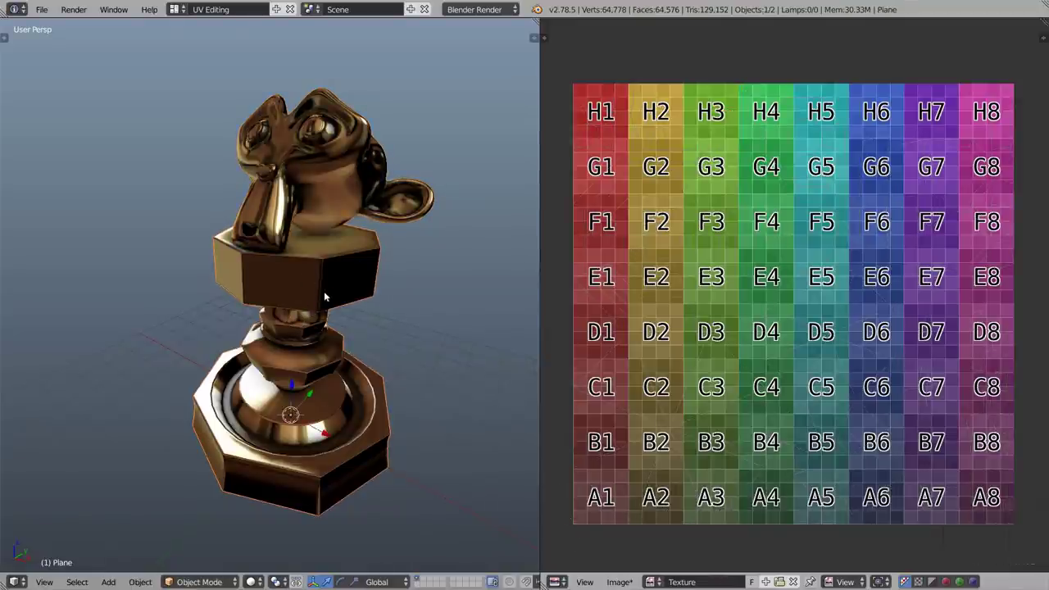
key(Tab)
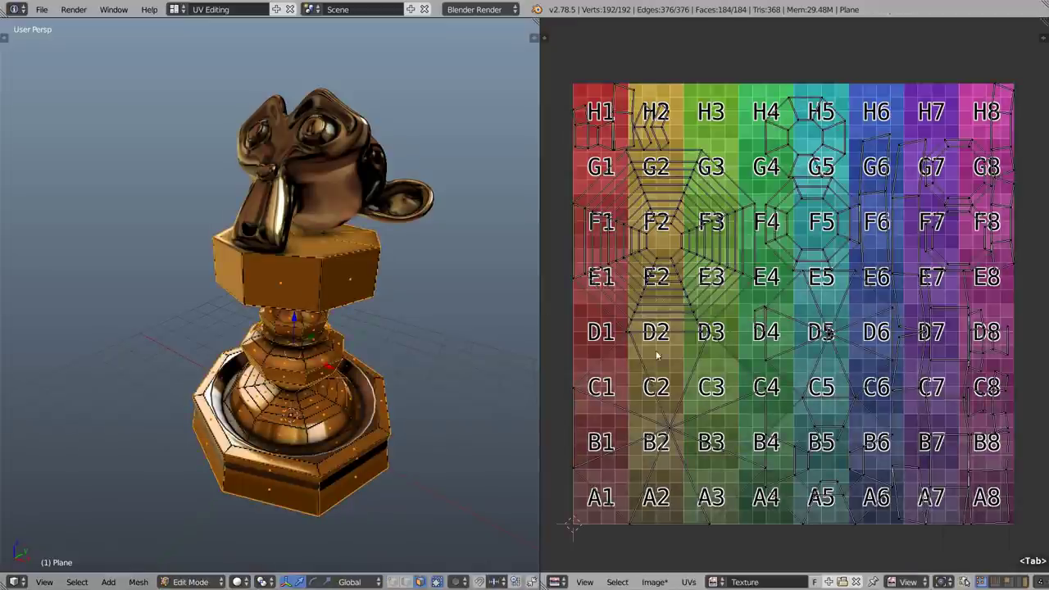
click(856, 582)
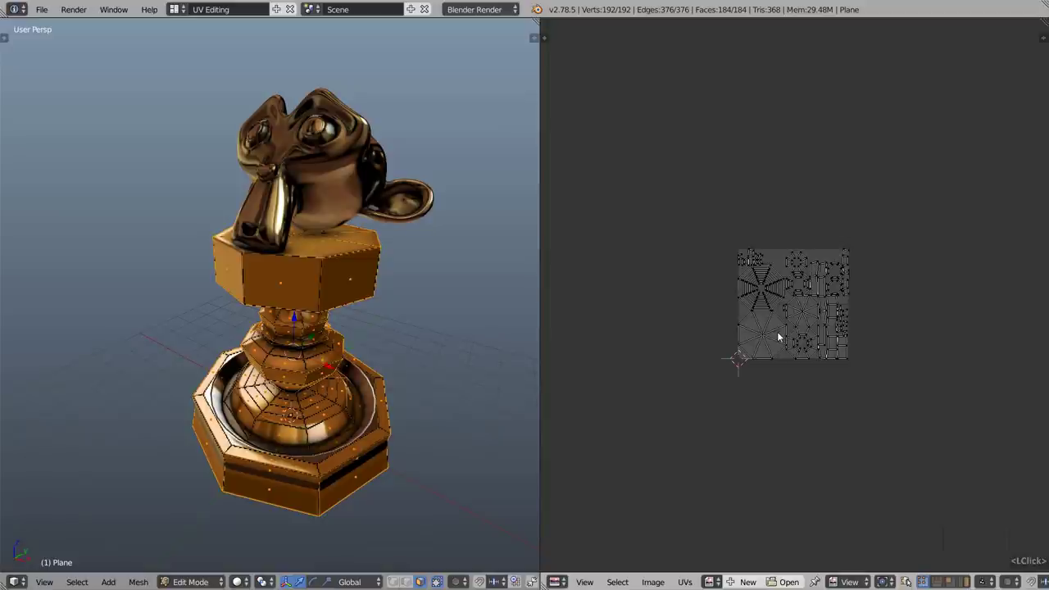
Add the monkey head to the selection alongside the pedestal and edit the head's mesh to compare their UVs.
key(Tab)
shift+right_click(336, 161)
key(Tab)
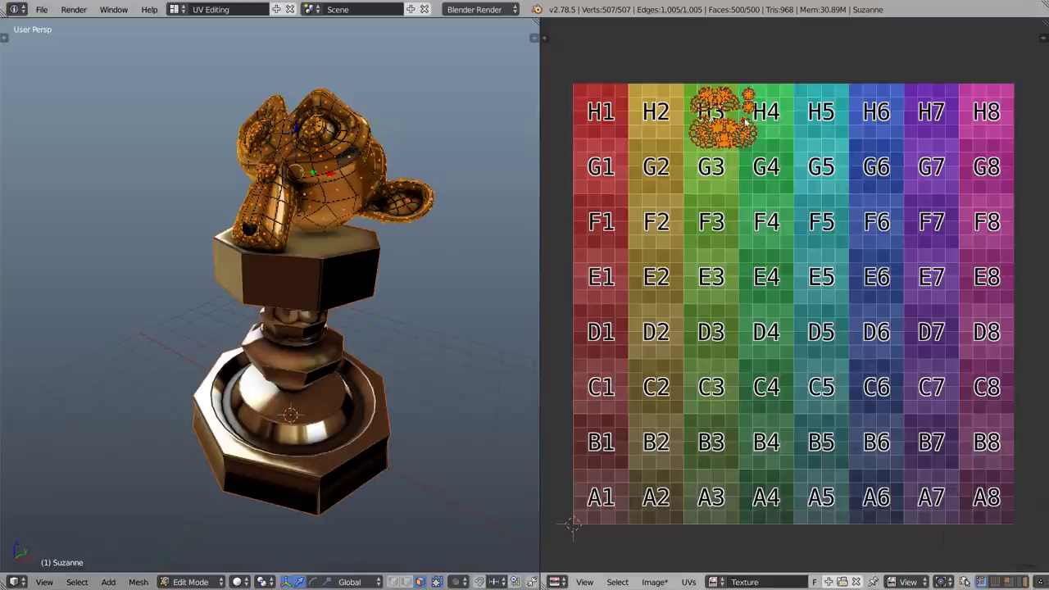
click(584, 582)
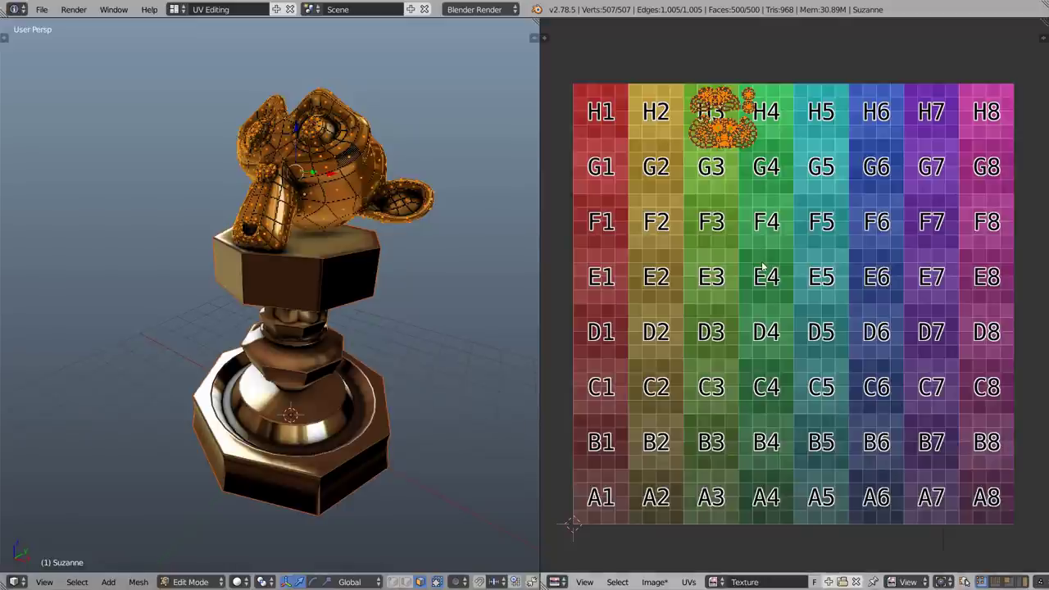
Set the Draw Other Objects filter to All so UVs without the same image are drawn too.
key(n)
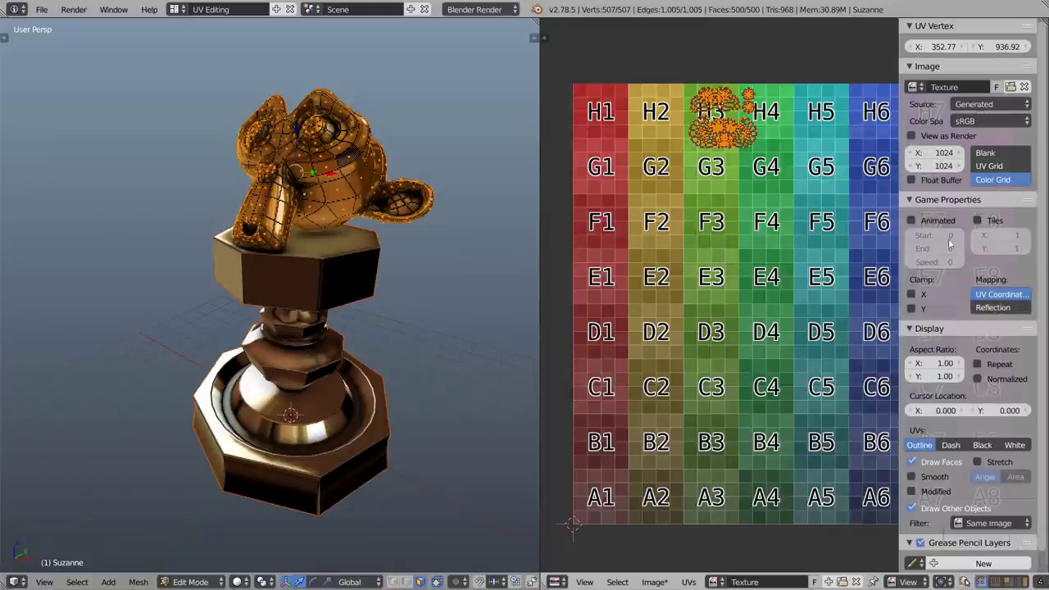
scroll(949, 385, down, 2)
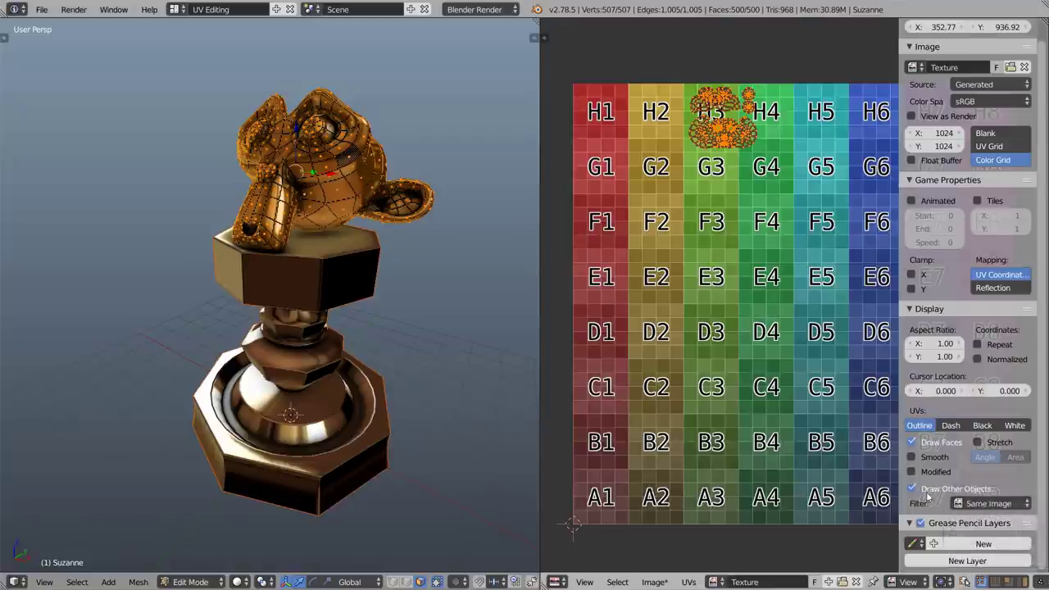
click(998, 507)
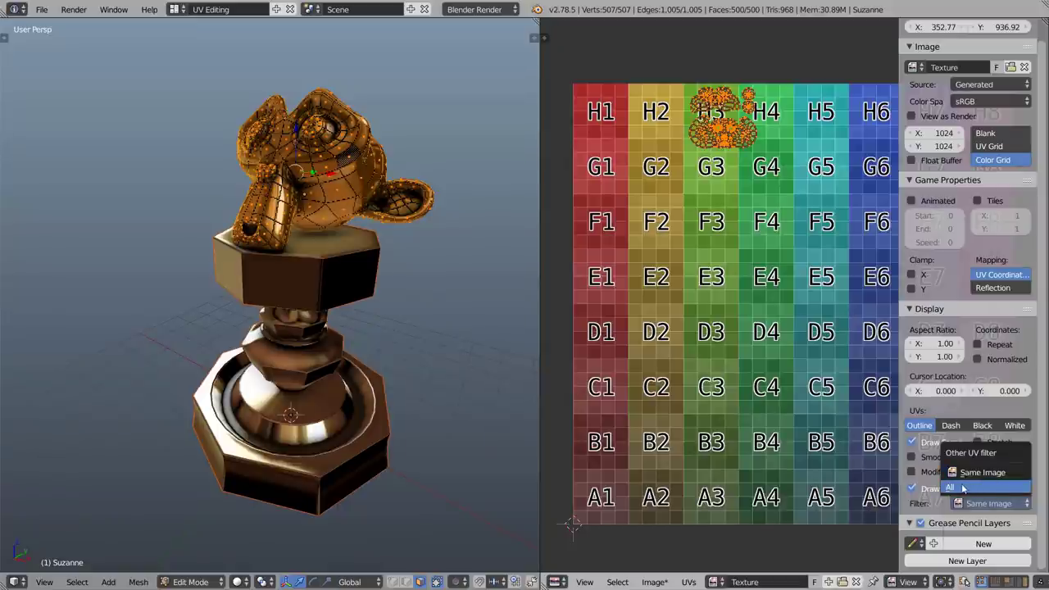
click(994, 486)
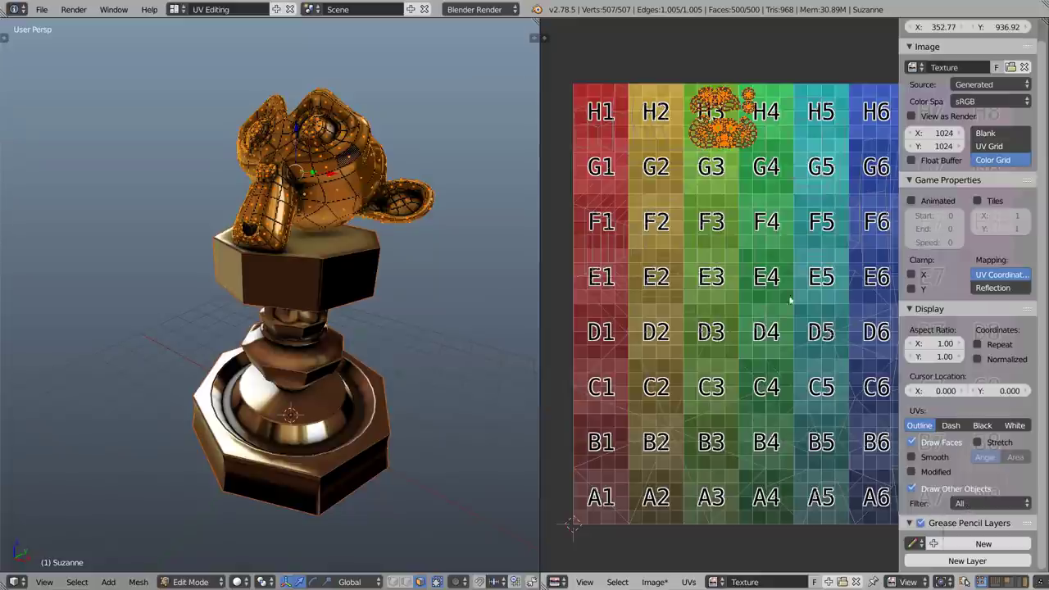
key(n)
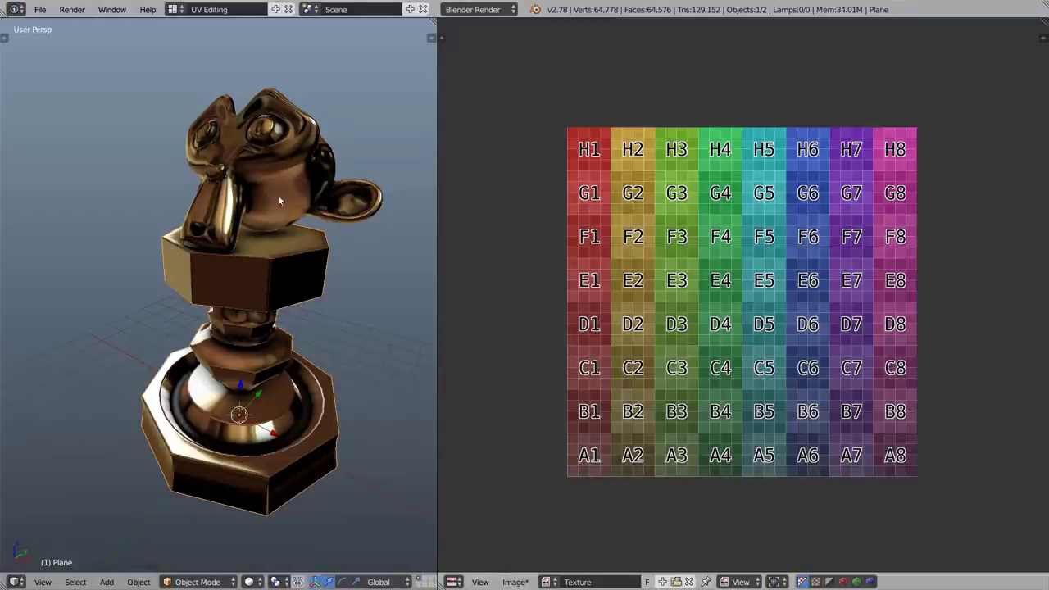
right_click(269, 168)
right_click(256, 334)
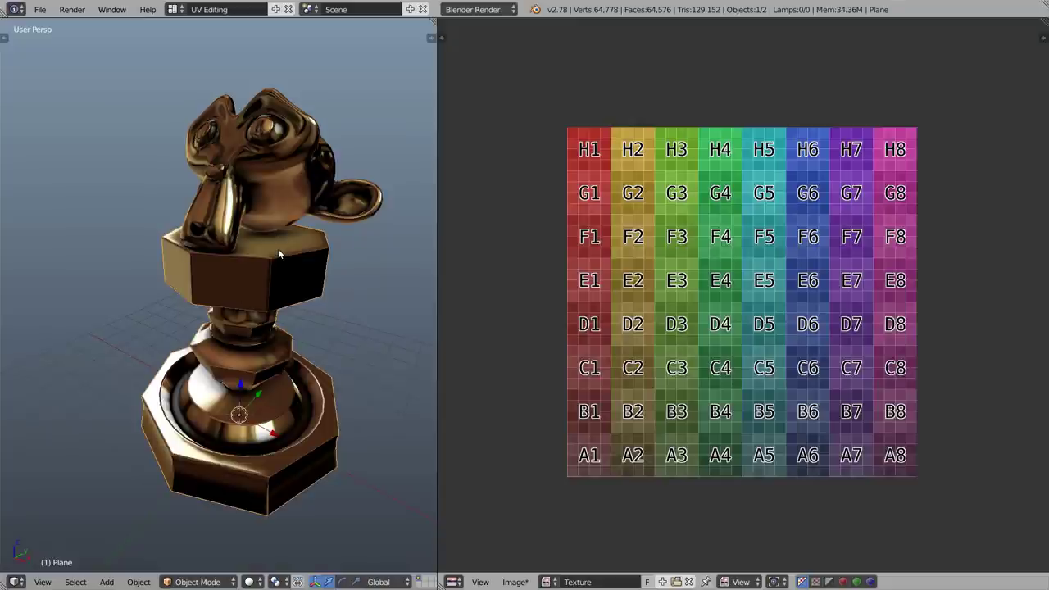
key(alt+Tab)
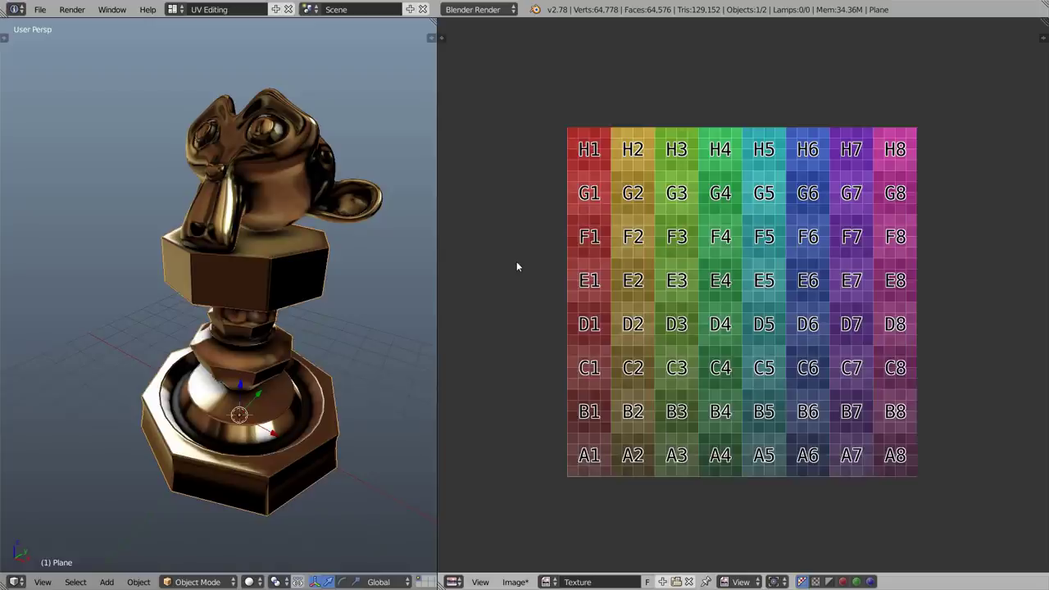
Search the add-ons in the user preferences for "uv" and check whether Multi Object UV Editing is enabled.
key(ctrl+alt+u)
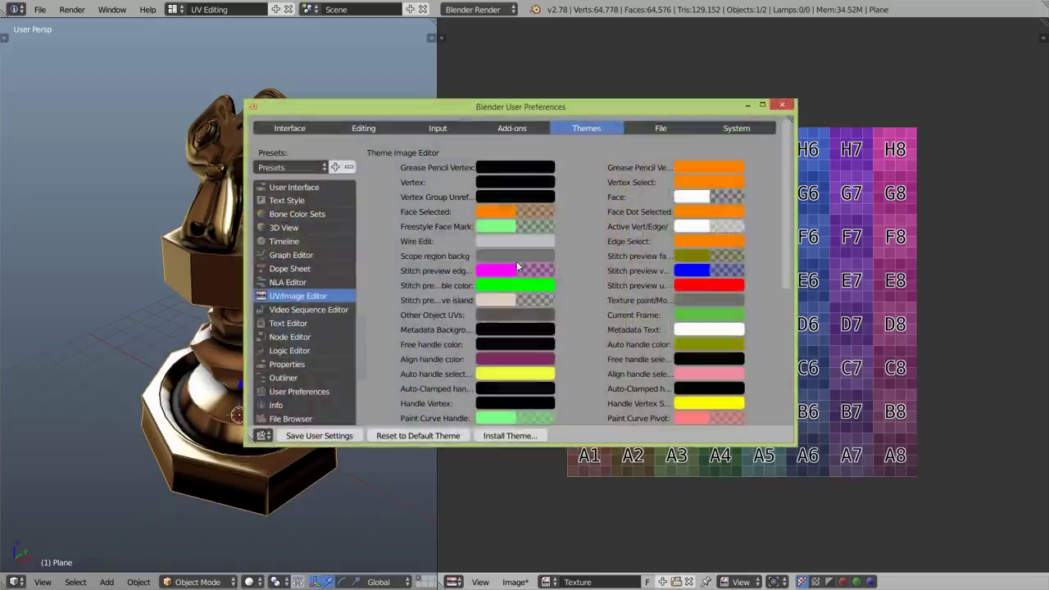
click(512, 128)
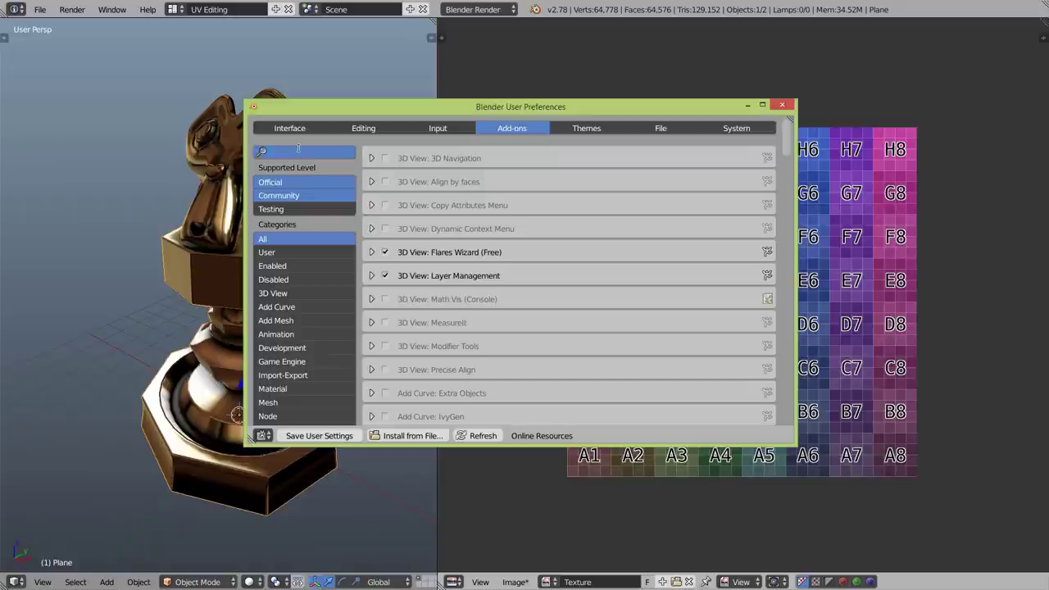
text(uv)
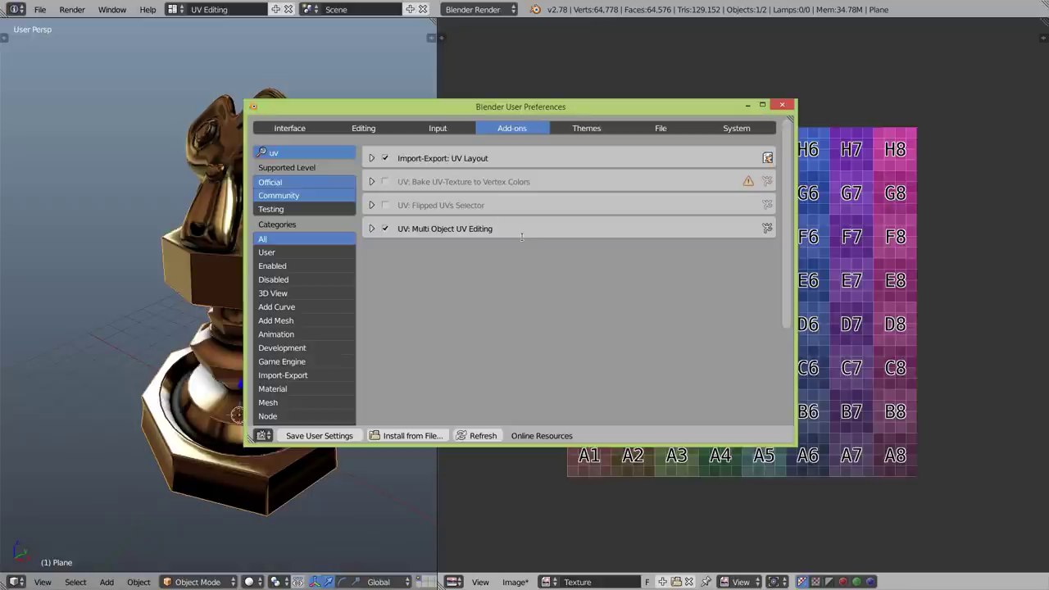
click(522, 294)
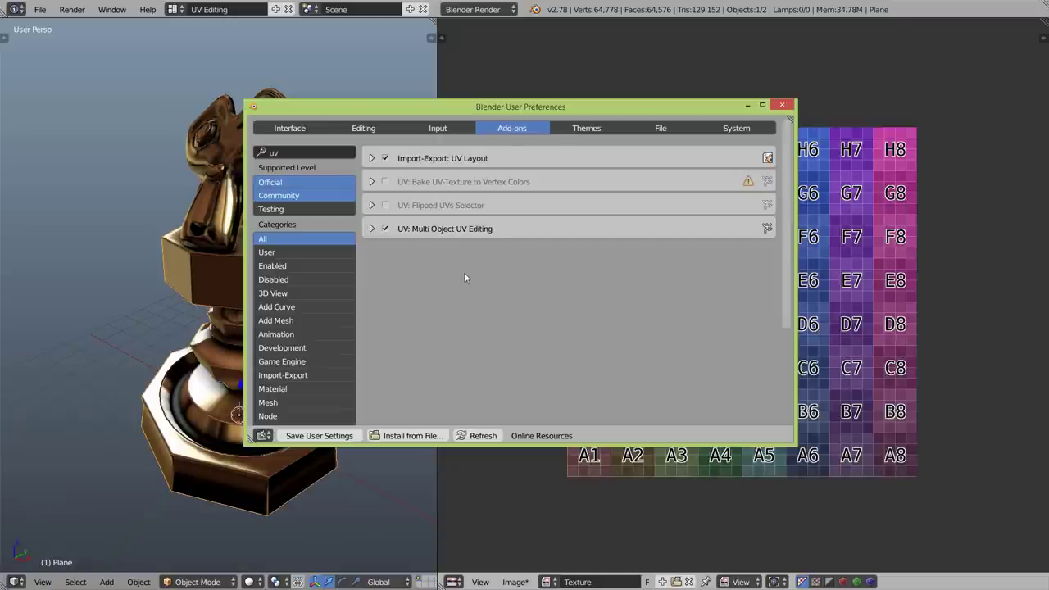
click(782, 105)
Show the 3D view's tool shelf and add the monkey head to the pedestal selection for the Multi Object UV tool.
key(t)
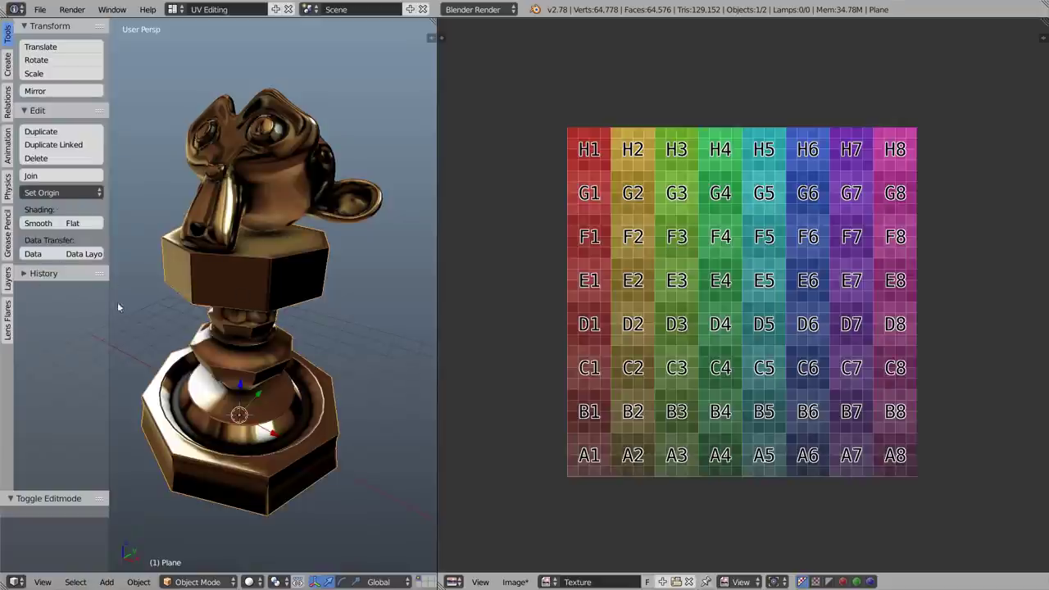
shift+right_click(269, 191)
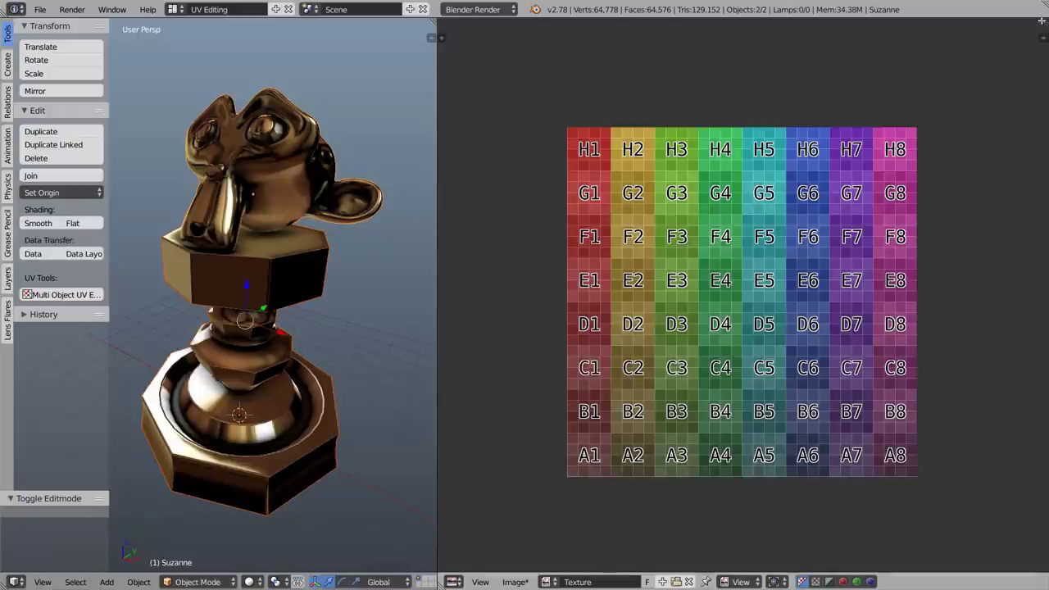
Split the UV/Image Editor area and turn the new area into a Properties editor showing the object's modifiers.
drag(1042, 19, 852, 30)
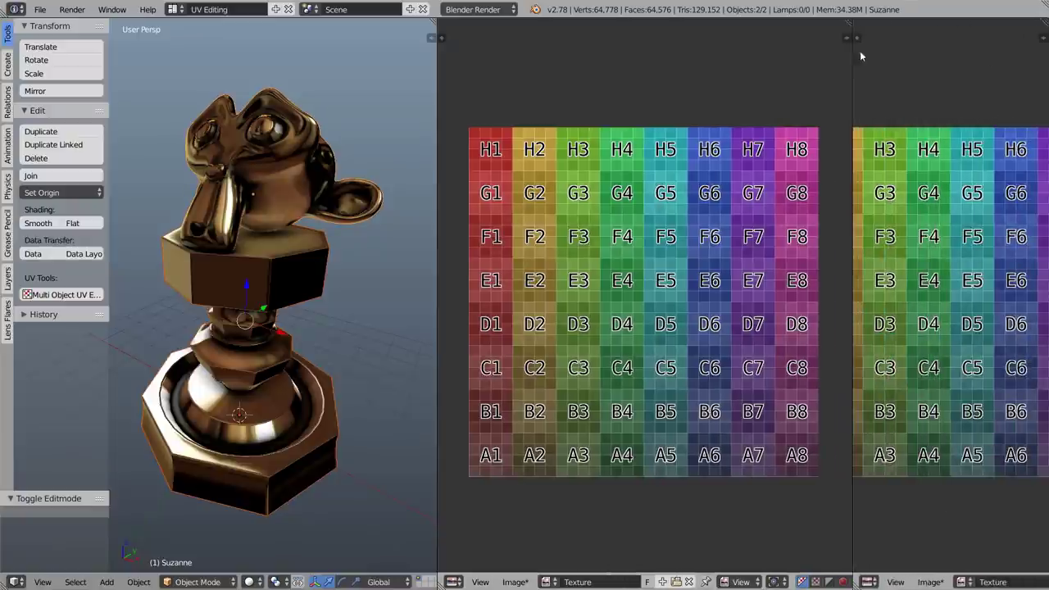
click(869, 580)
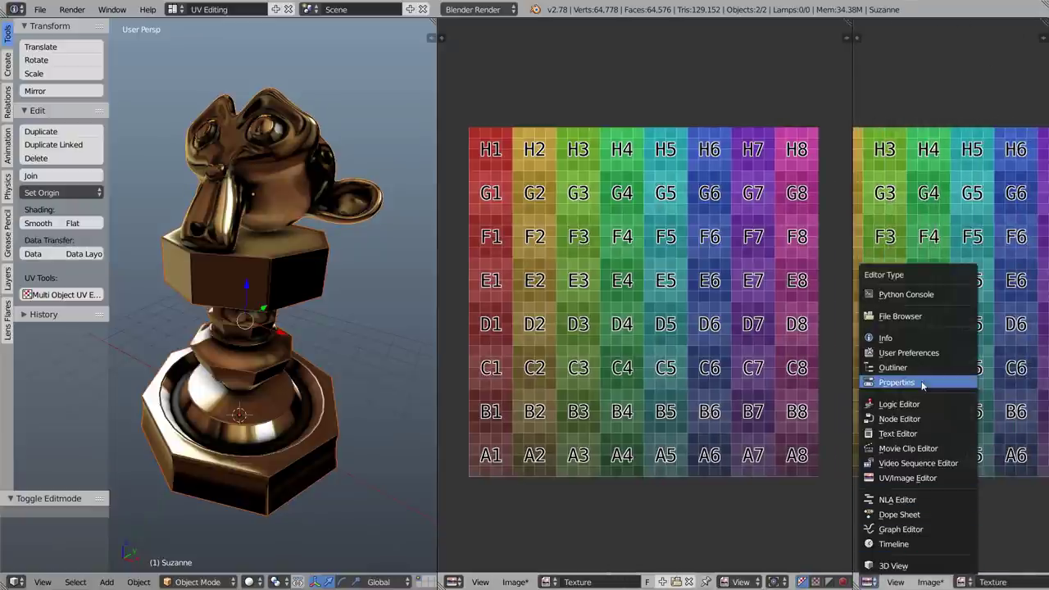
click(951, 379)
click(973, 27)
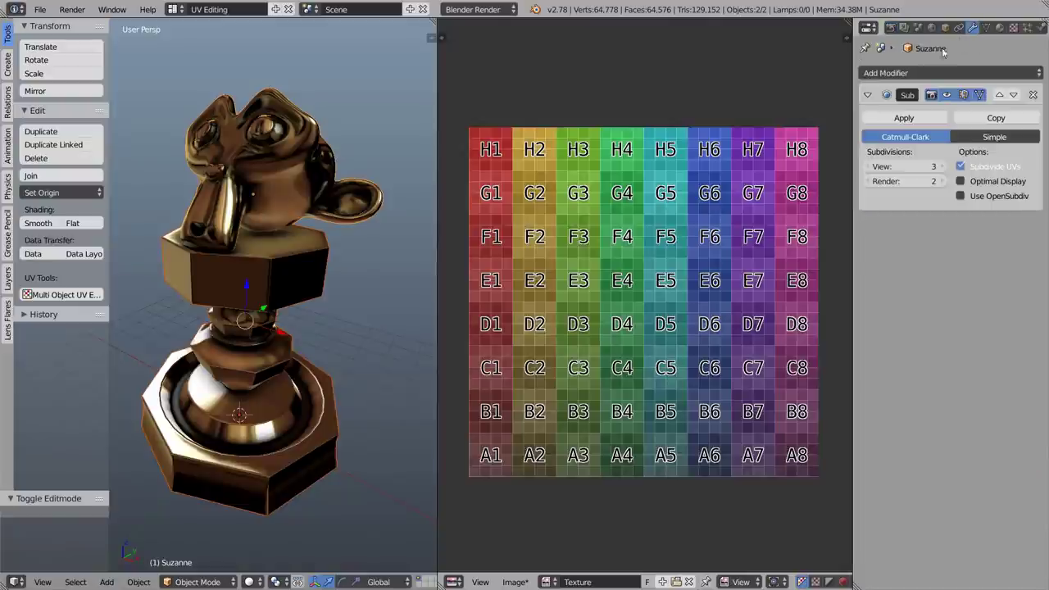
Select the monkey head and the pedestal individually to examine the modifiers on each object.
right_click(262, 160)
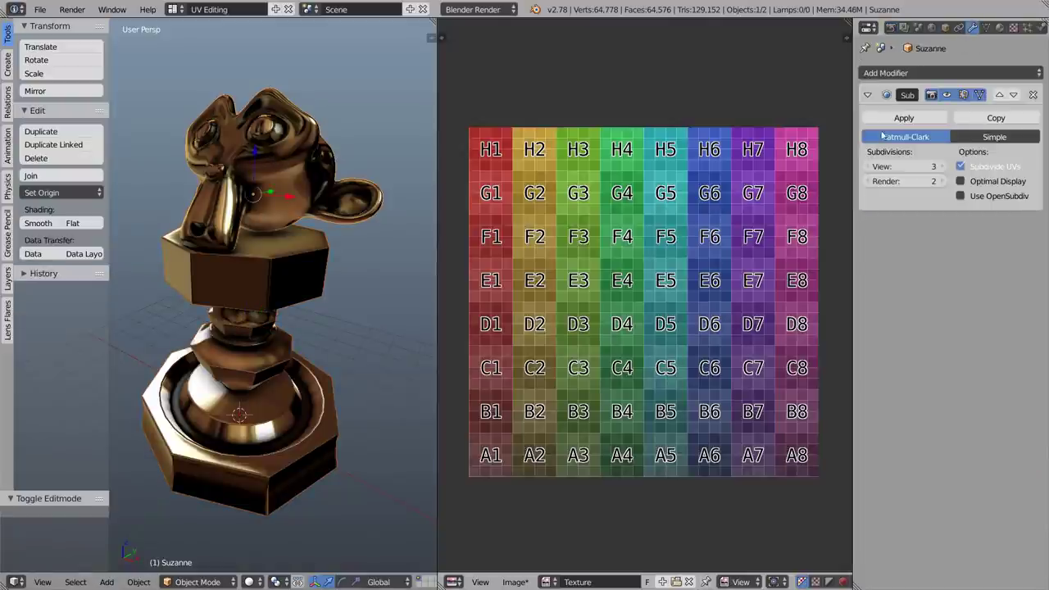
right_click(269, 316)
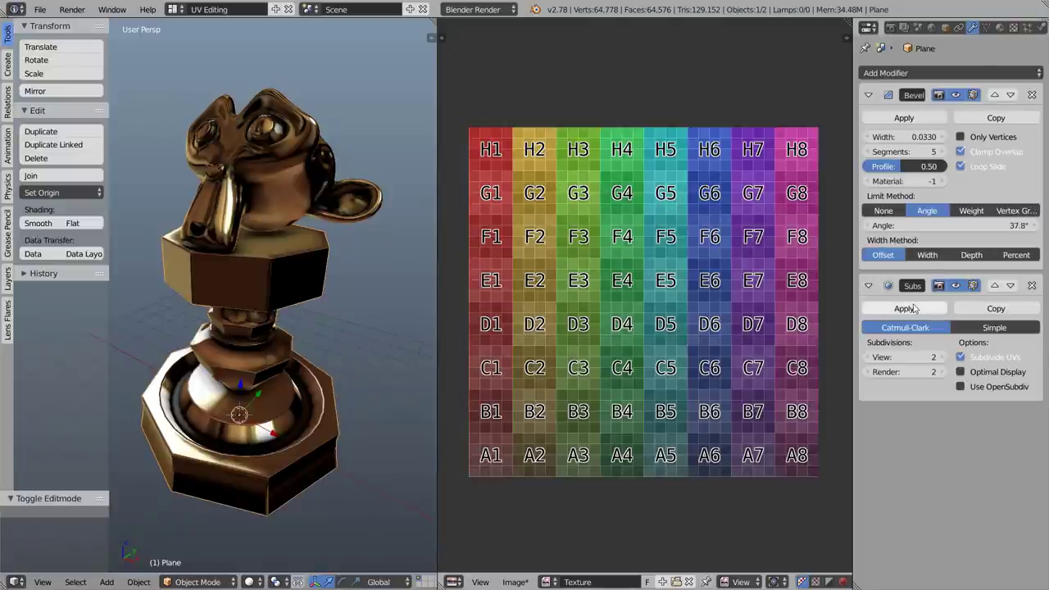
right_click(264, 170)
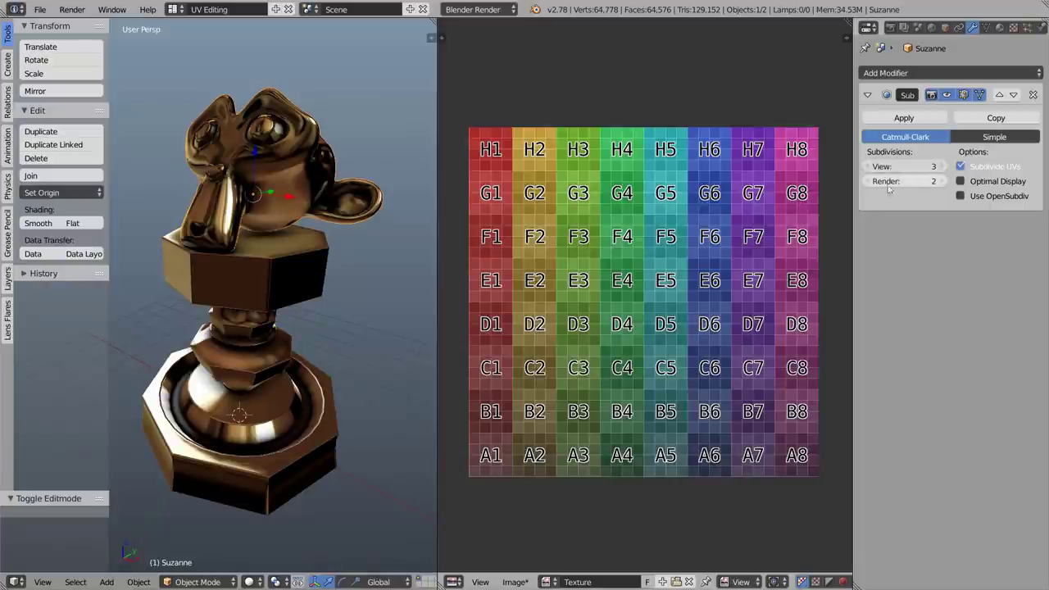
Select the pedestal and the monkey head together and start Multi Object UV Editing on both.
right_click(262, 377)
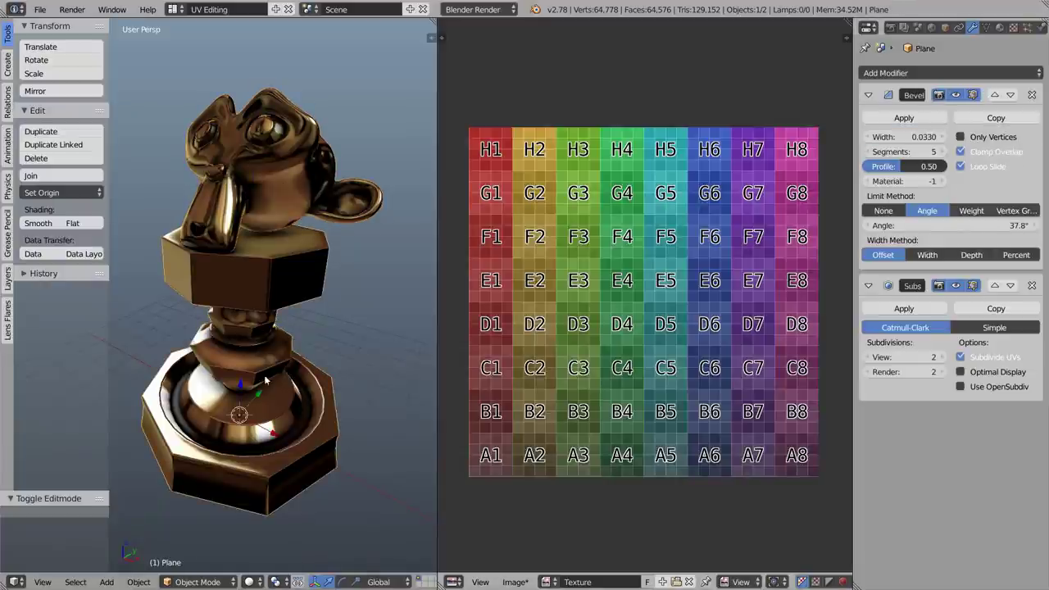
shift+right_click(267, 186)
click(65, 294)
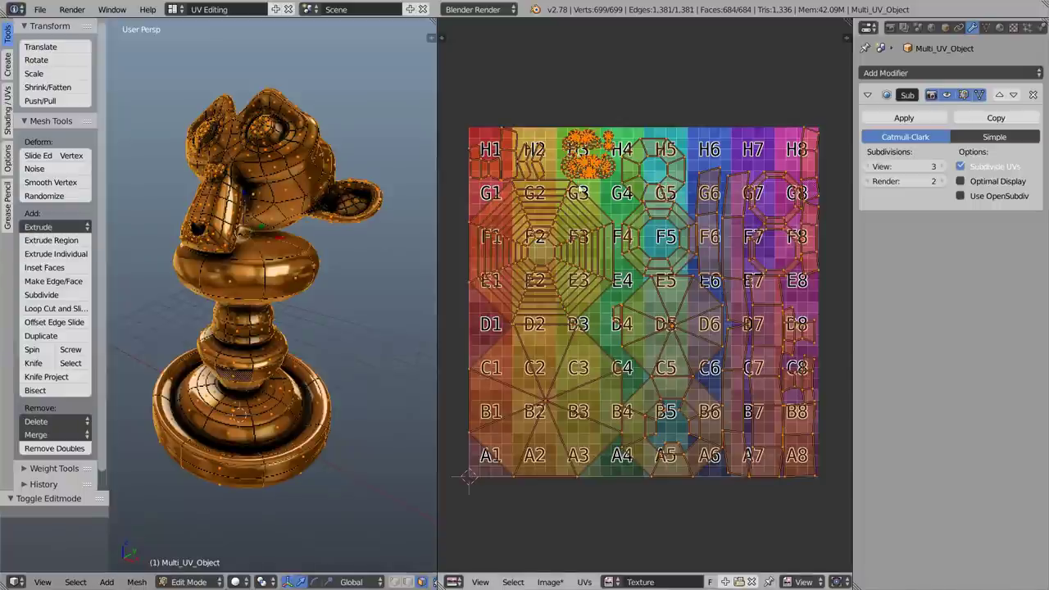
Change the UV selection mode and deselect all UVs of the combined object.
middle_drag(604, 191, 606, 200)
scroll(574, 176, up, 7)
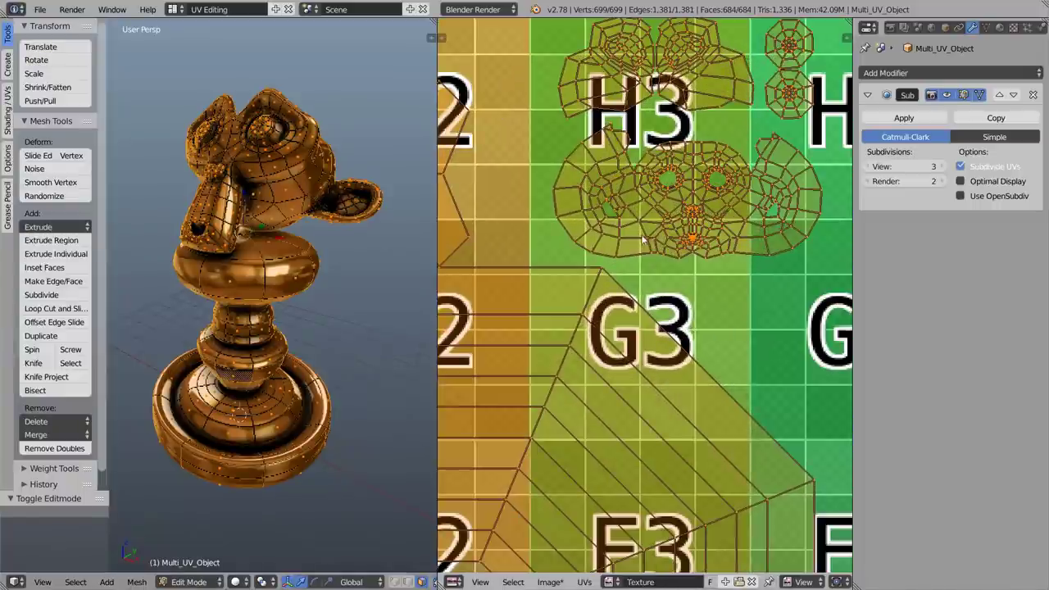
key(ctrl+Tab)
click(653, 246)
key(a)
scroll(639, 254, down, 3)
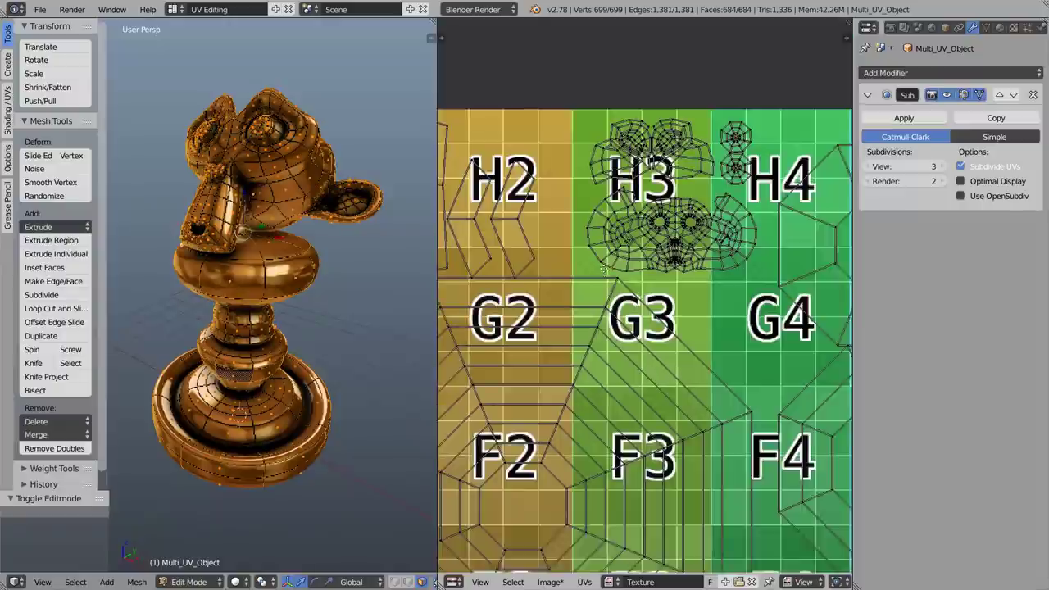
Run Align Auto on the UVs and finish the multi-object UV editing session.
scroll(623, 265, up, 3)
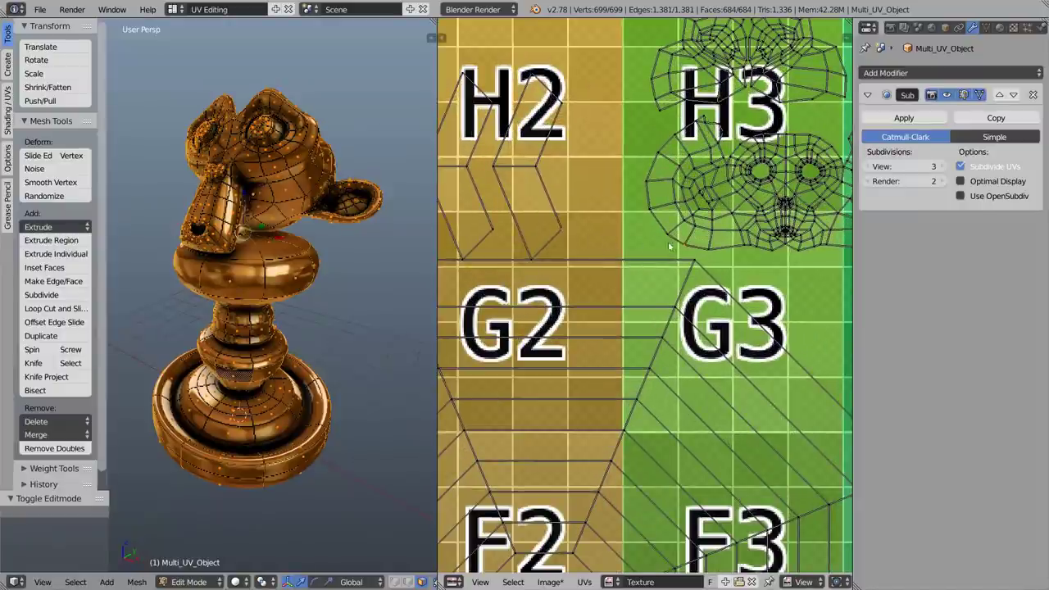
key(w)
click(573, 249)
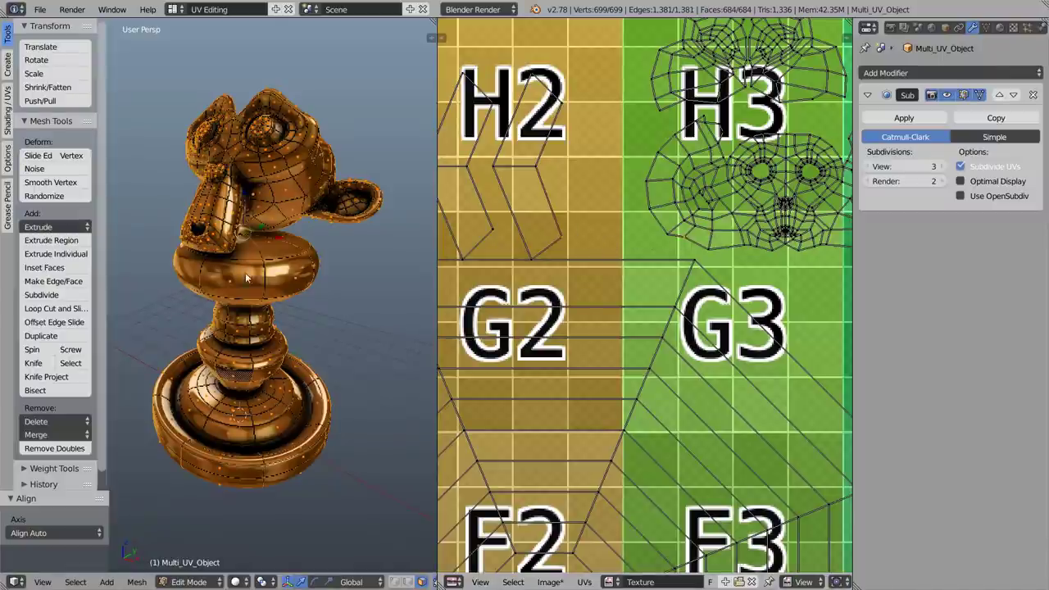
key(Tab)
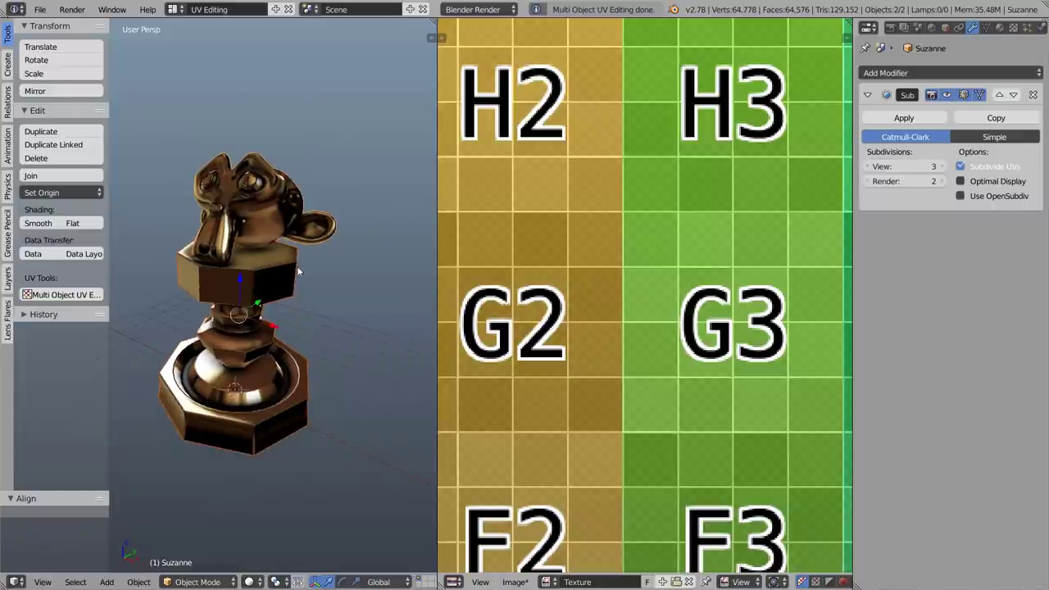
Examine the modifiers of the pedestal and of the monkey head.
right_click(275, 287)
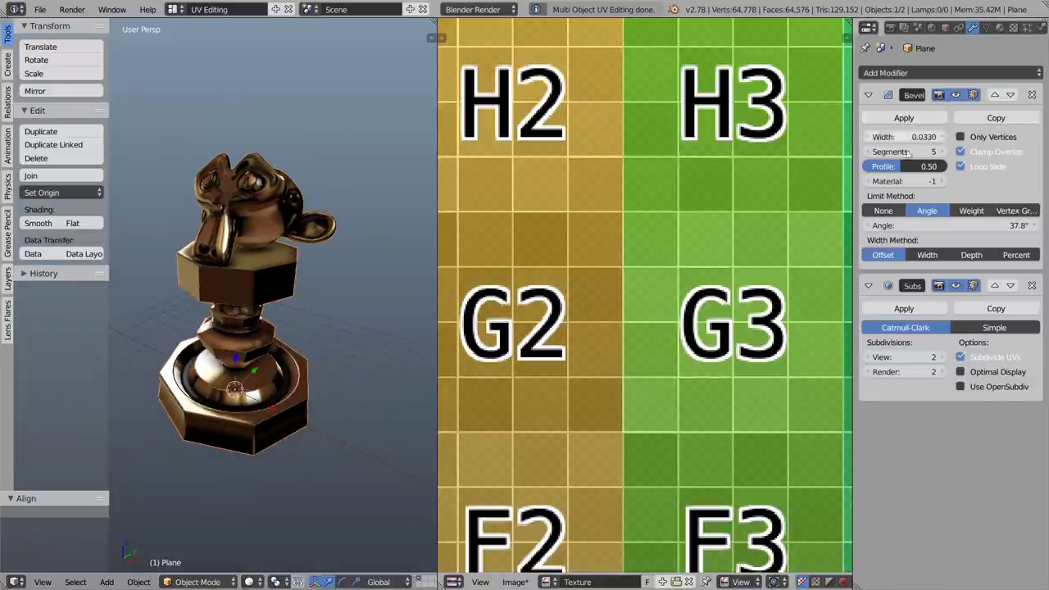
right_click(250, 221)
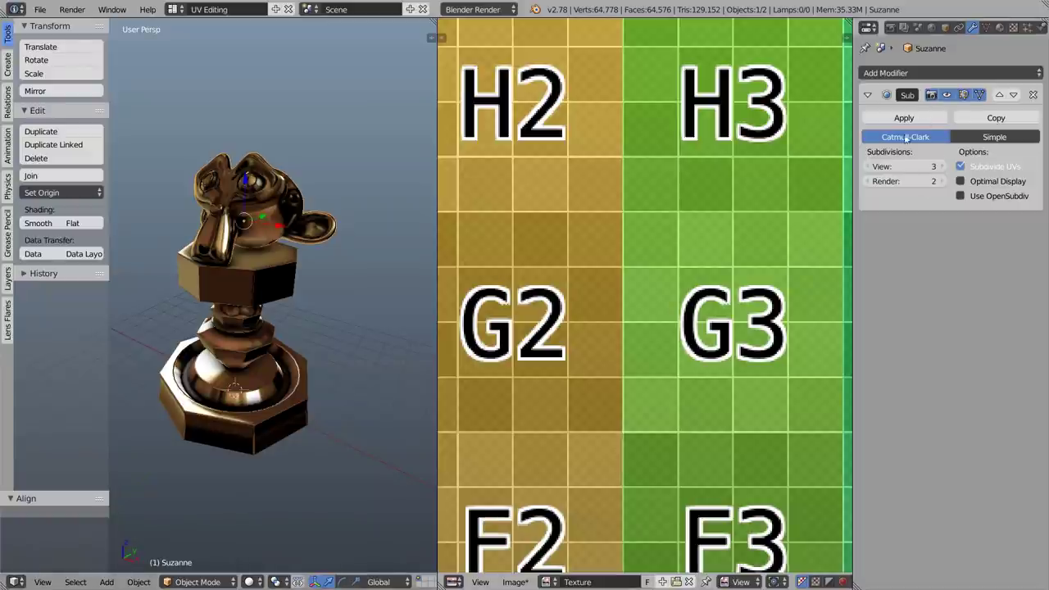
scroll(645, 299, down, 10)
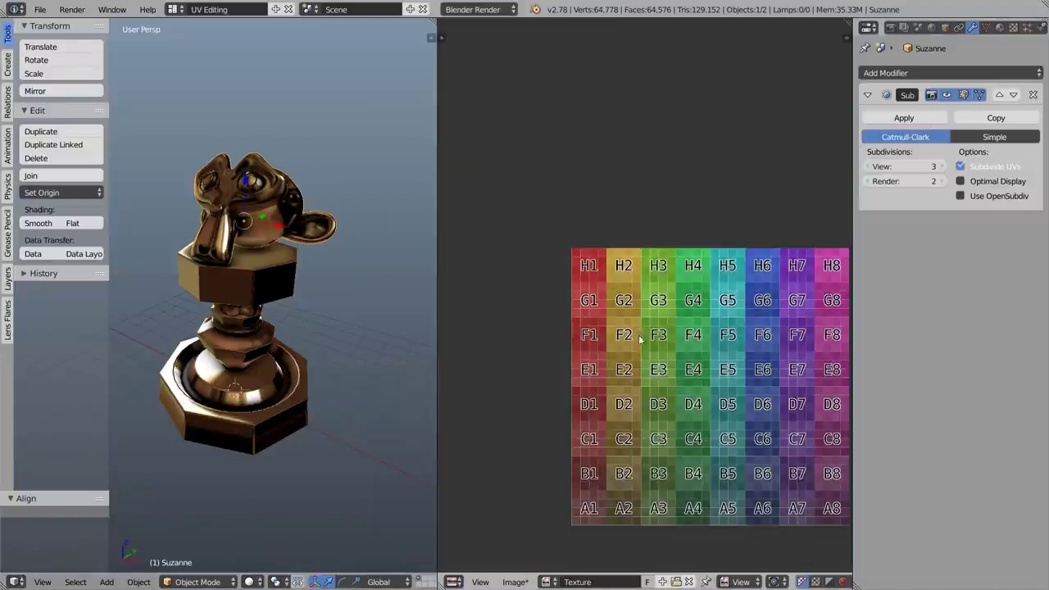
scroll(645, 299, up, 2)
ctrl+scroll(645, 299, left, 2)
Switch to the empty Blender scene and add a plane mesh with Generate UVs enabled.
key(alt+Tab)
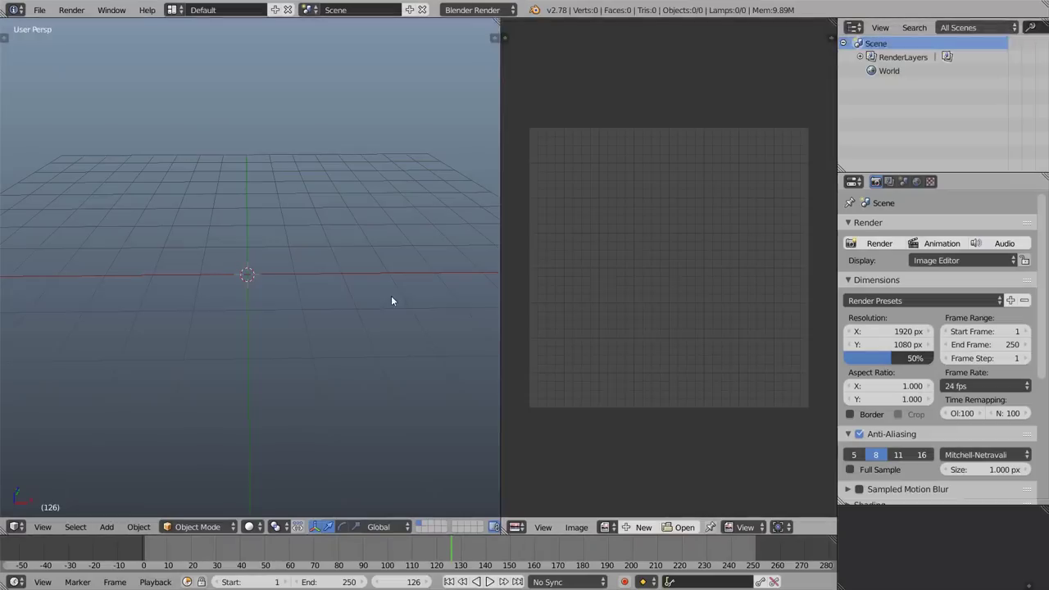
key(shift)
key(shift+a)
mouse_move(267, 259)
click(315, 261)
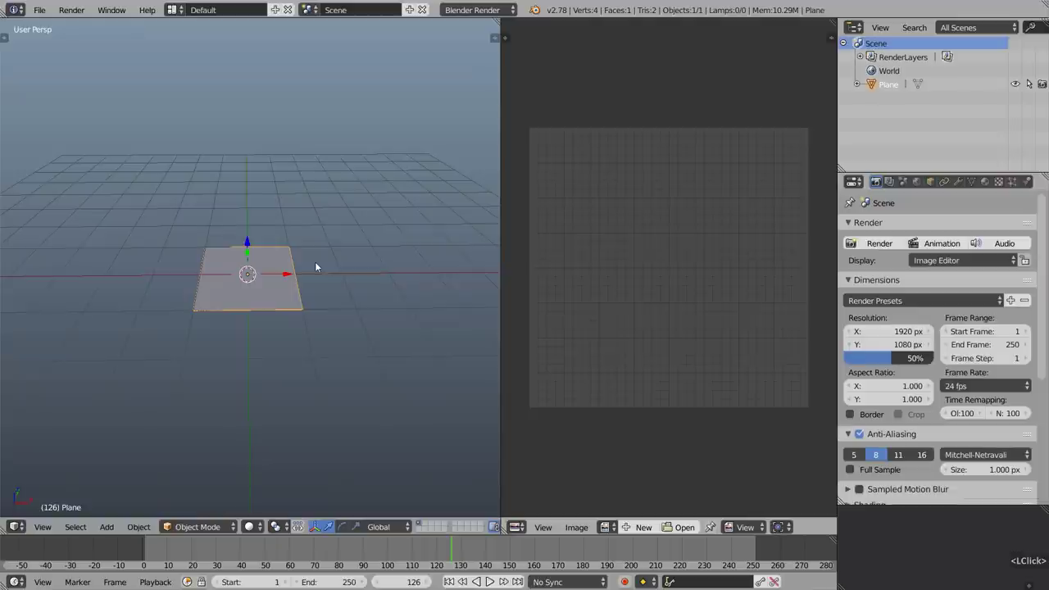
key(F6)
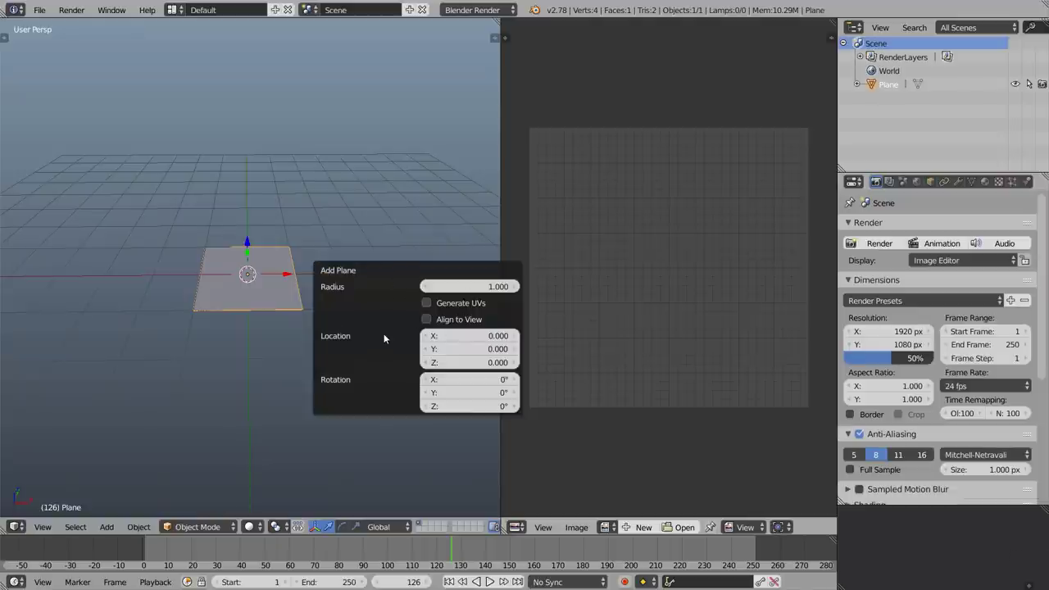
click(426, 302)
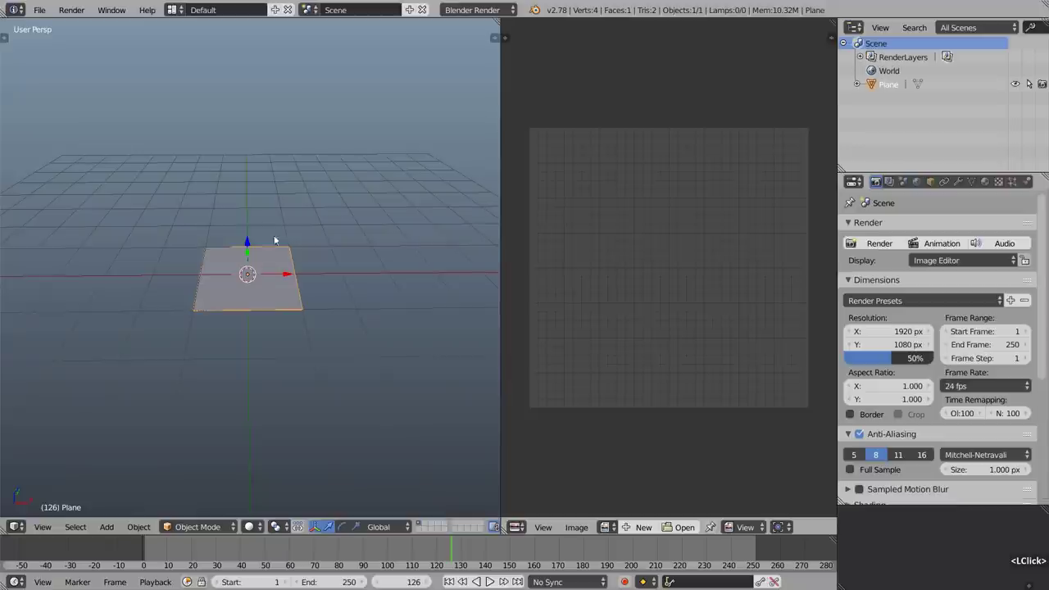
Put the plane in Edit Mode and create a new image with the Color Grid generated type in the UV editor.
key(Tab)
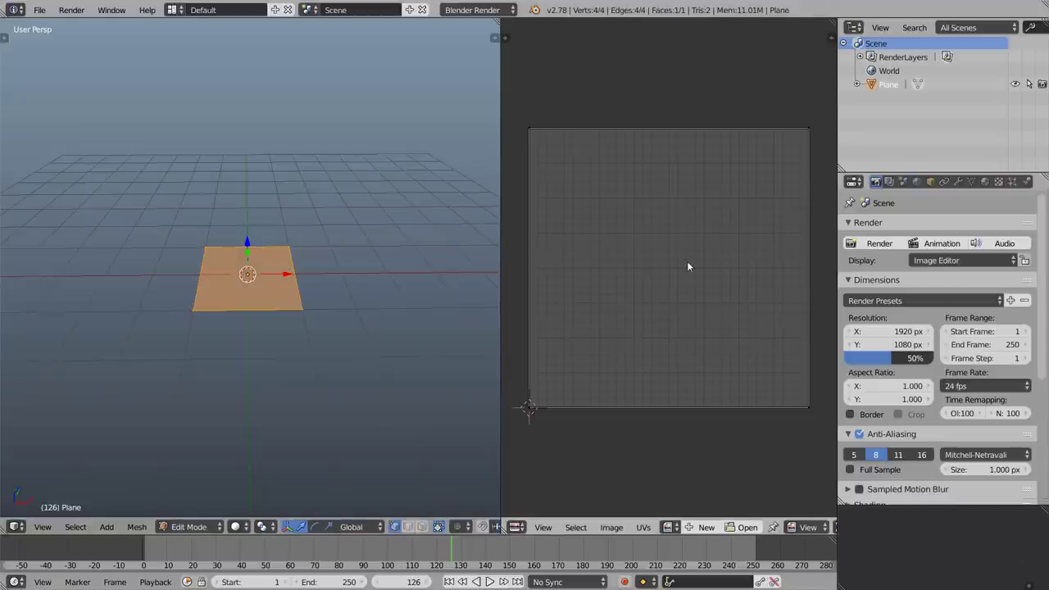
click(705, 529)
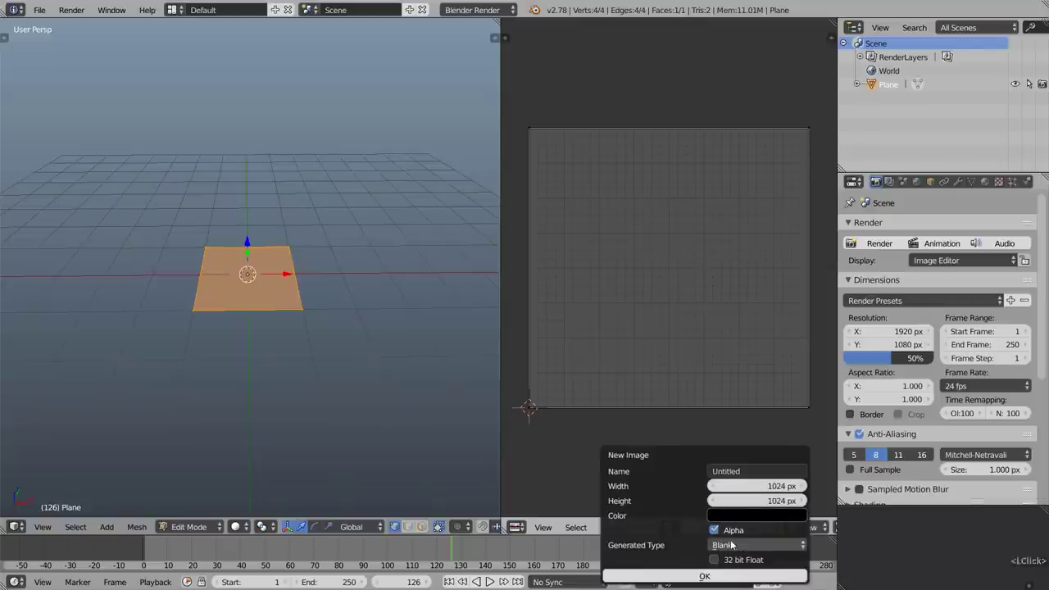
click(741, 546)
click(733, 500)
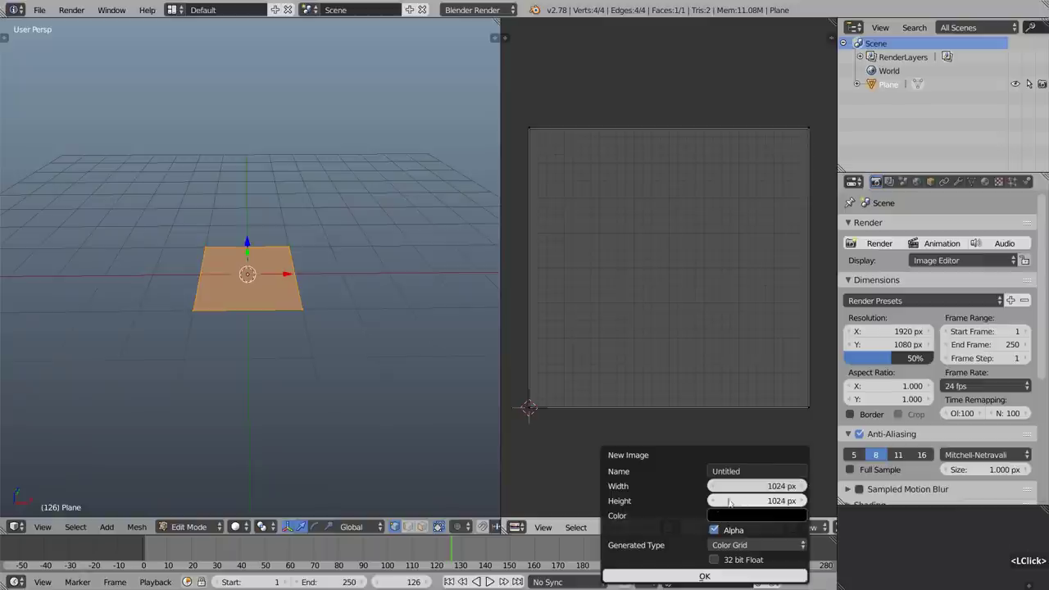
click(682, 576)
scroll(668, 271, down, 7)
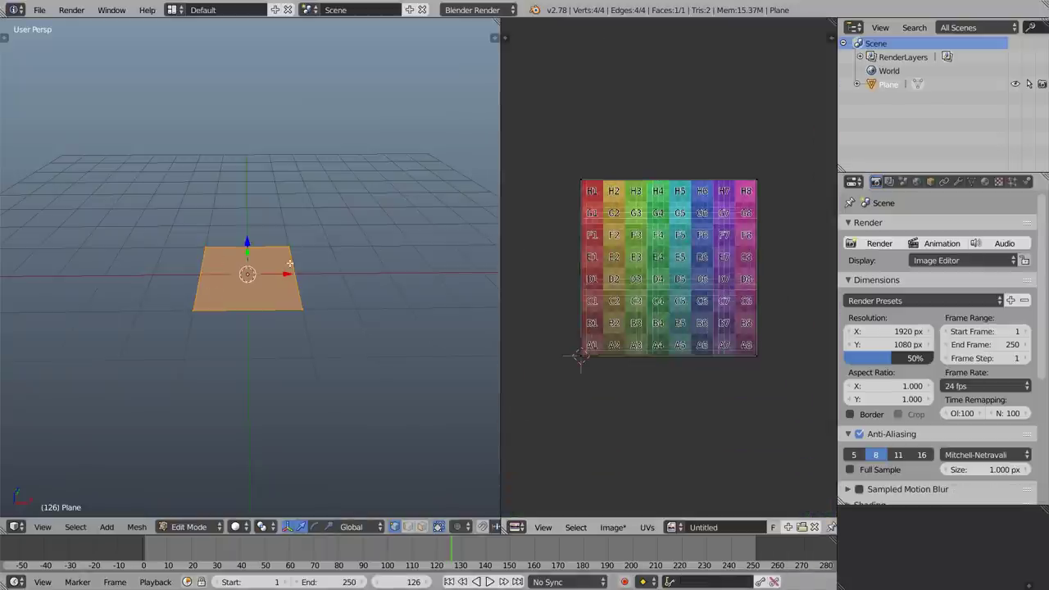
Enable Textured Solid shading in the 3D view so the colour grid displays on the plane.
scroll(250, 293, up, 3)
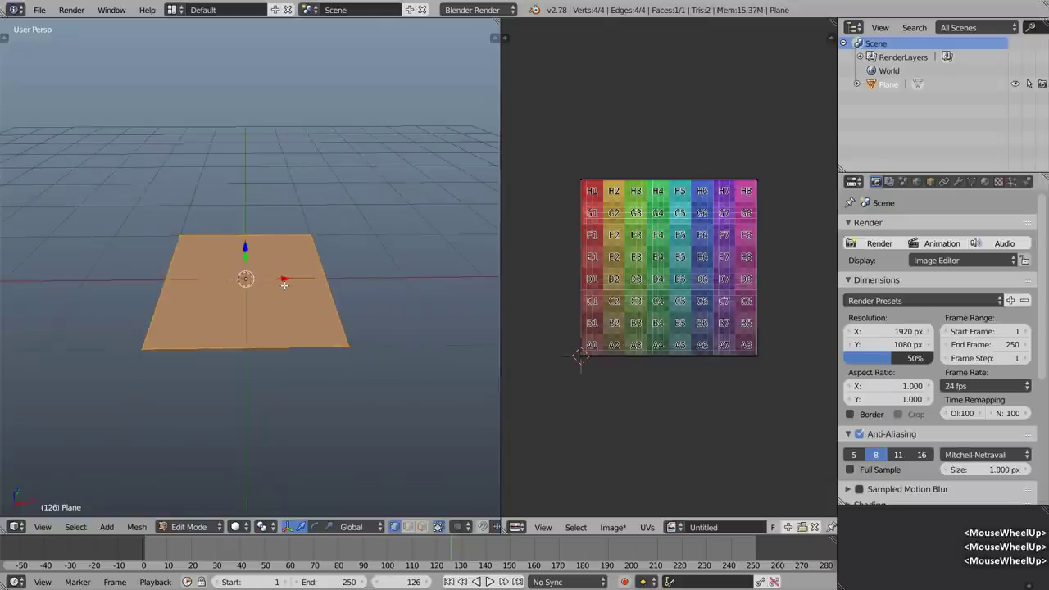
key(n)
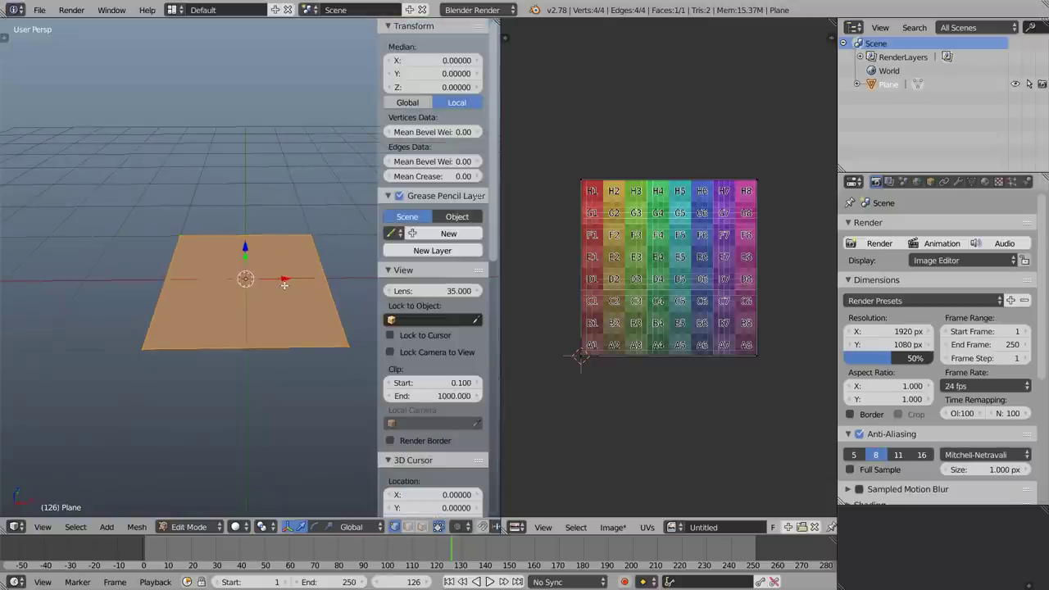
scroll(430, 272, down, 6)
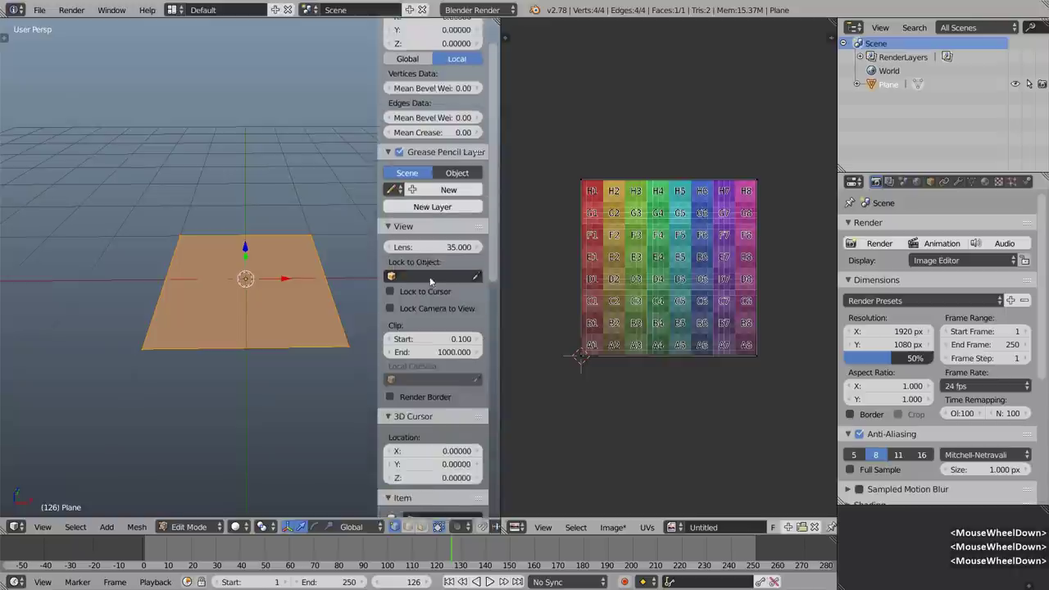
scroll(427, 274, down, 8)
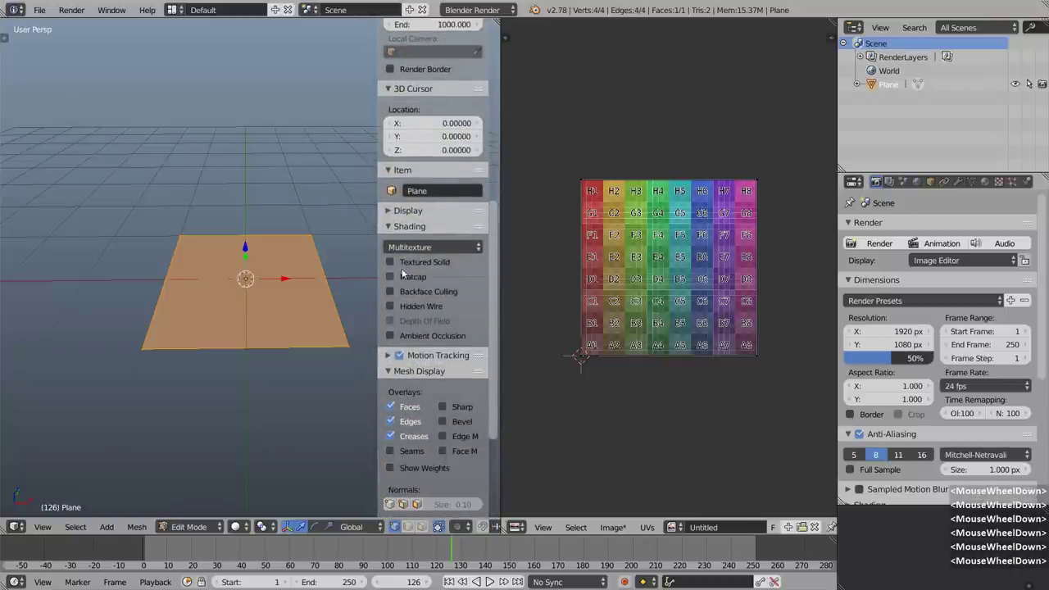
click(401, 262)
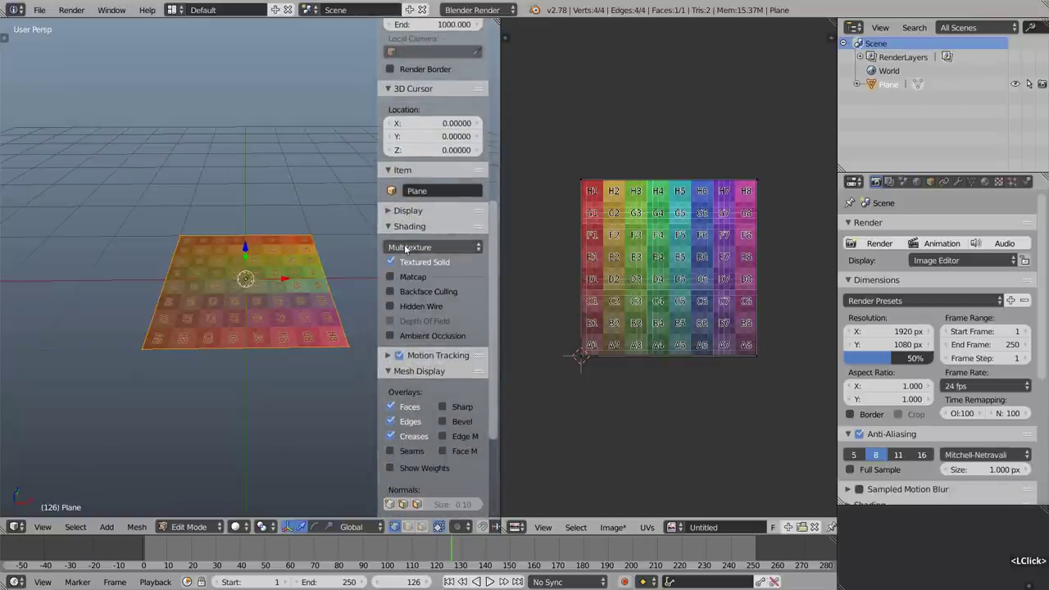
scroll(280, 305, up, 2)
key(n)
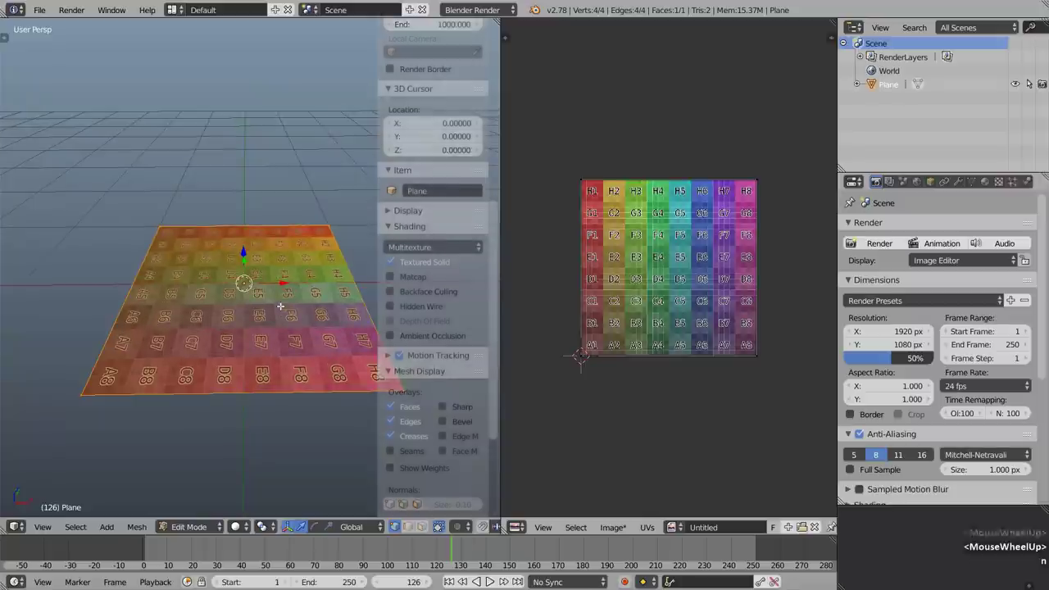
middle_drag(280, 306, 275, 328)
scroll(275, 334, down, 1)
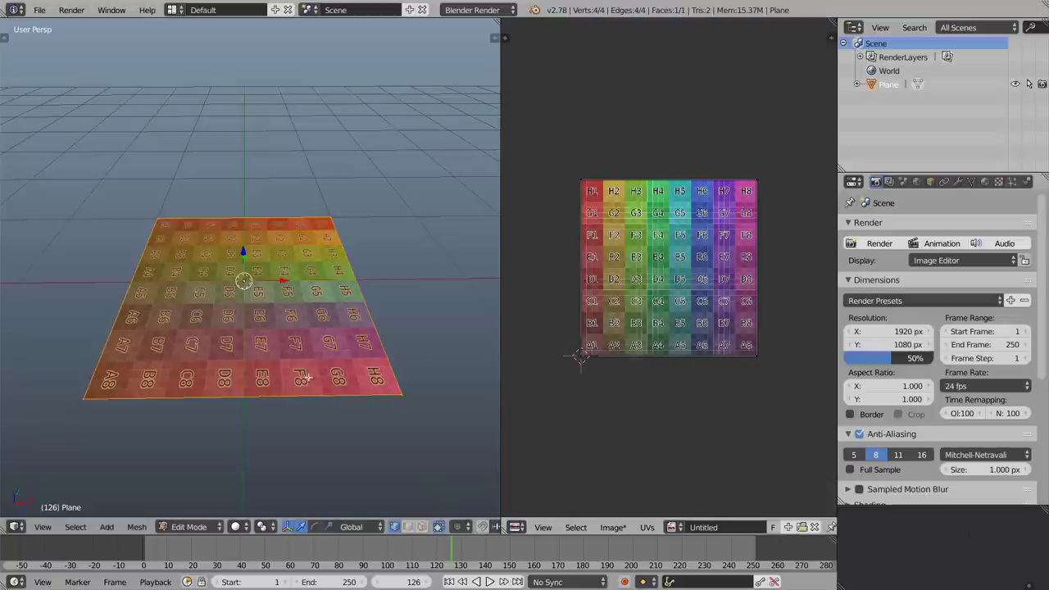
Rotate all of the plane's UVs by 90 degrees and return to Object Mode.
key(a)
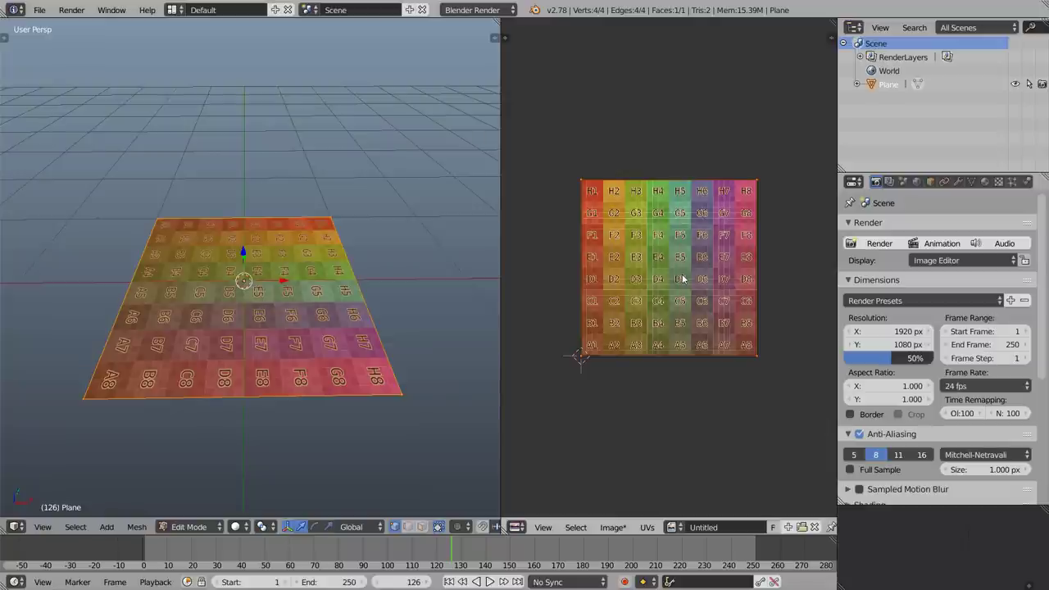
text(r)
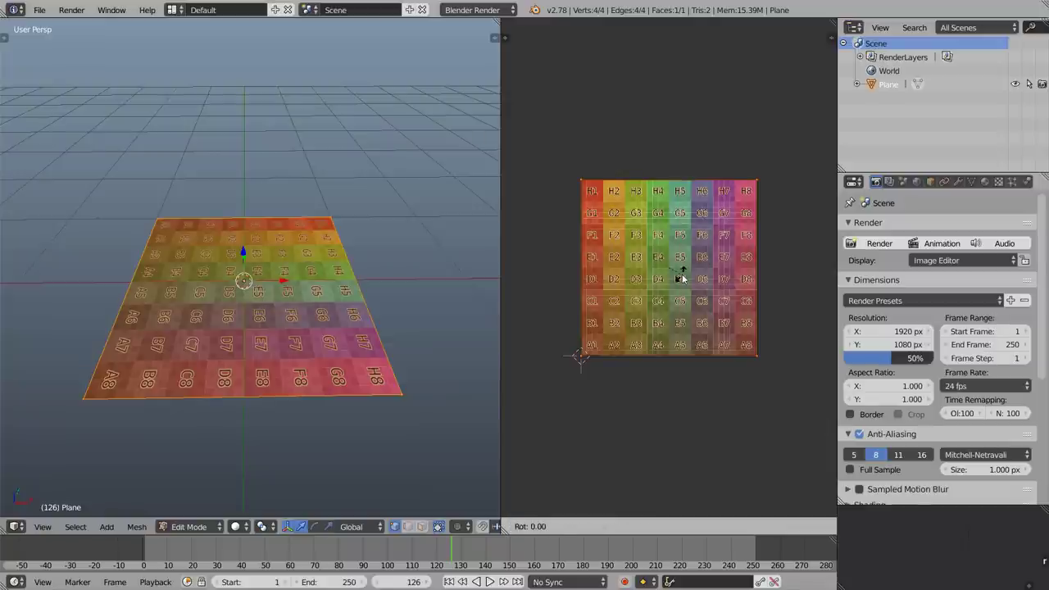
text(90)
key(Return)
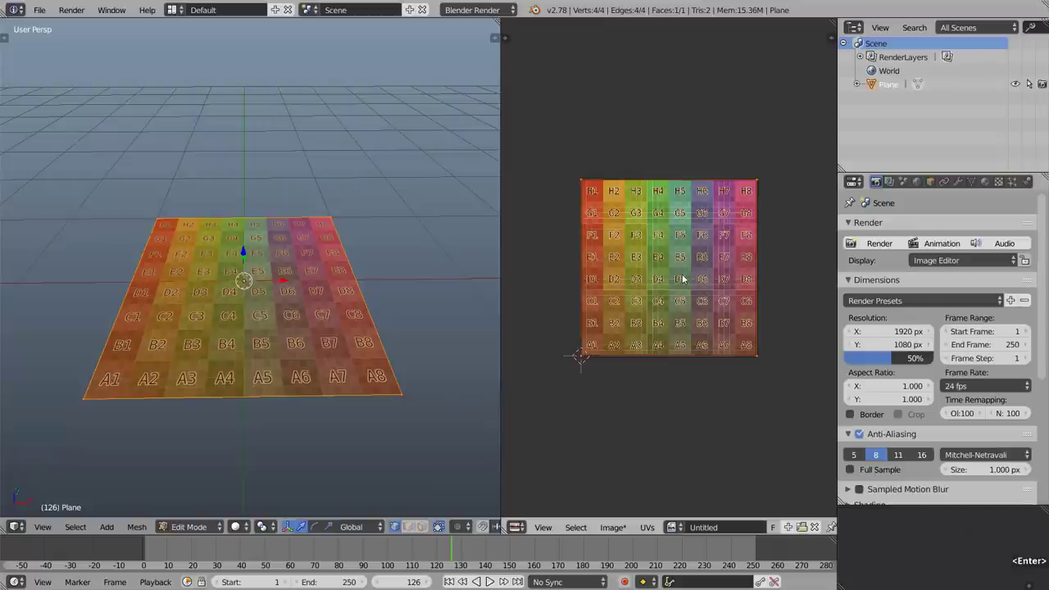
key(Tab)
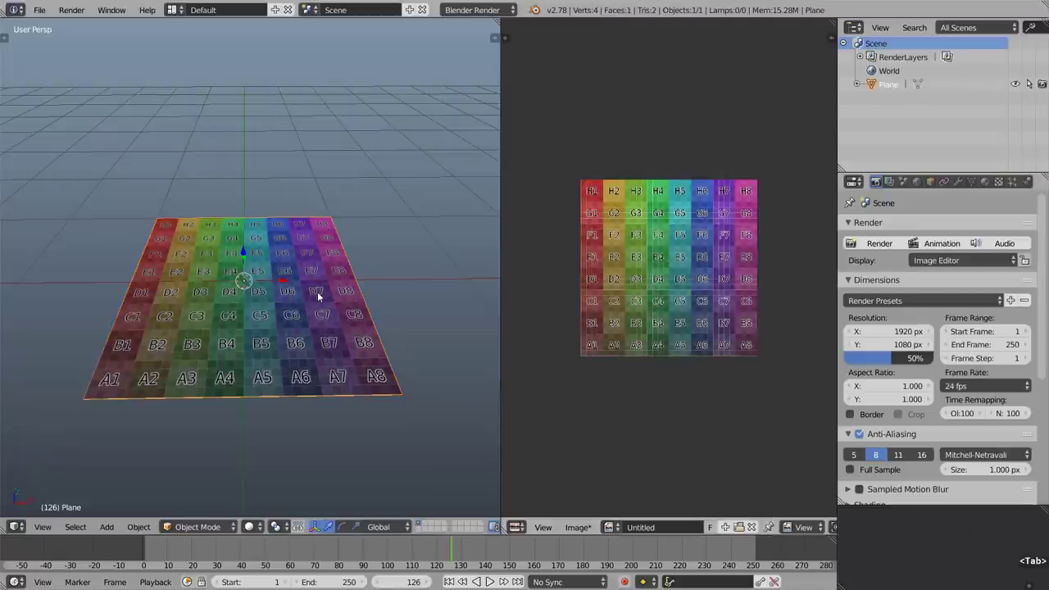
Add a UV Warp modifier to the plane and set its From object to Plane.
click(955, 182)
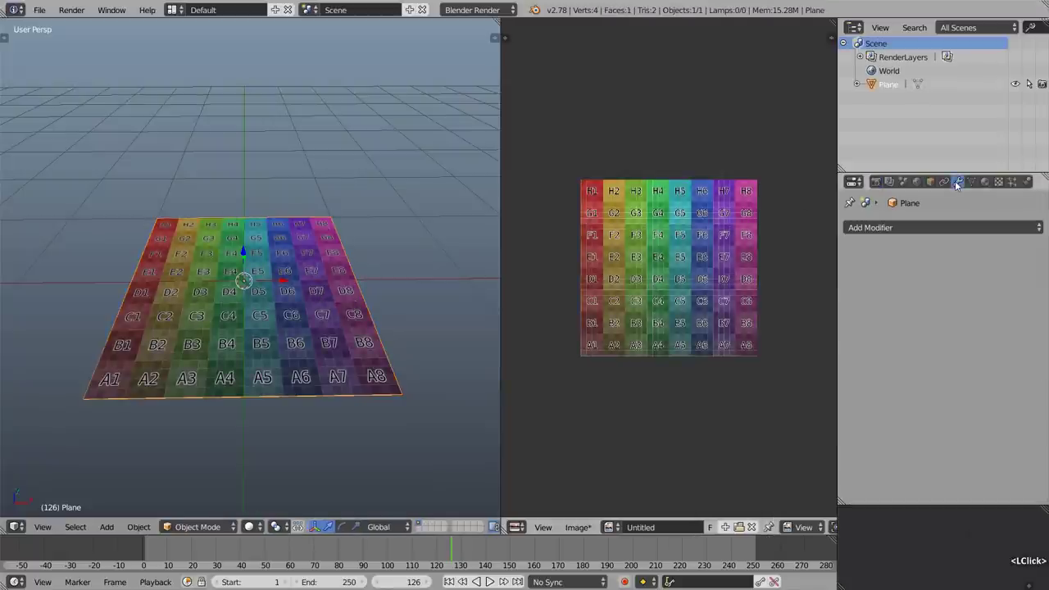
click(918, 227)
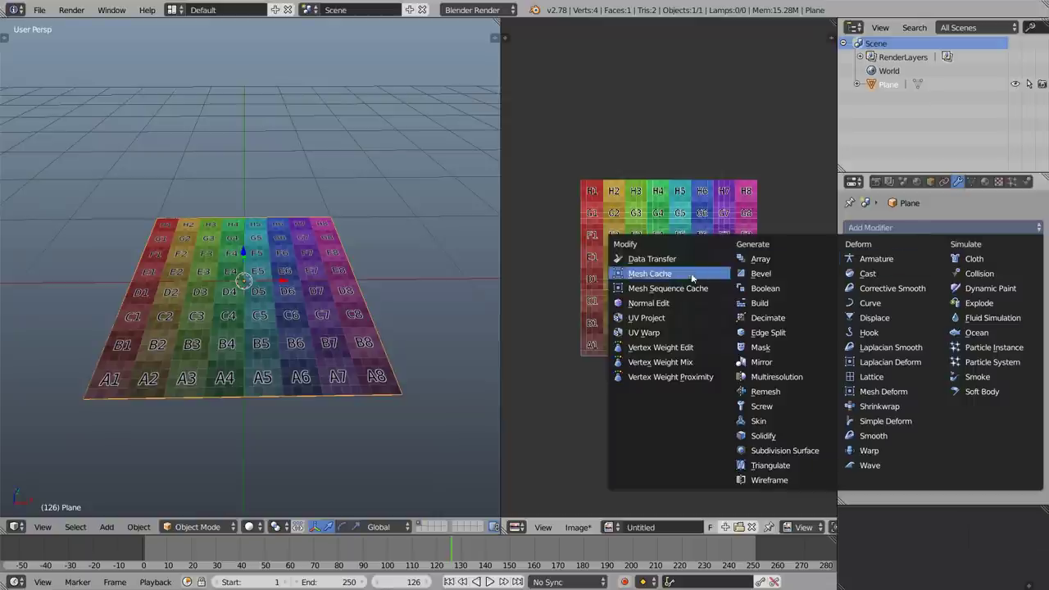
click(689, 338)
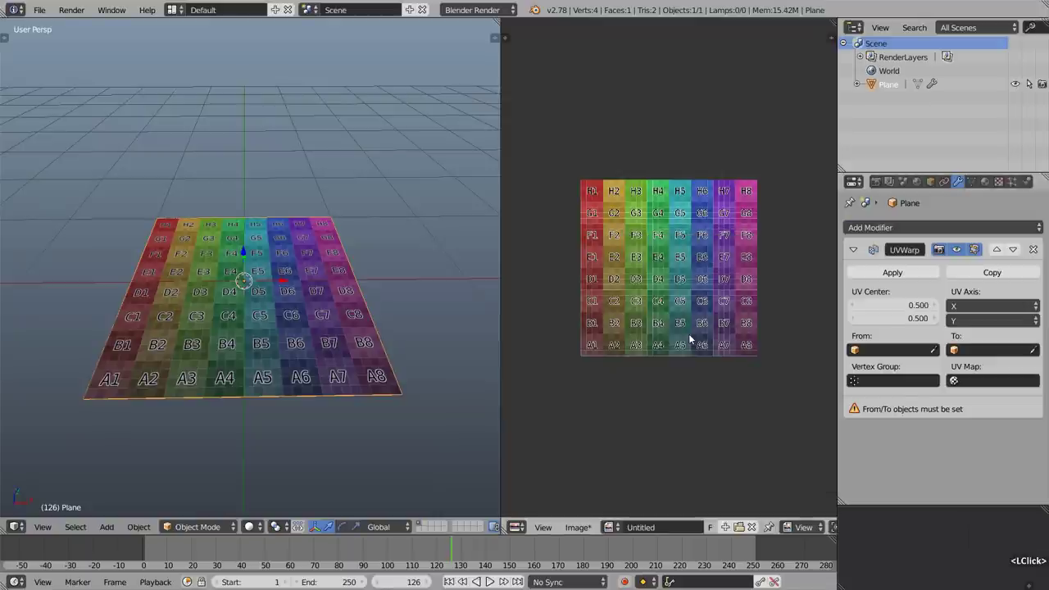
click(891, 349)
click(888, 367)
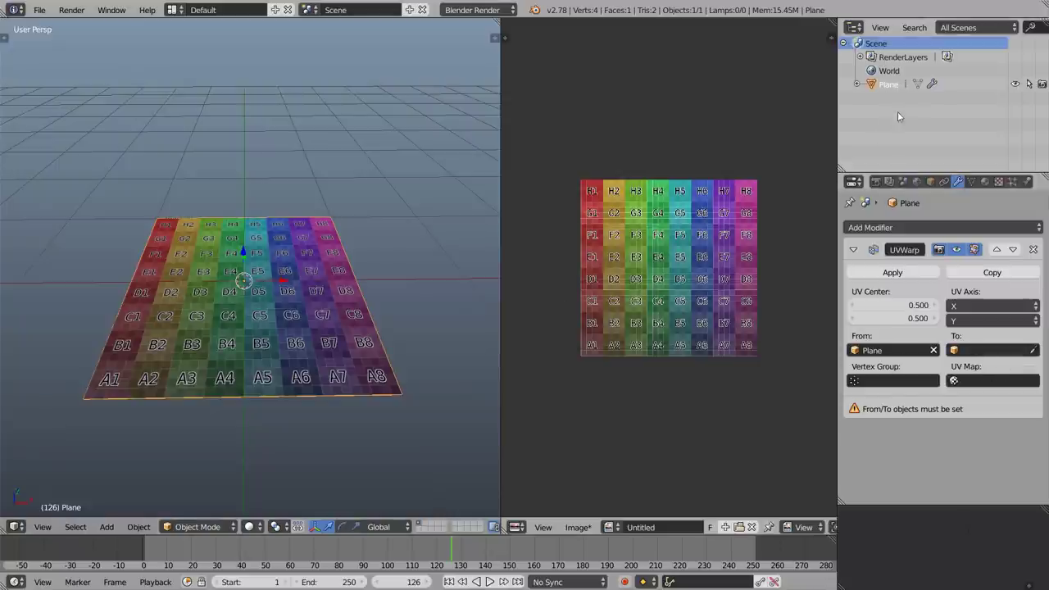
Add a Plain Axes empty at the centre of the plane and reselect the plane.
key(shift+a)
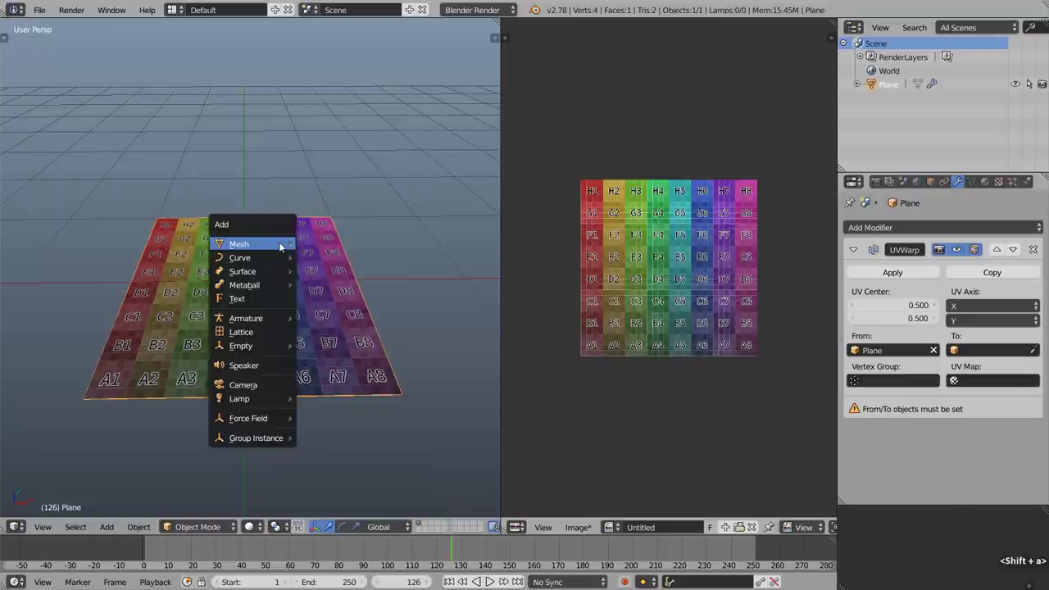
click(259, 346)
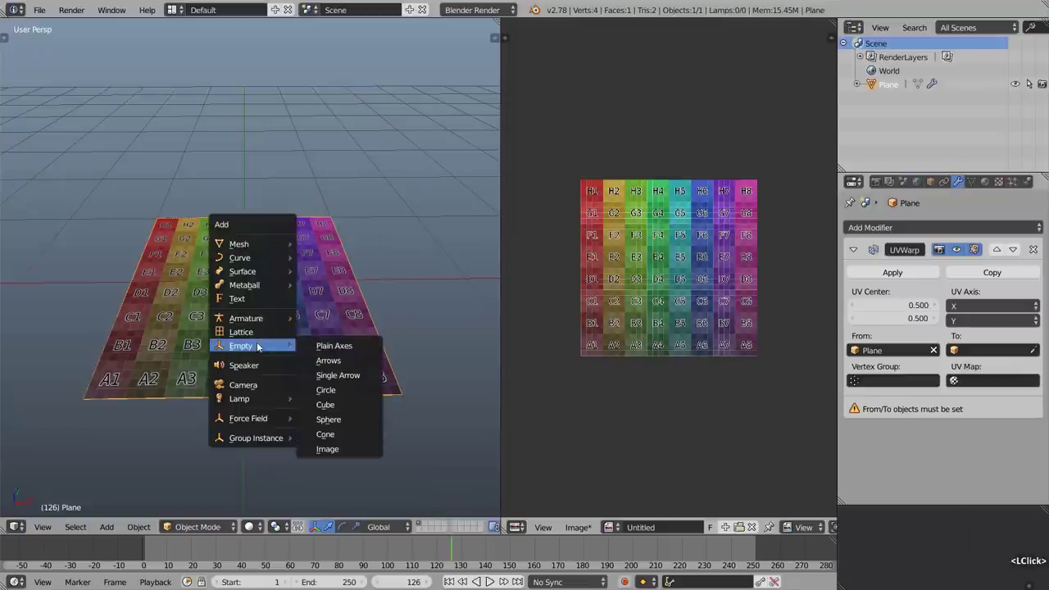
click(334, 345)
right_click(319, 323)
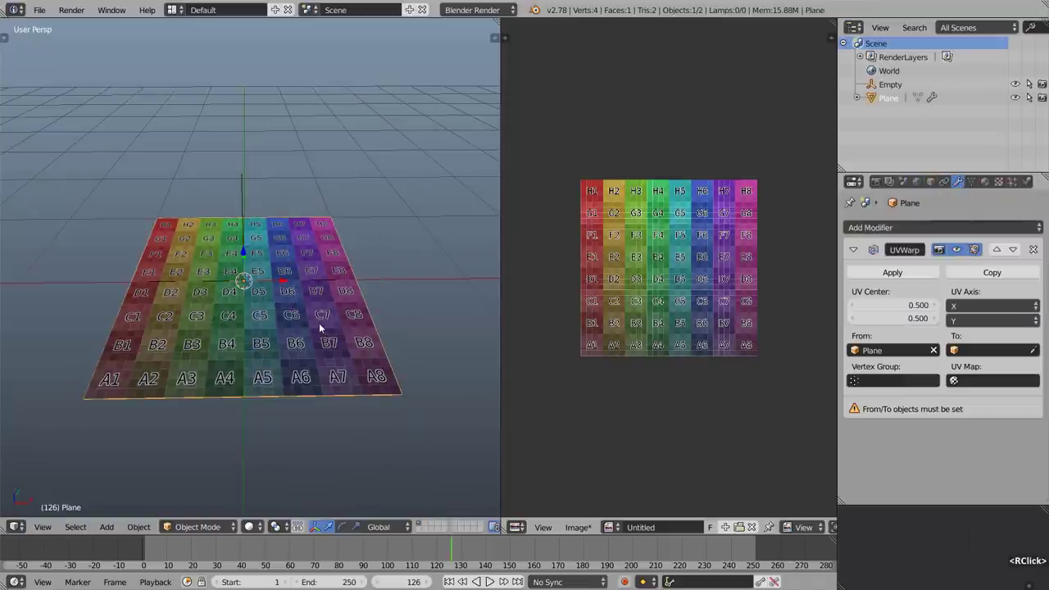
Set the UV Warp modifier's To object to Empty and its UV Map to UVMap.
click(996, 351)
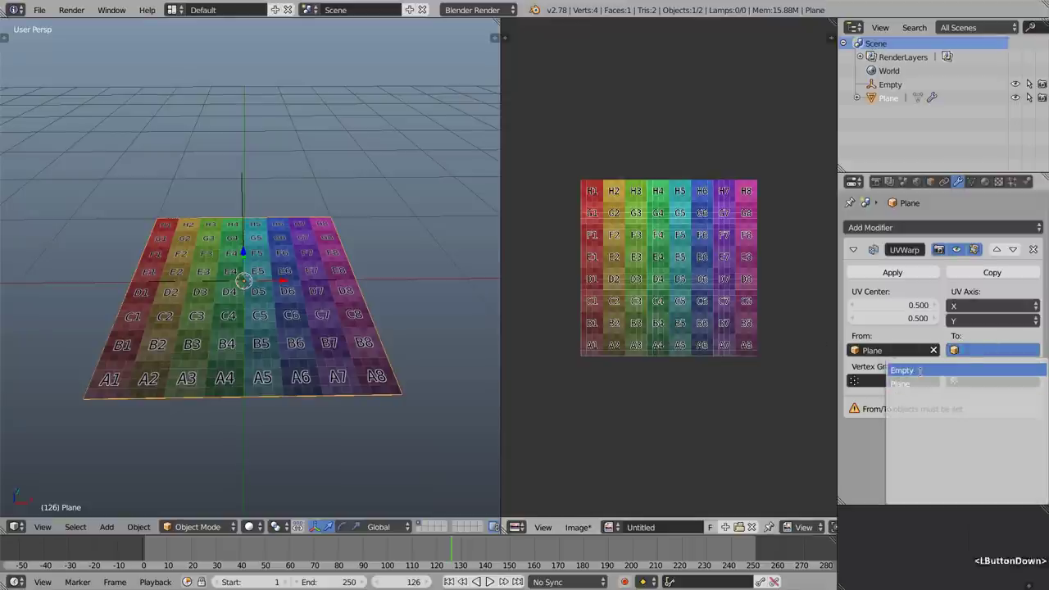
click(919, 370)
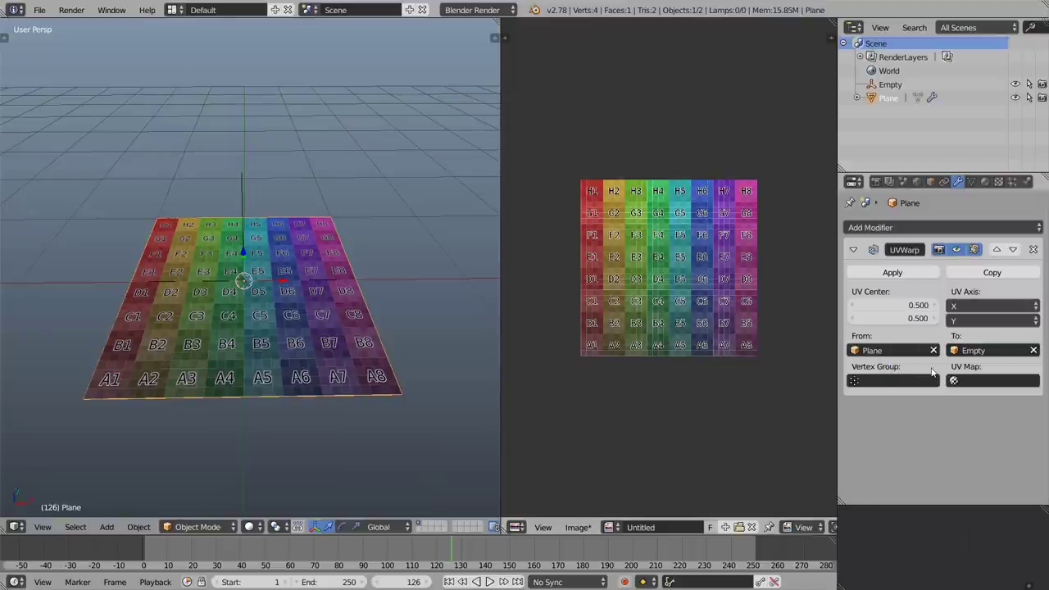
click(985, 385)
click(953, 402)
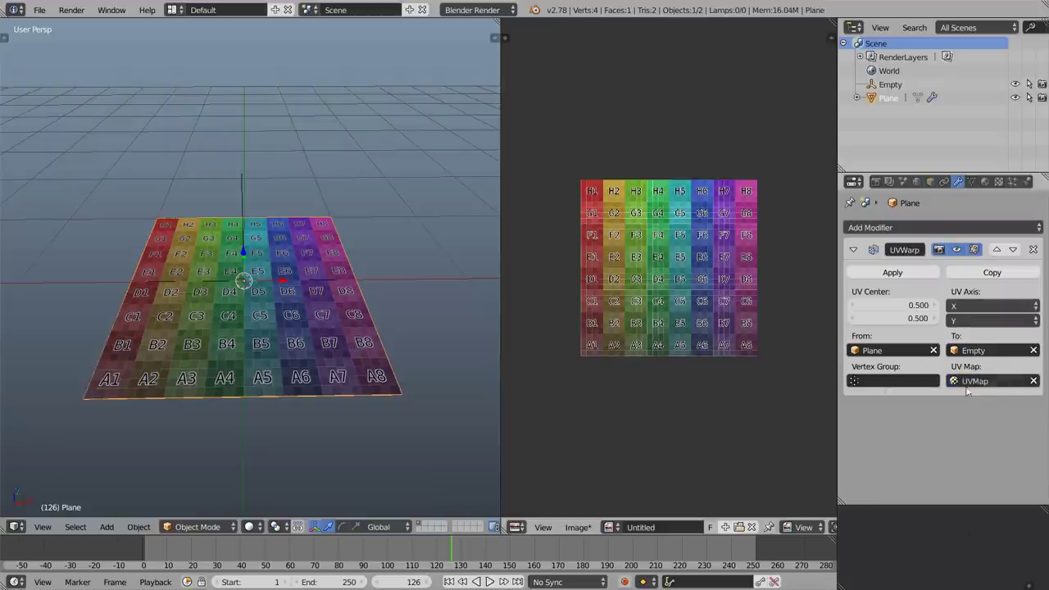
Try moving the empty along the X axis and along the Y axis to preview the warp on the plane.
right_click(240, 191)
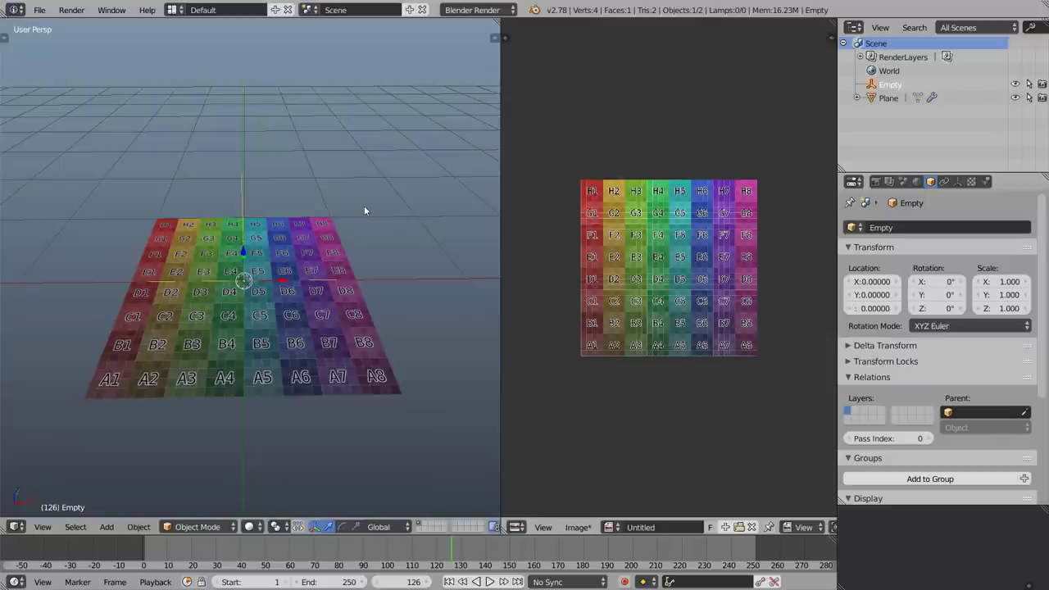
key(g)
key(x)
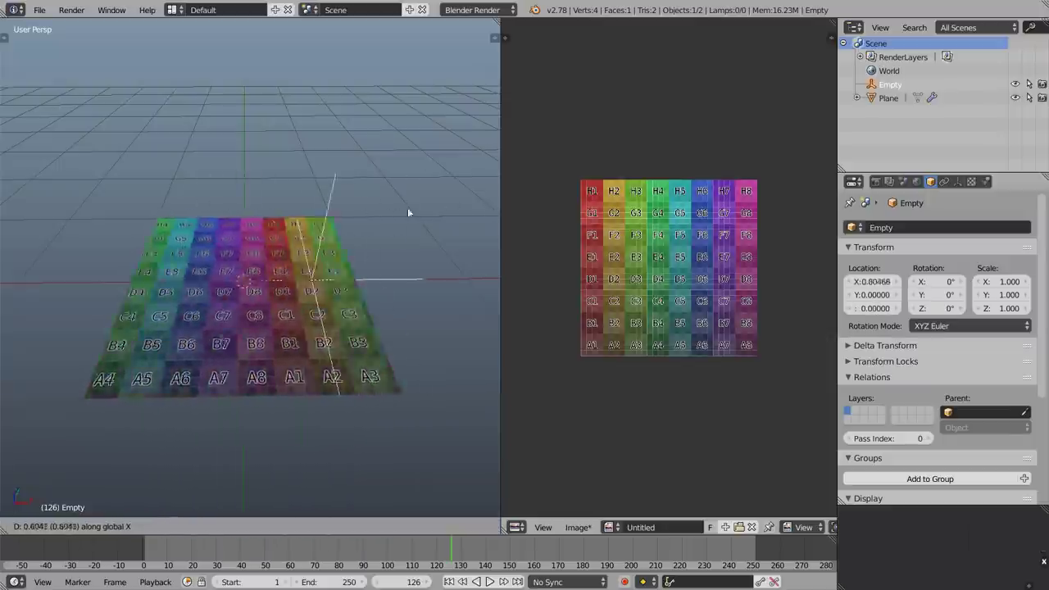
right_click(390, 242)
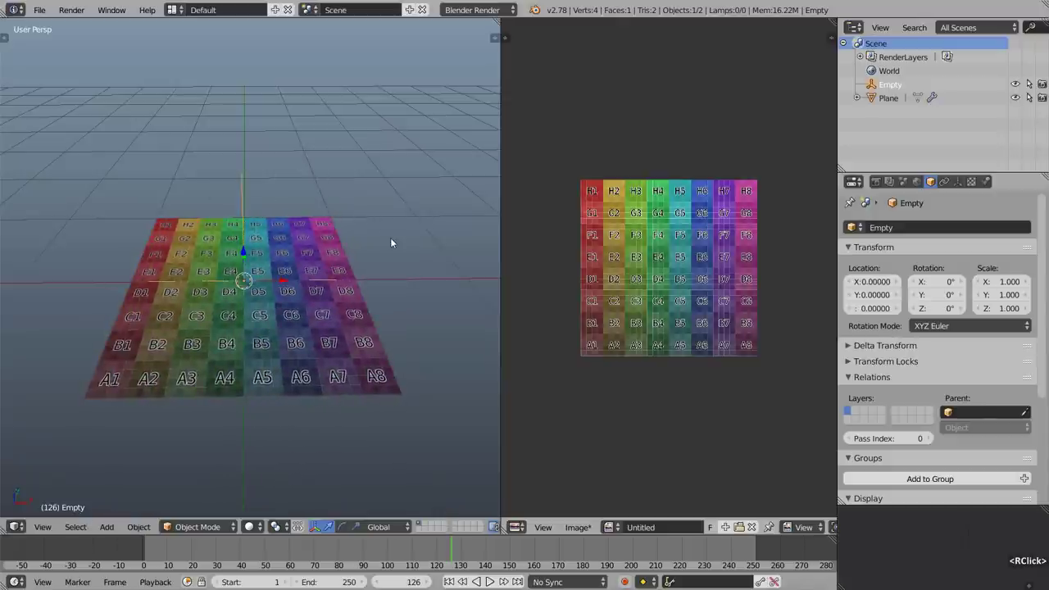
key(g)
key(y)
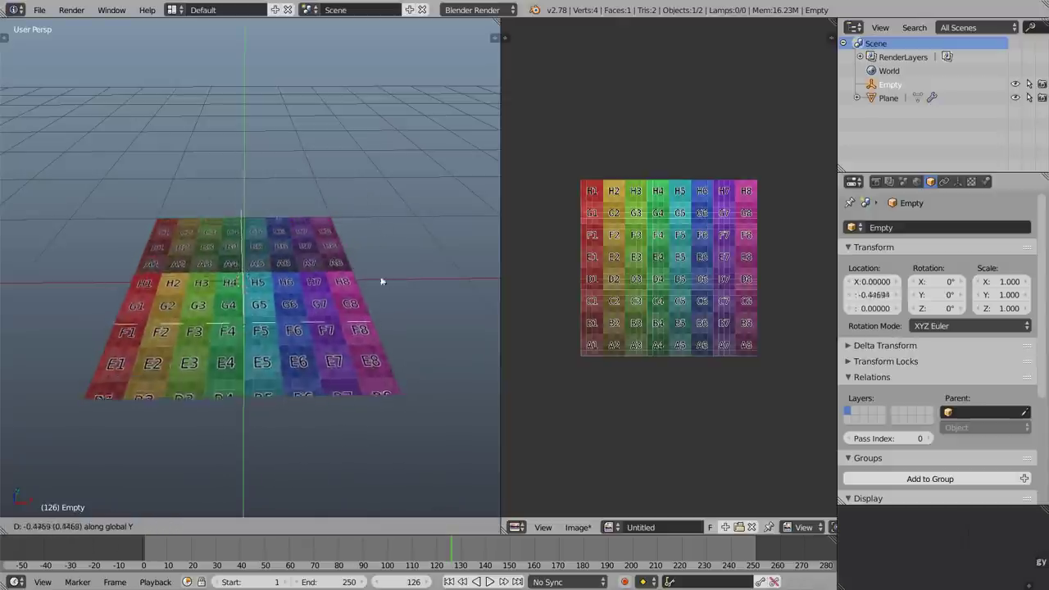
right_click(370, 257)
Try scaling and rotating the empty to preview how the plane's texture follows it.
key(s)
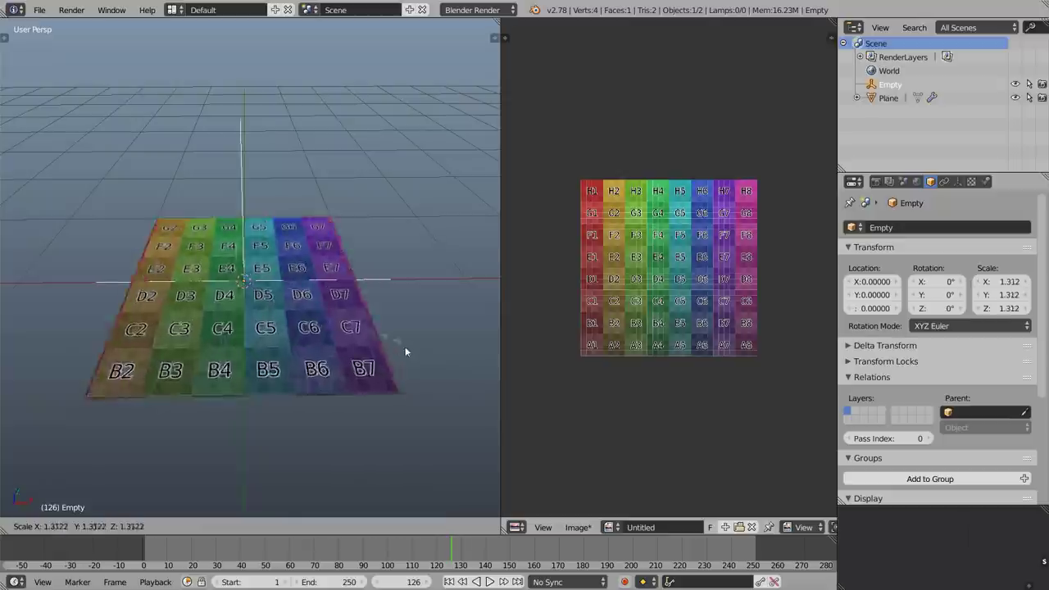
right_click(390, 342)
key(r)
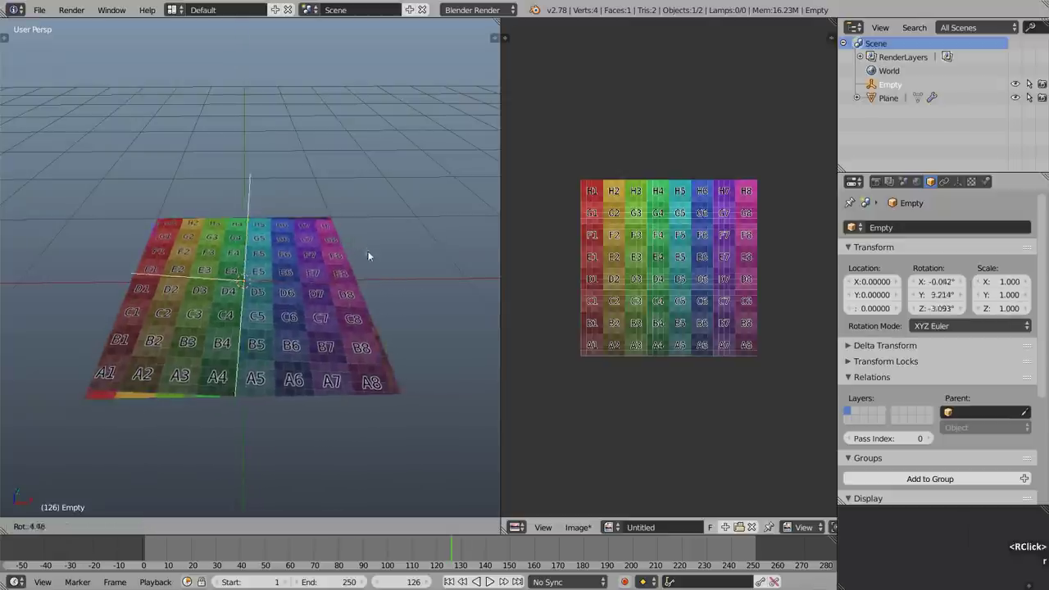
right_click(362, 386)
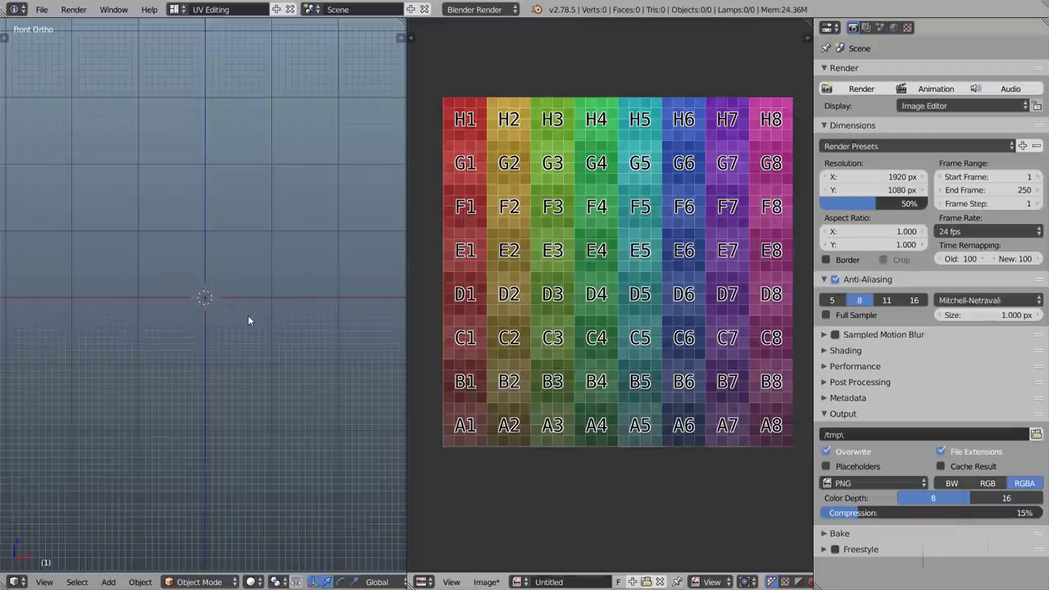
Add a Monkey mesh at the origin of the empty UV Editing scene.
key(shift+a)
mouse_move(155, 247)
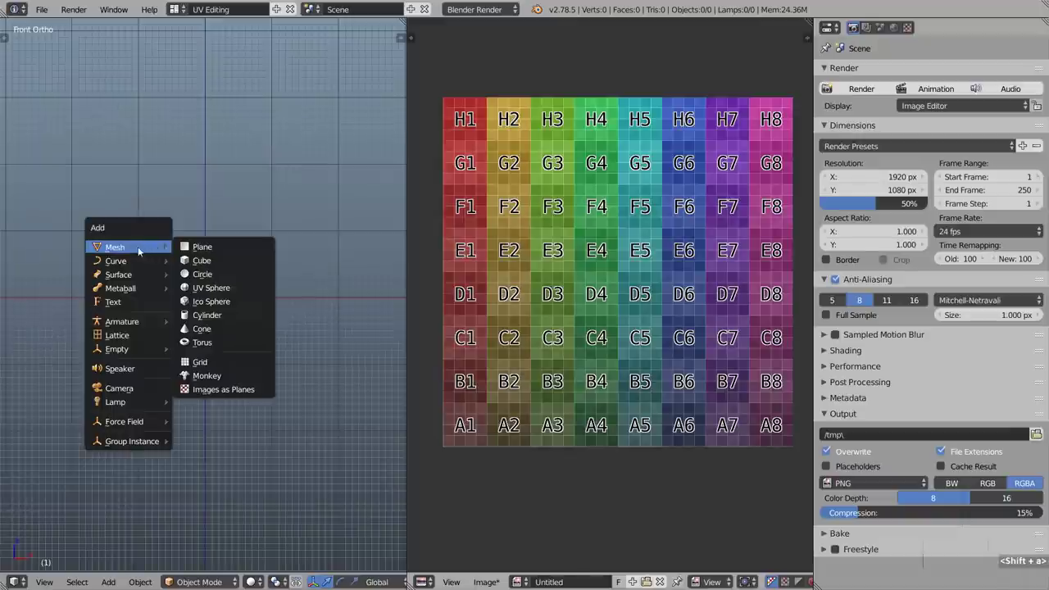
click(246, 382)
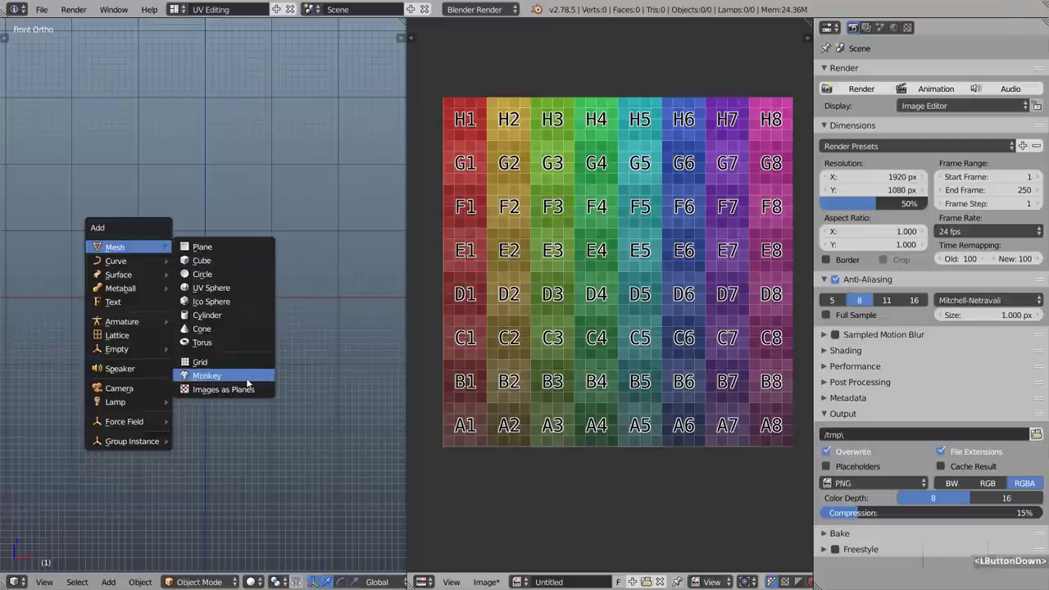
key(t)
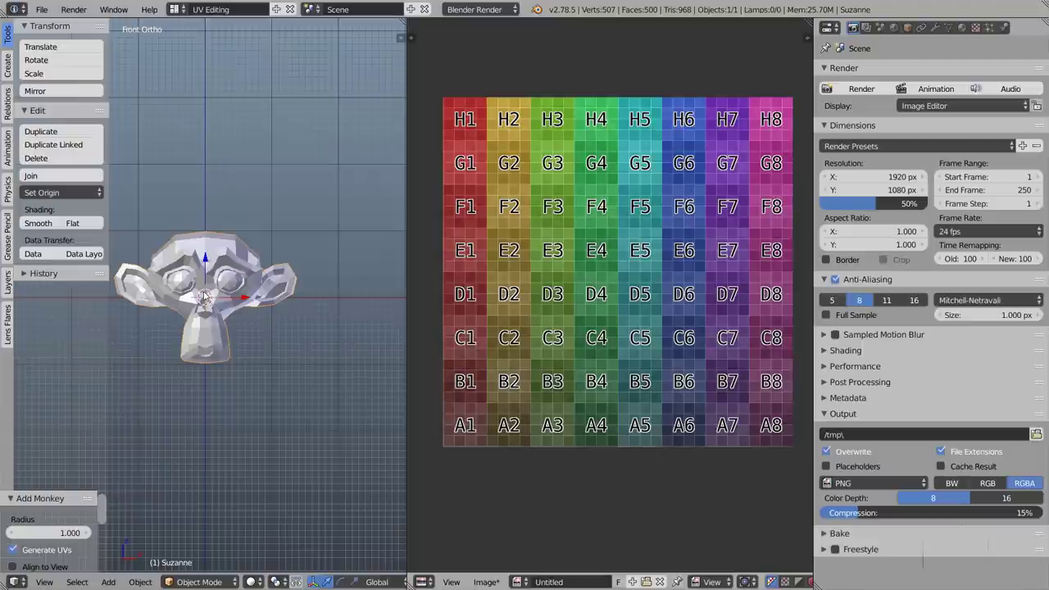
key(t)
scroll(204, 297, up, 4)
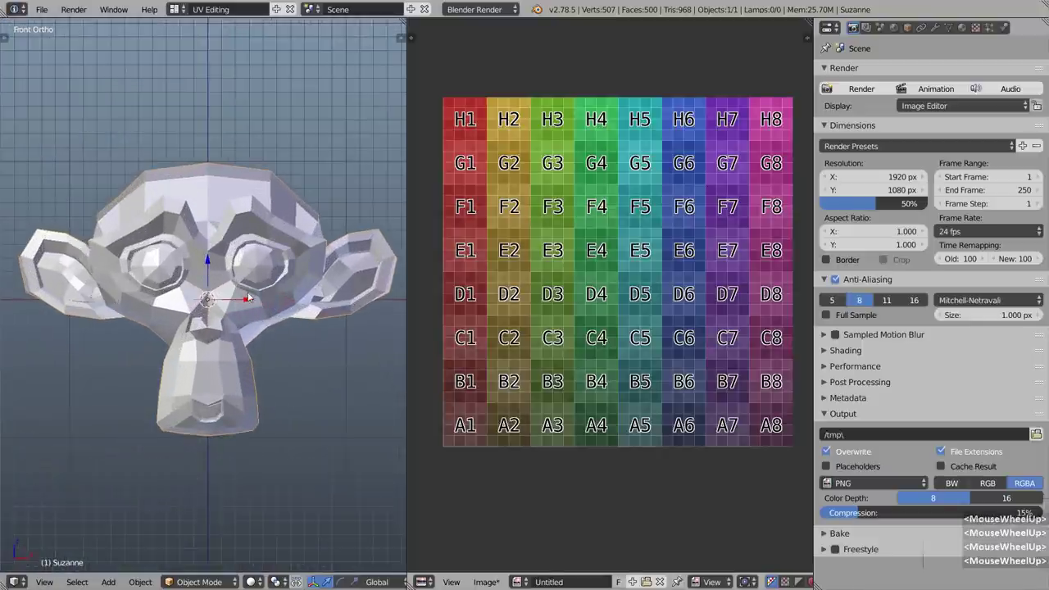
Put the monkey in Edit Mode and assign the Untitled colour grid image to its UVs.
key(Tab)
scroll(610, 295, up, 5)
middle_drag(602, 316, 610, 327)
click(581, 582)
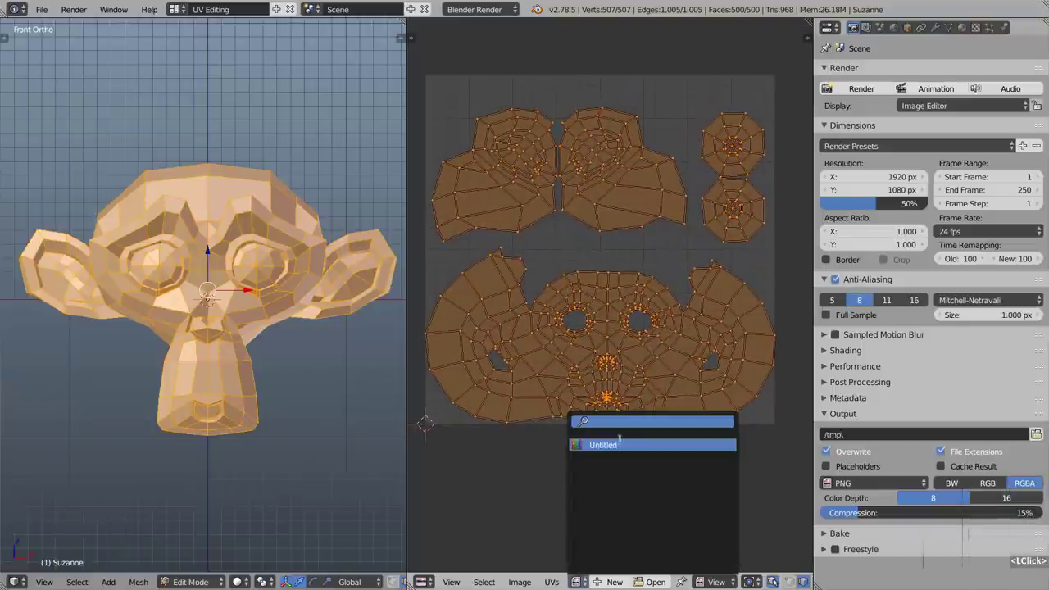
click(648, 444)
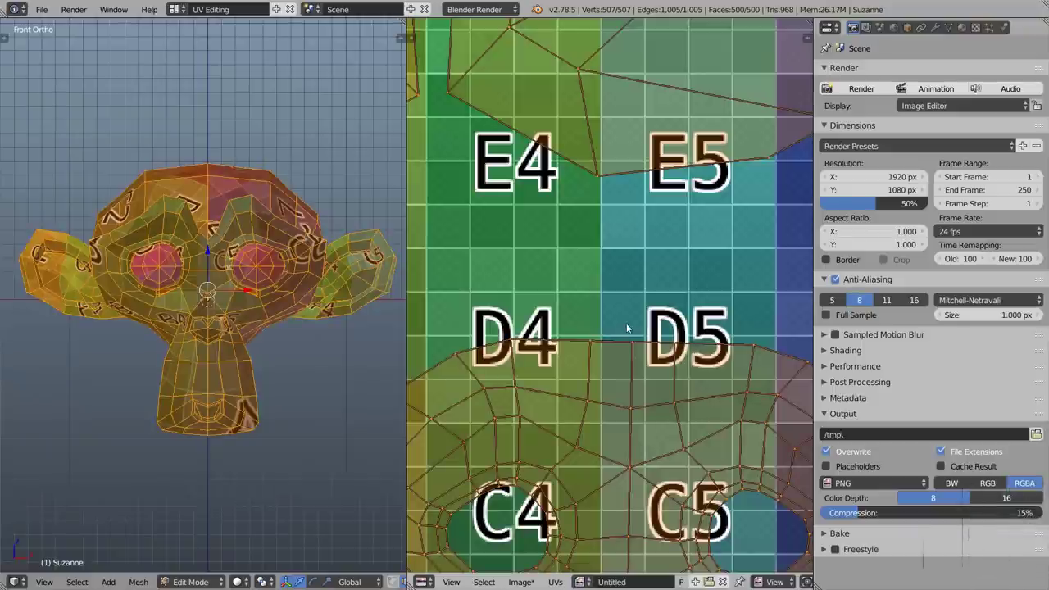
key(Home)
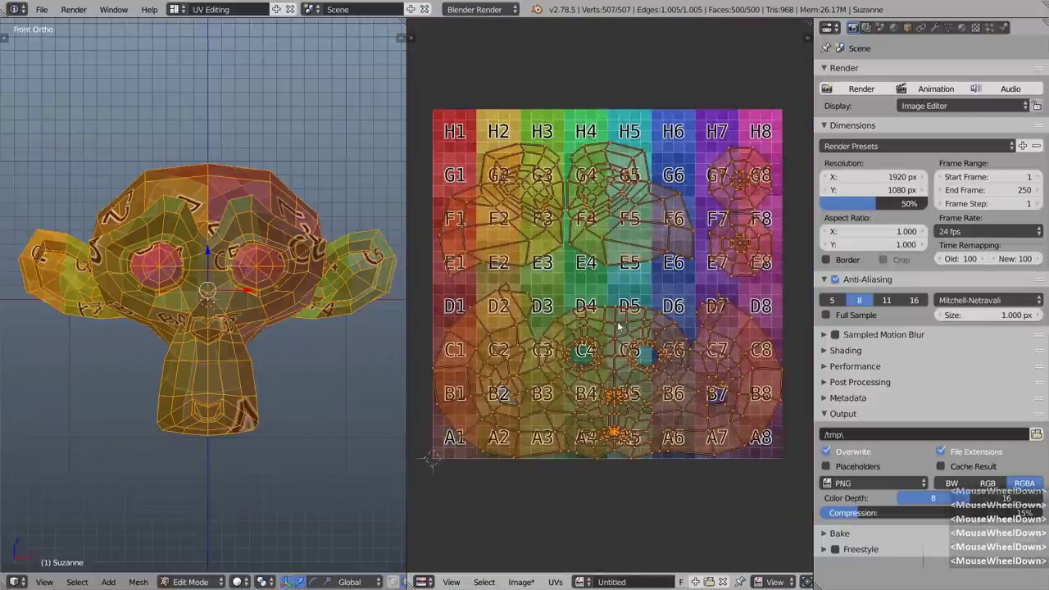
Check the 3D view's shading properties and examine the textured monkey from another angle.
key(n)
scroll(337, 450, down, 6)
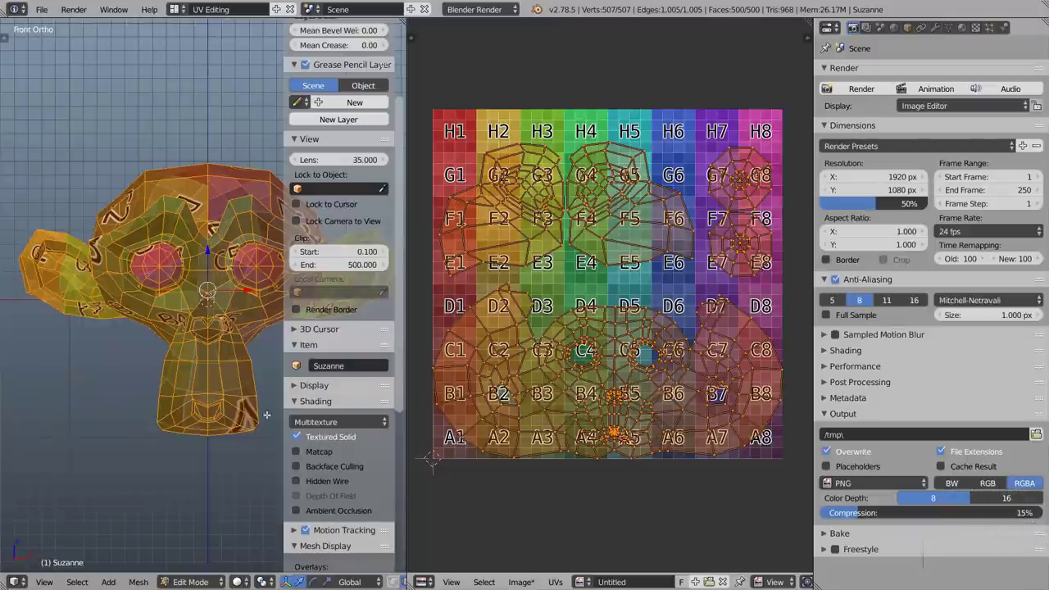
key(n)
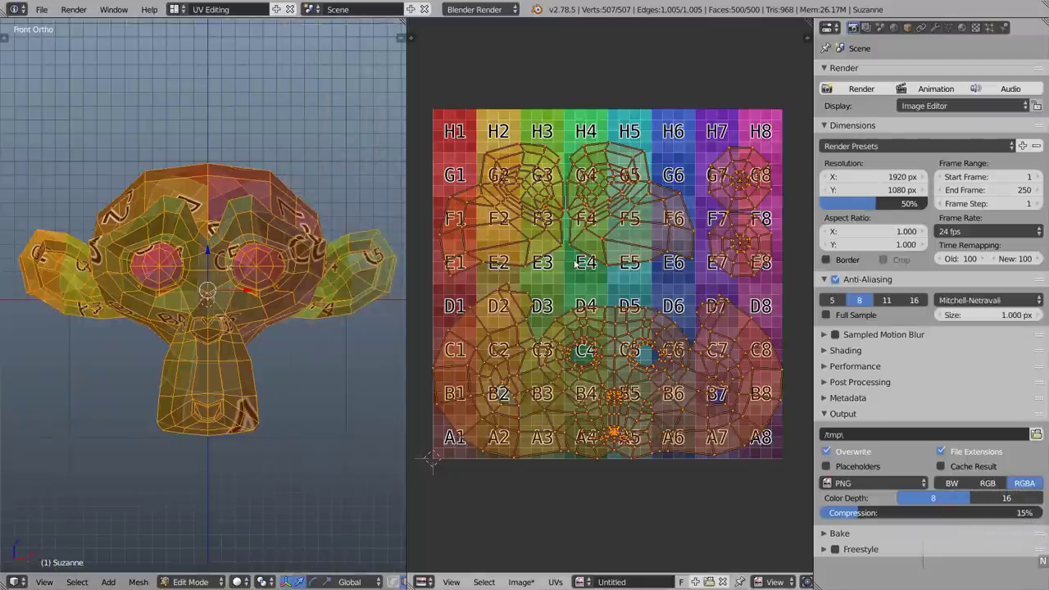
middle_drag(358, 259, 270, 274)
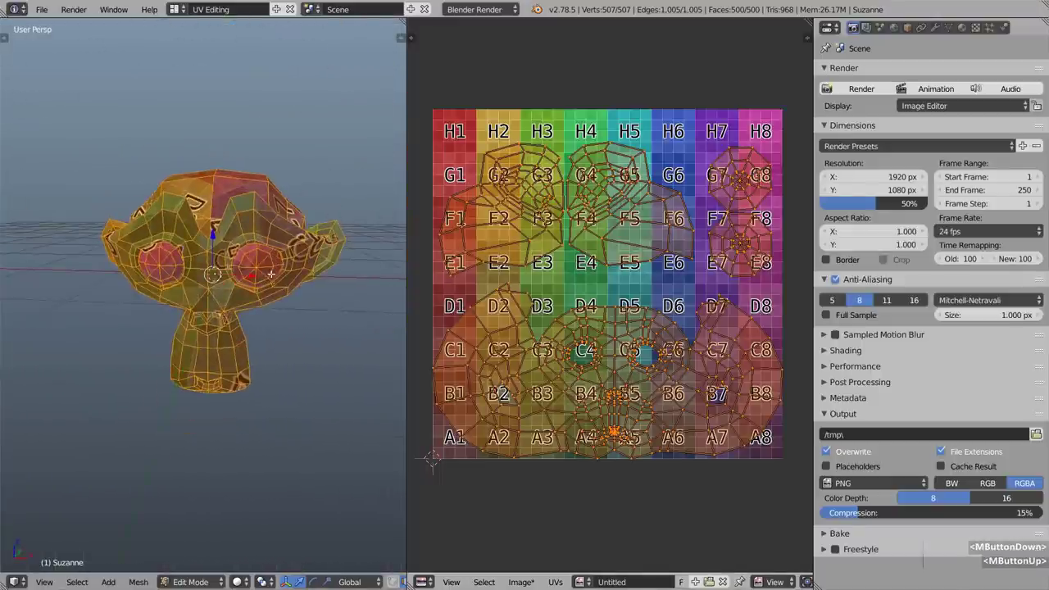
Return to Object Mode in front view and duplicate the monkey straight up along the Z axis.
key(KP_1)
scroll(222, 306, down, 4)
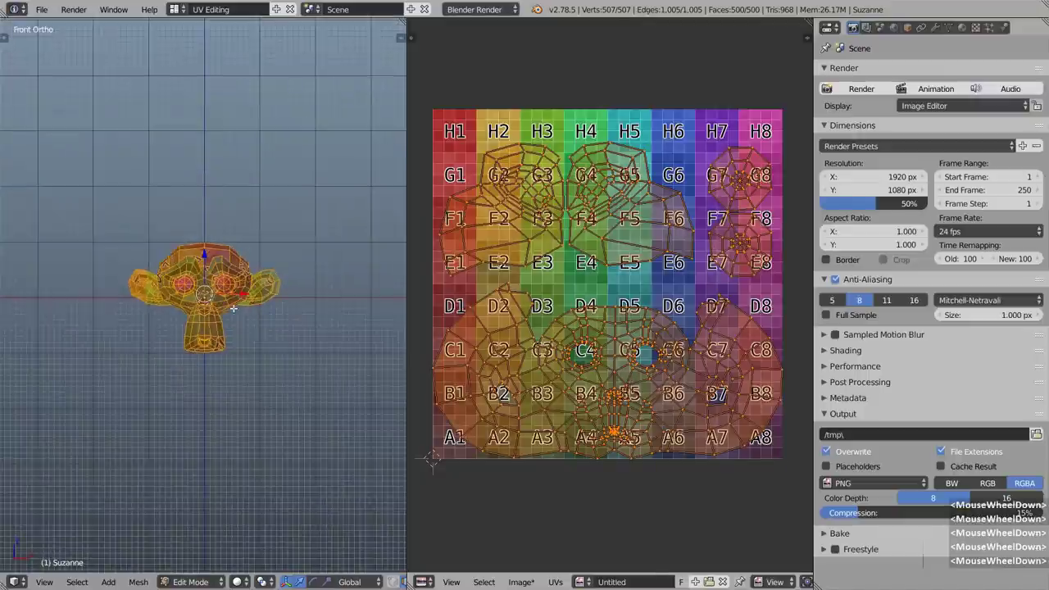
key(Tab)
shift+scroll(223, 306, up, 2)
key(shift+d)
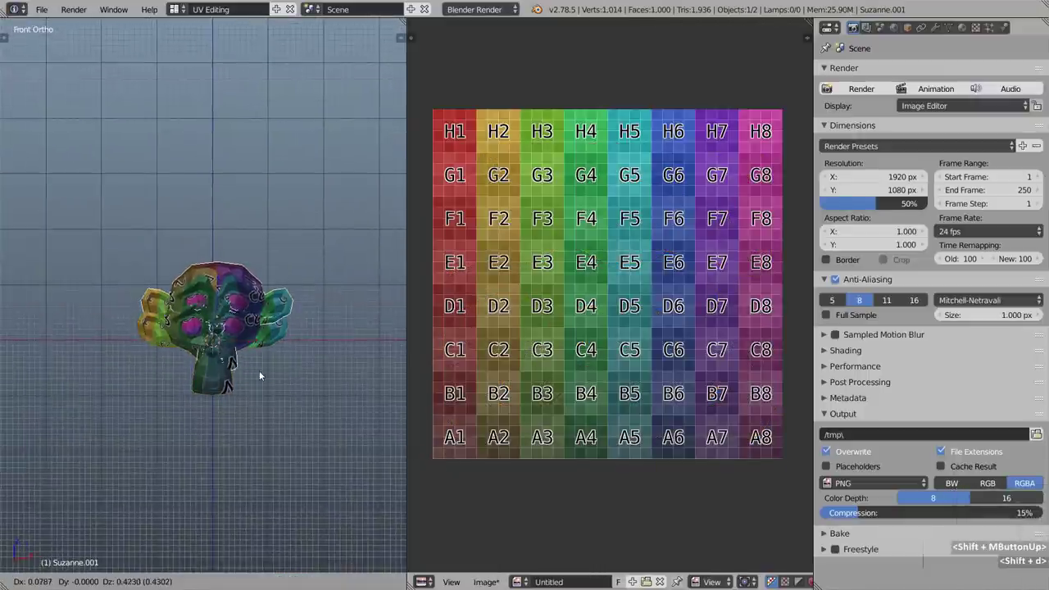
key(z)
click(254, 268)
scroll(242, 233, up, 3)
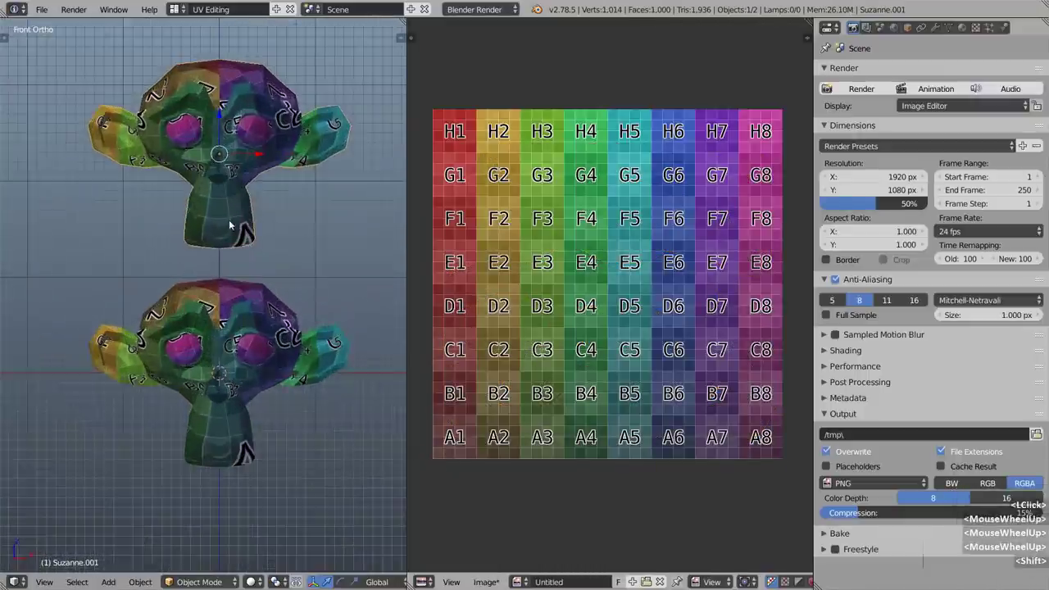
shift+middle_drag(236, 180, 228, 220)
Move the outer tip edge of the upper monkey's ear up and outward by about 0.09 units.
key(Tab)
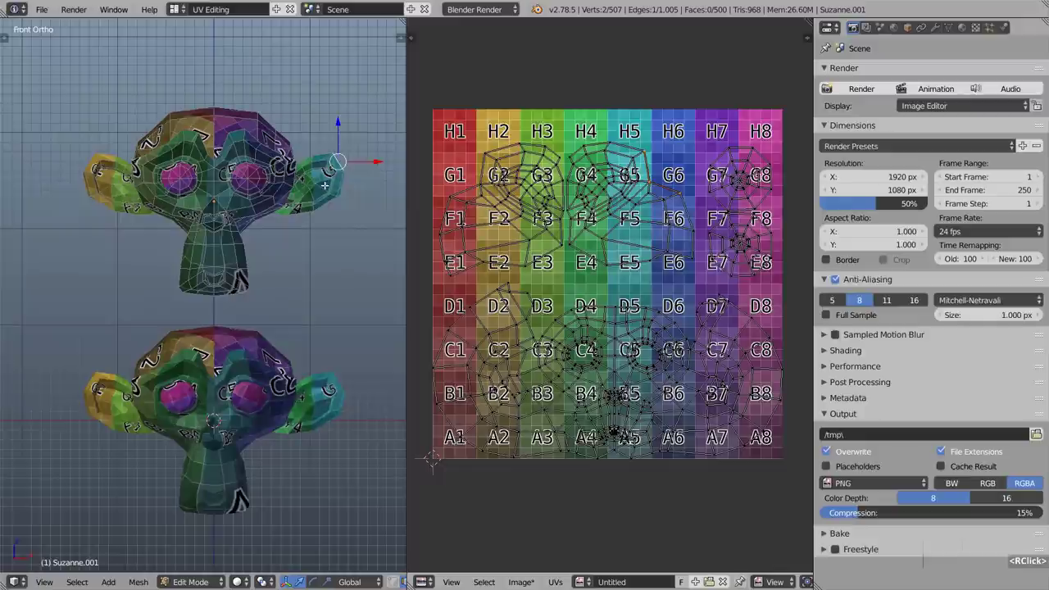
key(g)
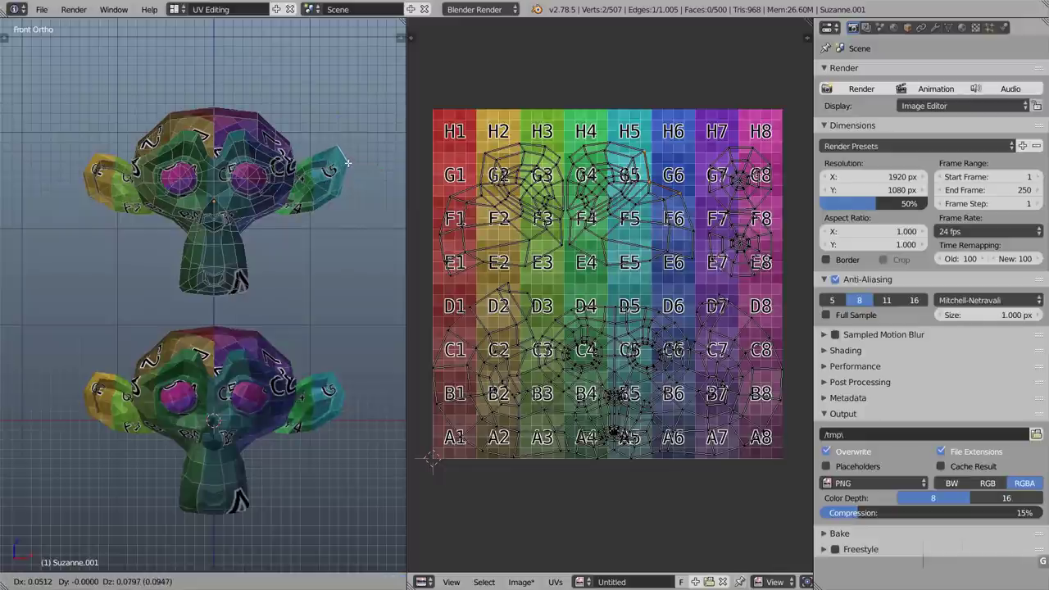
click(347, 162)
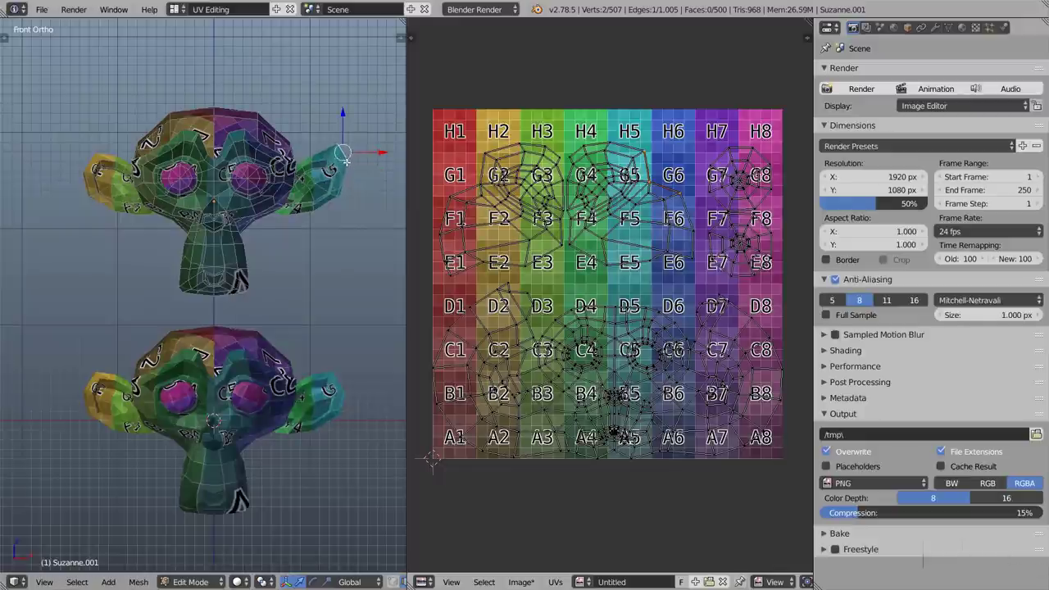
key(Tab)
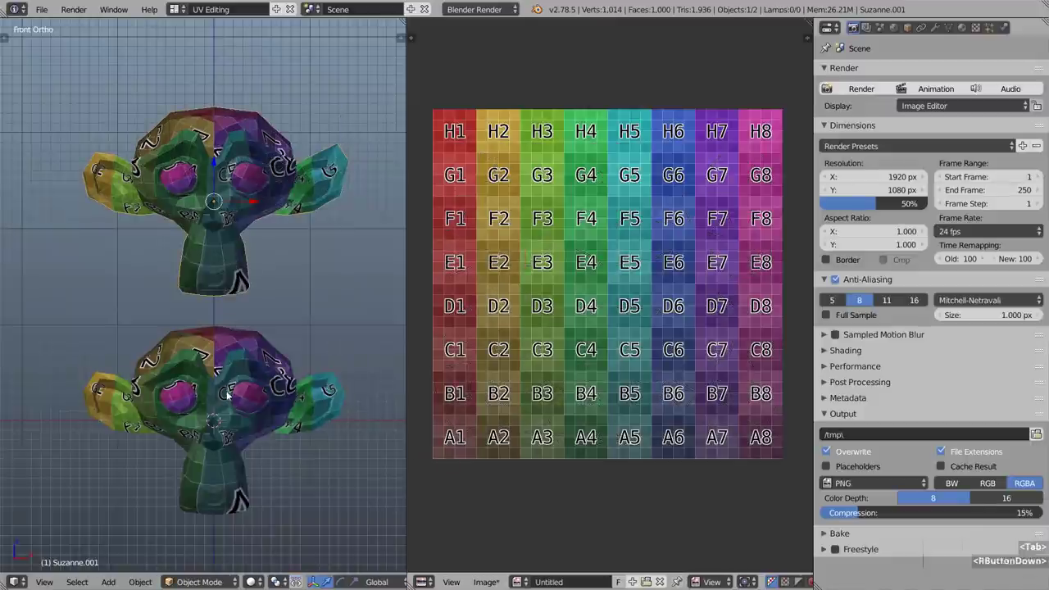
Inspect the lower monkey in Edit Mode and reselect the upper monkey.
right_click(229, 396)
key(Tab)
key(Tab)
right_click(230, 201)
Select the entire upper monkey mesh in Edit Mode and unwrap it into a new UV layout.
key(Tab)
key(a)
key(a)
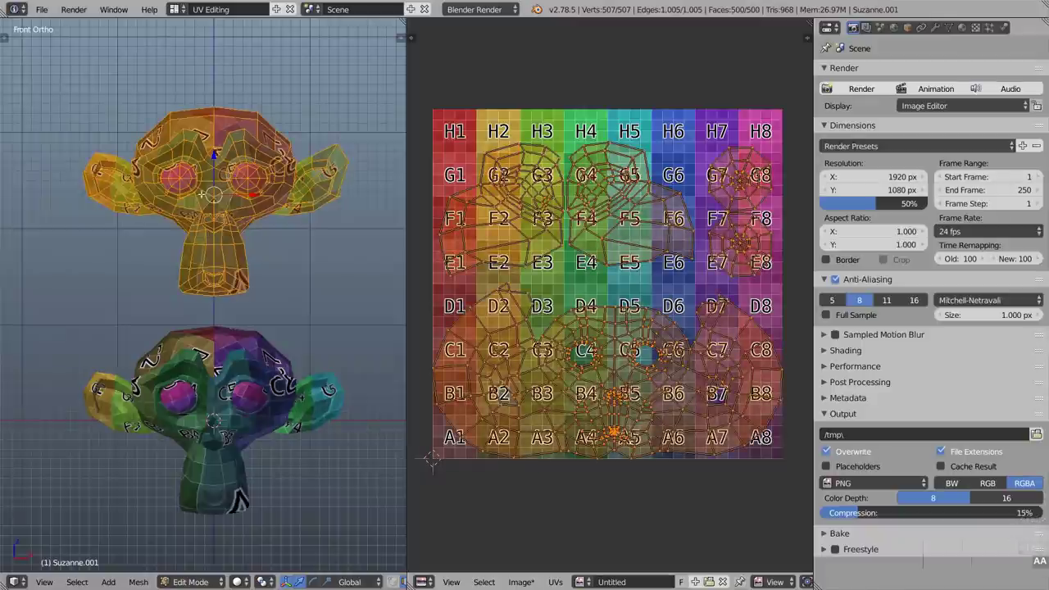
key(shift+r)
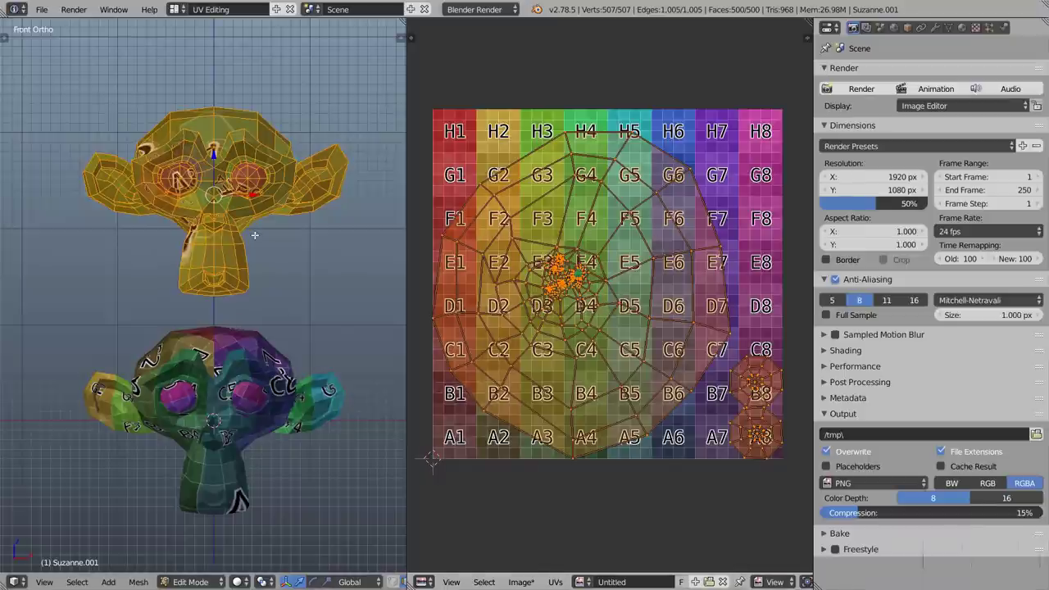
key(u)
click(187, 237)
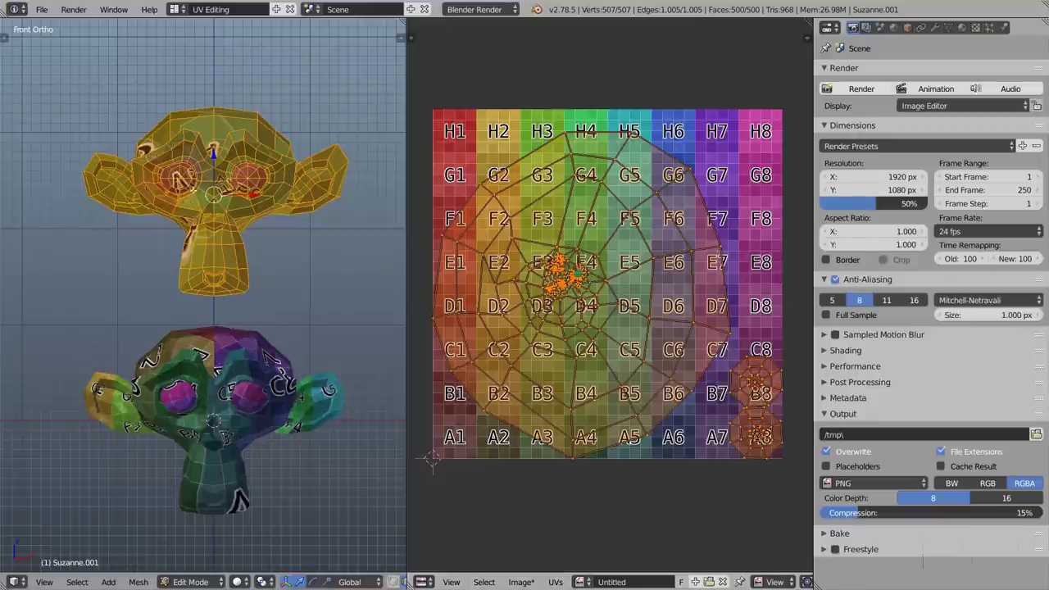
Return to Object Mode and select the lower monkey for comparison before reselecting the upper one.
key(Tab)
right_click(224, 385)
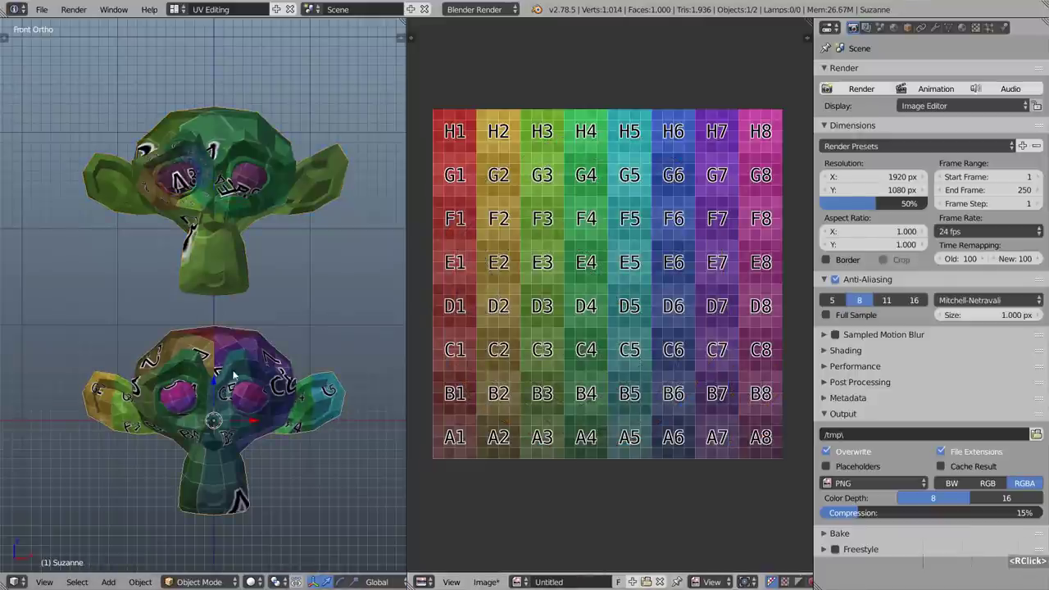
right_click(200, 163)
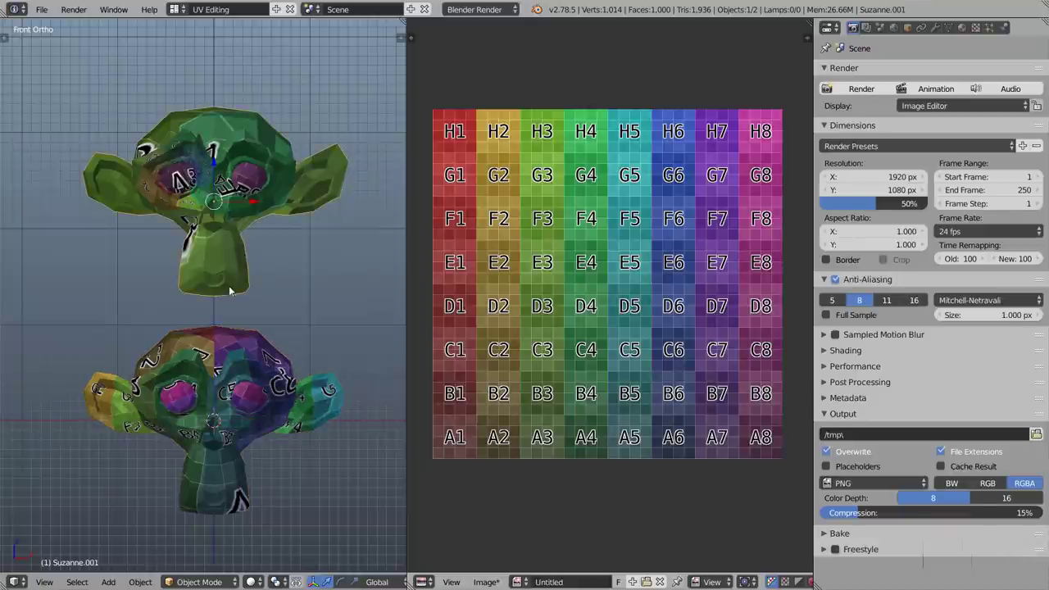
Add the lower monkey to the selection as the active object and transfer its UV maps to the upper monkey.
shift+right_click(219, 386)
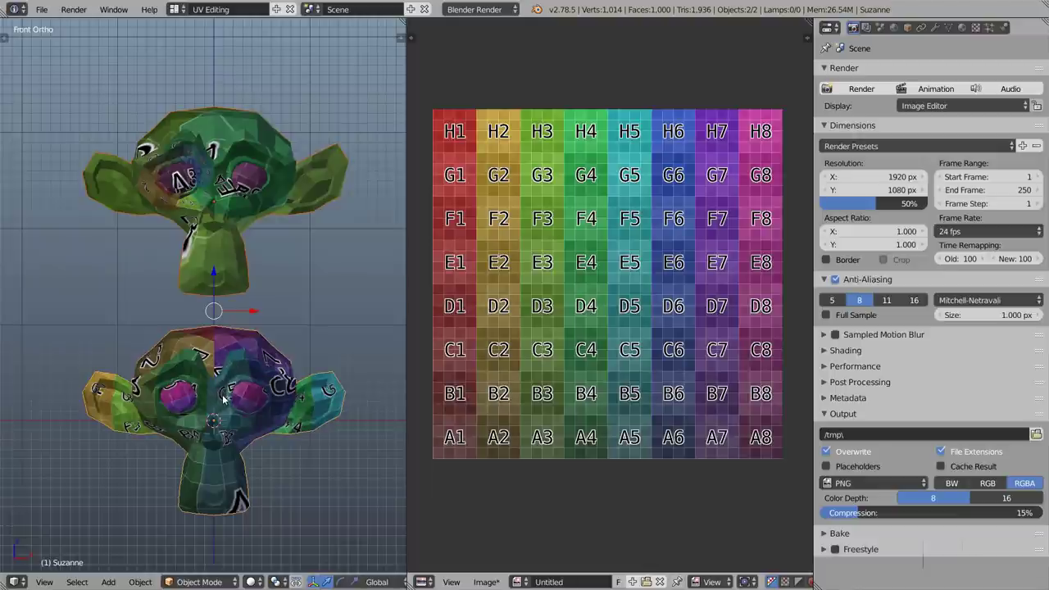
key(ctrl)
key(ctrl+l)
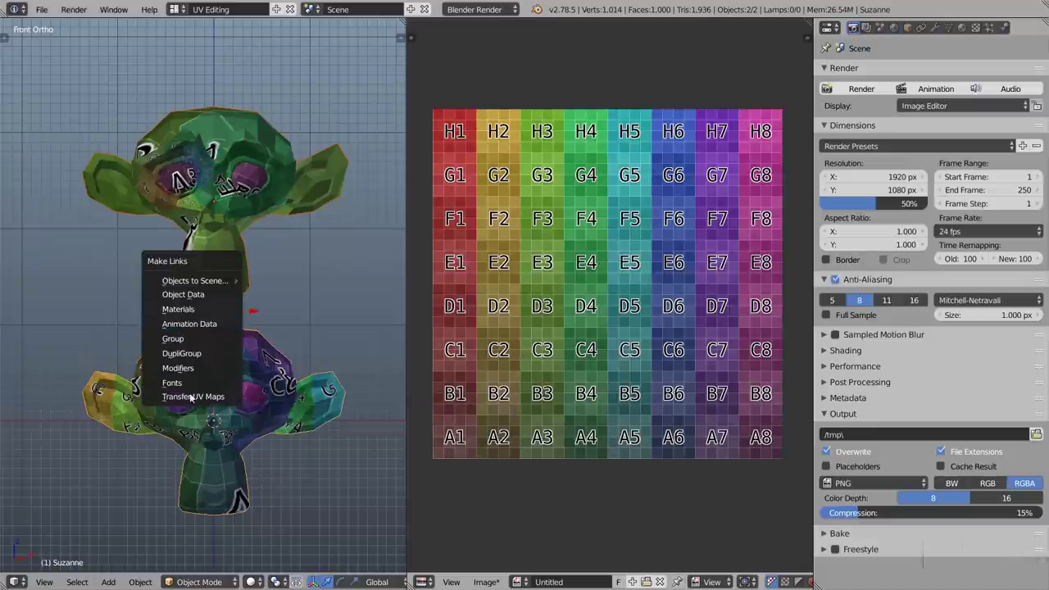
click(229, 398)
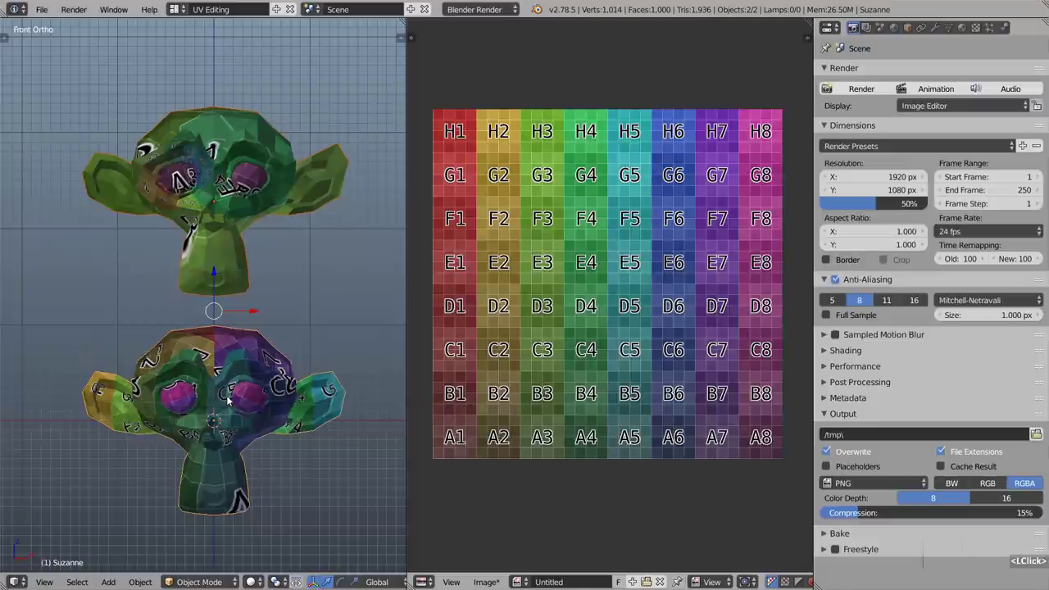
Reselect the upper monkey and examine its UV layout in Edit Mode, comparing its texture with the lower monkey's.
right_click(238, 162)
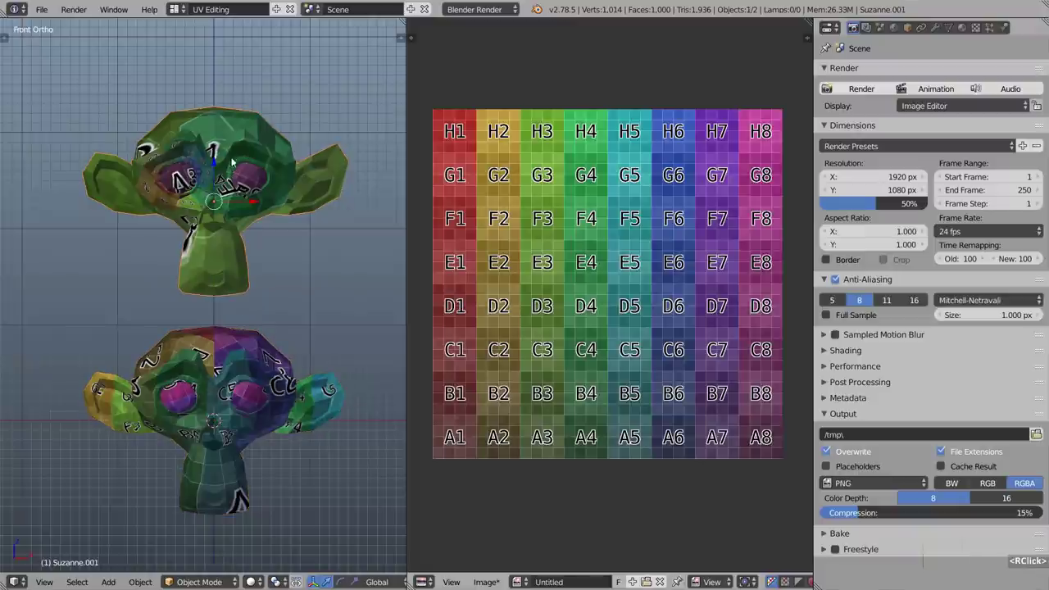
key(Tab)
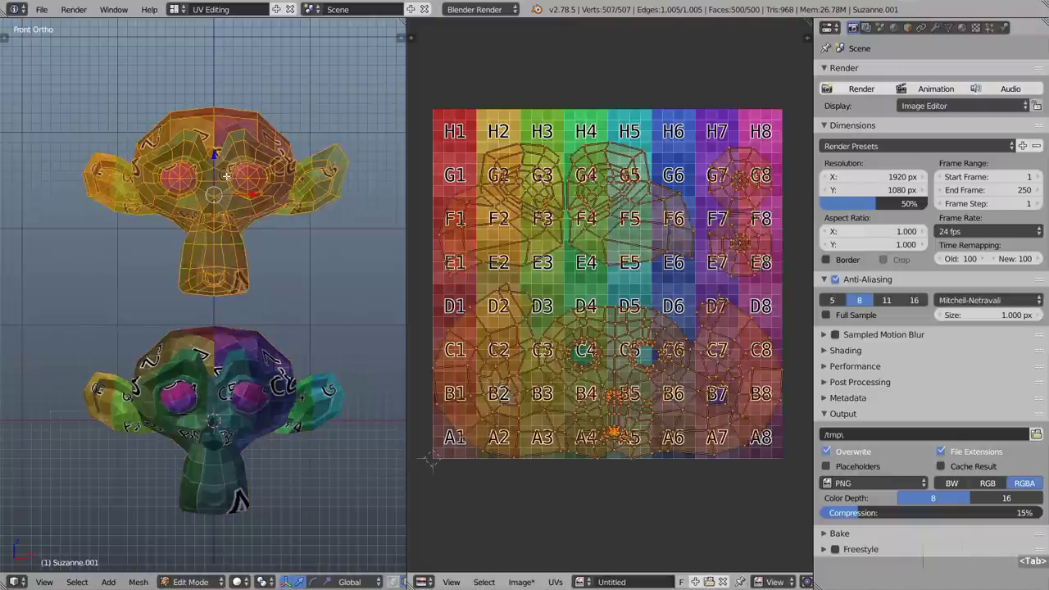
key(Tab)
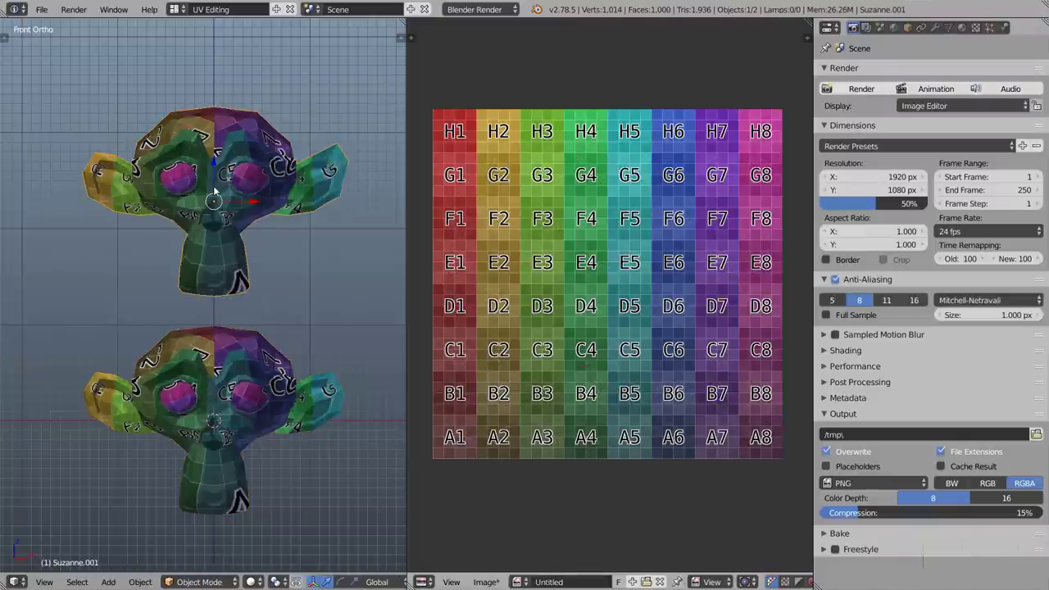
key(Tab)
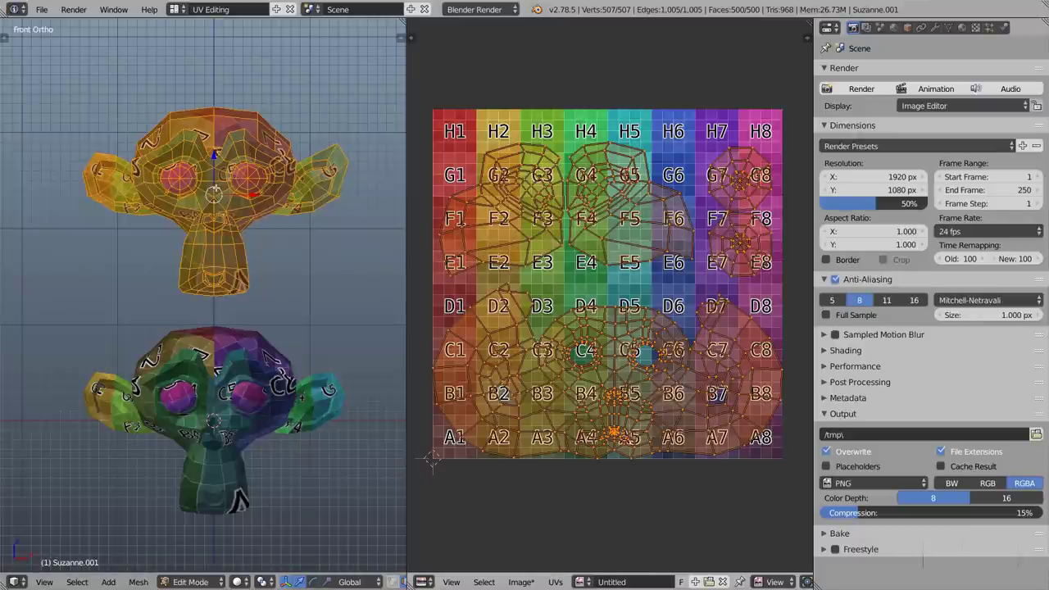
key(Tab)
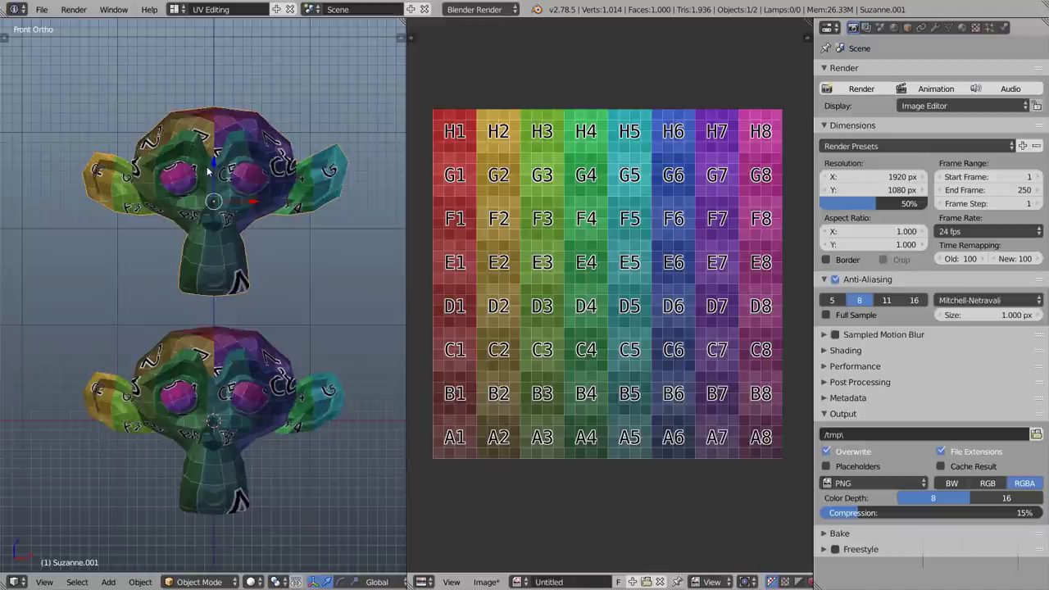
Insert one edge loop around the right eye socket of the upper monkey in Edit Mode.
key(Tab)
shift+middle_drag(209, 169, 197, 176)
scroll(215, 200, up, 3)
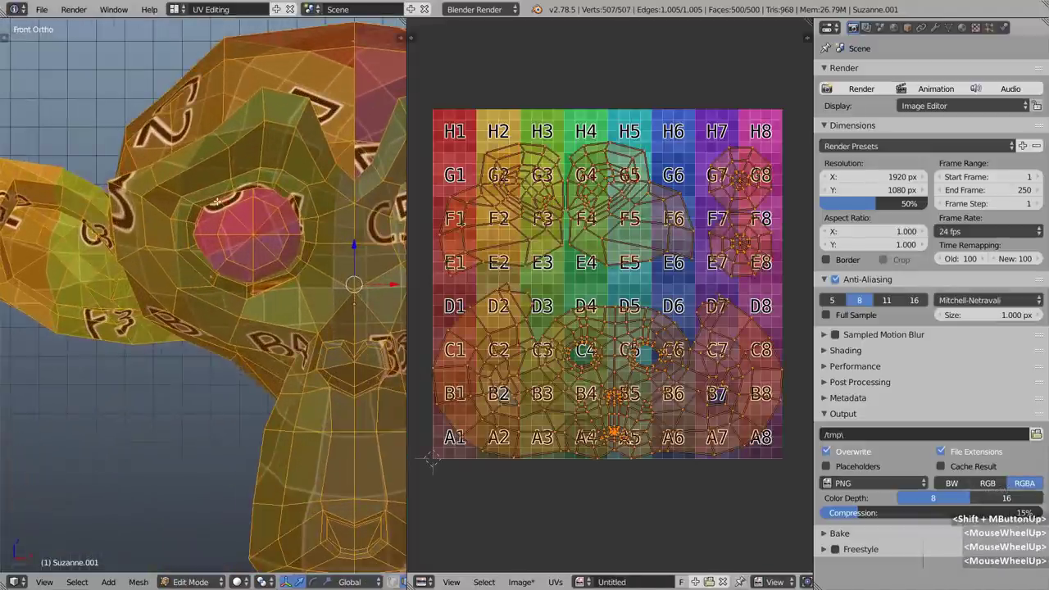
key(ctrl)
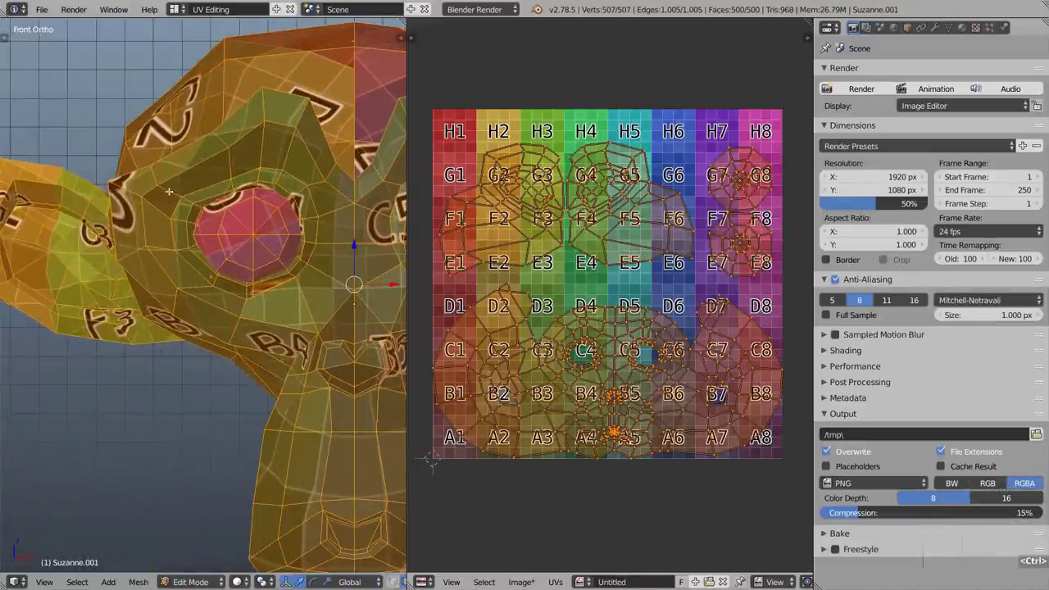
key(ctrl+r)
click(169, 192)
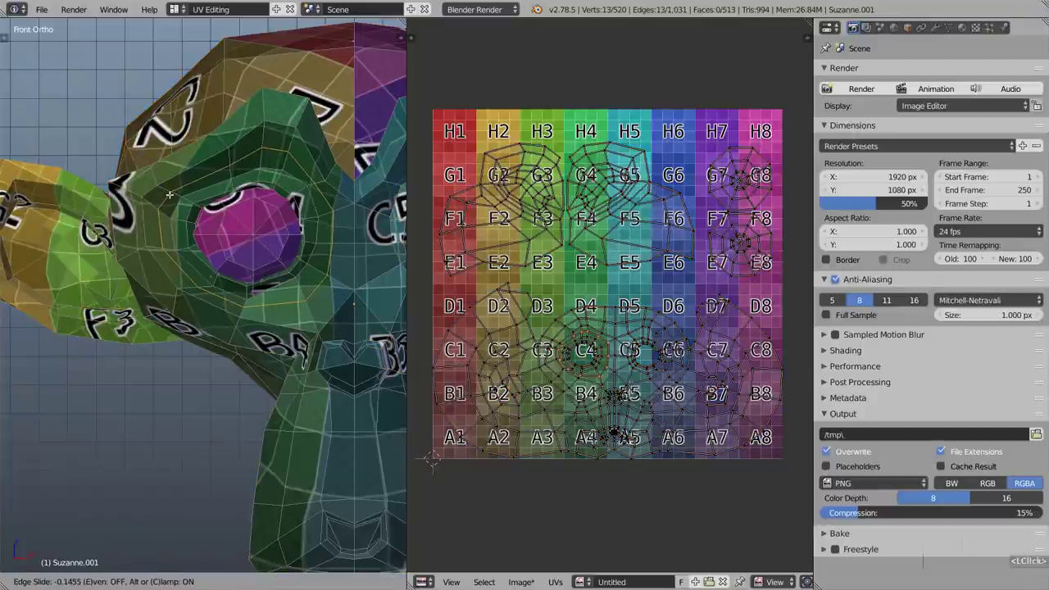
click(170, 194)
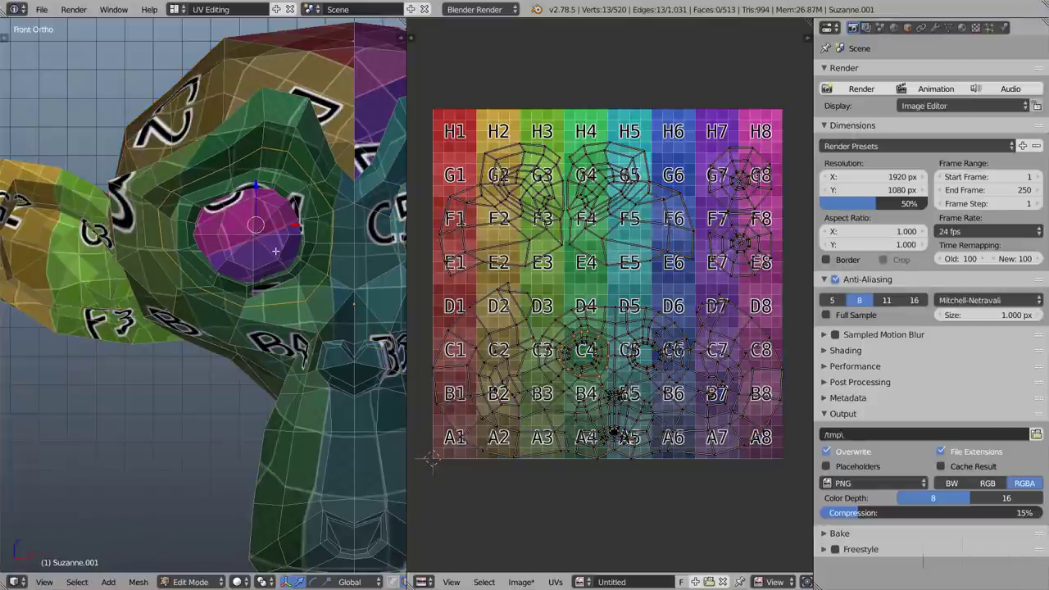
Move the new eye-socket edge loop forward along the Y axis and return to Object Mode in front view.
middle_drag(273, 251, 183, 222)
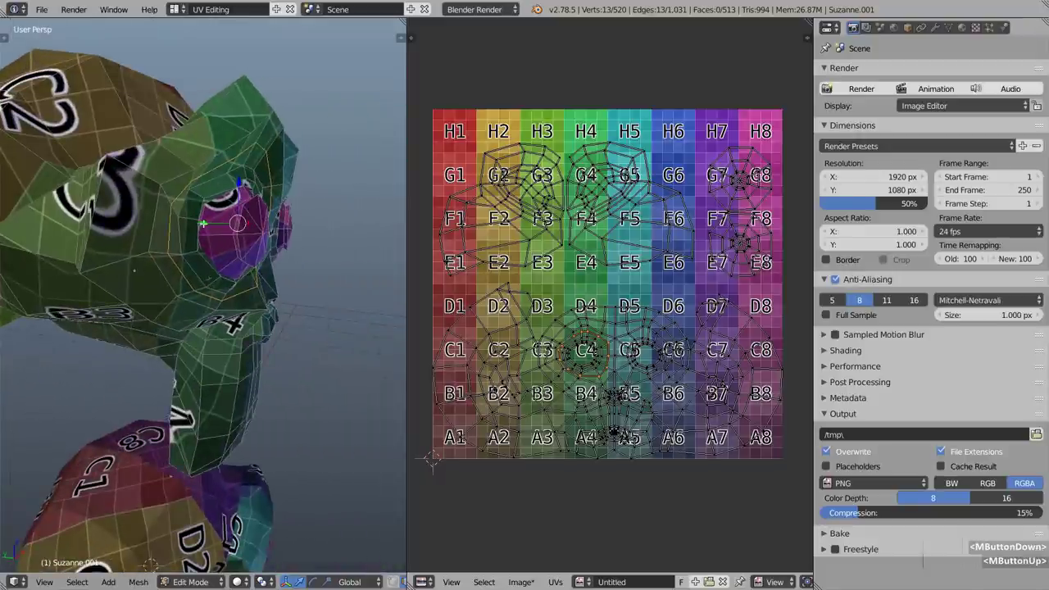
click(205, 223)
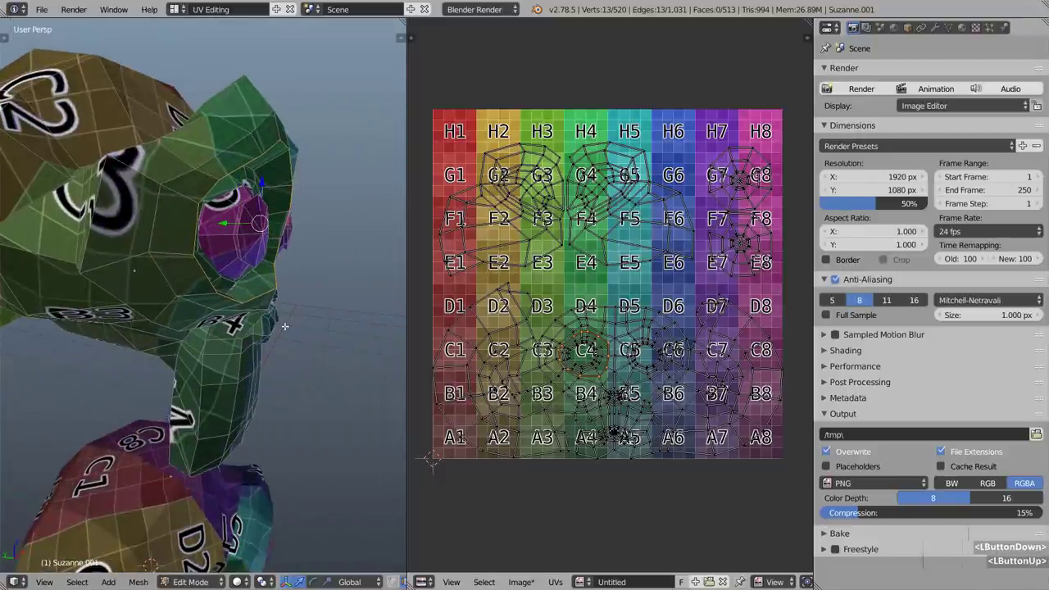
middle_drag(284, 326, 191, 287)
scroll(246, 315, down, 2)
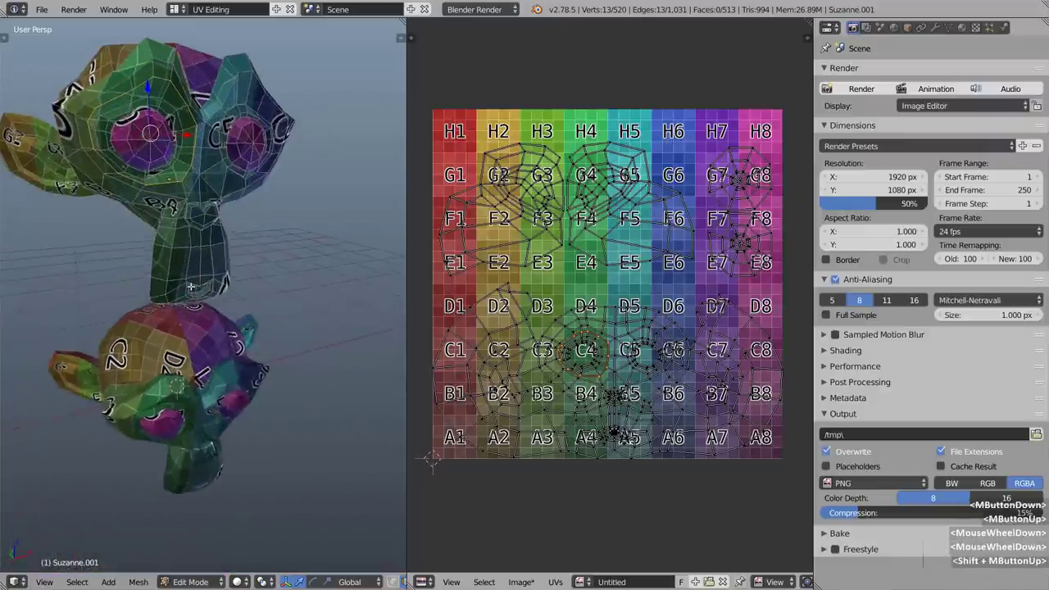
key(KP_1)
scroll(187, 278, up, 2)
key(Tab)
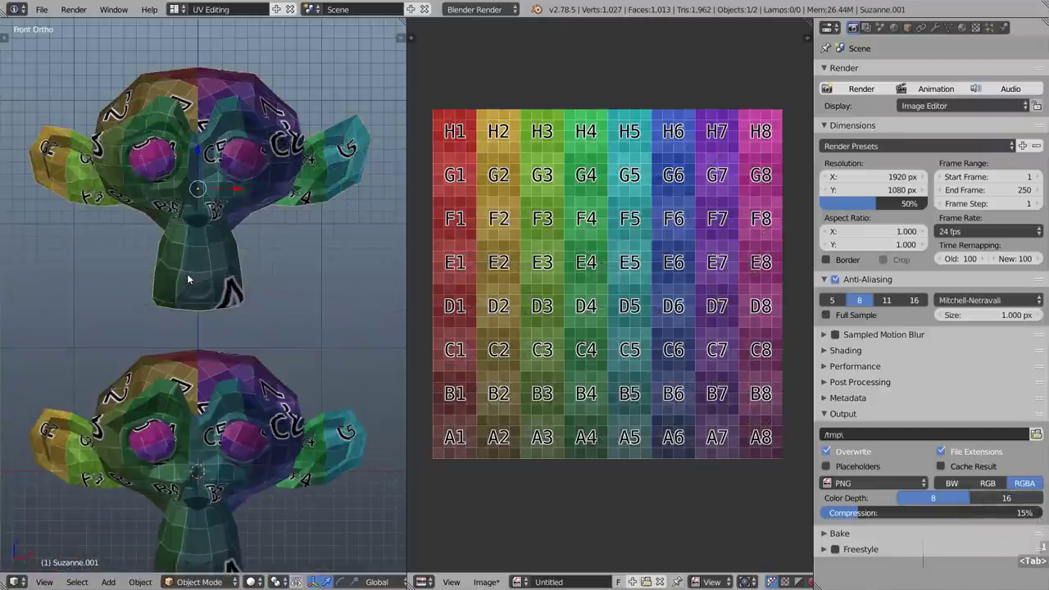
Try to transfer the UV maps from the lower monkey to the upper one again, and read the operation's report.
scroll(187, 279, down, 3)
shift+right_click(196, 416)
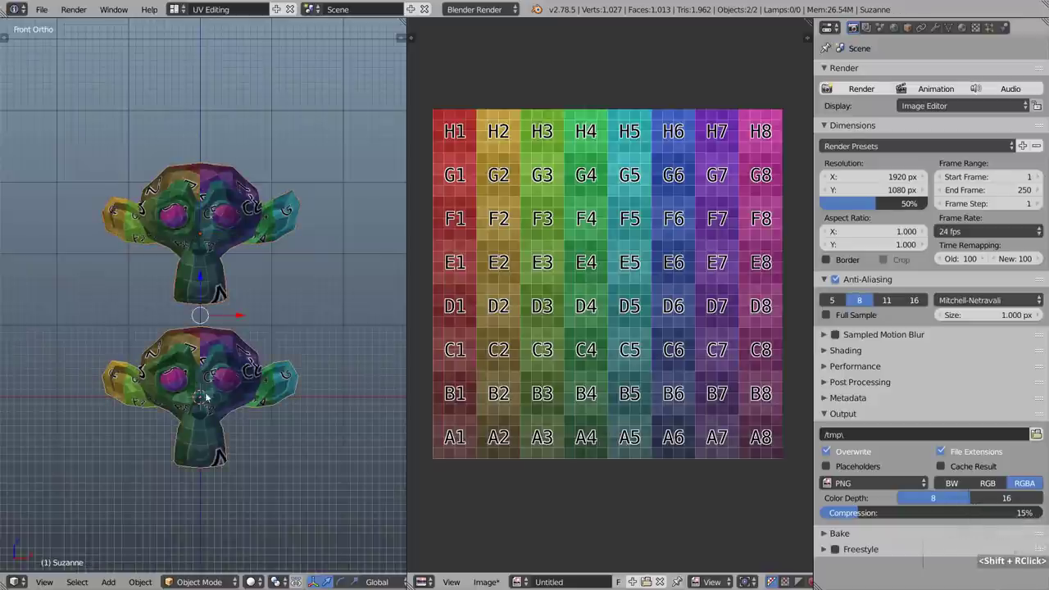
shift+middle_drag(206, 397, 275, 365)
scroll(275, 365, up, 2)
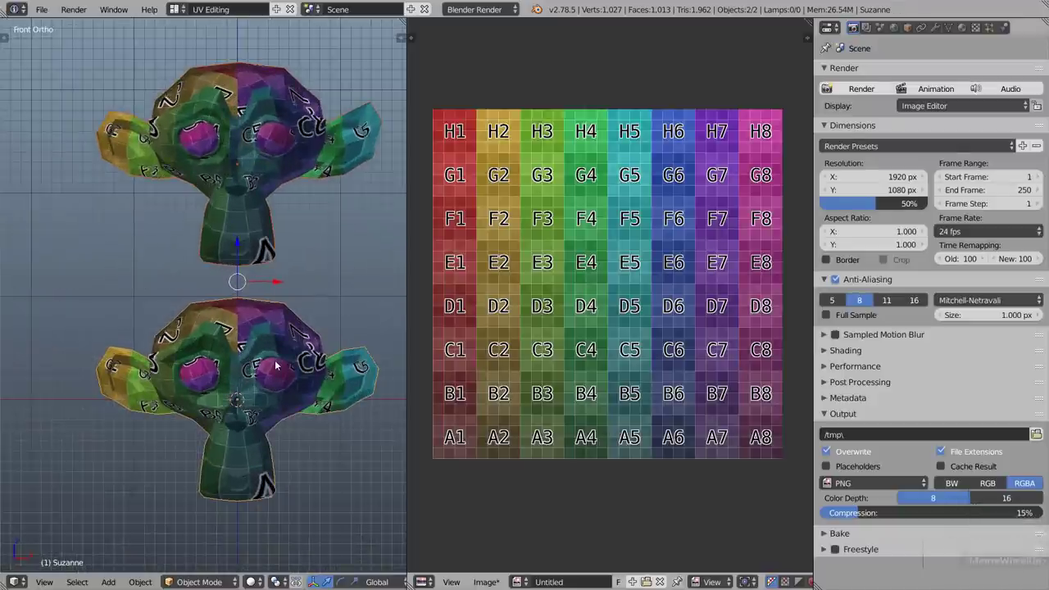
key(ctrl+l)
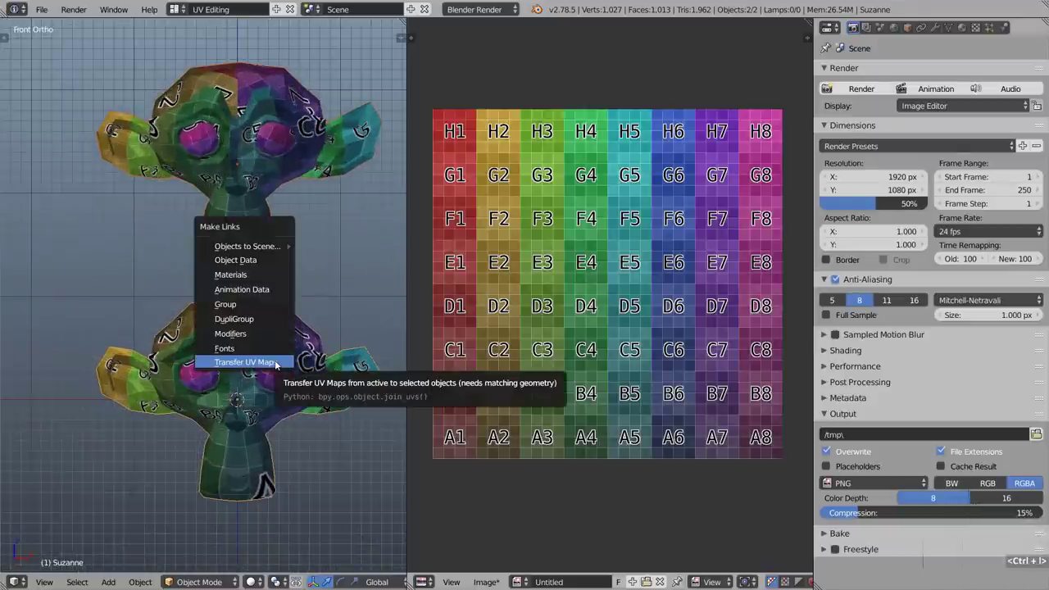
click(305, 426)
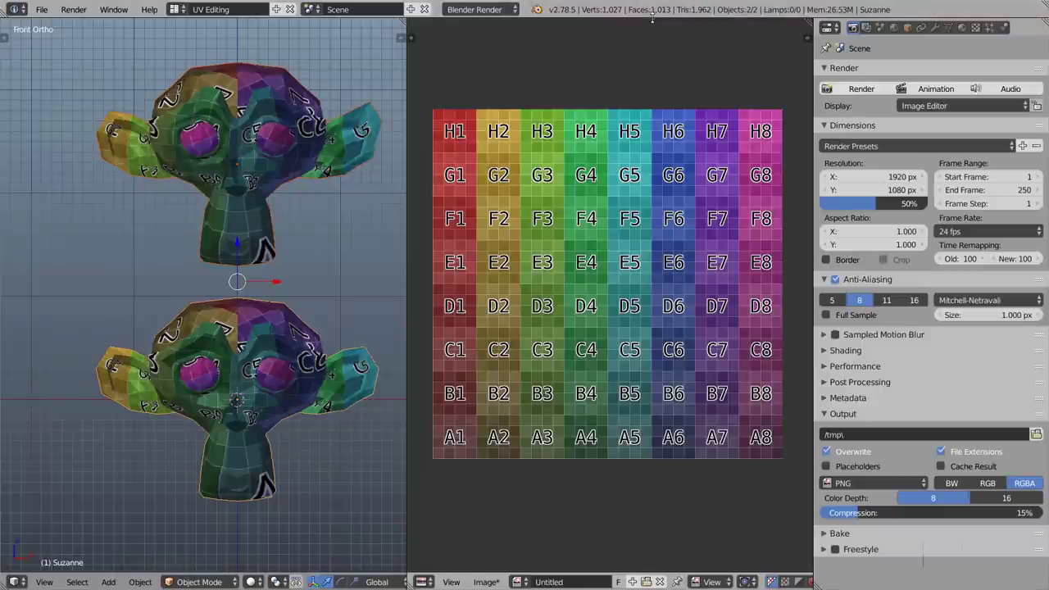
drag(606, 21, 598, 58)
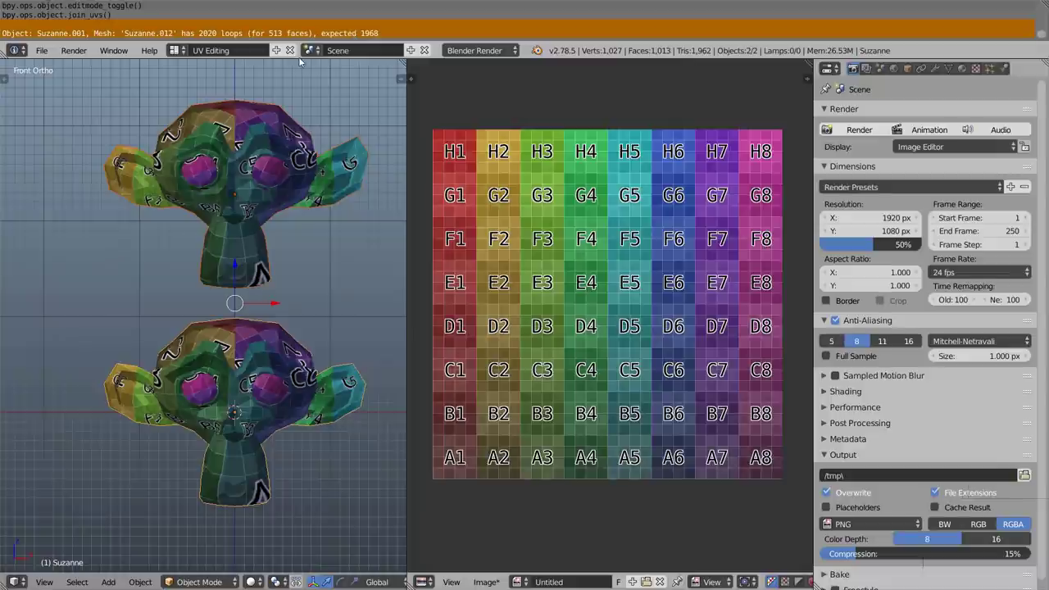
drag(299, 60, 295, 18)
Select only the upper monkey and add a Data Transfer modifier with Suzanne as its source object.
right_click(230, 150)
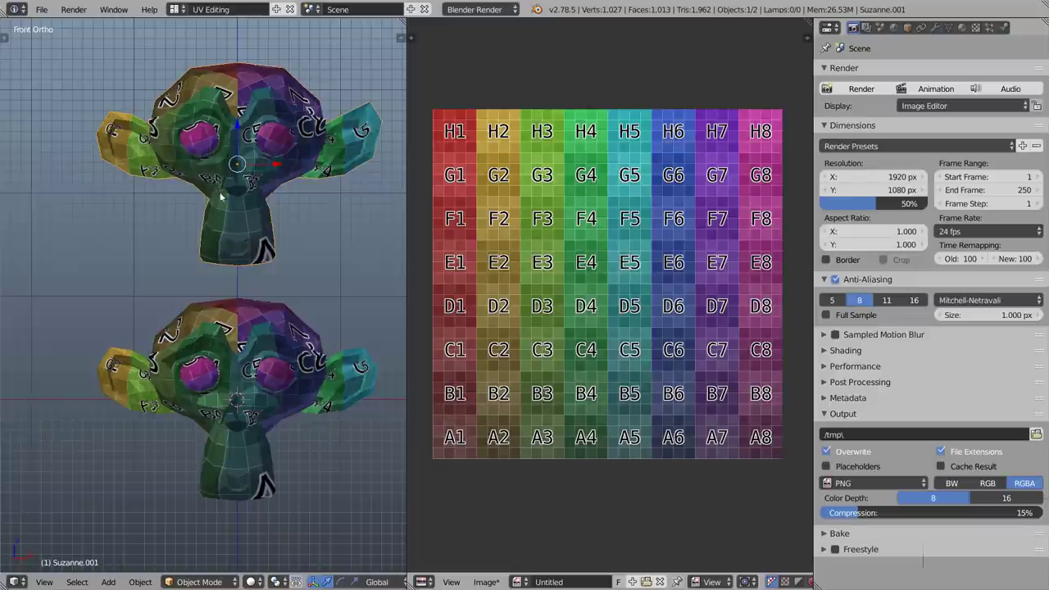
click(935, 28)
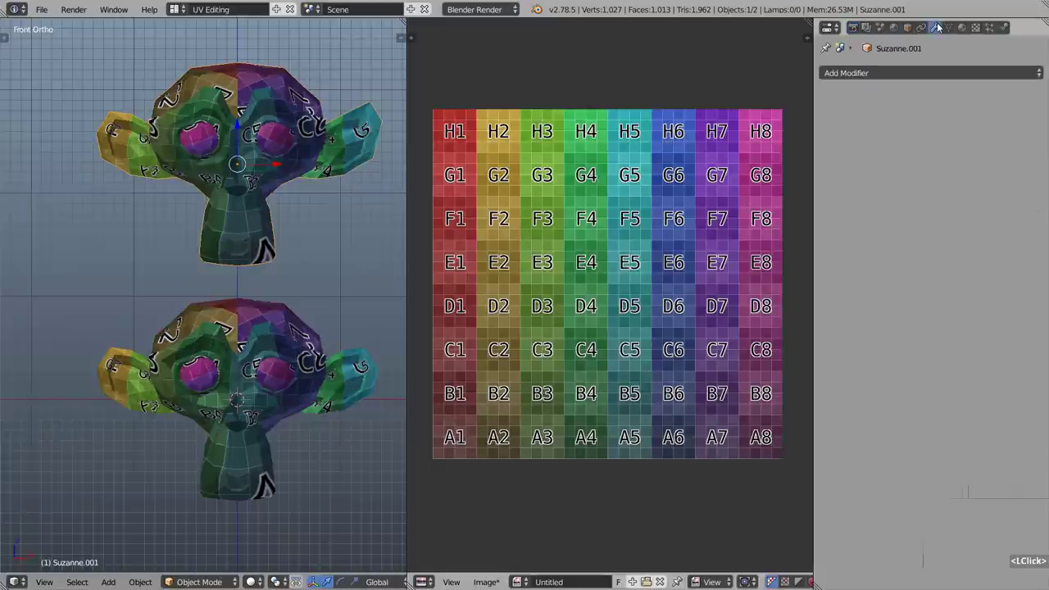
click(895, 73)
click(719, 107)
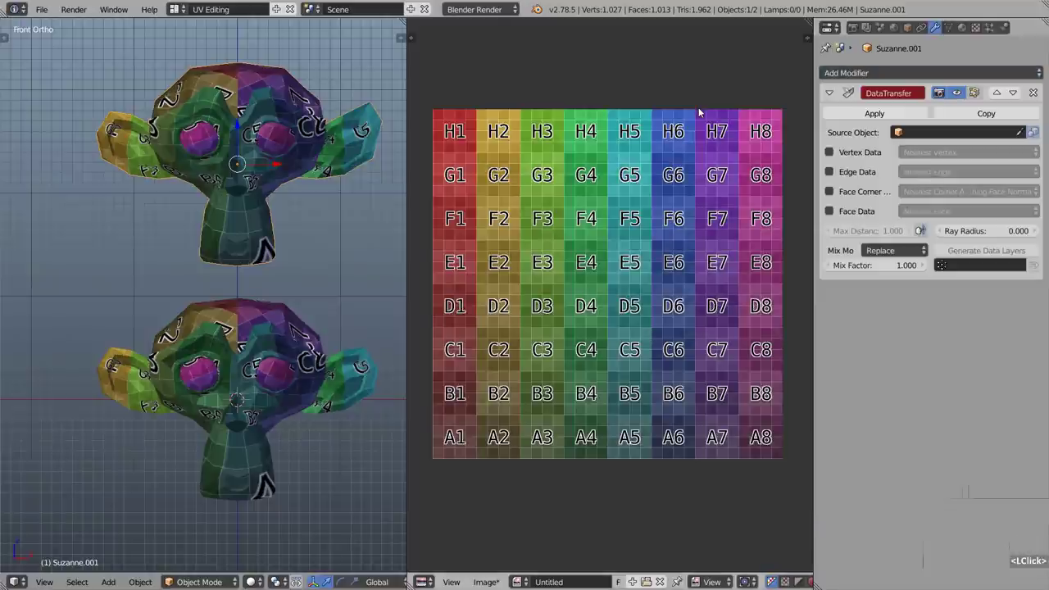
click(934, 132)
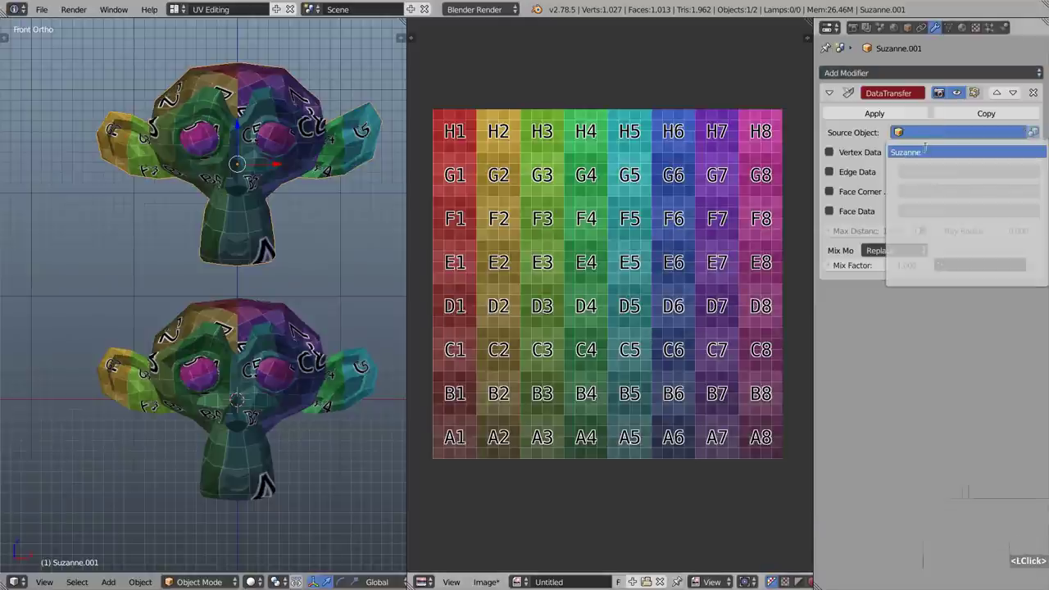
click(934, 152)
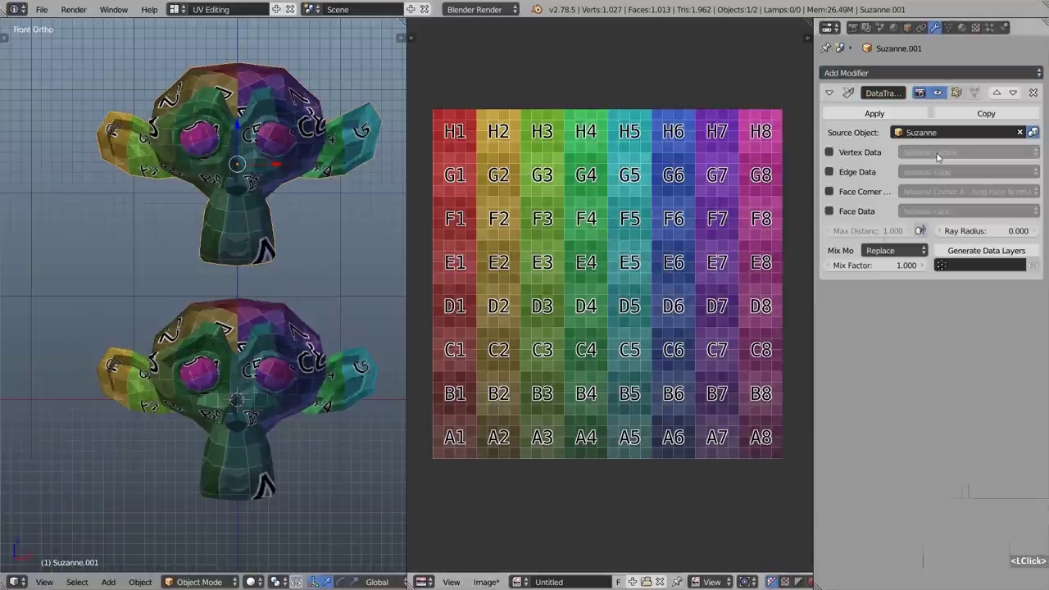
Enable Face Corner Data with UVs in the Data Transfer modifier, and enable Face Data using Nearest Face mapping.
click(830, 193)
drag(815, 193, 773, 190)
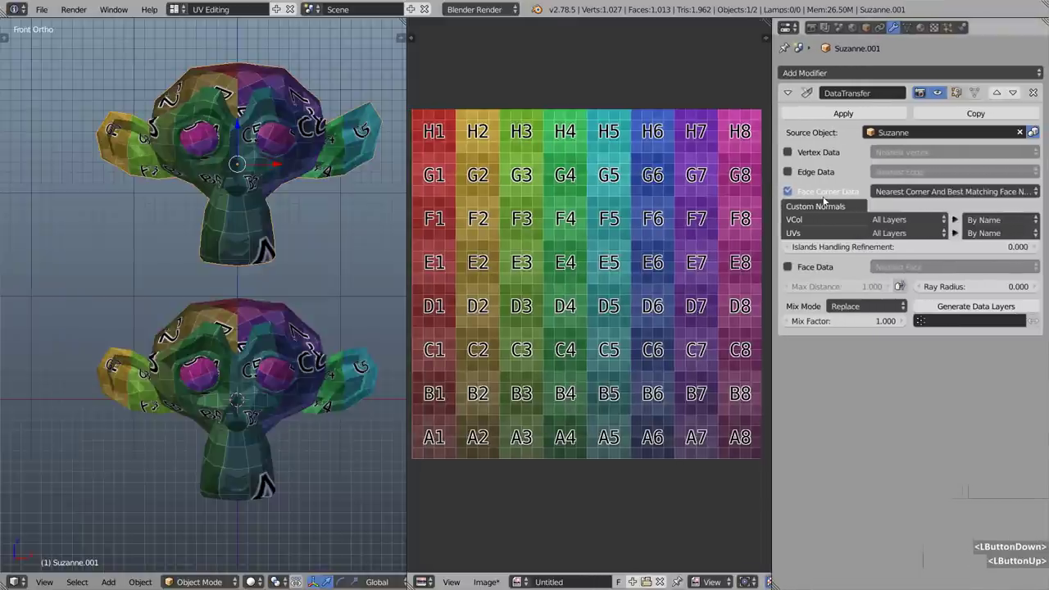
click(836, 234)
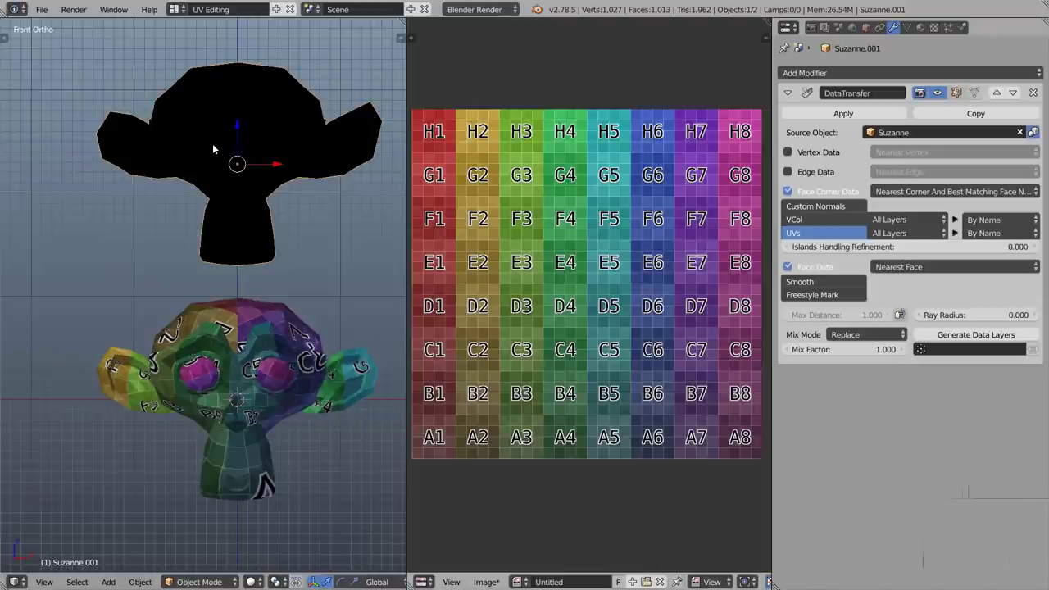
Select the entire upper monkey mesh in Edit Mode, shade its faces smooth, and return to Object Mode.
key(Tab)
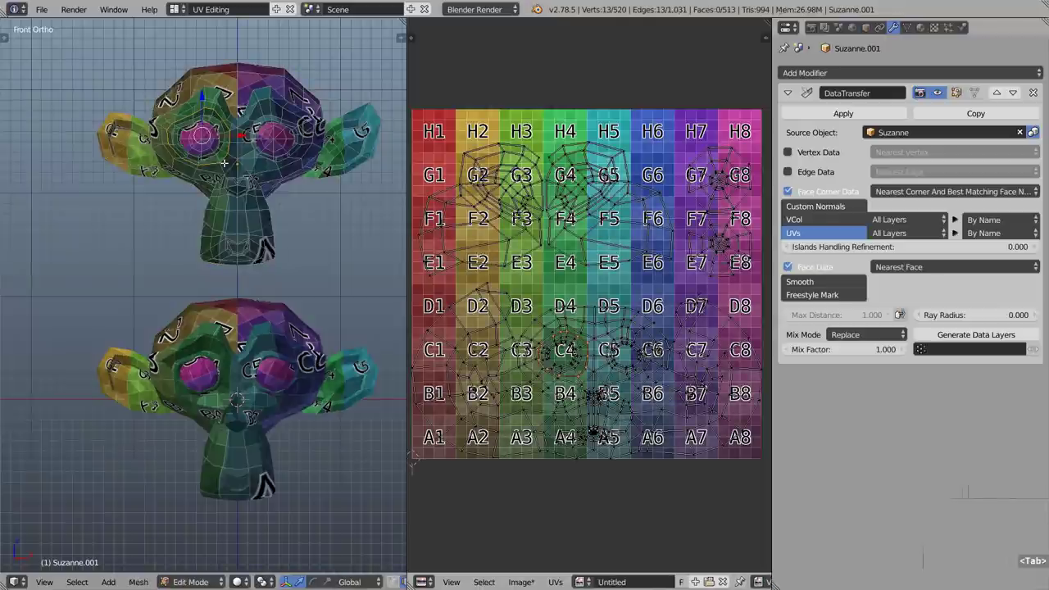
key(a)
key(a)
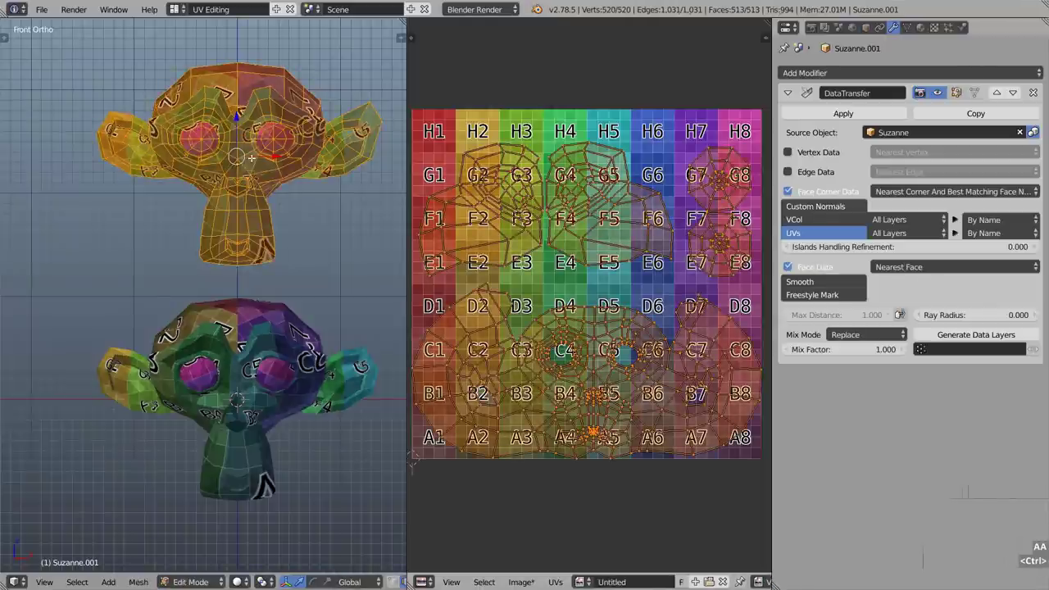
key(ctrl+f)
click(225, 283)
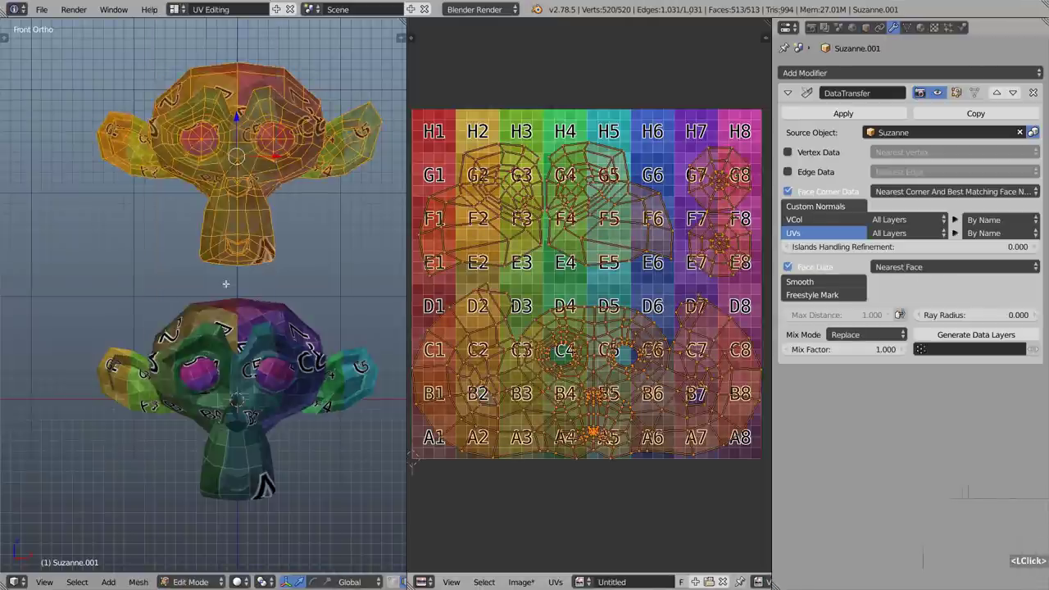
key(Tab)
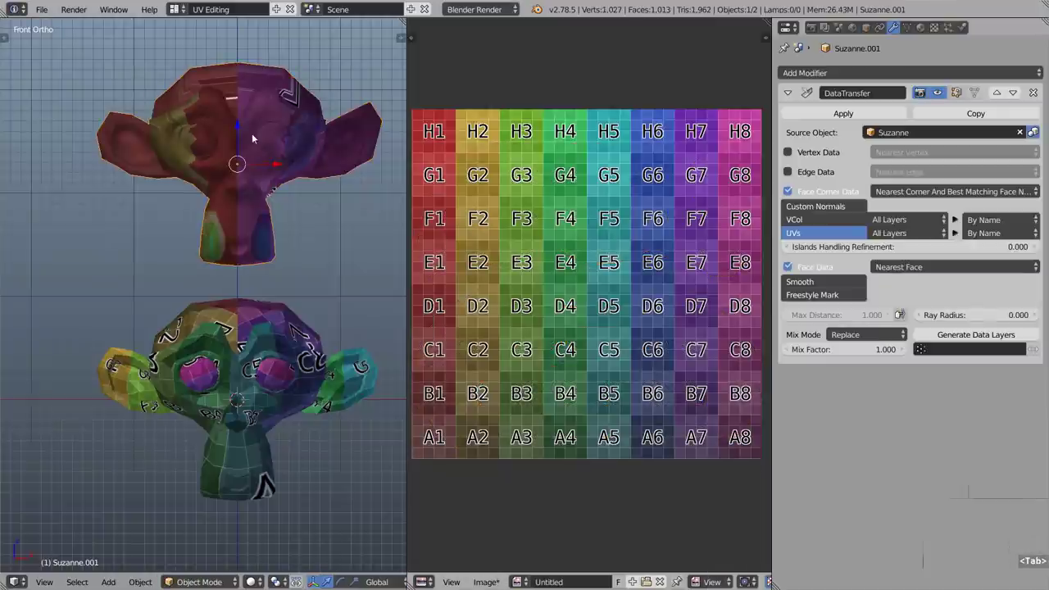
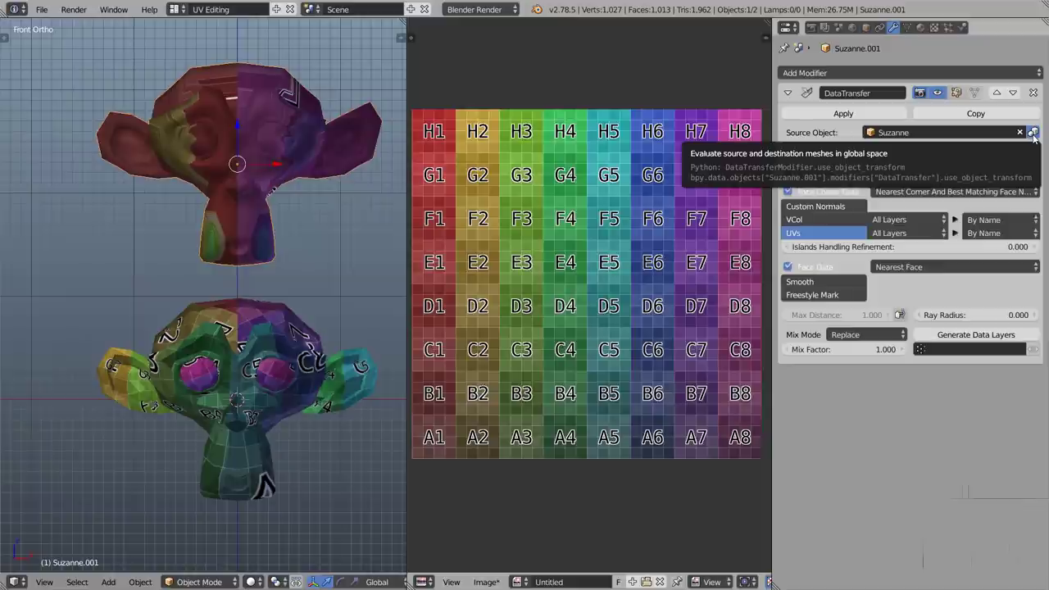
Try moving the upper monkey straight down about 2.15 units onto the lower monkey.
key(g)
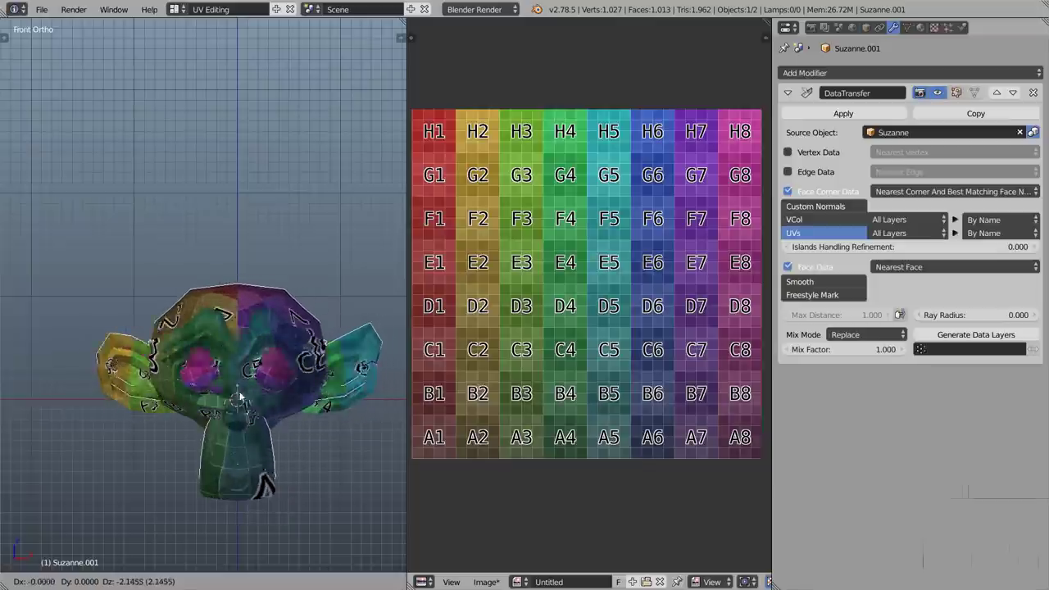
right_click(241, 197)
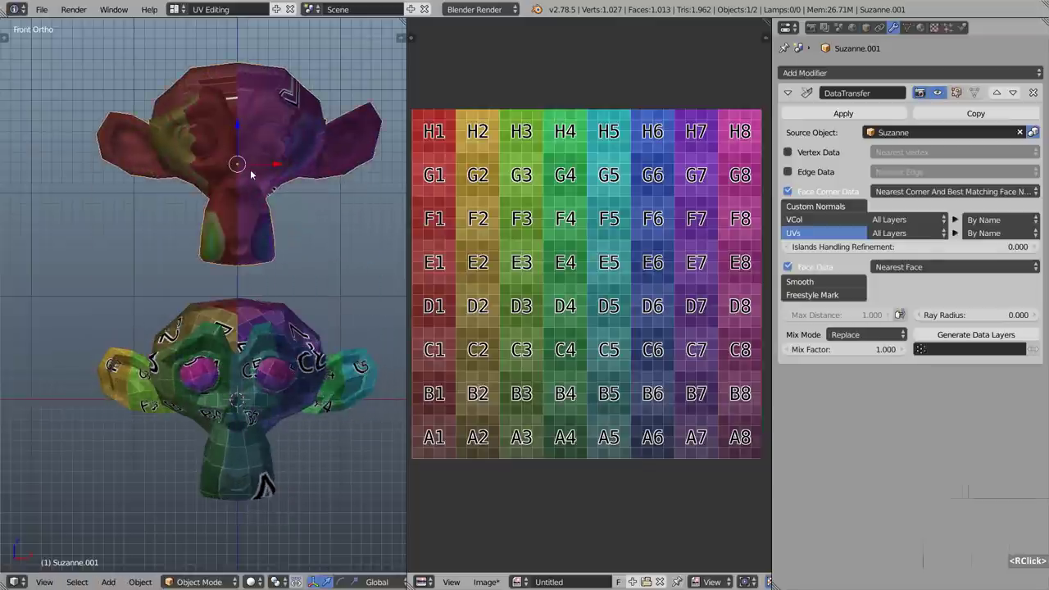
Turn off Object Transform for the Data Transfer source and try Projected Face Interpolated as the face corner mapping.
click(1033, 135)
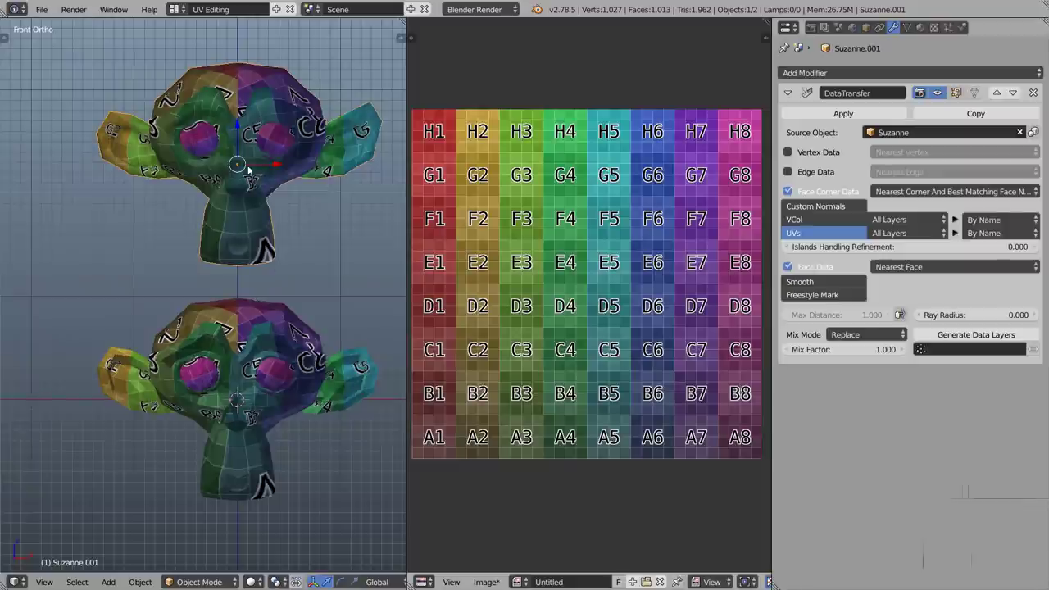
click(946, 191)
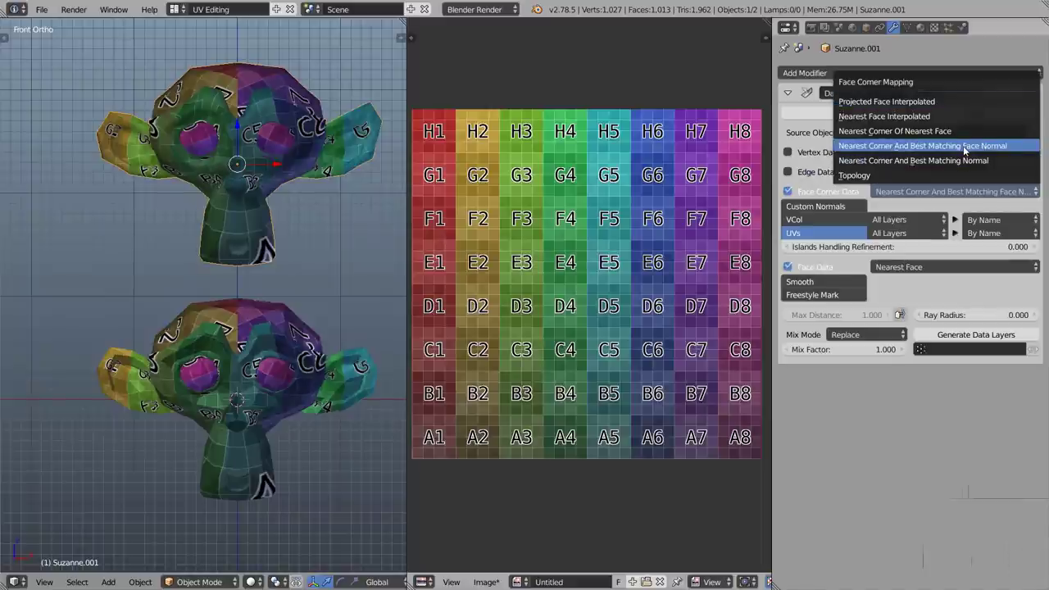
click(898, 104)
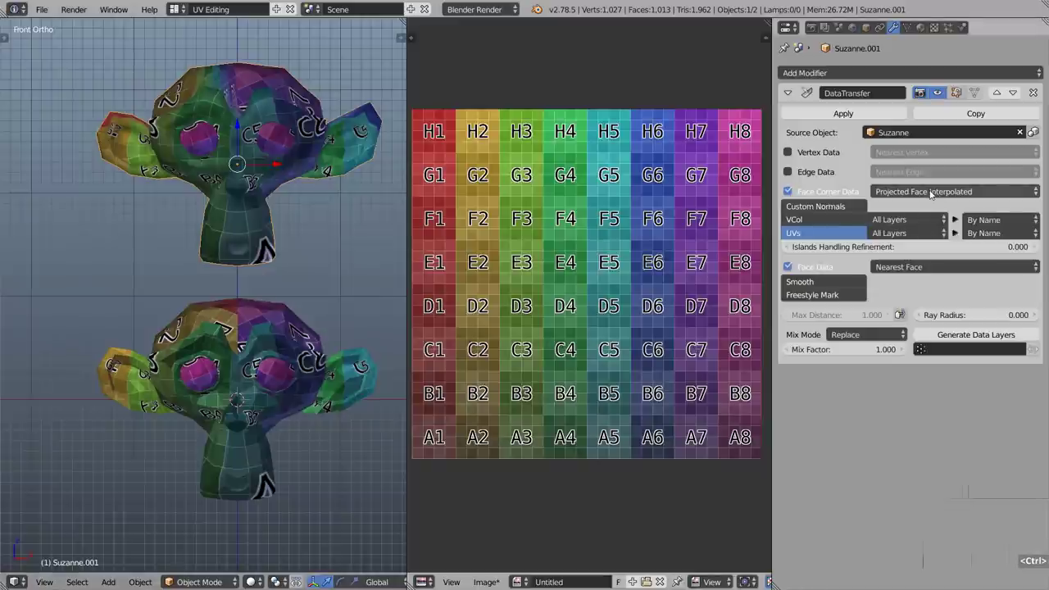
Compare the face corner mapping methods, return to Nearest Corner And Best Matching Face Normal, and apply the Data Transfer modifier.
ctrl+scroll(933, 195, down, 1)
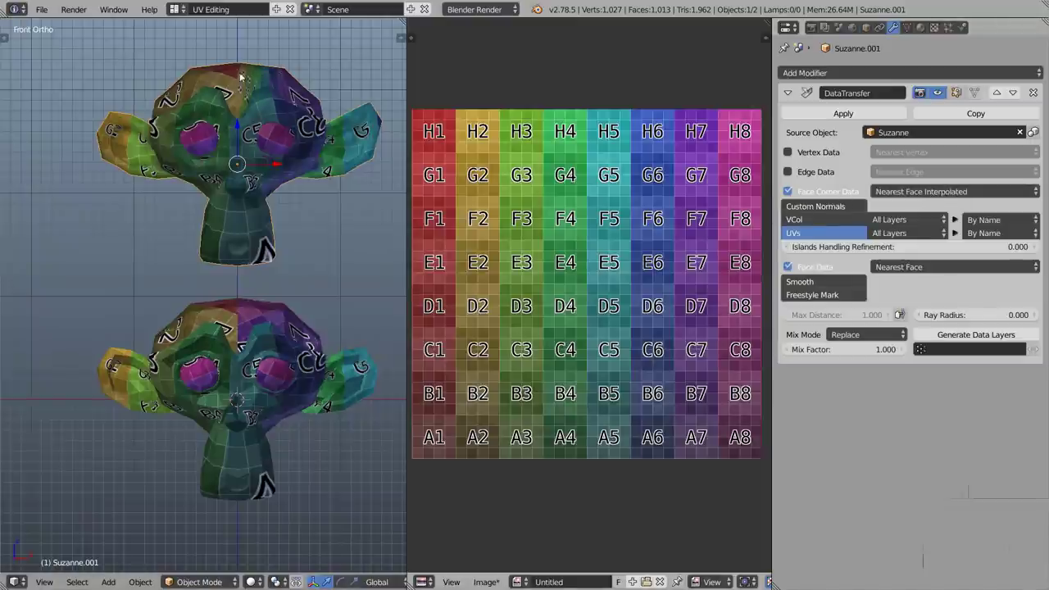
ctrl+scroll(954, 193, down, 1)
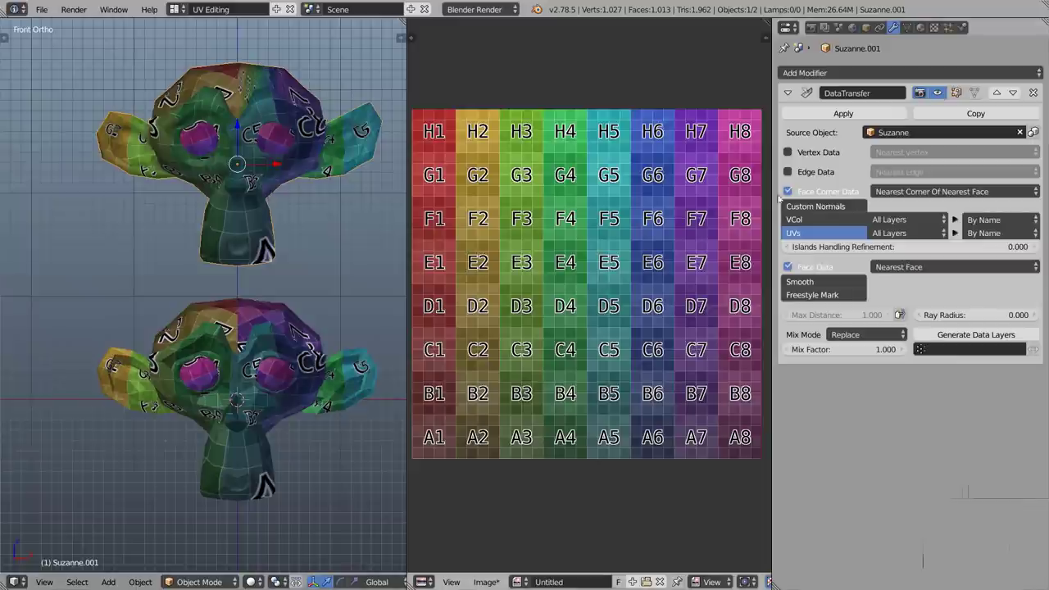
ctrl+scroll(946, 194, down, 1)
ctrl+scroll(946, 194, up, 1)
ctrl+scroll(947, 194, down, 1)
ctrl+scroll(947, 195, up, 1)
ctrl+scroll(947, 195, down, 1)
ctrl+scroll(947, 195, up, 1)
ctrl+scroll(950, 195, down, 1)
ctrl+scroll(943, 195, up, 1)
ctrl+scroll(944, 195, down, 1)
ctrl+scroll(937, 194, up, 1)
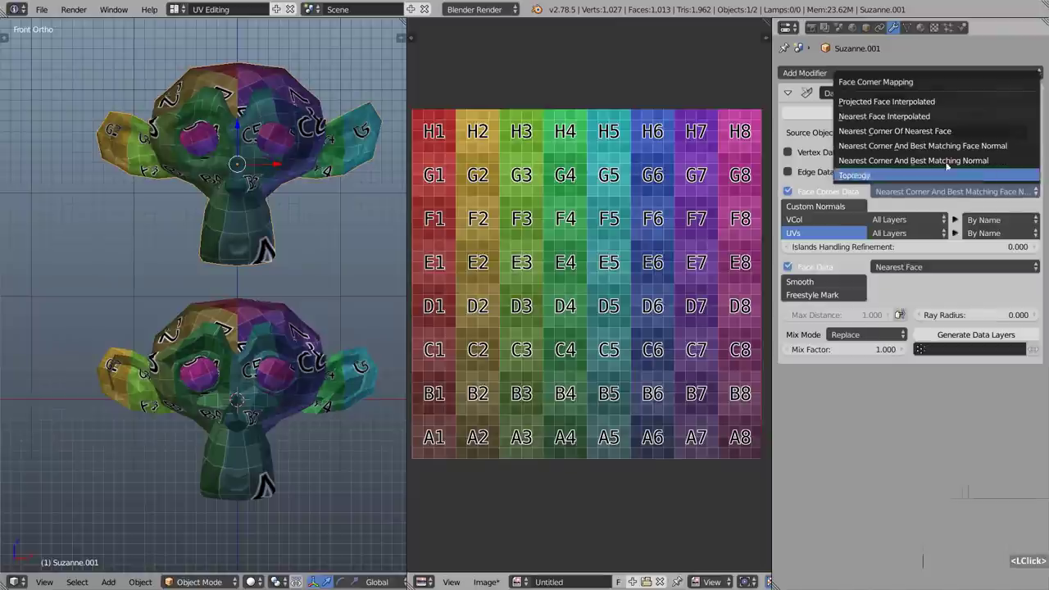
key(Escape)
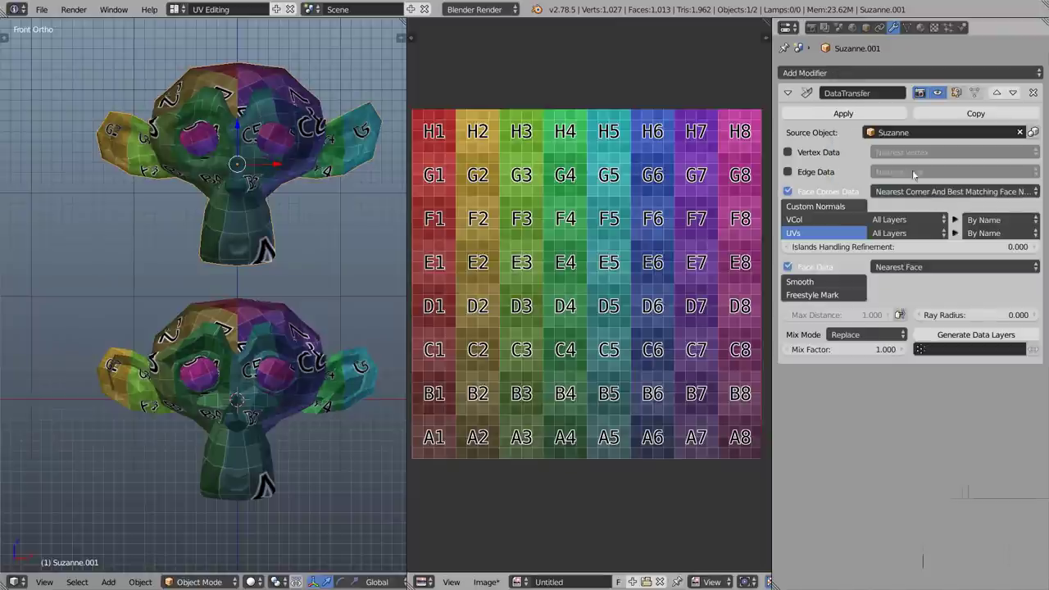
click(848, 116)
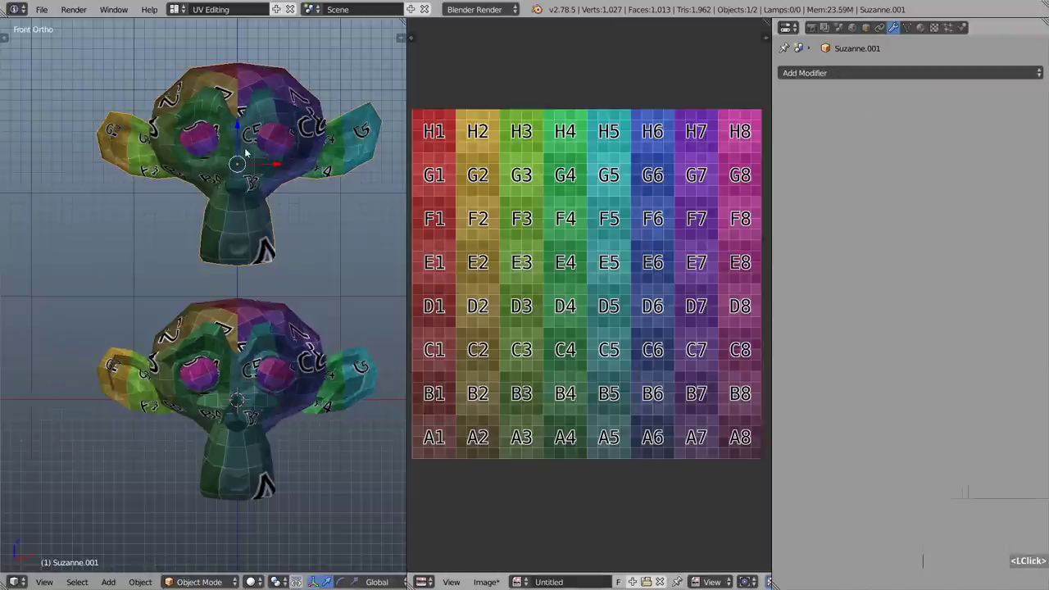
Select the edge loop around the upper monkey's eye in Edit Mode and grow the selection once to its neighbouring faces.
key(Tab)
middle_drag(324, 175, 168, 242)
scroll(178, 270, up, 2)
scroll(178, 270, up, 2)
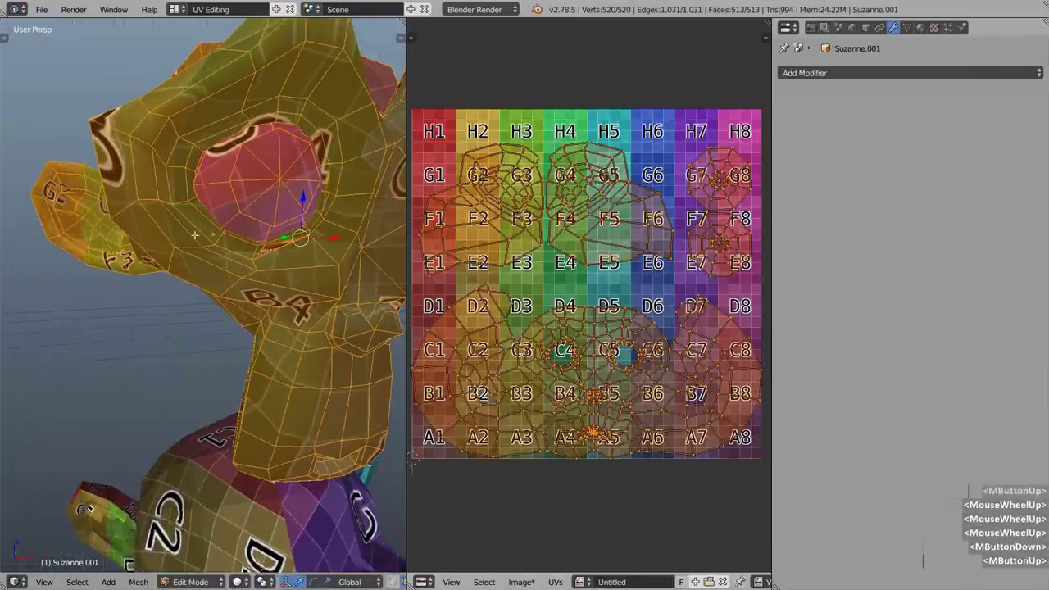
key(ctrl+Tab)
click(163, 232)
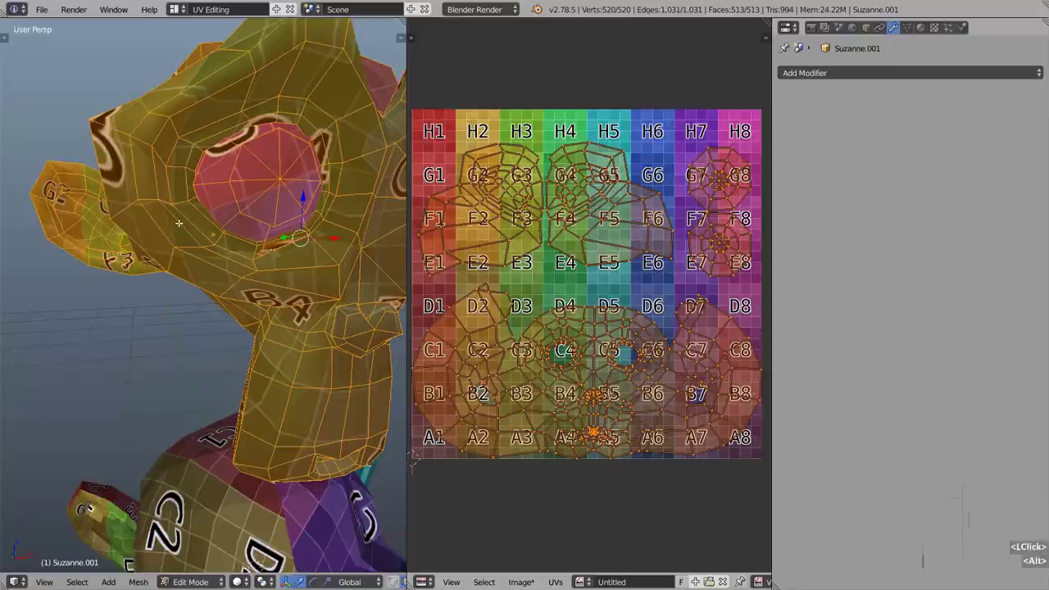
alt+right_click(179, 222)
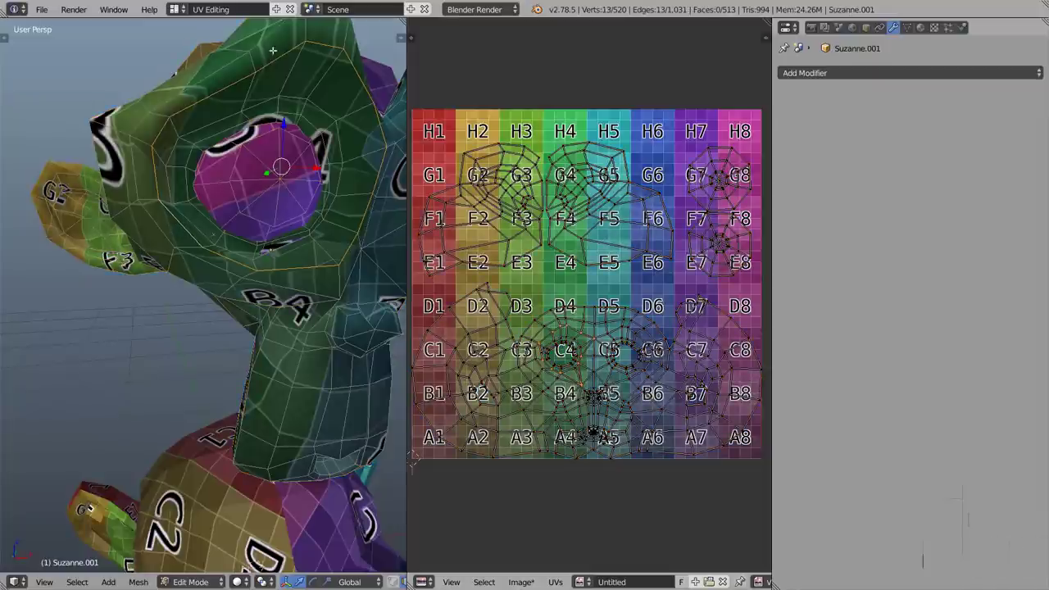
scroll(606, 383, up, 5)
middle_drag(688, 418, 615, 287)
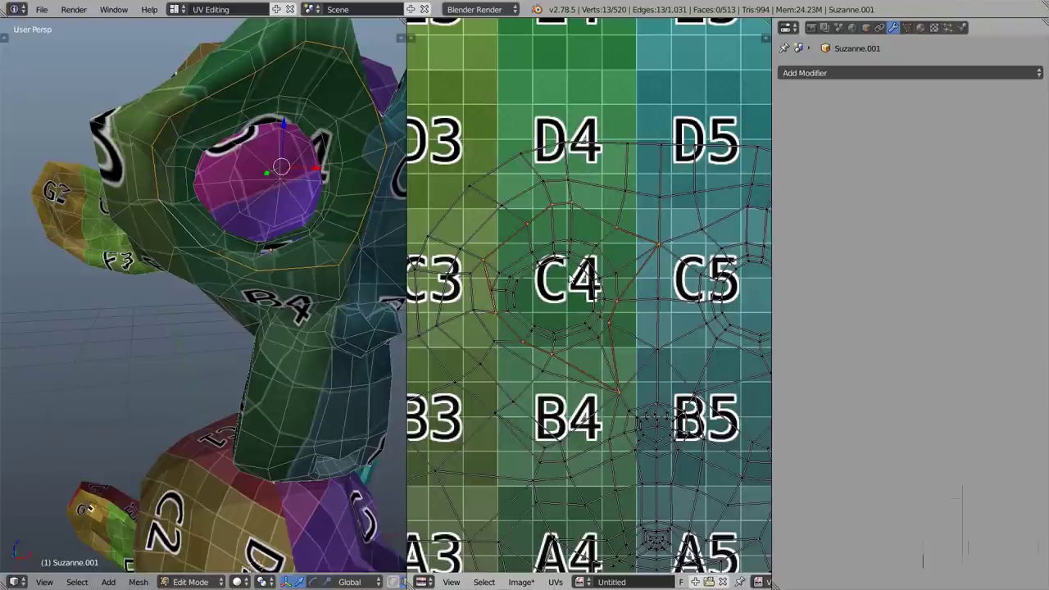
key(ctrl)
key(ctrl+KP_Add)
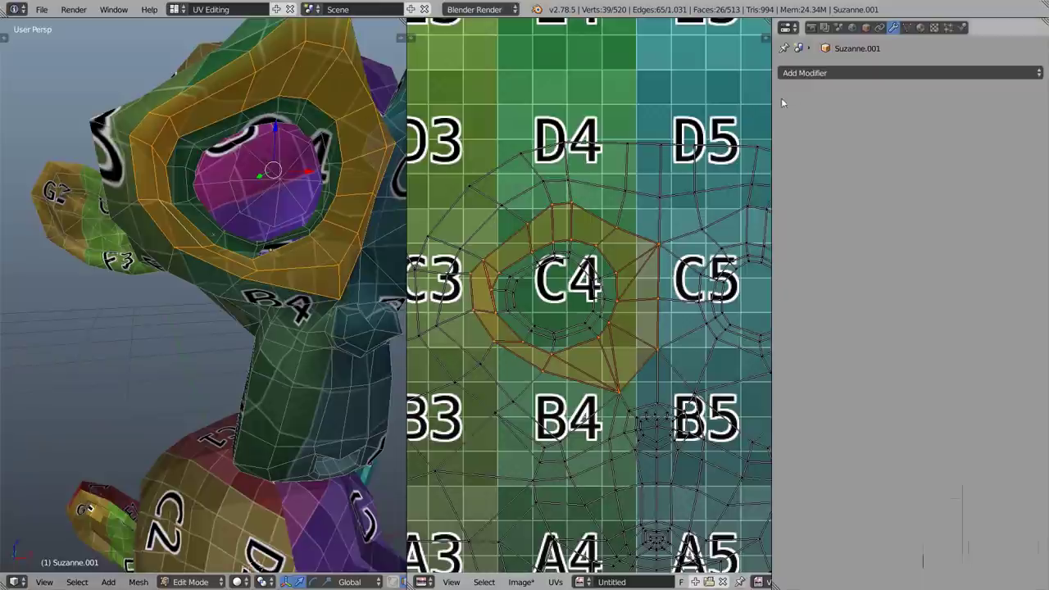
Create a vertex group named uvfix and assign the selected eye-region vertices to it.
click(906, 27)
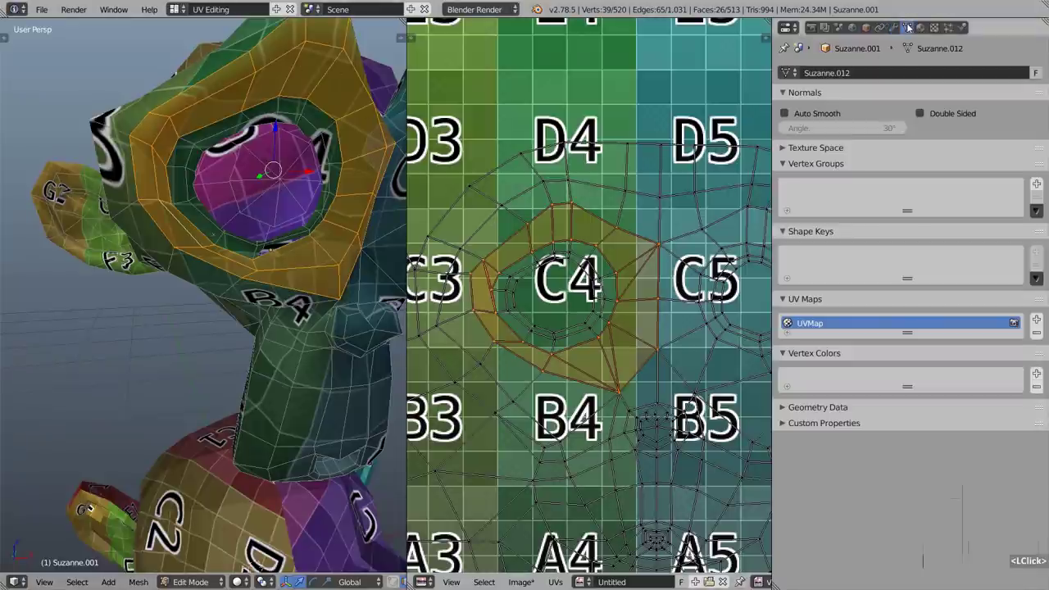
click(1037, 185)
double_click(831, 188)
text(uvfix)
key(Return)
click(820, 260)
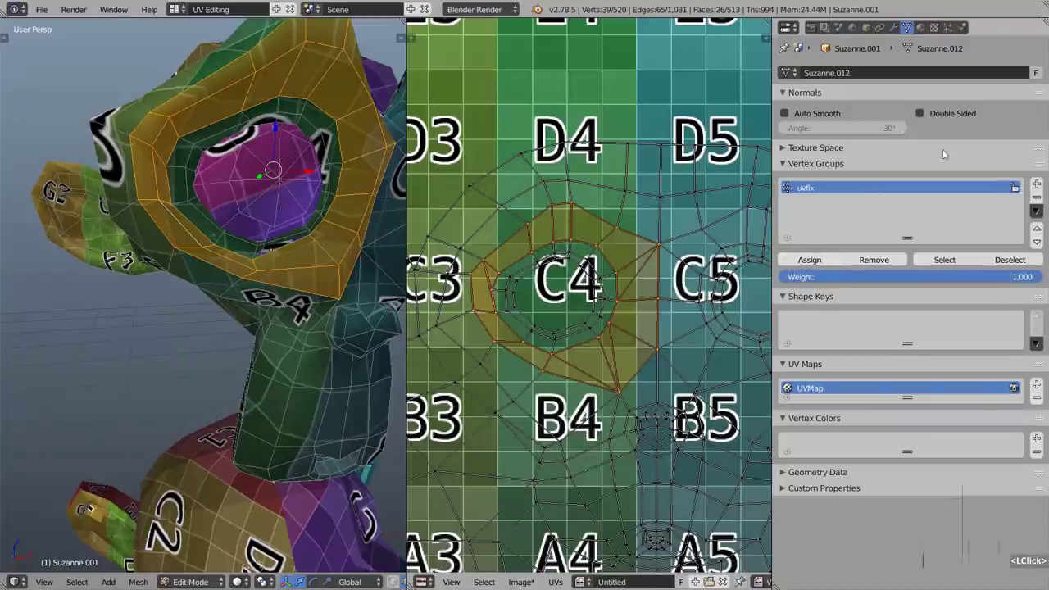
Add a new Data Transfer modifier to the upper monkey with Suzanne as its source object.
click(893, 28)
click(873, 73)
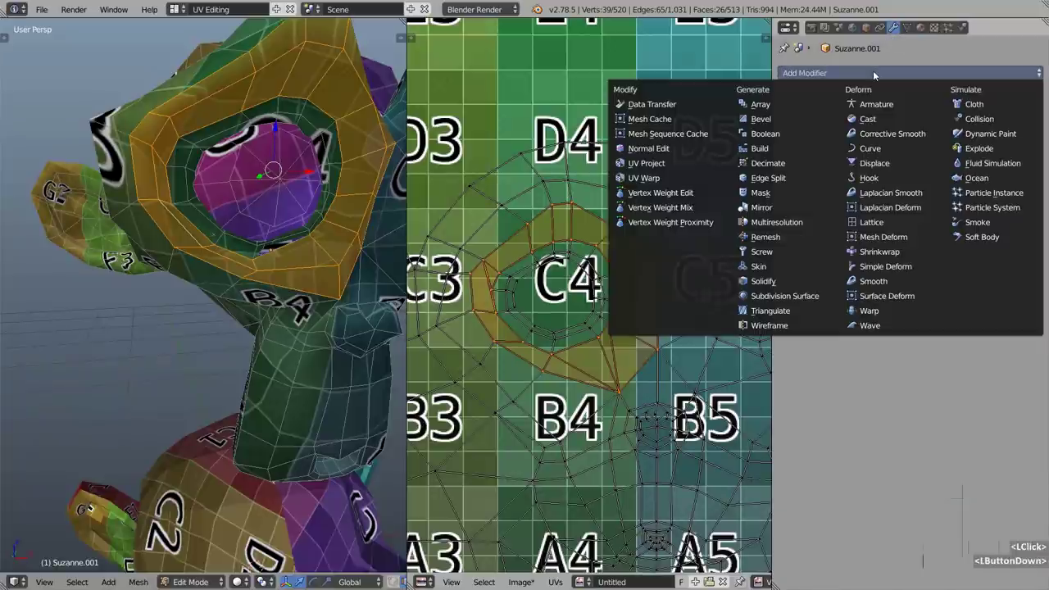
click(672, 104)
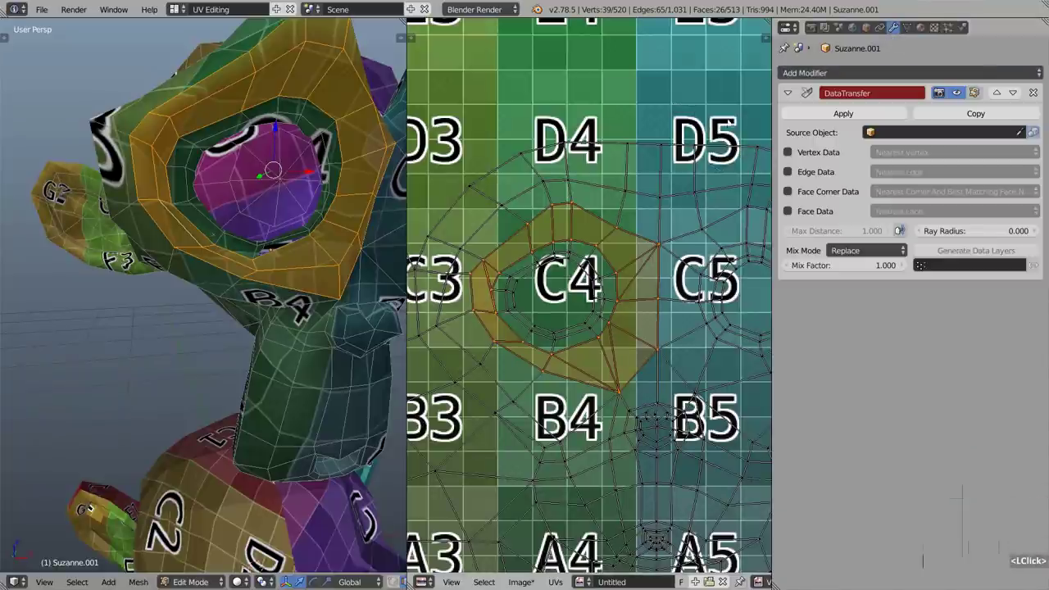
click(905, 132)
click(902, 154)
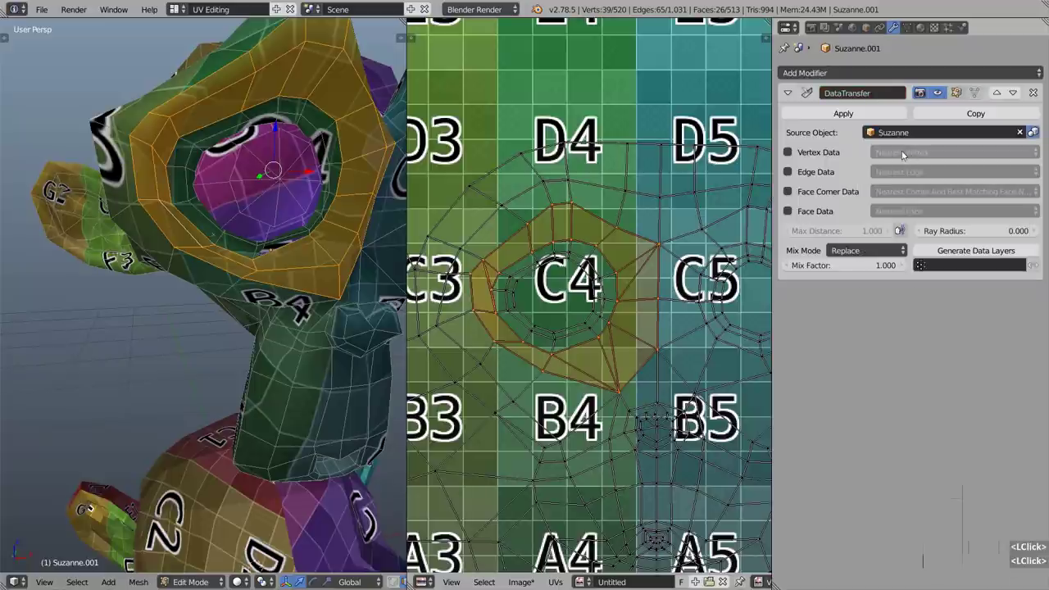
Enable Face Corner Data with UVs and enable Face Data in the new Data Transfer modifier.
click(788, 192)
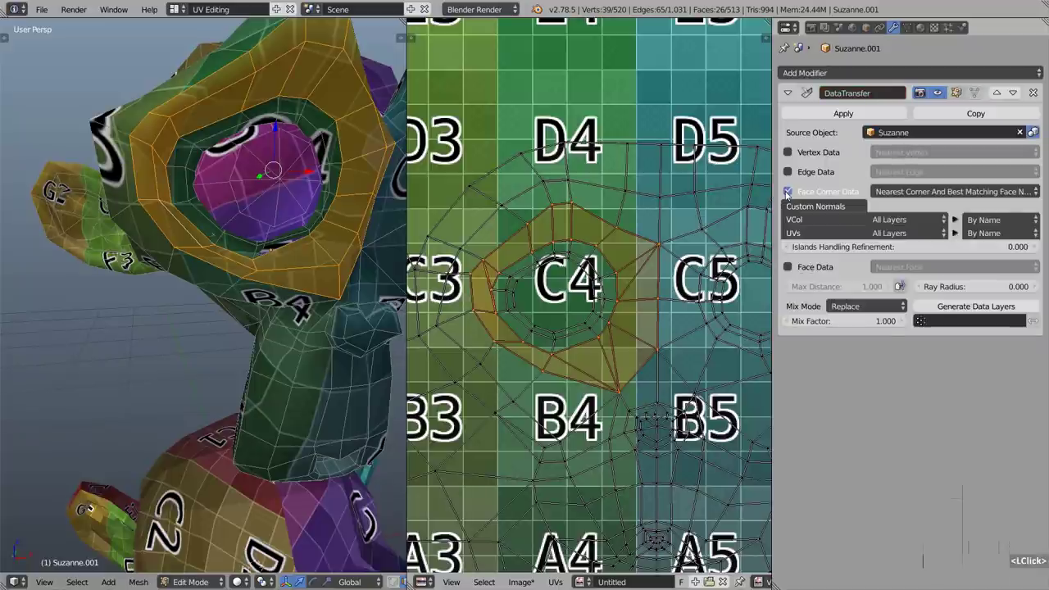
click(793, 233)
click(787, 266)
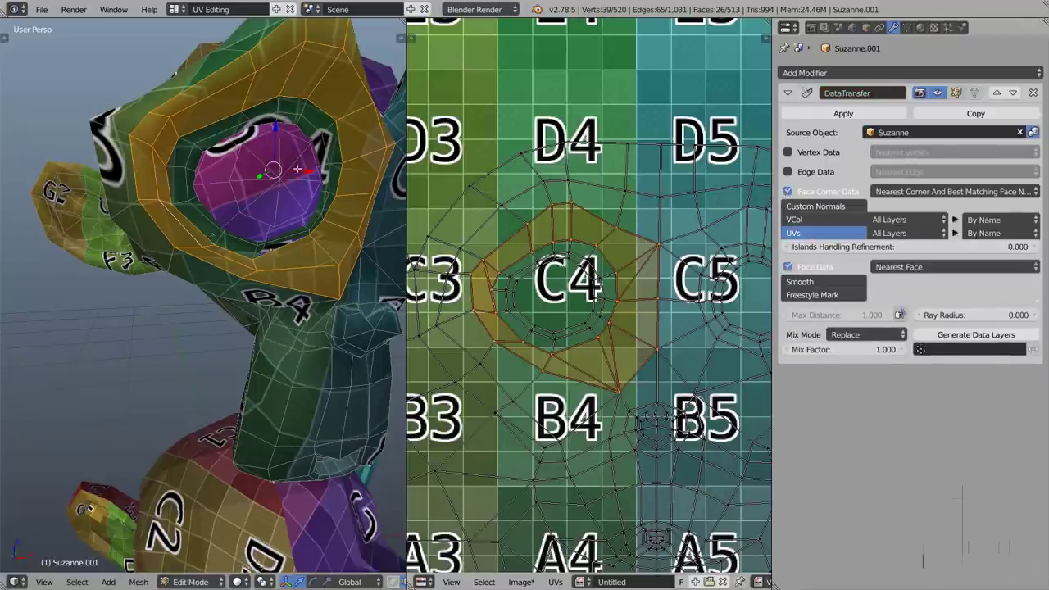
Return to Object Mode in front view and turn off Object Transform for the new modifier's source object.
key(Tab)
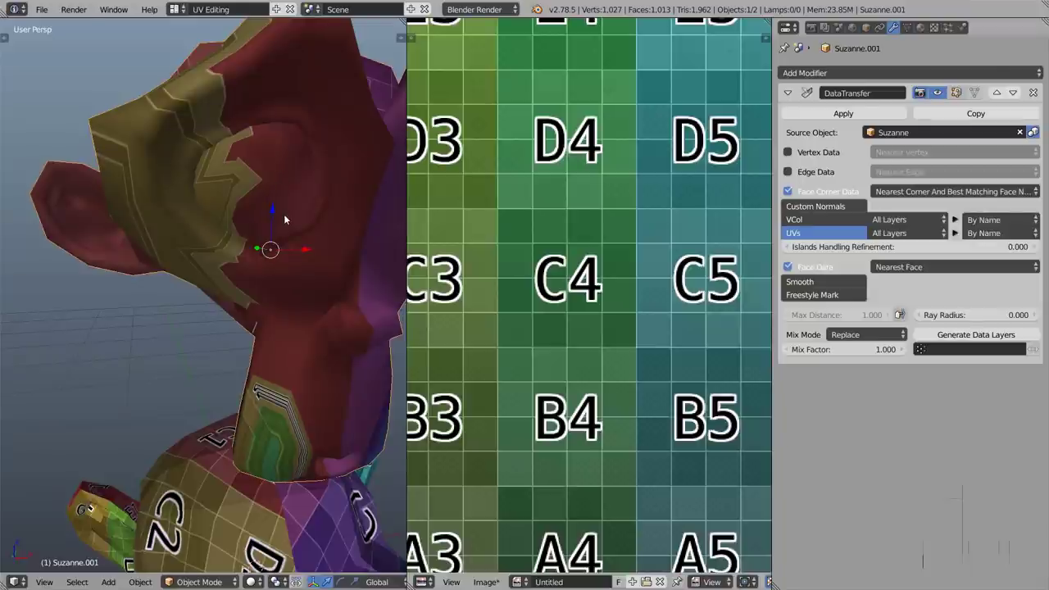
key(KP_1)
scroll(283, 214, down, 5)
shift+middle_drag(273, 347, 264, 276)
scroll(276, 276, up, 1)
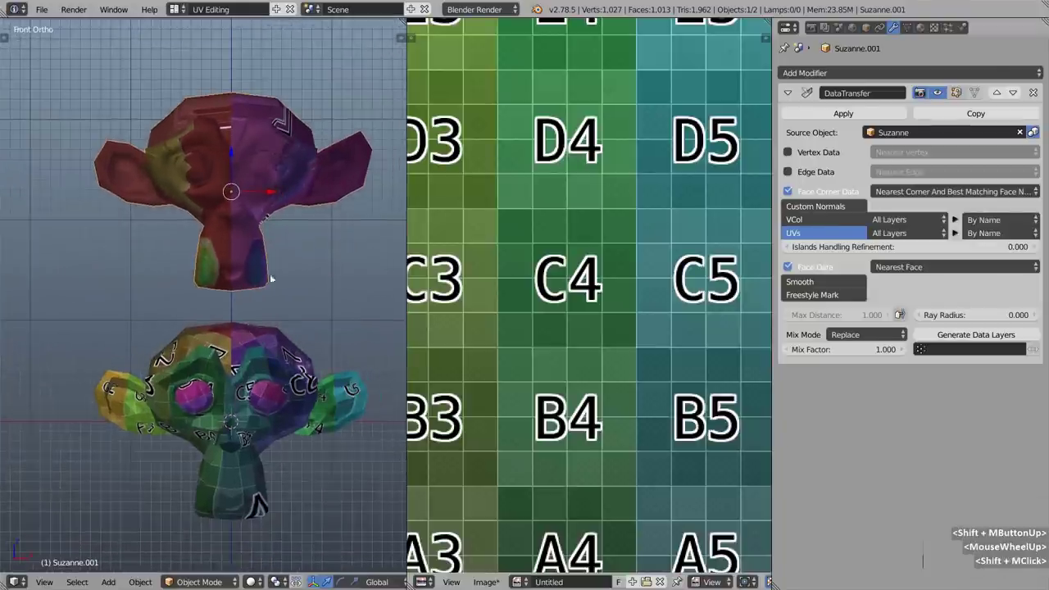
click(1033, 133)
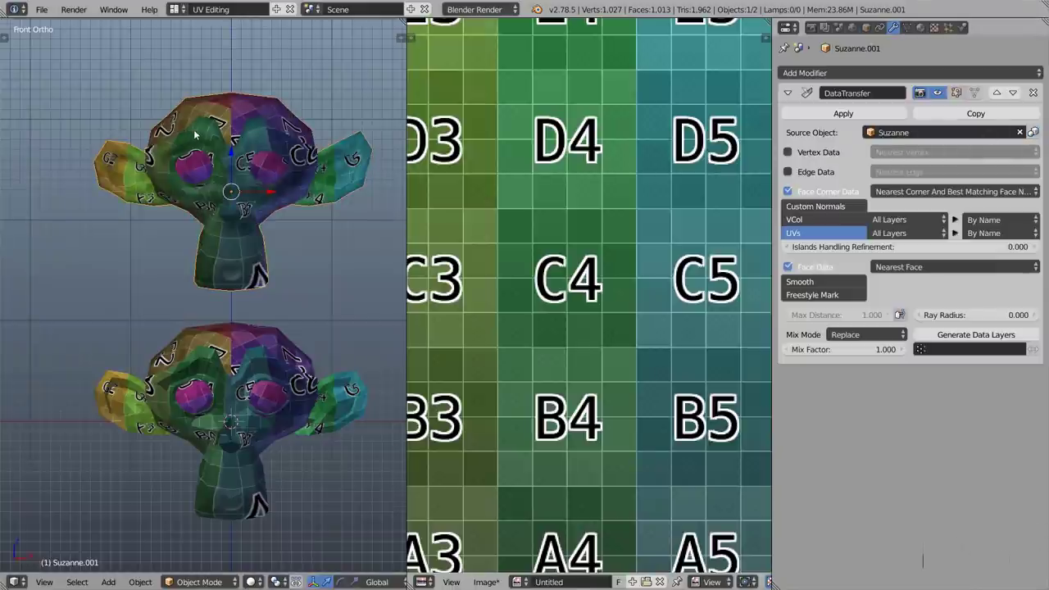
Set the new modifier's face corner mapping to Projected Face Interpolated while checking the upper monkey's eye area.
scroll(195, 135, up, 3)
shift+middle_drag(195, 135, 208, 188)
scroll(208, 189, up, 1)
scroll(208, 188, up, 1)
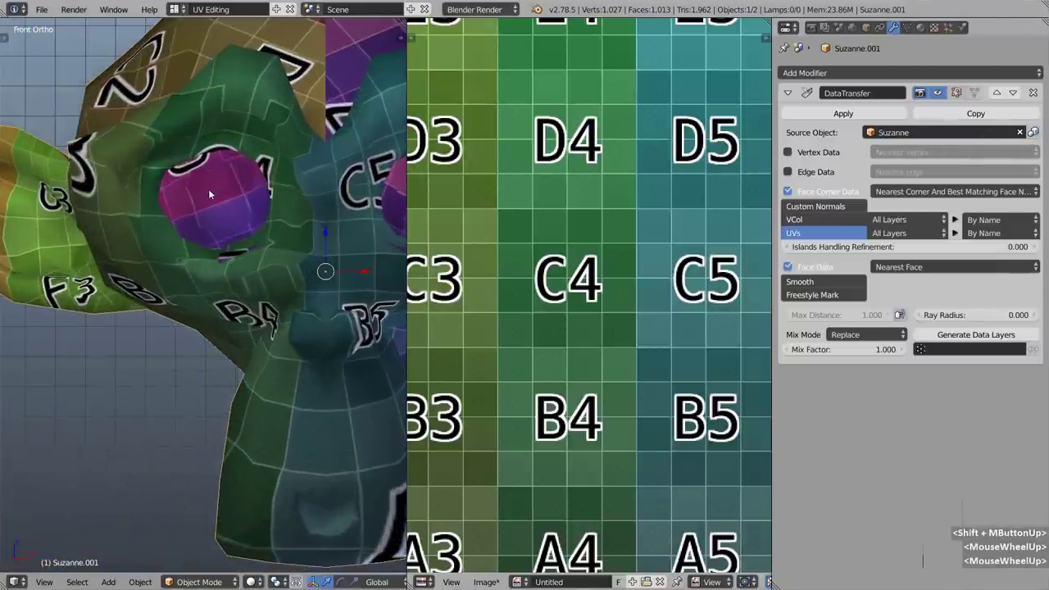
key(ctrl)
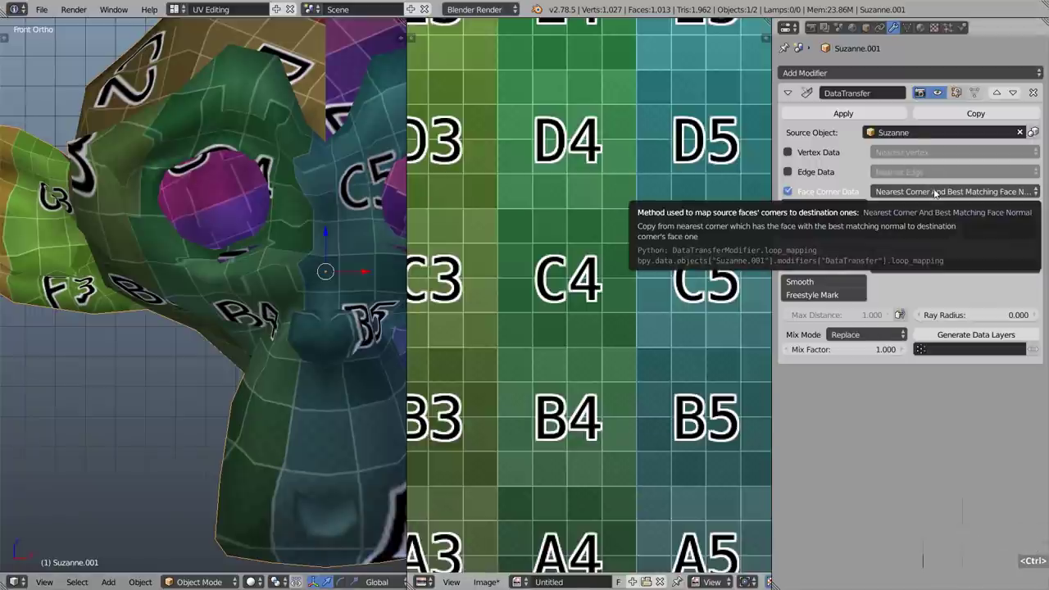
ctrl+scroll(934, 192, down, 1)
ctrl+scroll(935, 192, down, 2)
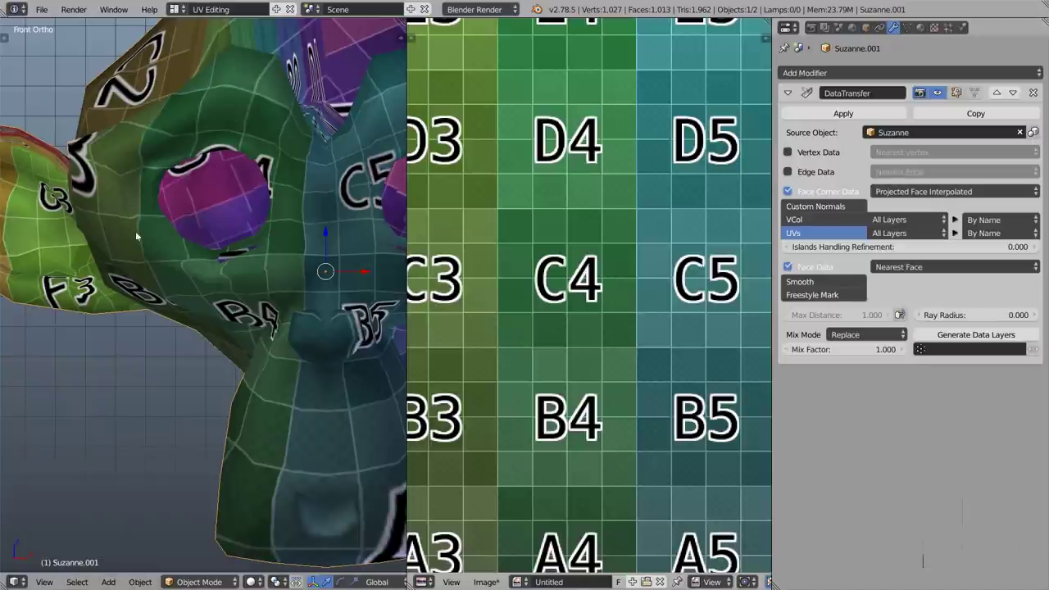
Restrict the Data Transfer modifier to the uvfix vertex group.
scroll(195, 164, down, 3)
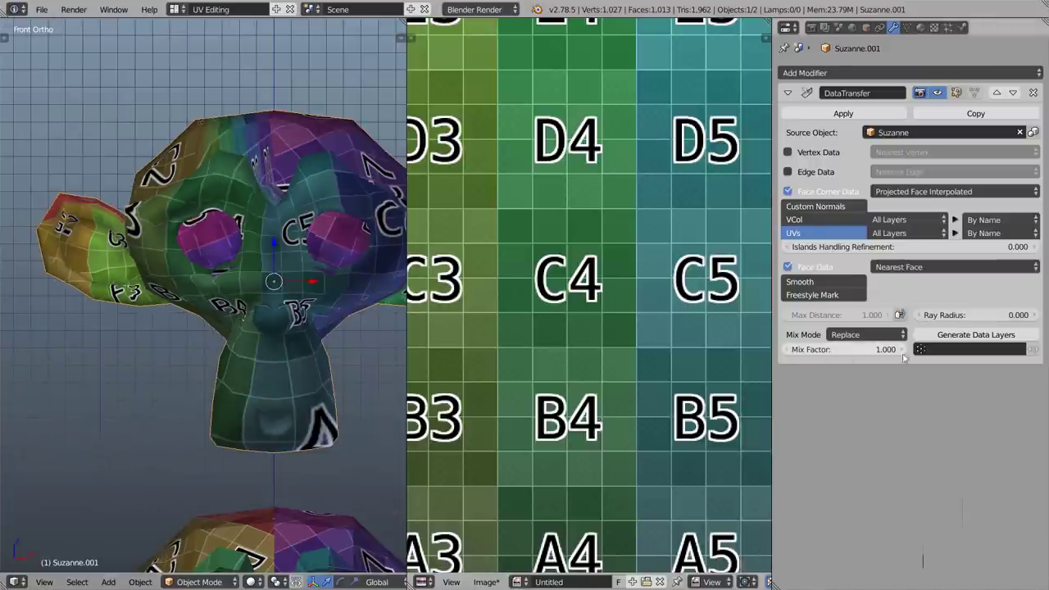
click(984, 351)
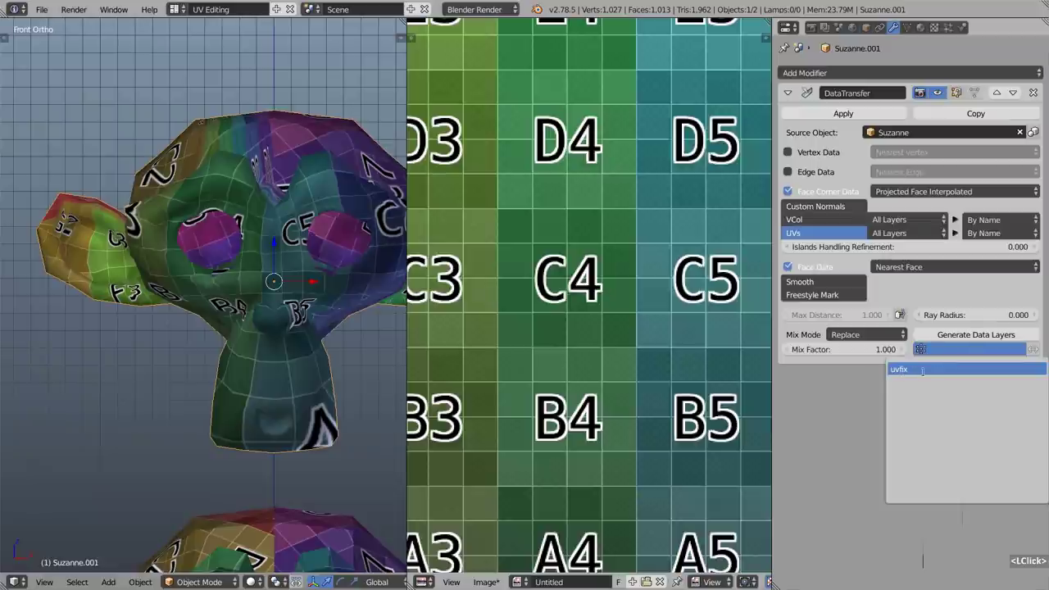
click(934, 372)
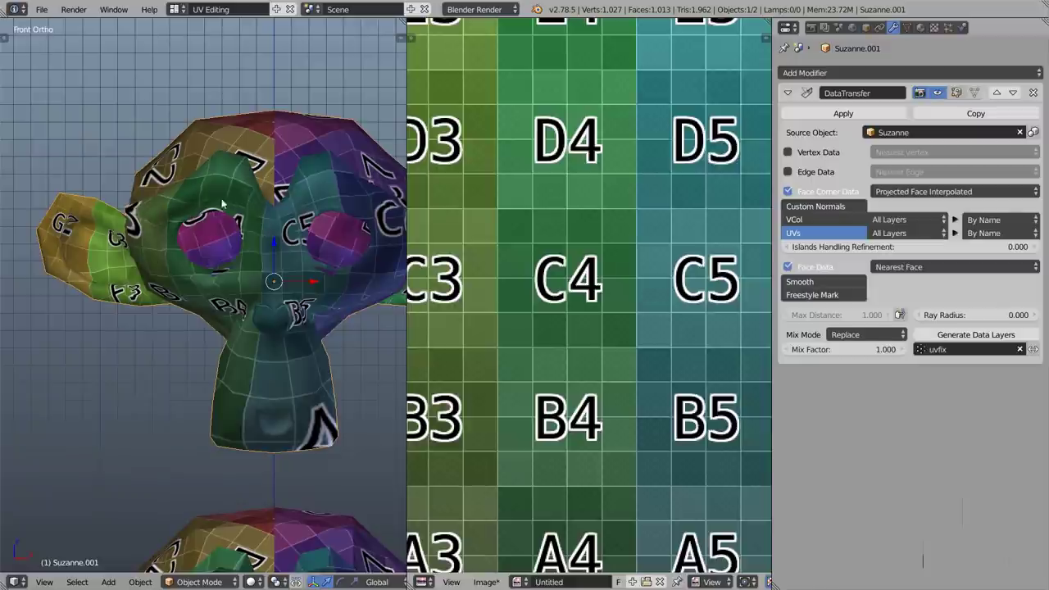
Apply the vertex-group-limited Data Transfer modifier and enter Edit Mode to check the eye region's UVs.
click(844, 114)
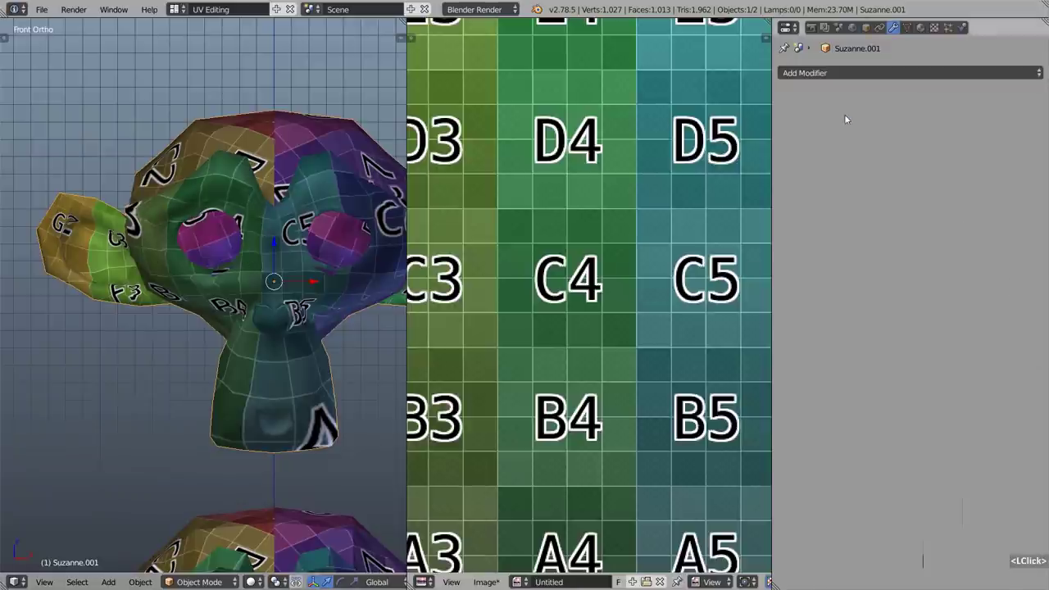
key(Tab)
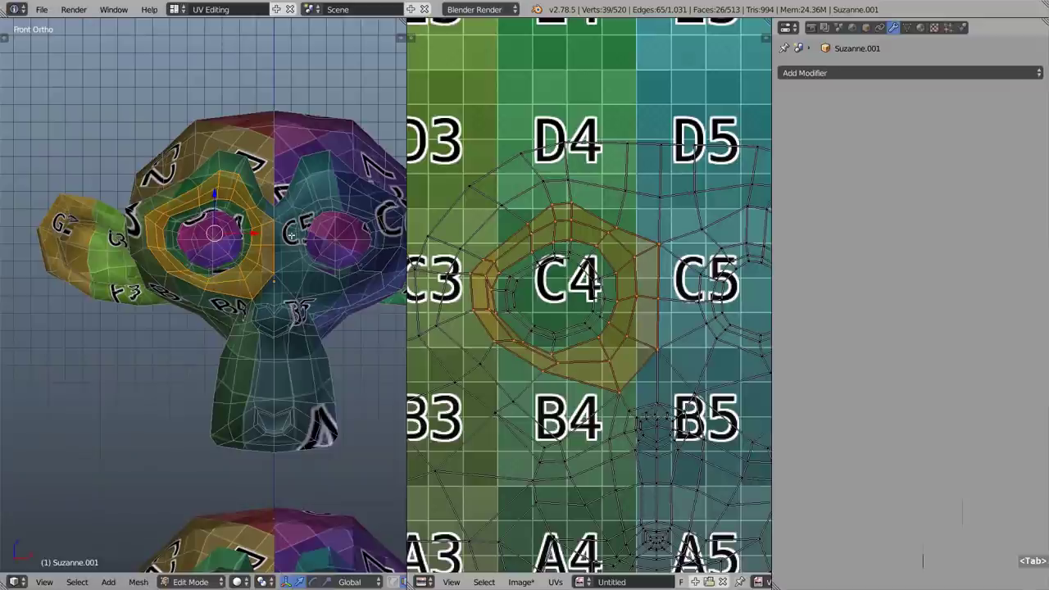
scroll(515, 311, up, 1)
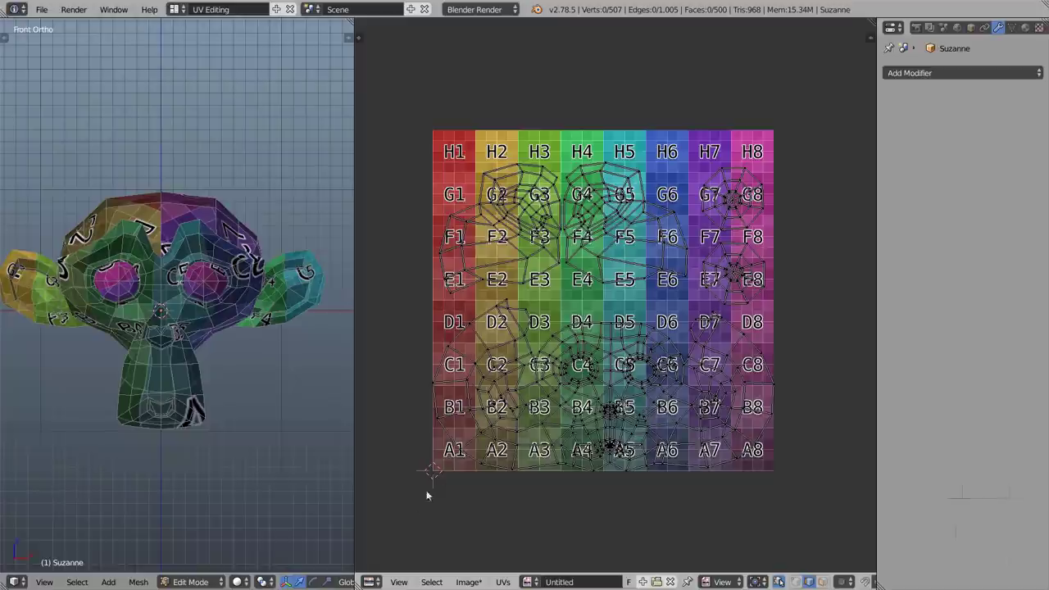
Switch the UV/Image Editor area to User Preferences and filter the add-ons to the UV category.
click(373, 581)
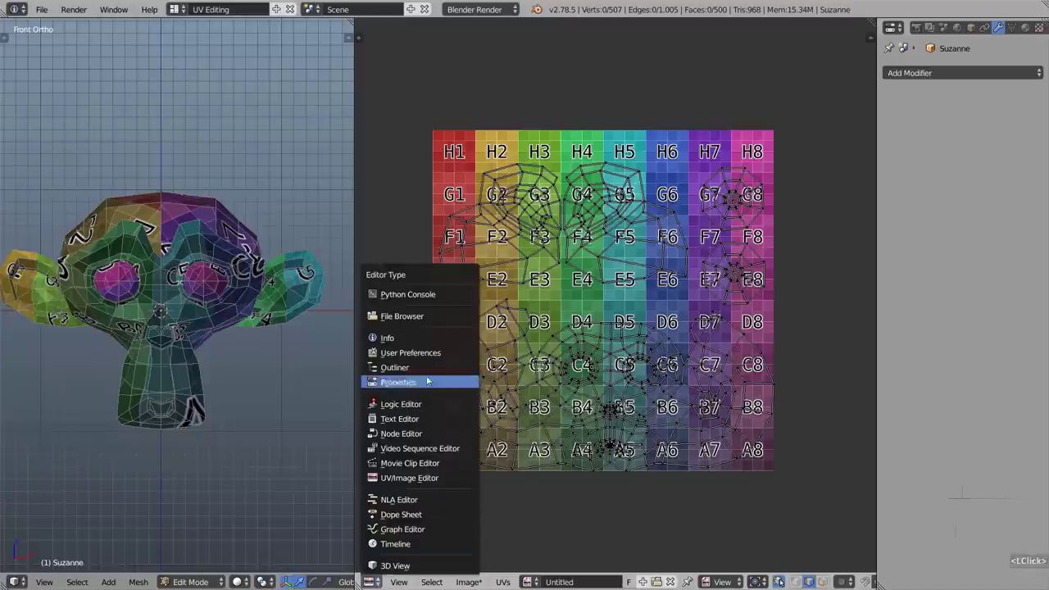
click(422, 352)
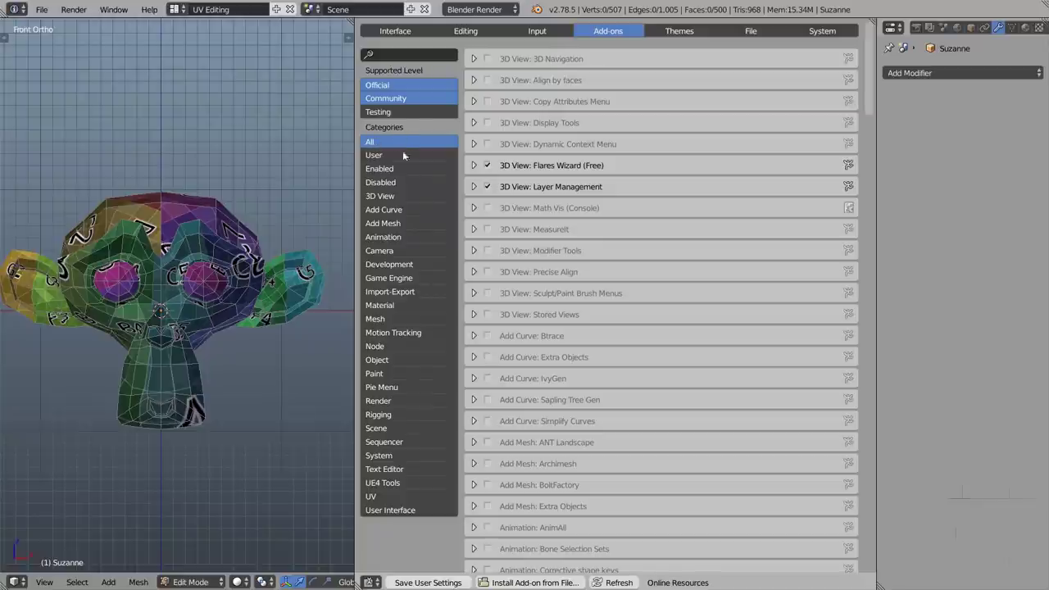
click(395, 495)
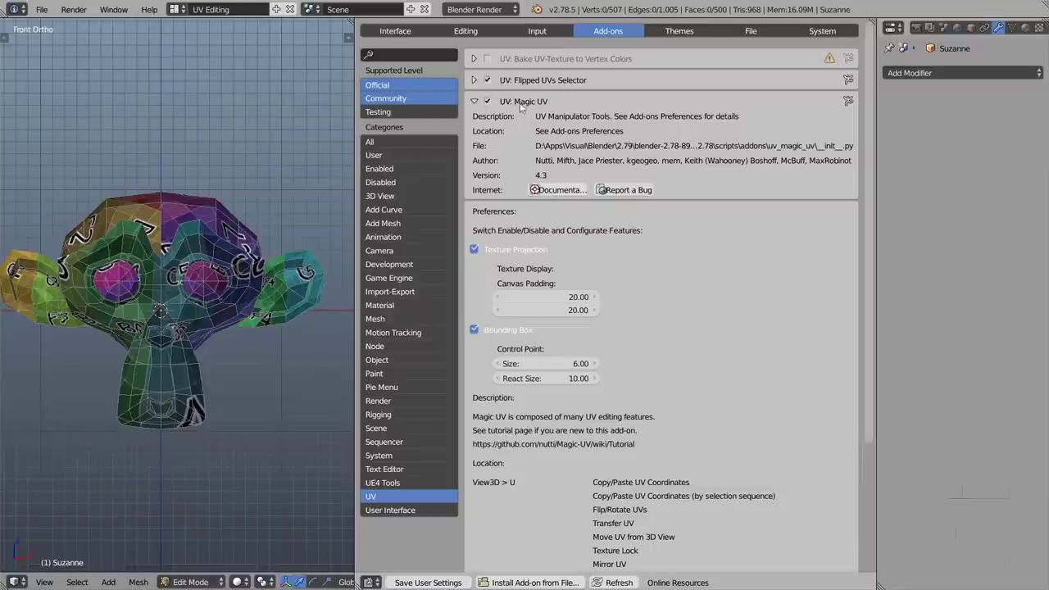
Review Magic UV's list of features in the add-on preferences and return the area to the UV/Image Editor.
click(475, 102)
click(474, 102)
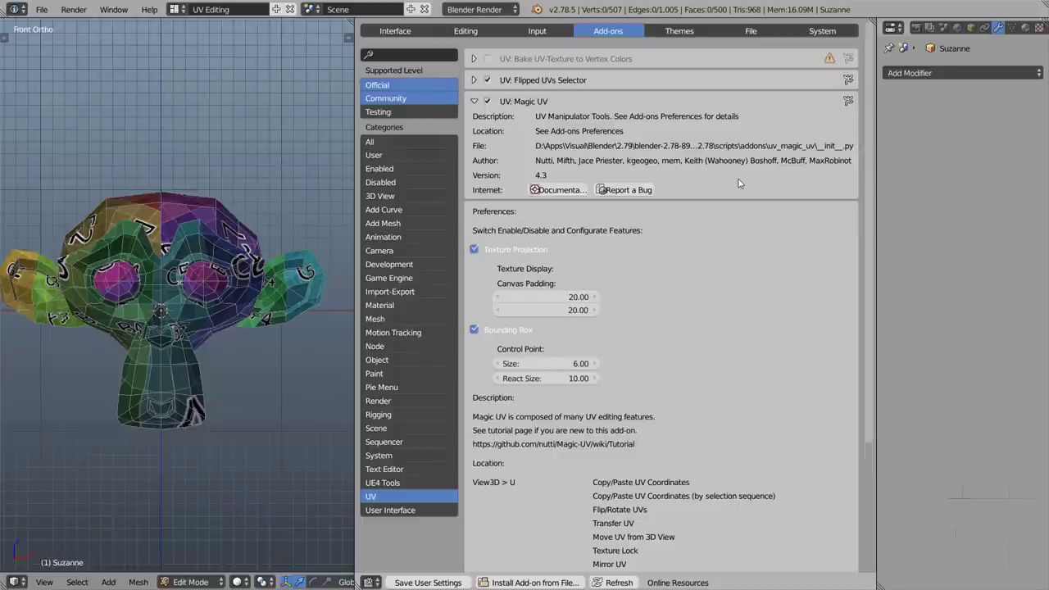
scroll(719, 260, down, 6)
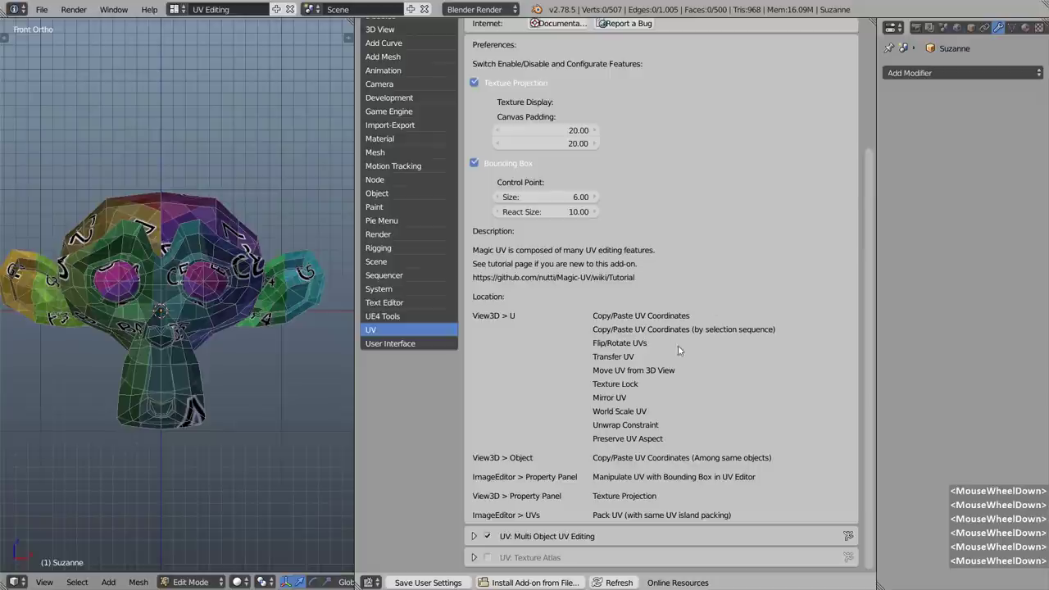
click(371, 582)
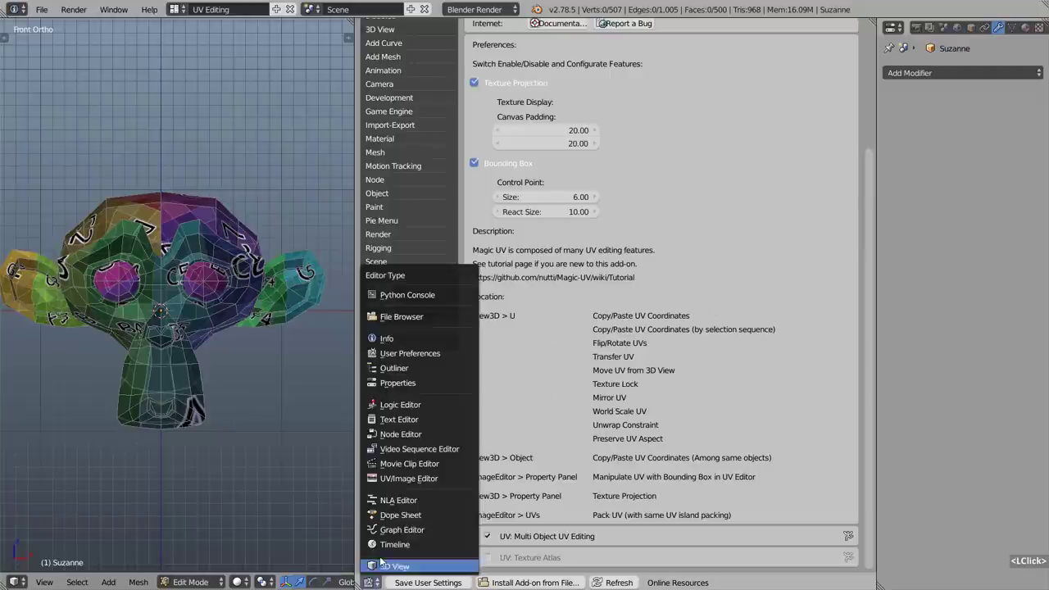
click(427, 478)
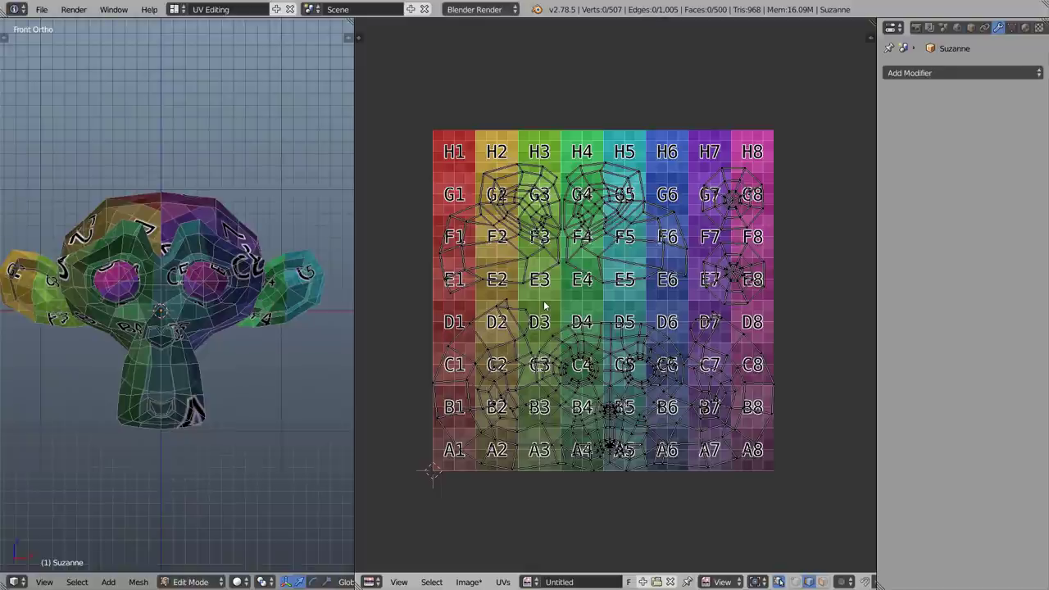
Select the eye's UV island over grid cells E7 and E8 and display its UV bounding box.
key(n)
middle_drag(685, 305, 581, 322)
scroll(532, 271, up, 3)
click(490, 232)
drag(489, 232, 662, 370)
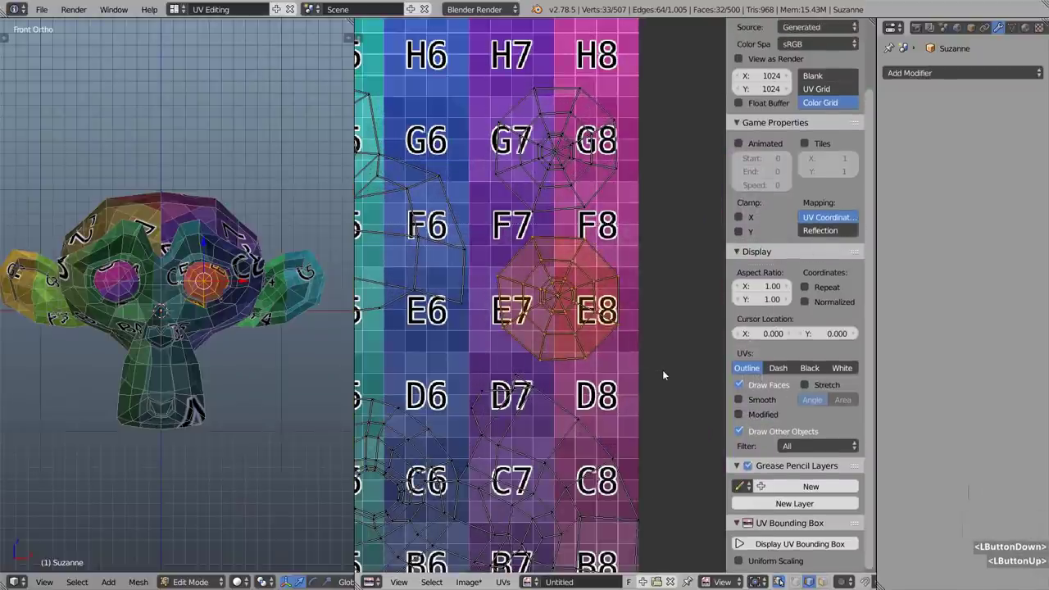
click(805, 550)
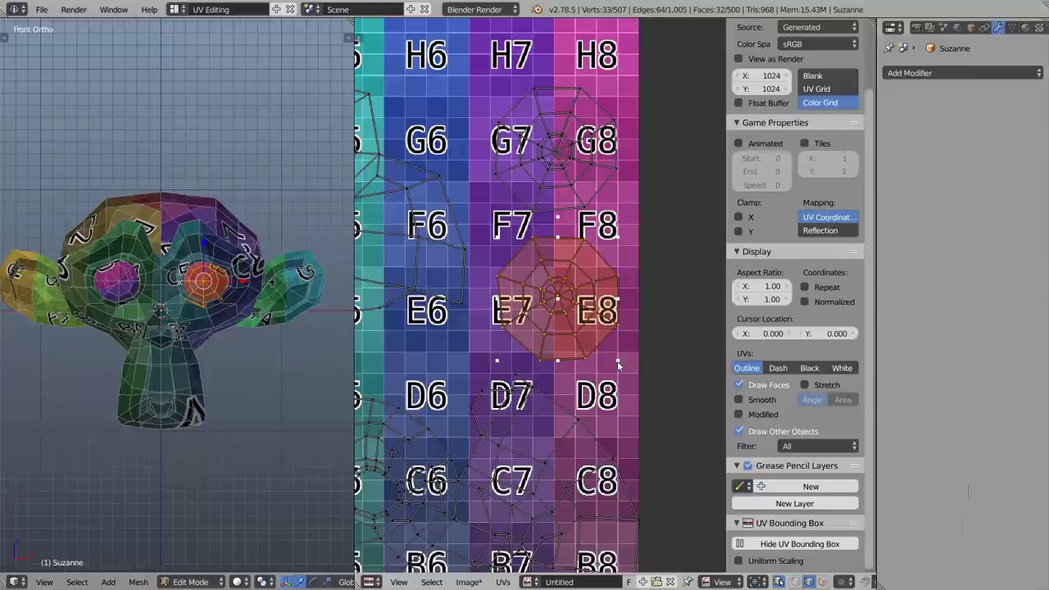
Rotate the eye's UV island slightly and shrink it with the bounding box handles, finishing by hiding the bounding box.
click(618, 365)
key(s)
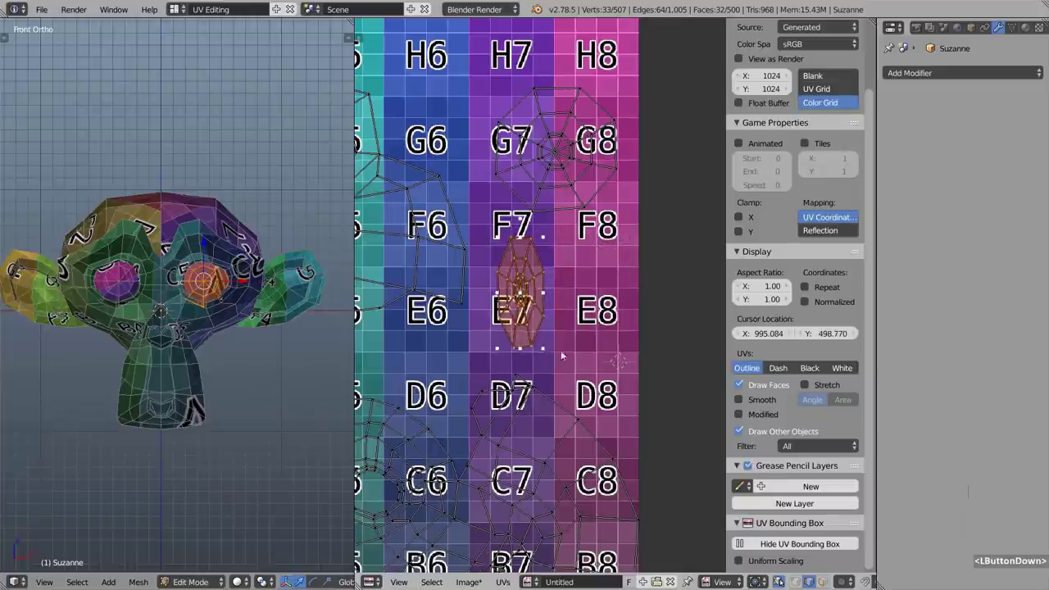
drag(606, 336, 614, 357)
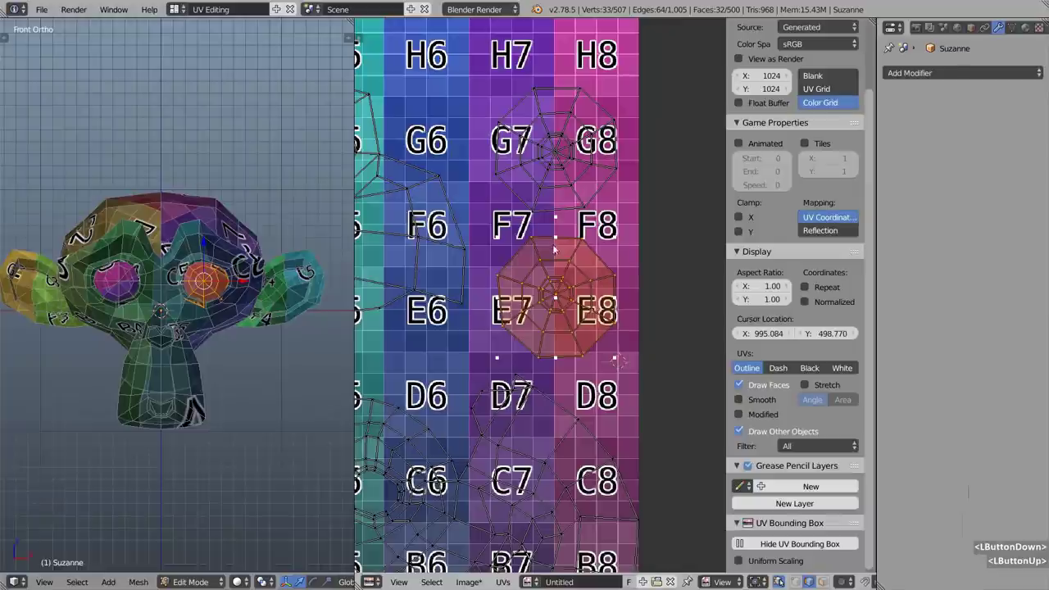
drag(556, 221, 582, 227)
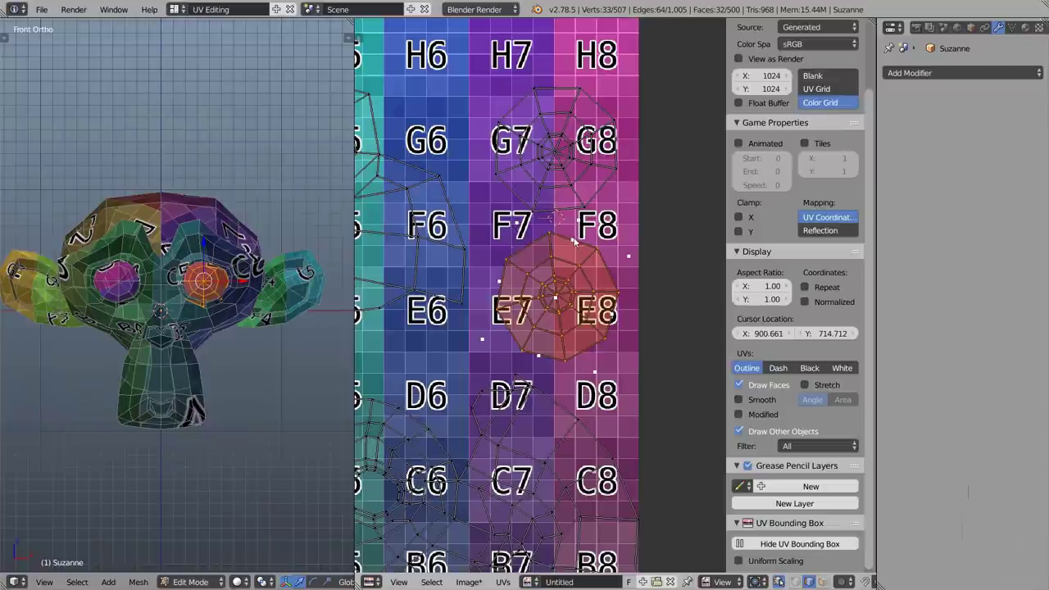
click(574, 264)
drag(574, 264, 572, 303)
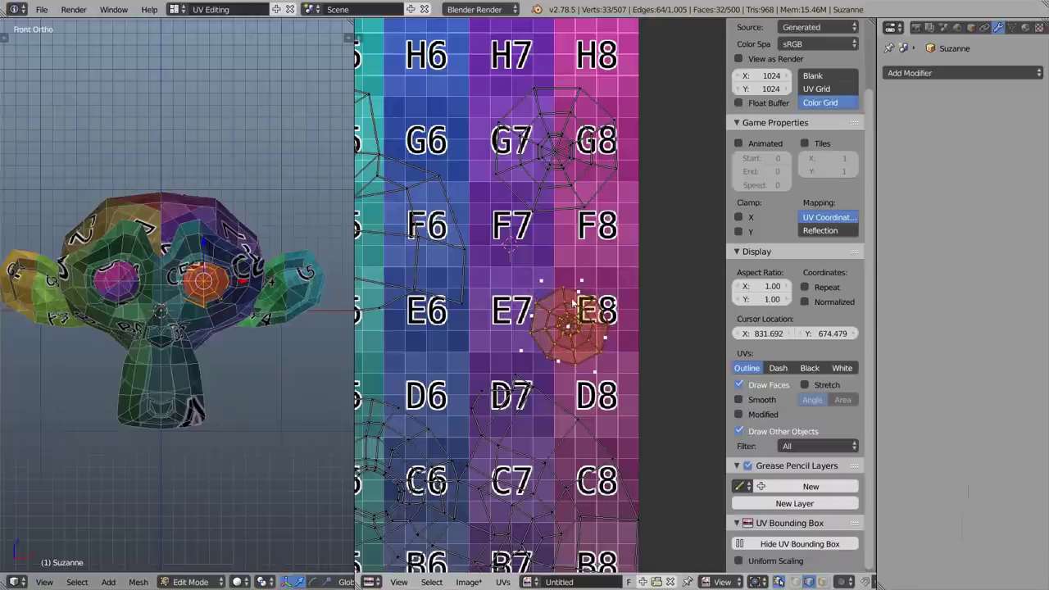
click(742, 543)
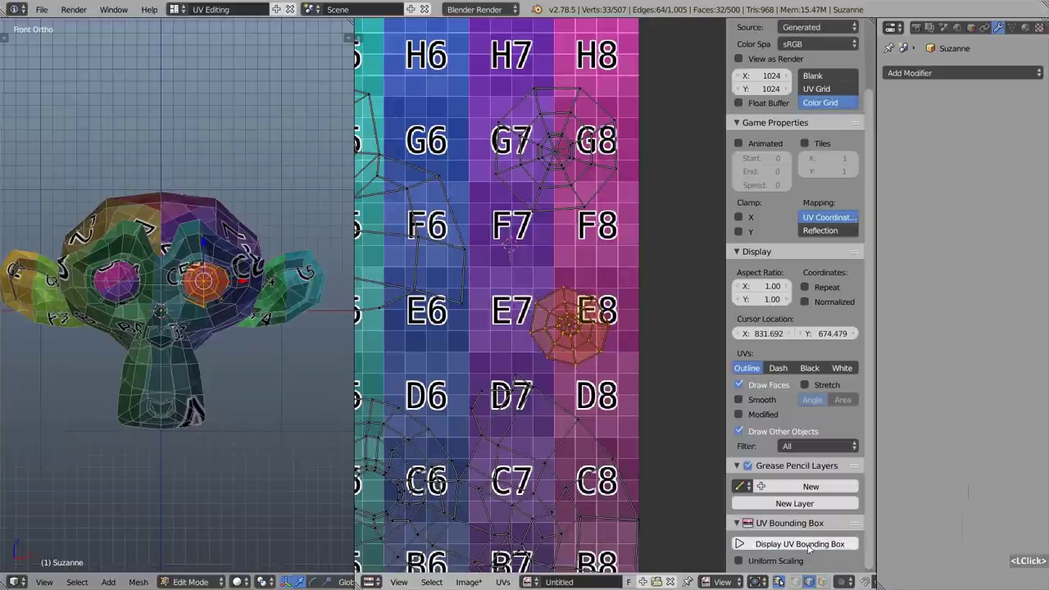
Try scaling the eye's UV island around a 2D cursor placed beside it, using the 2D Cursor pivot.
scroll(557, 313, down, 2)
scroll(579, 346, up, 3)
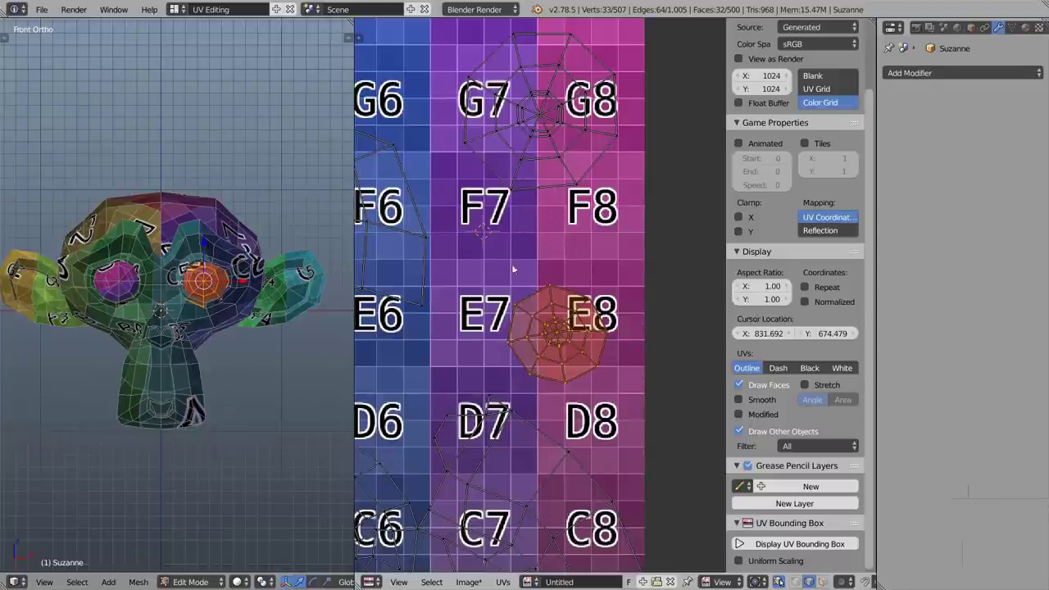
click(757, 582)
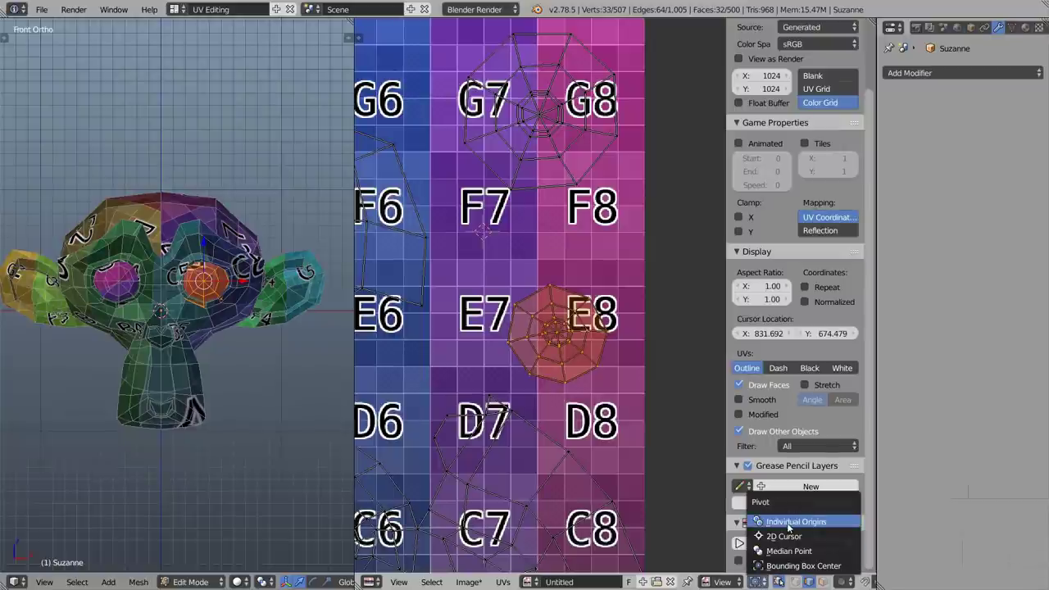
click(828, 537)
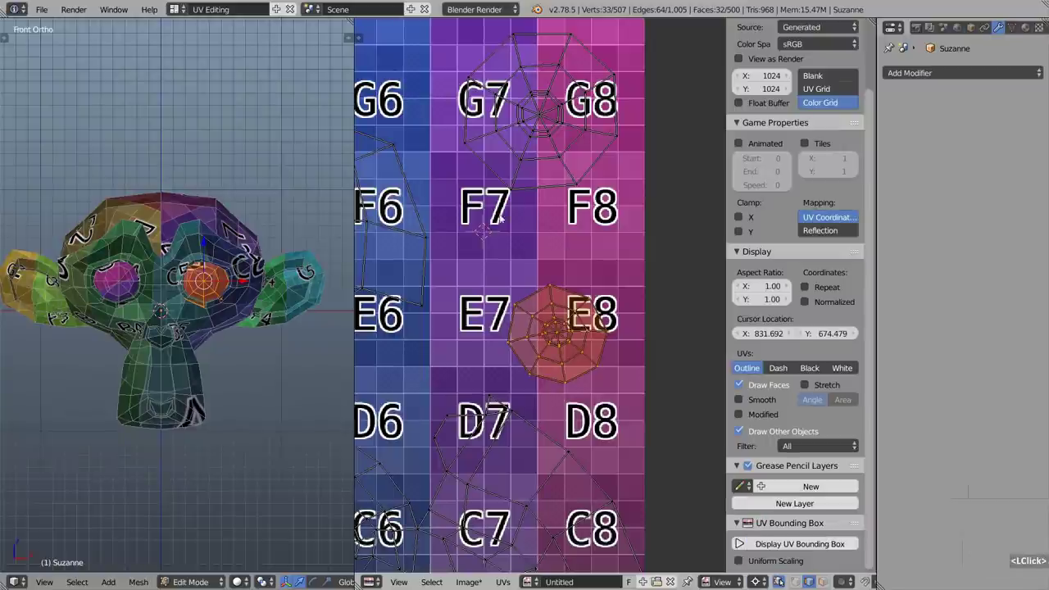
click(506, 259)
key(s)
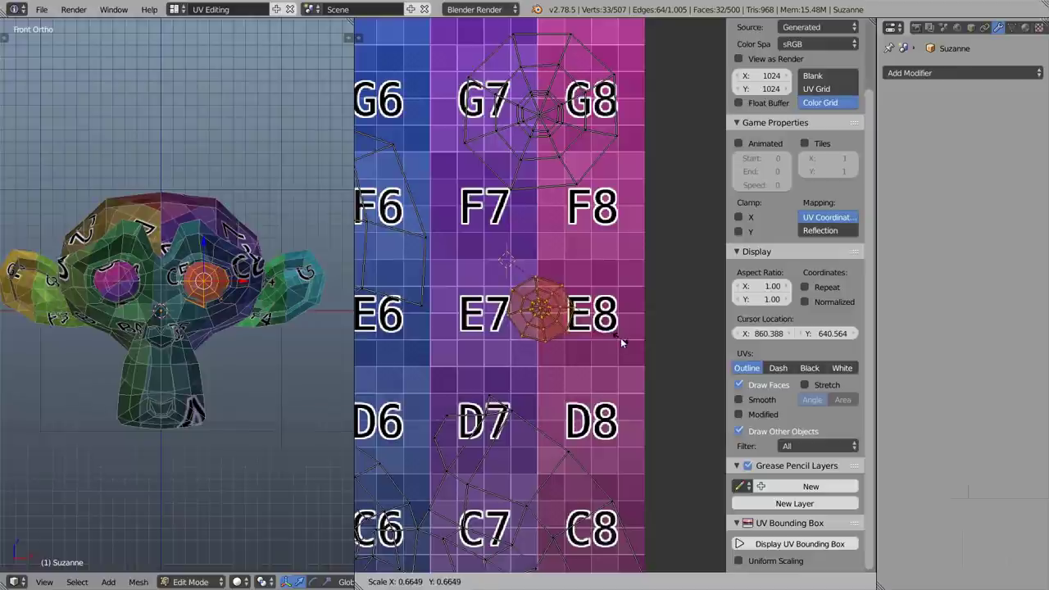
right_click(543, 300)
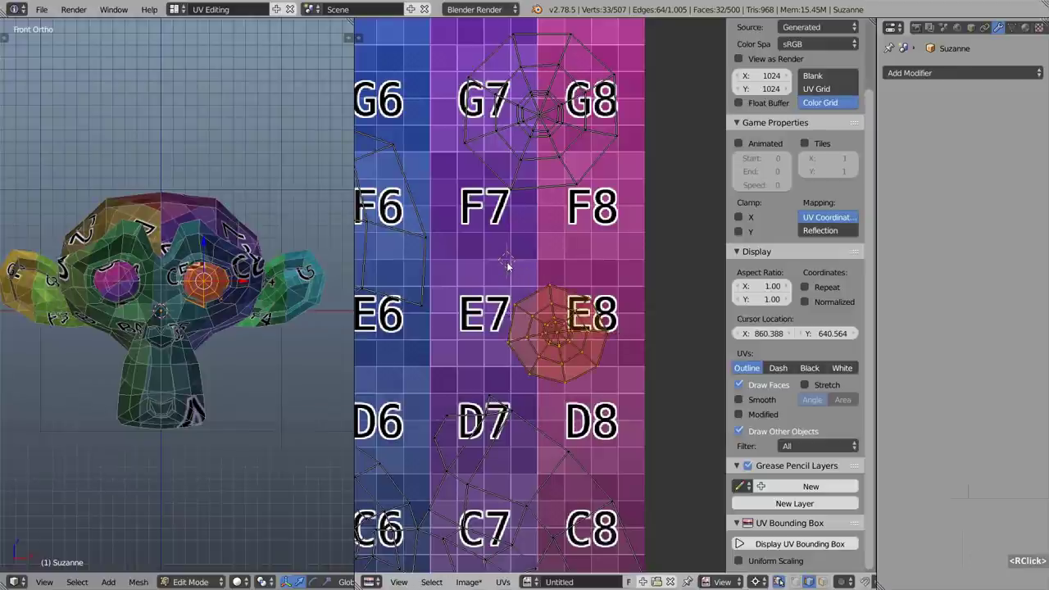
Set the 2D cursor location to X 860, Y 640 and switch the pivot to Bounding Box Center.
click(767, 335)
text(8)
key(Tab)
text(640)
key(Return)
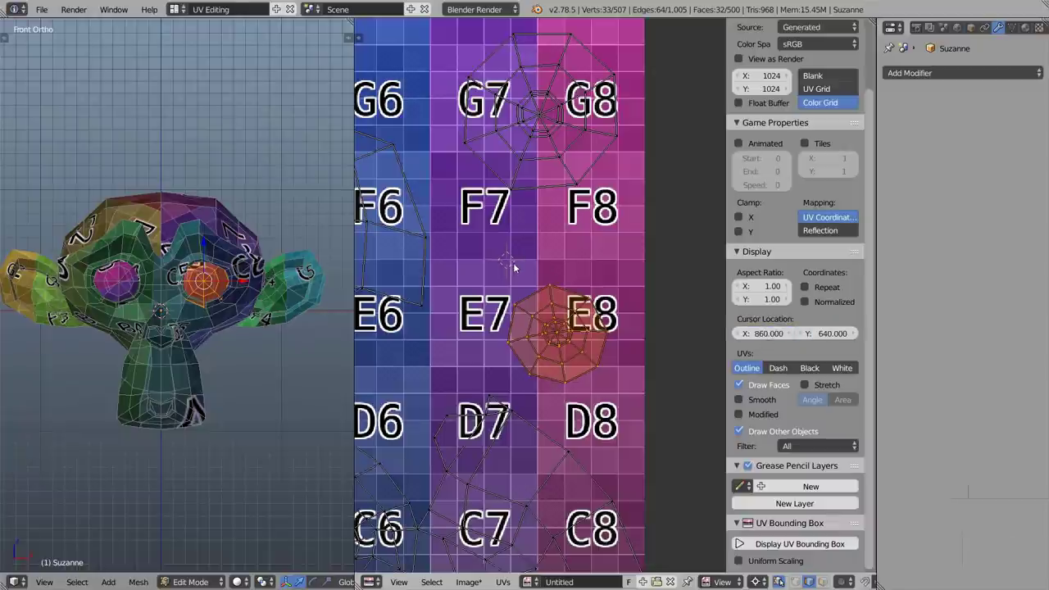
click(757, 581)
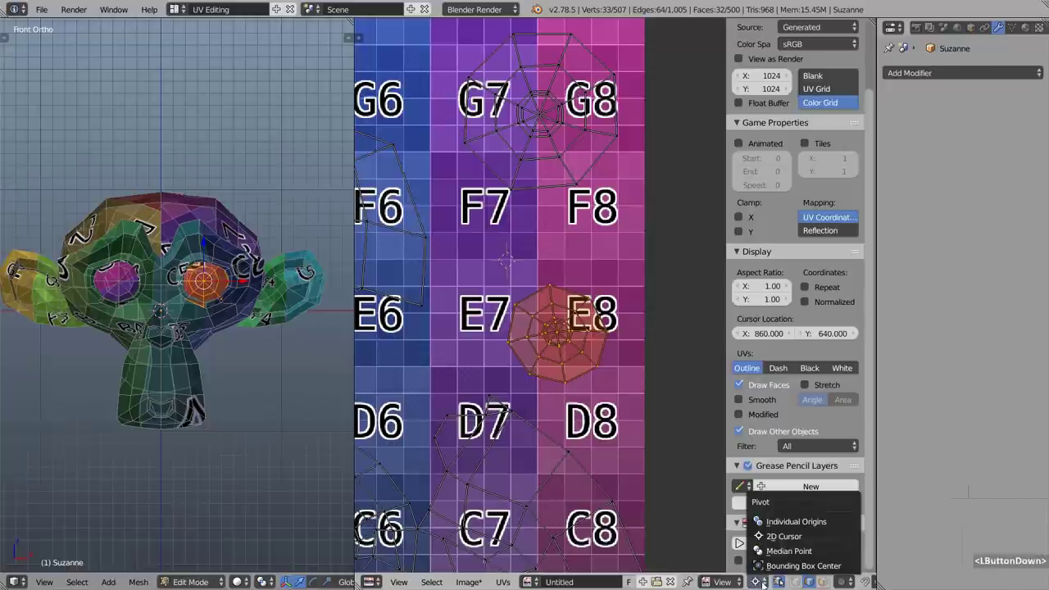
click(793, 567)
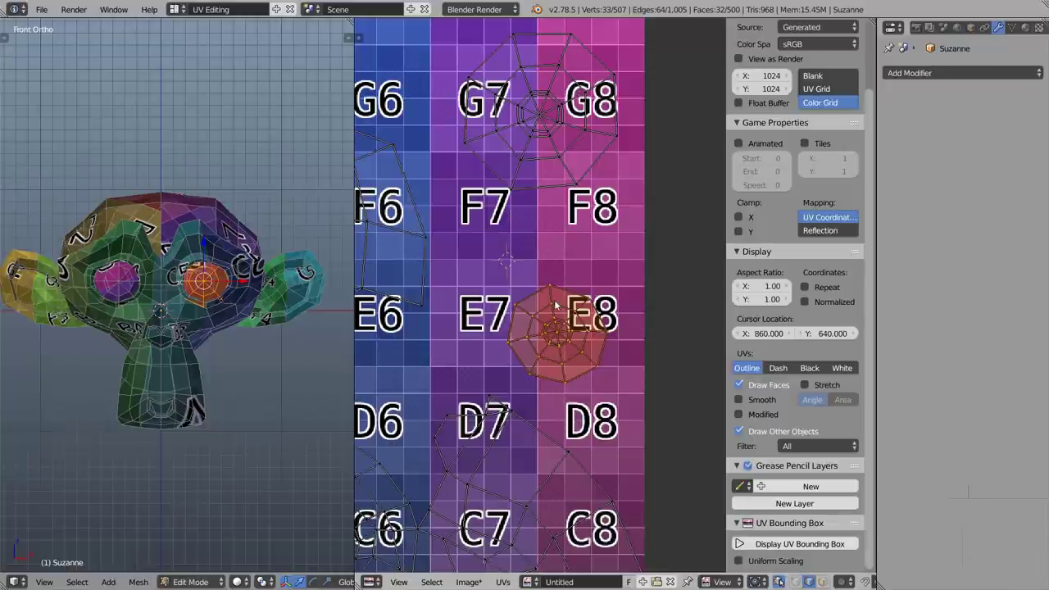
Clear the UV island selection and select the vertical centre edge on the monkey's muzzle, between nose and mouth.
key(a)
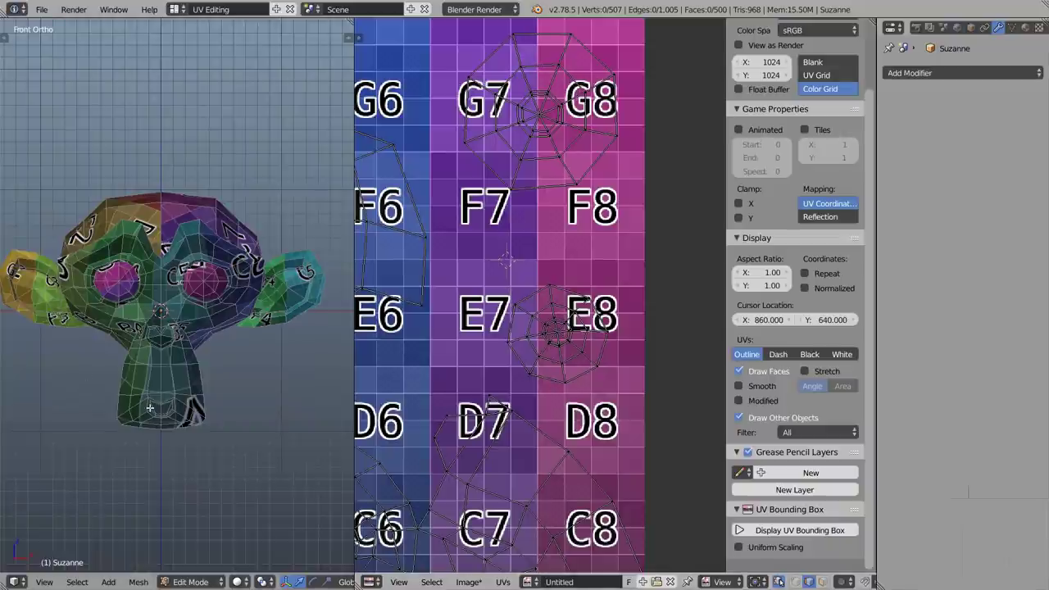
scroll(260, 321, up, 3)
shift+middle_drag(260, 360, 260, 321)
scroll(260, 321, up, 2)
right_click(260, 321)
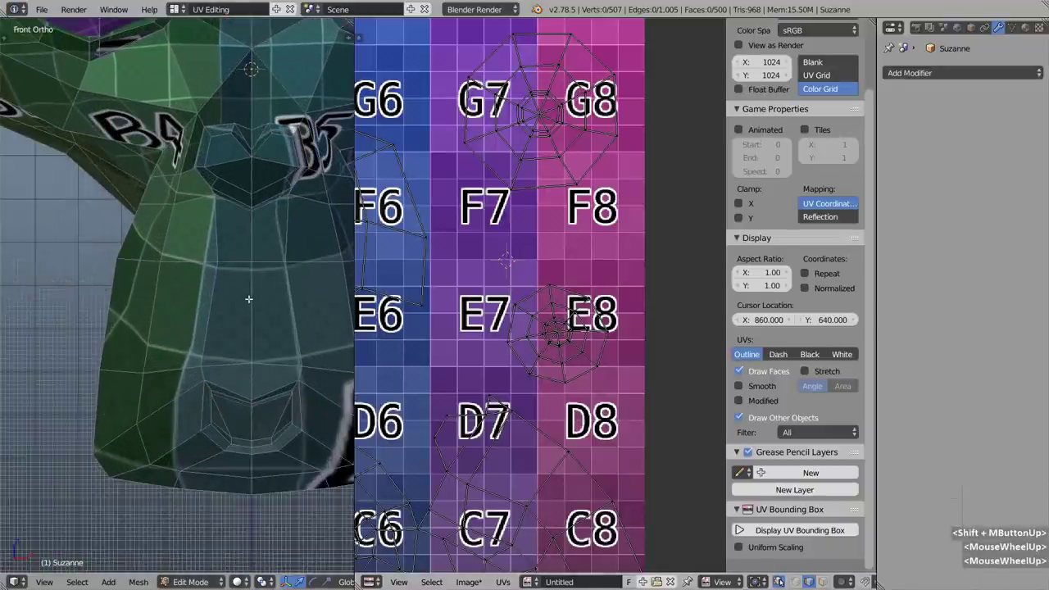
scroll(610, 361, down, 3)
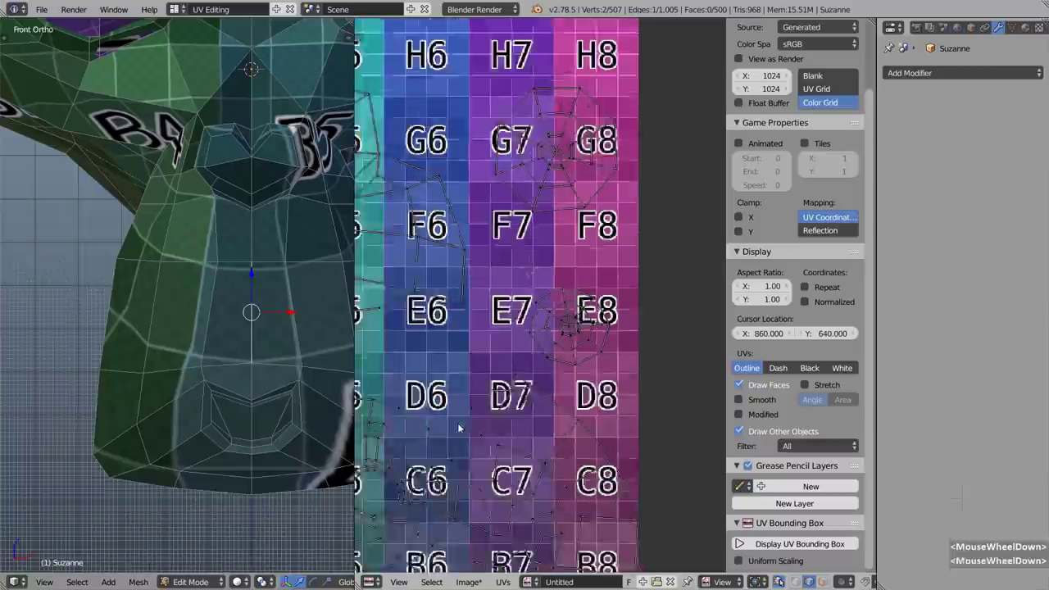
middle_drag(575, 433, 610, 361)
scroll(609, 419, up, 5)
scroll(573, 393, up, 1)
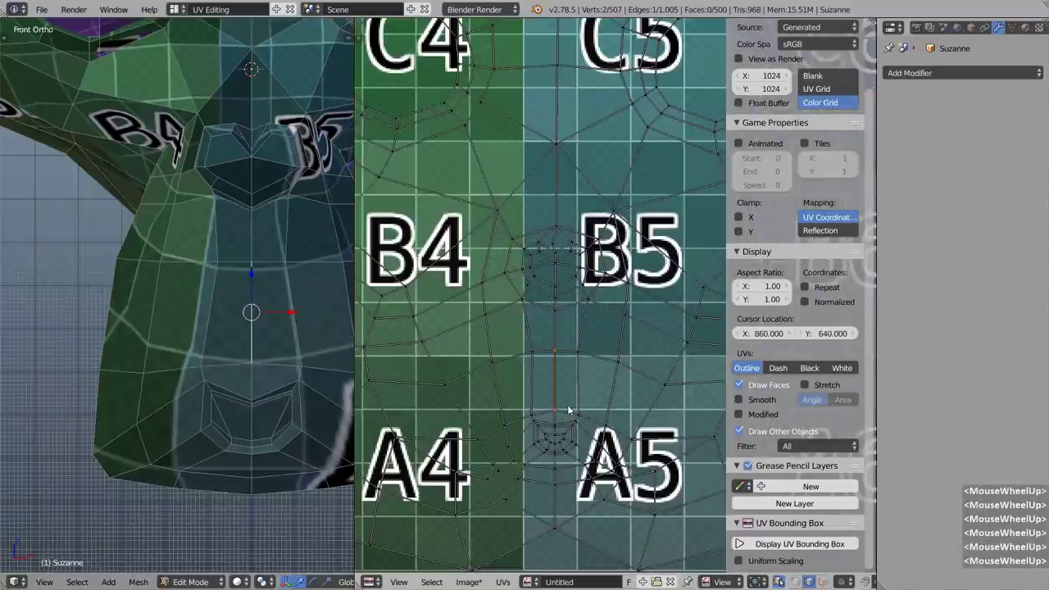
Shift the muzzle edge's UVs sideways with Move the UV from View3D, watching the texture on the mesh.
key(u)
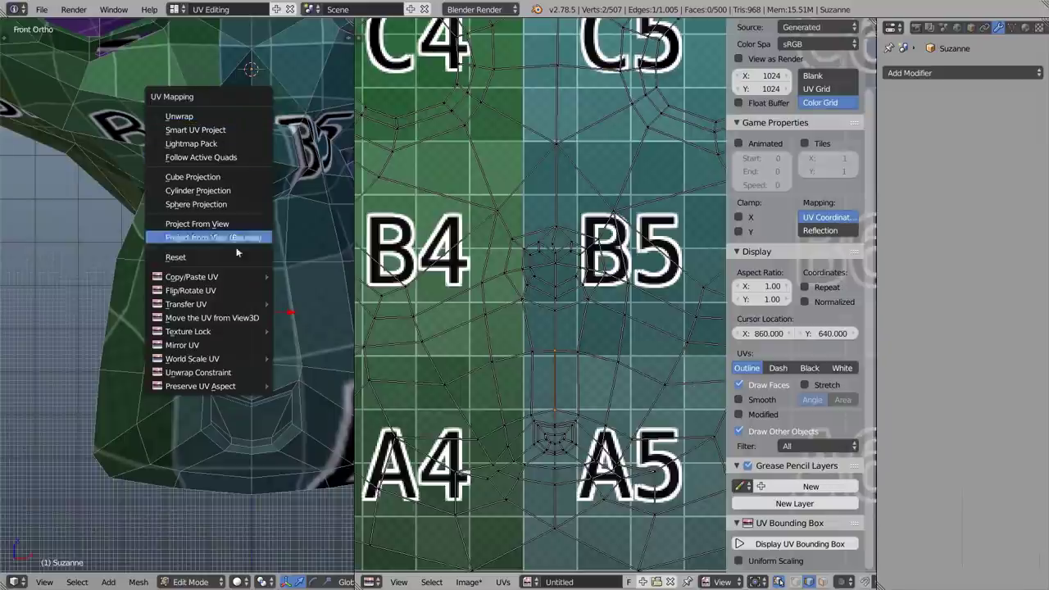
click(234, 319)
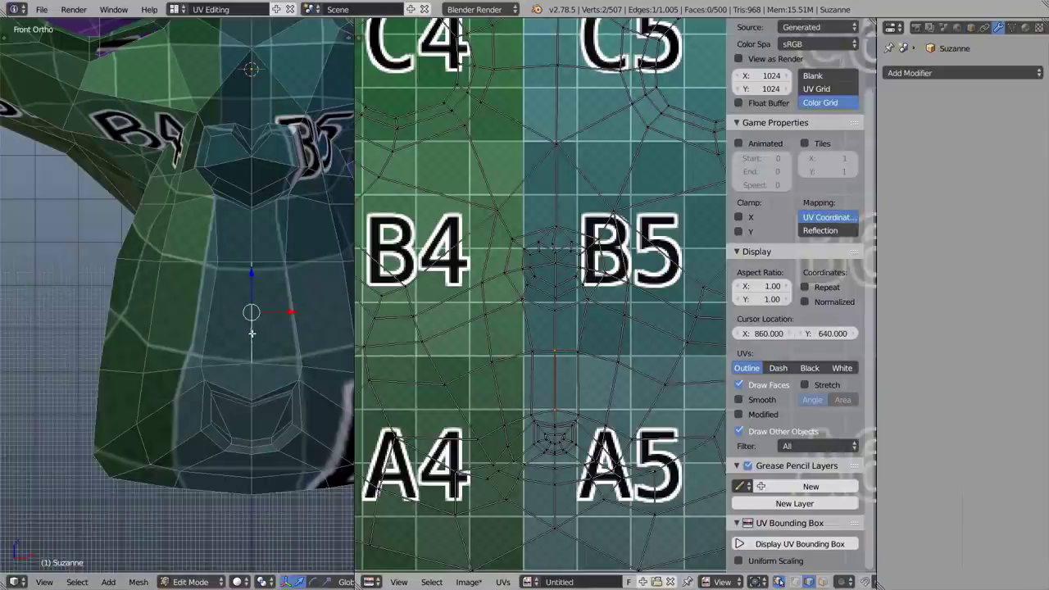
right_click(286, 347)
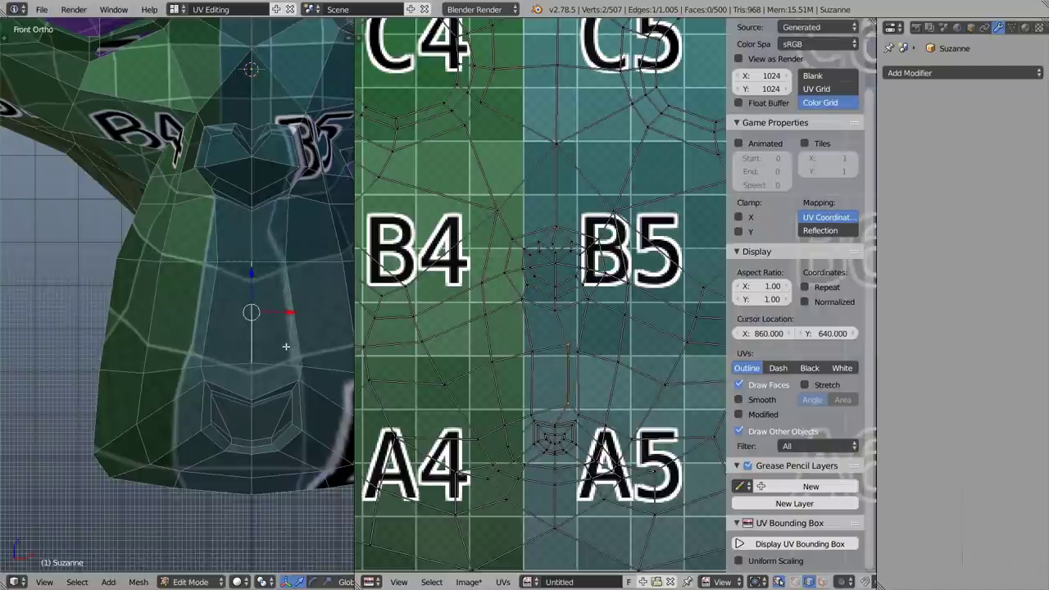
right_click(242, 330)
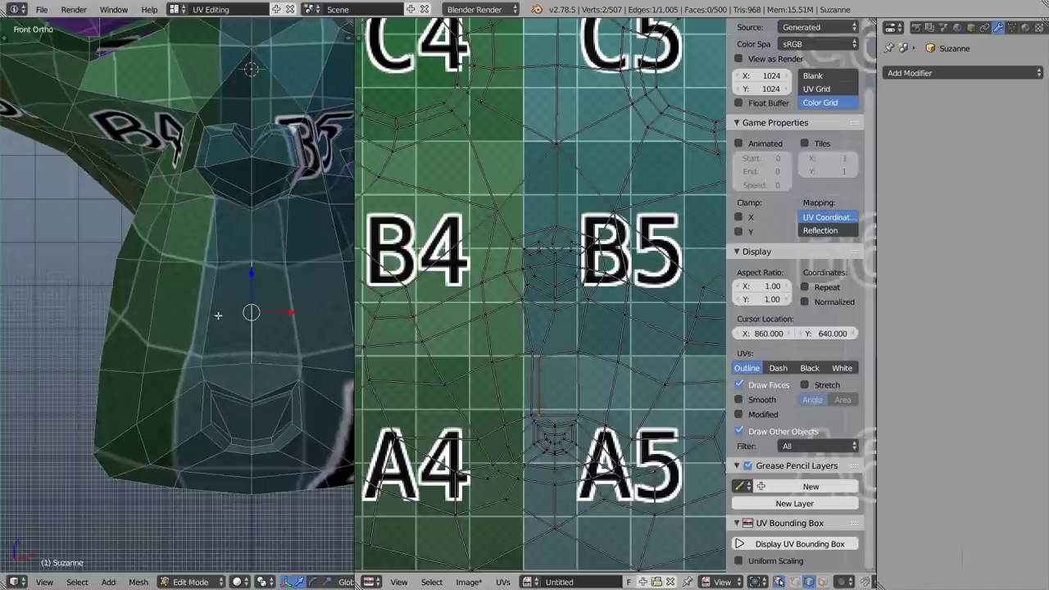
right_click(272, 327)
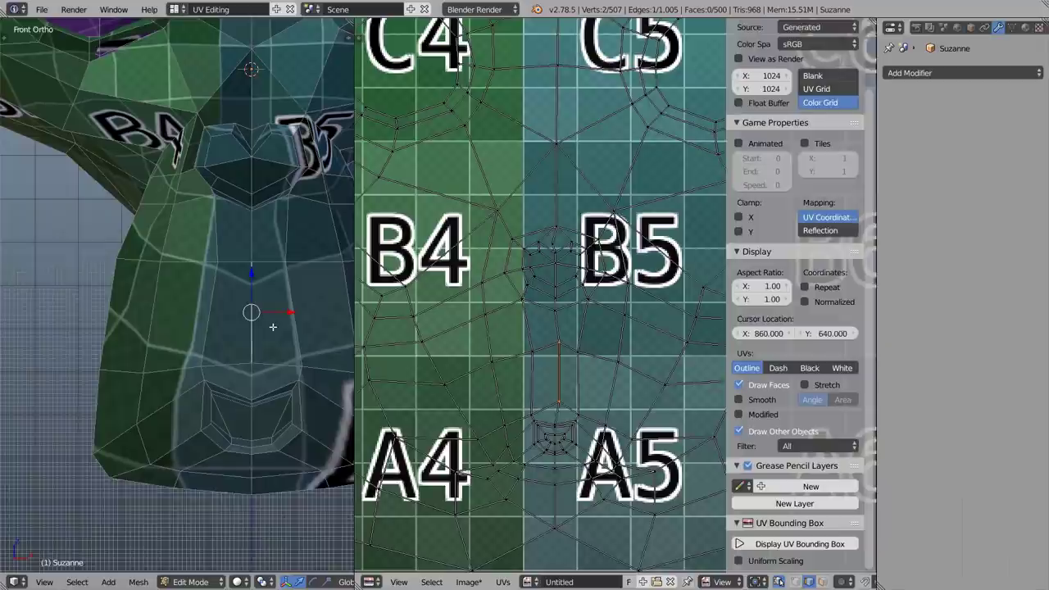
right_click(270, 295)
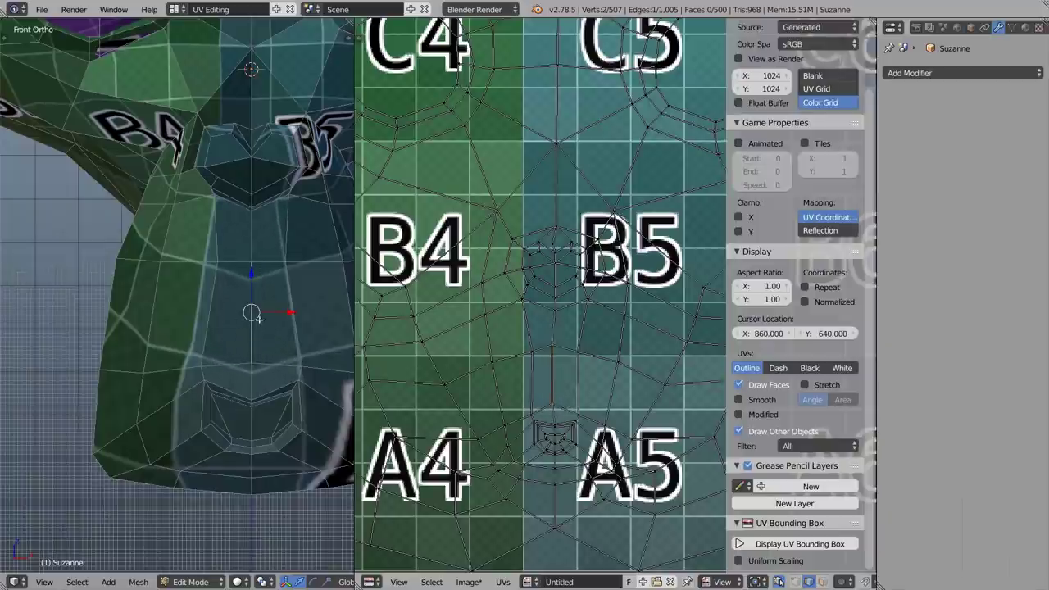
right_click(267, 348)
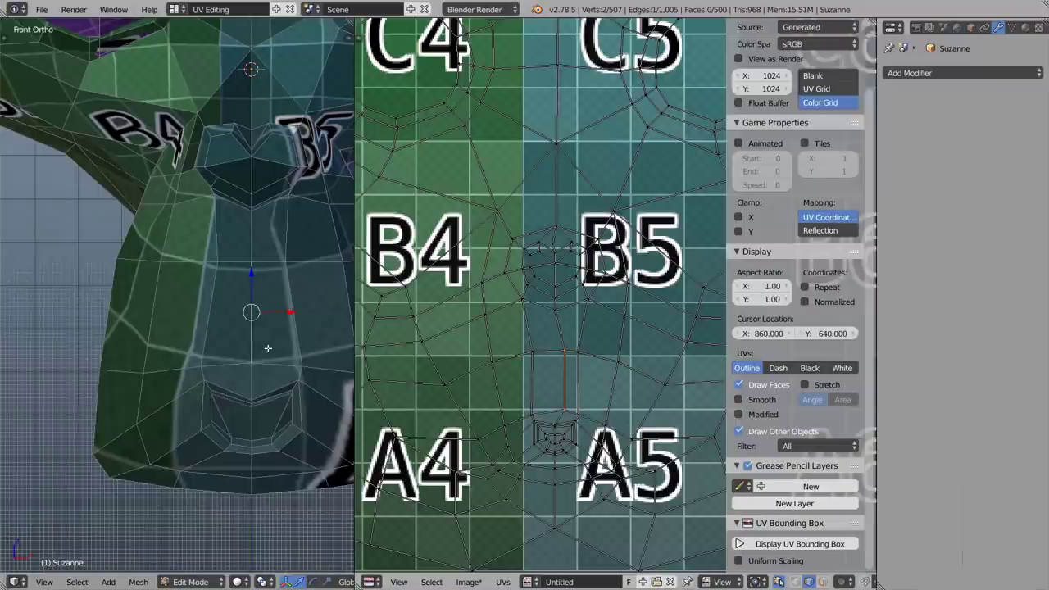
click(272, 348)
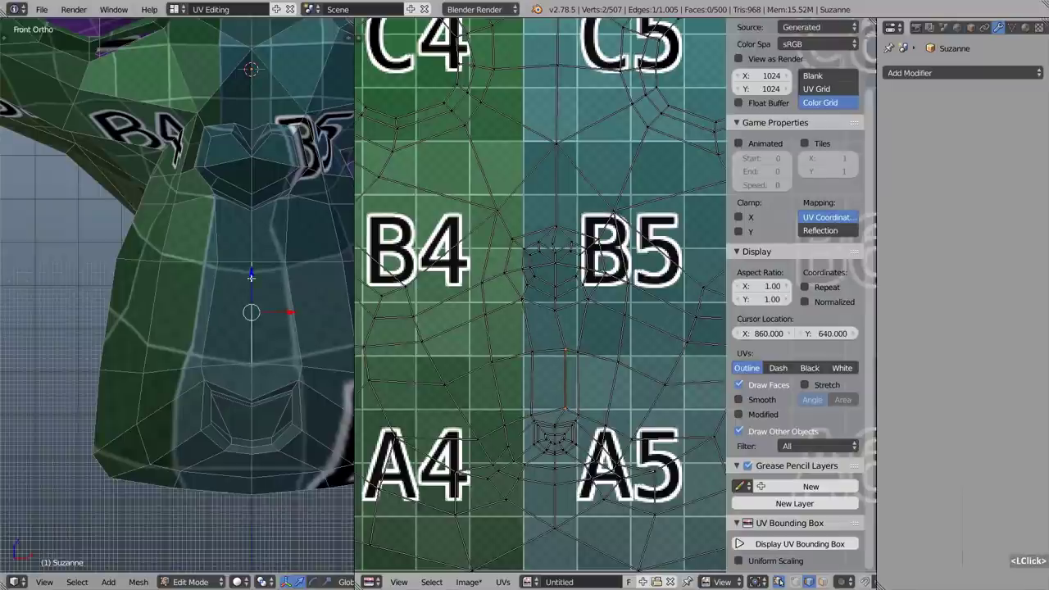
Enlarge the 3D view and, in vertex select mode, select the outer vertex of the brow ridge edge above the monkey's eye.
key(shift+space)
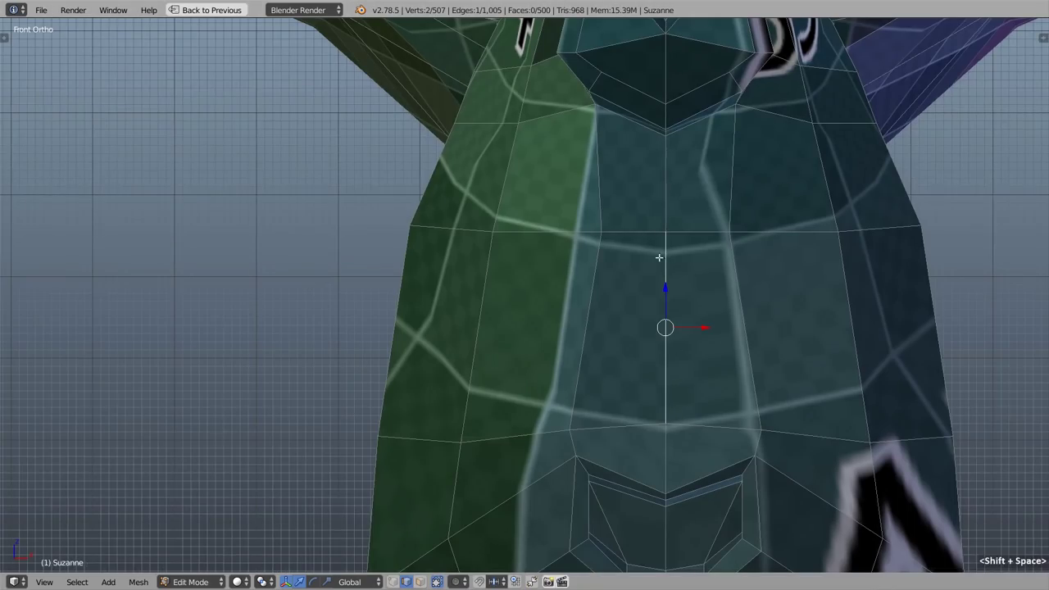
scroll(625, 224, down, 5)
shift+middle_drag(462, 38, 503, 261)
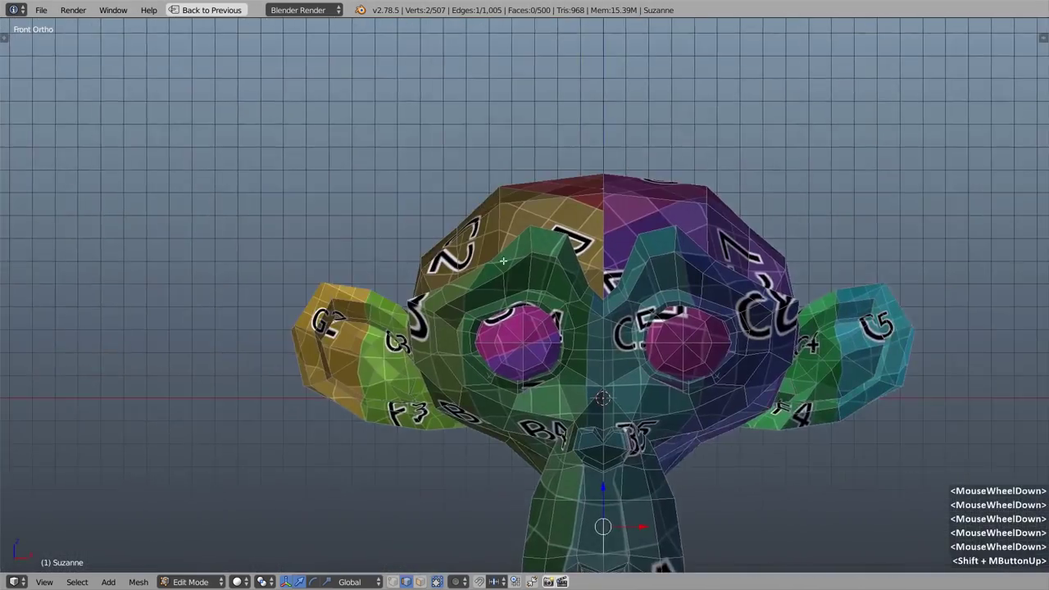
scroll(503, 260, up, 6)
right_click(541, 193)
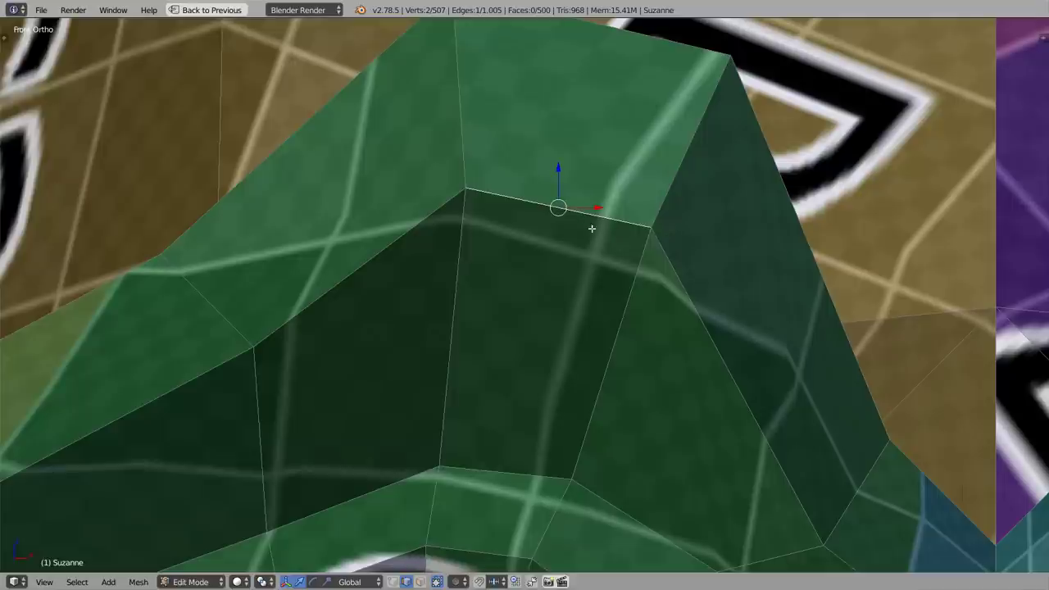
key(ctrl+Tab)
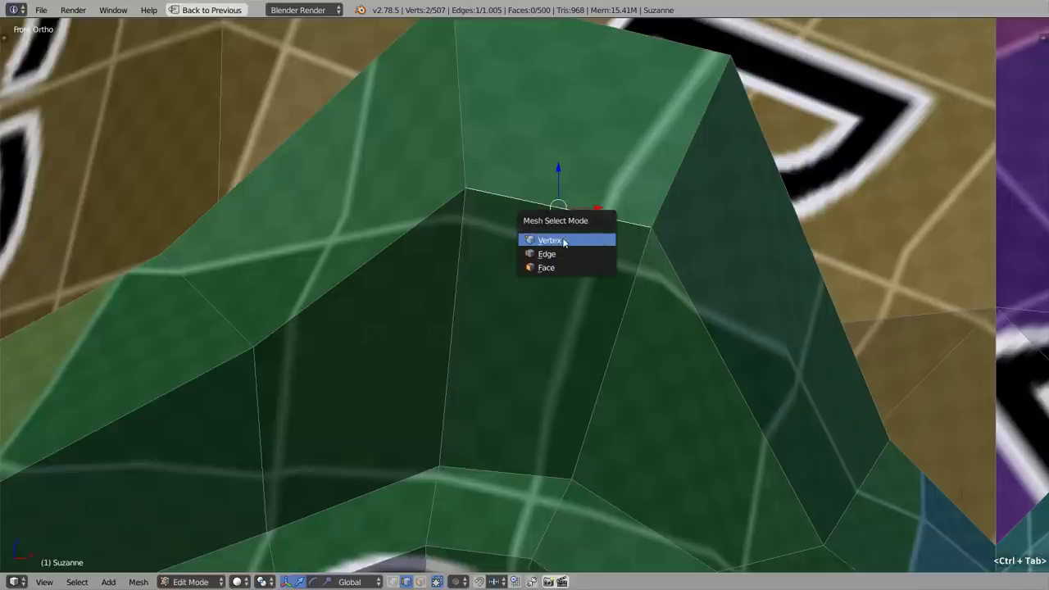
click(564, 241)
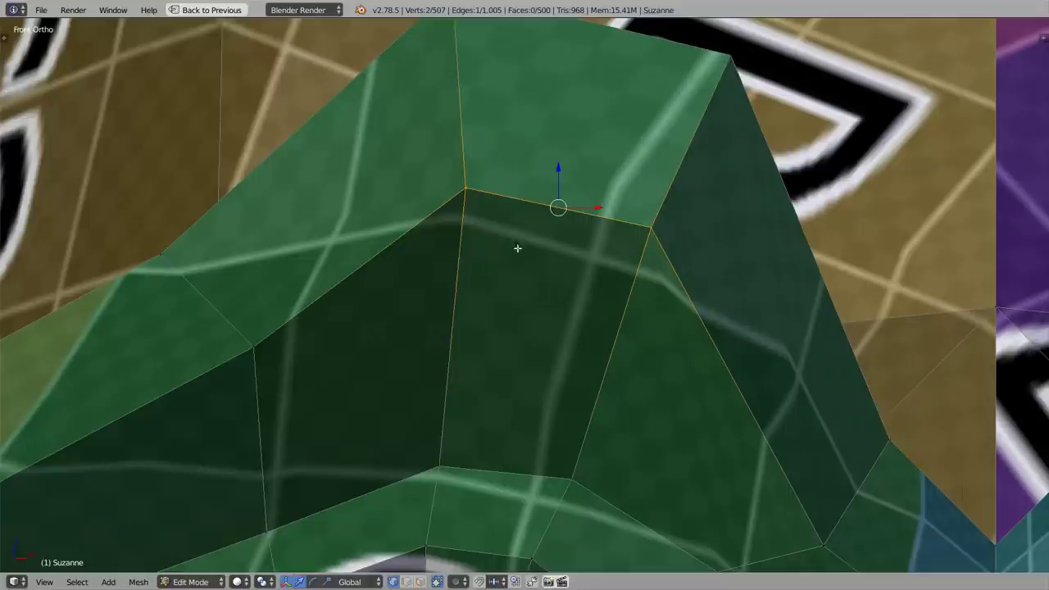
right_click(465, 189)
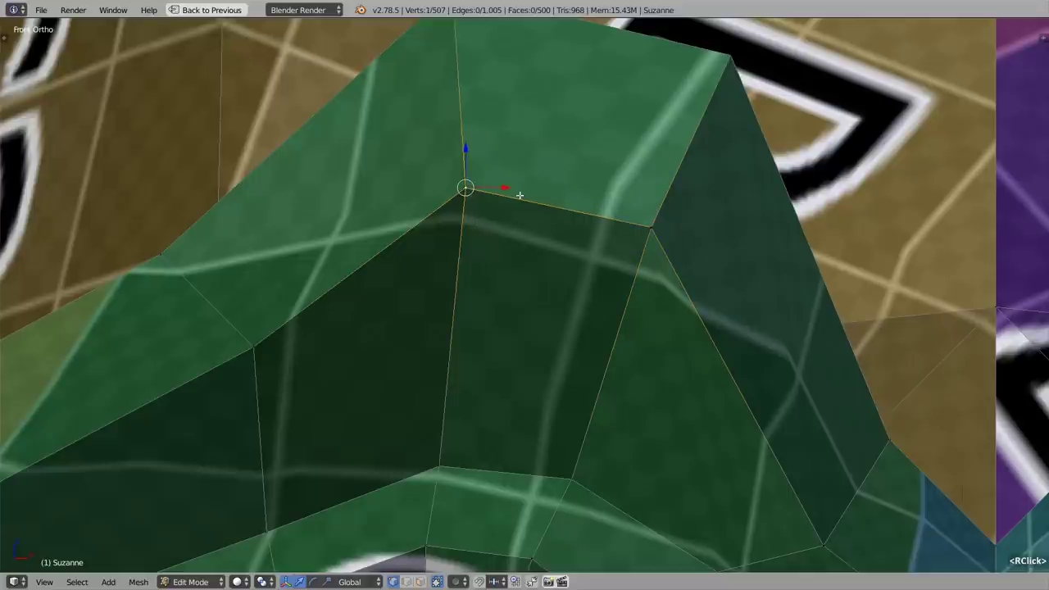
Shift the outer brow vertex's UV with Move the UV from View3D until the texture's grid line meets the vertex.
key(u)
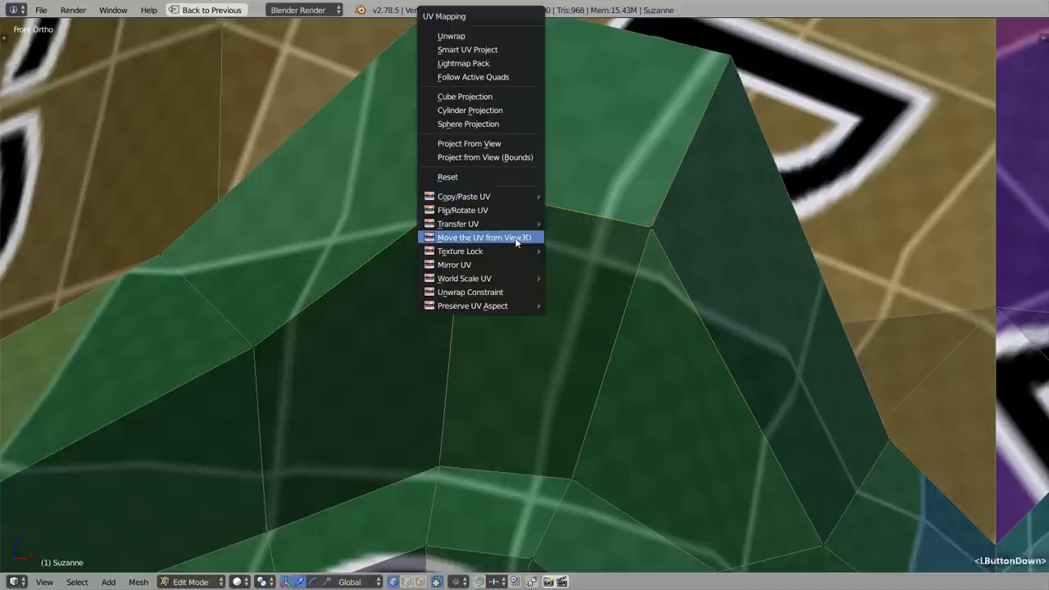
click(516, 238)
click(474, 207)
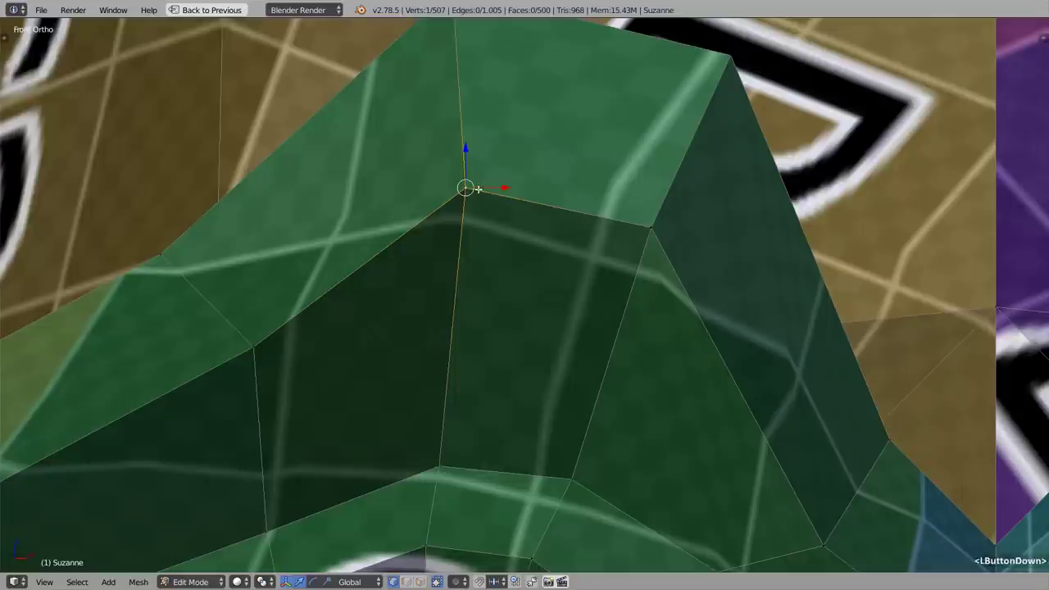
click(492, 230)
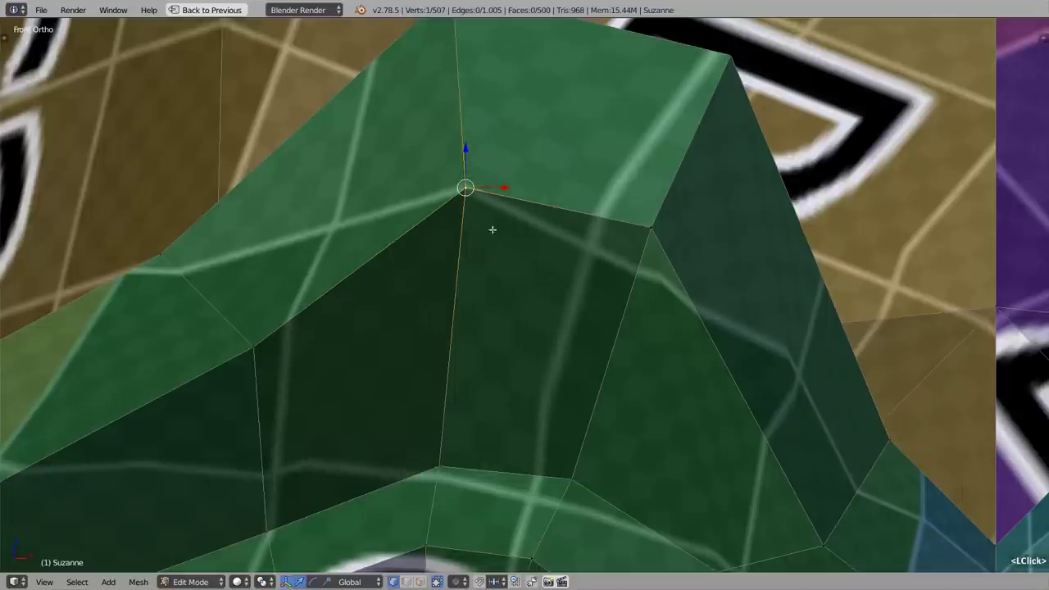
Select the brow edge's inner vertex and move its UV with Move the UV from View3D so the grid line reaches it.
right_click(650, 230)
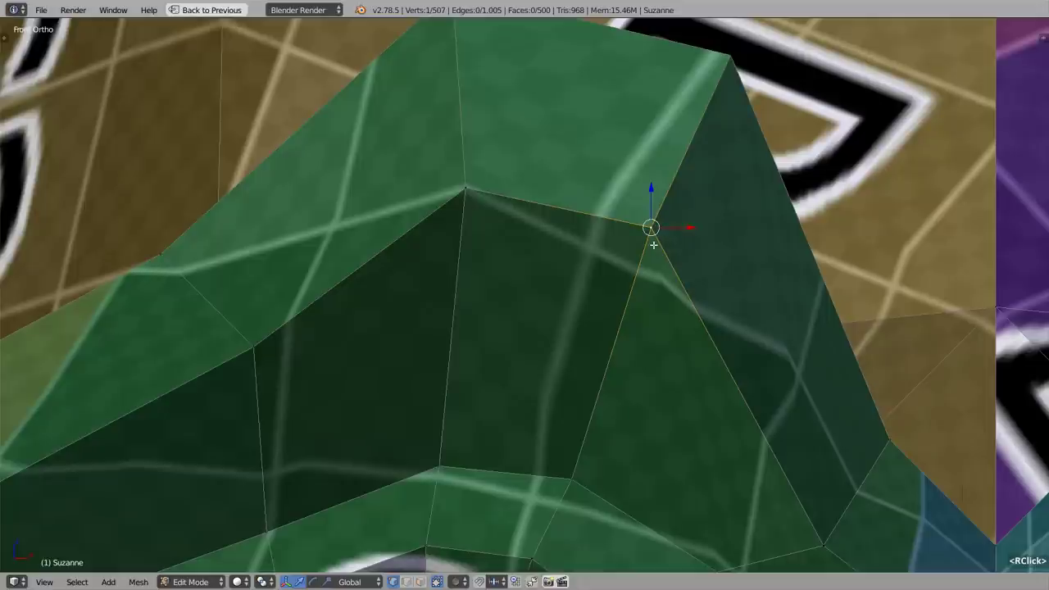
key(u)
click(604, 249)
drag(632, 251, 616, 257)
click(615, 256)
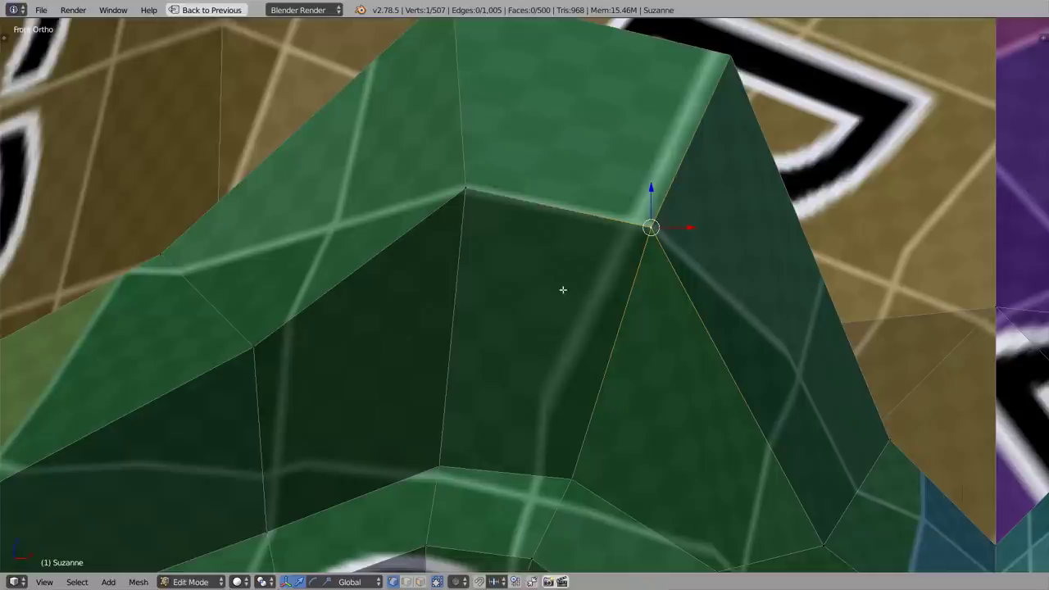
Restore the split layout and align the brow edge's two UV vertices horizontally in the UV editor.
scroll(563, 289, down, 6)
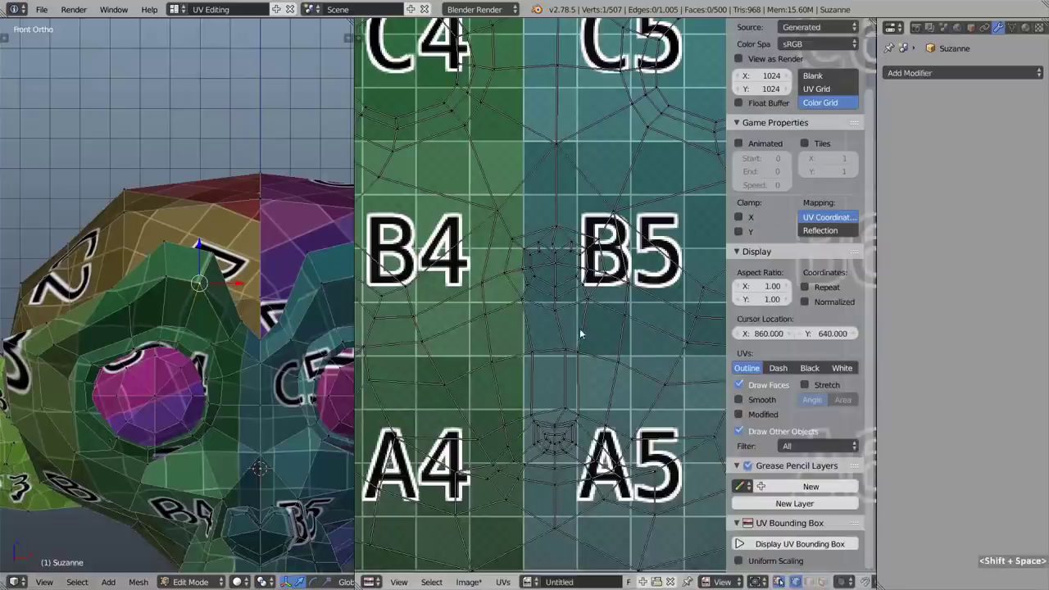
key(shift+space)
middle_drag(457, 185, 532, 393)
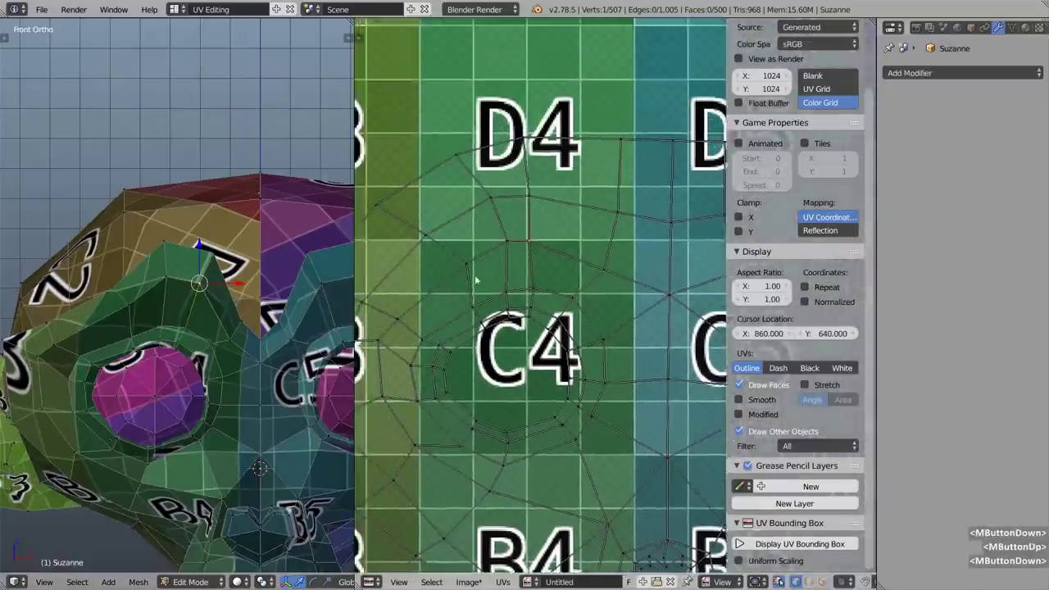
scroll(469, 217, up, 4)
right_click(550, 206)
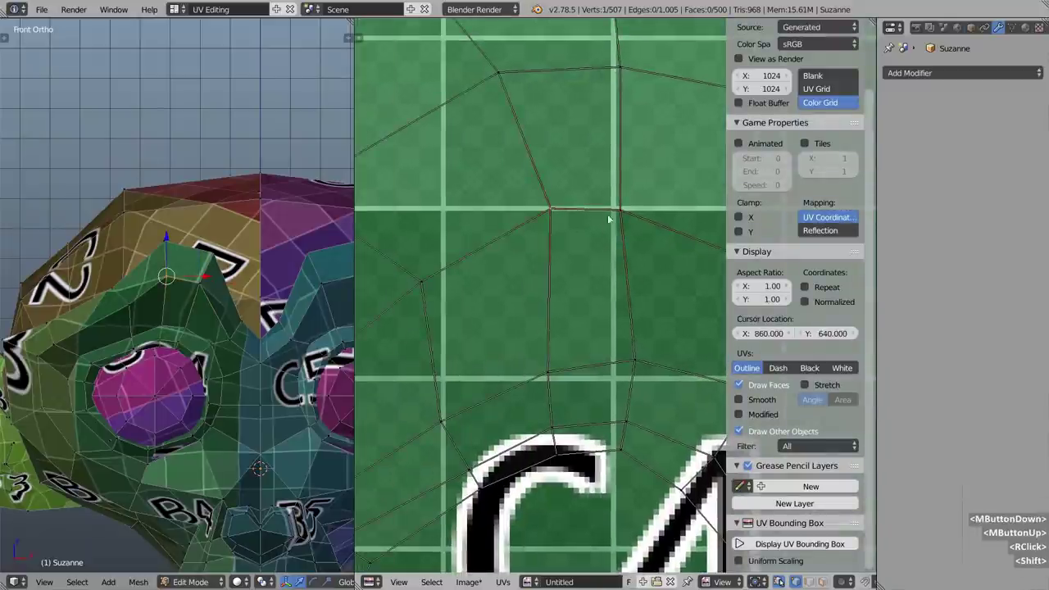
shift+right_click(620, 209)
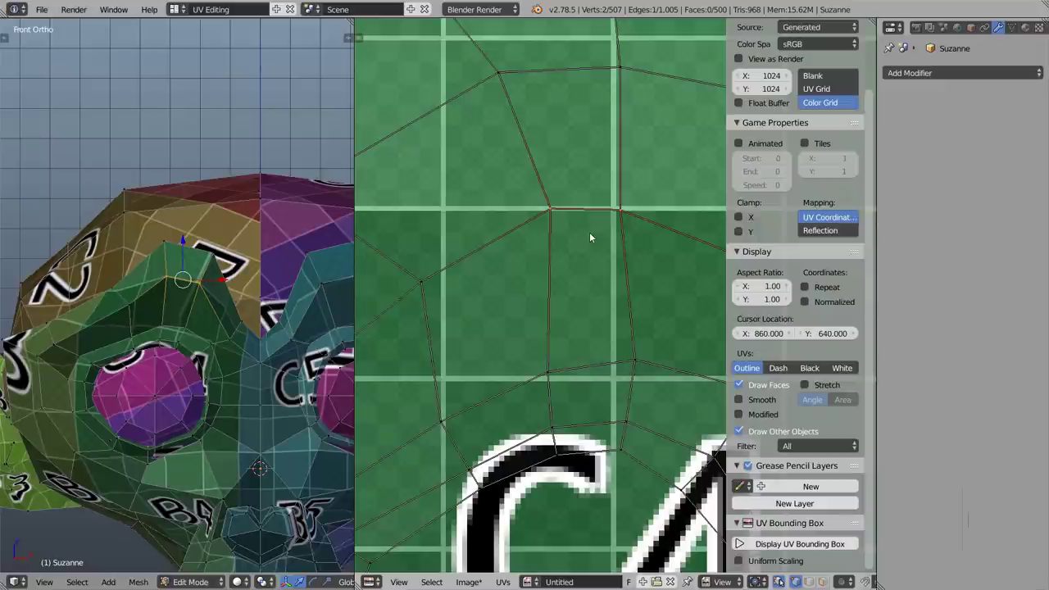
key(w)
click(565, 304)
Set the Y coordinate of the aligned brow UV vertices to 384.50.
middle_drag(592, 251, 587, 278)
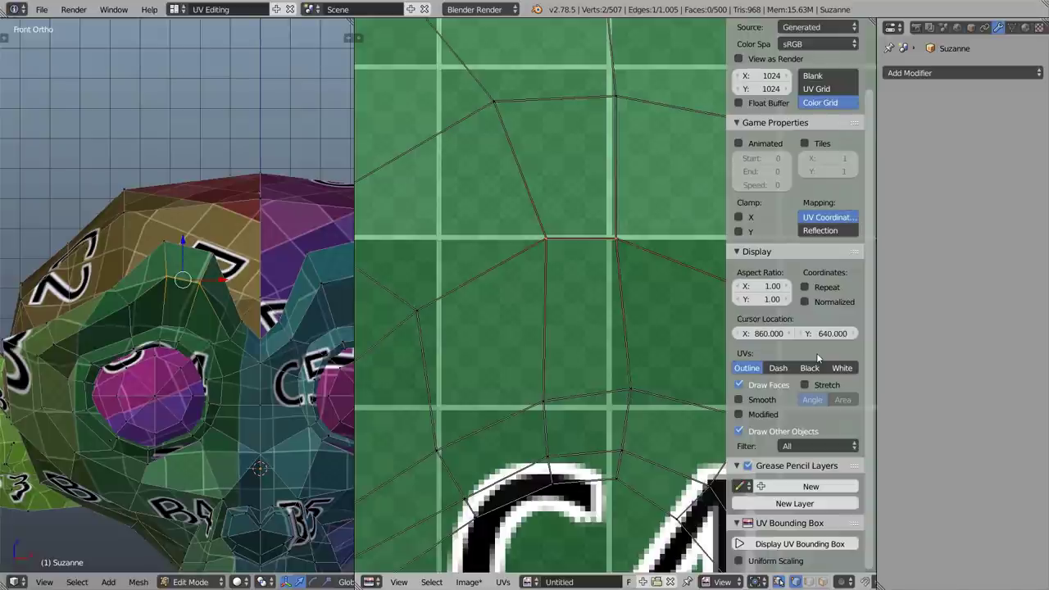
scroll(816, 357, up, 6)
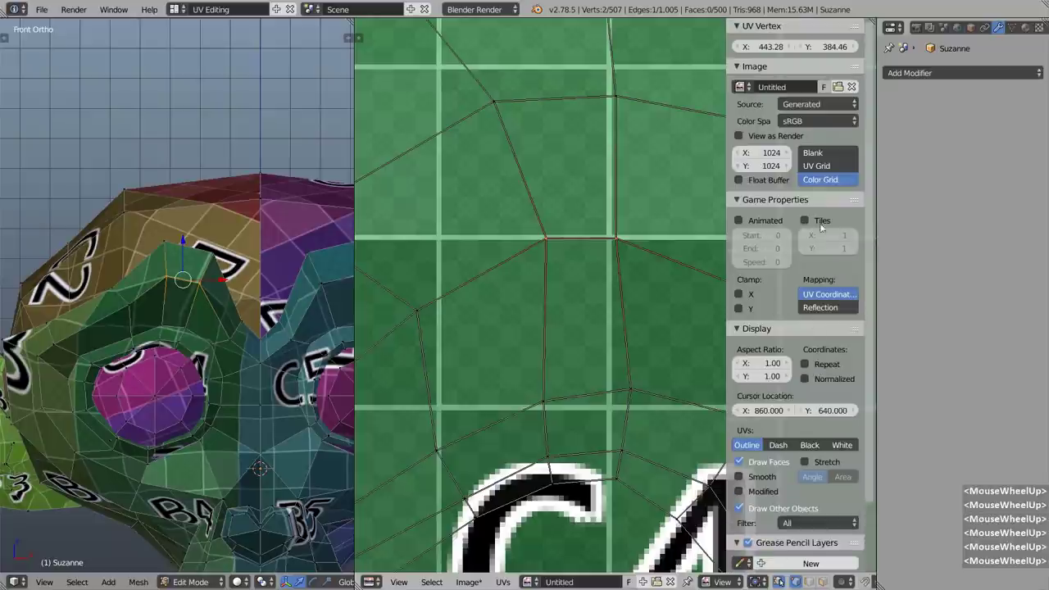
click(837, 48)
key(Right)
key(BackSpace)
key(BackSpace)
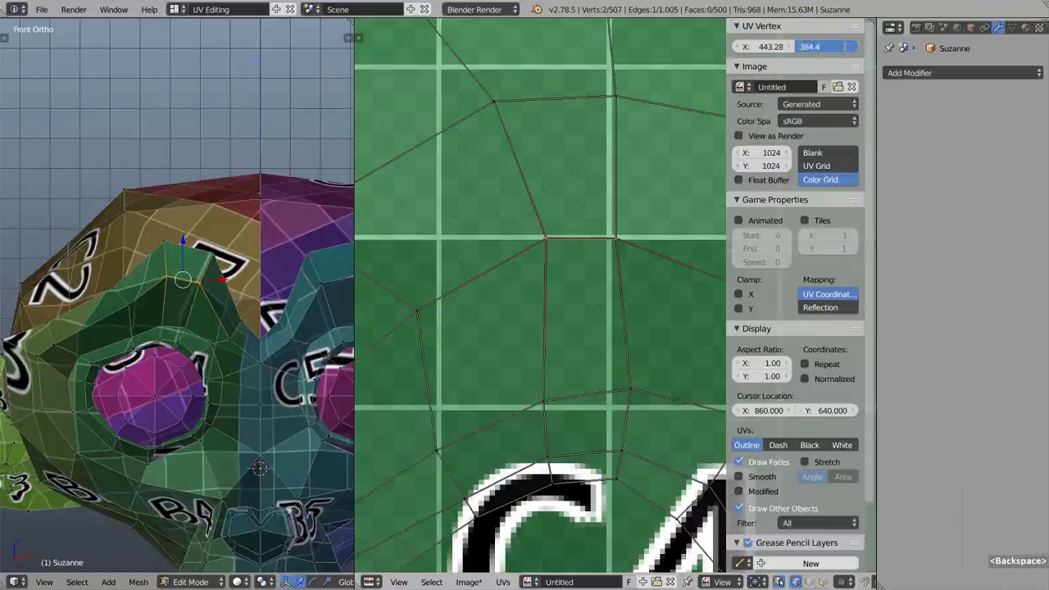
text(5)
middle_click(530, 171)
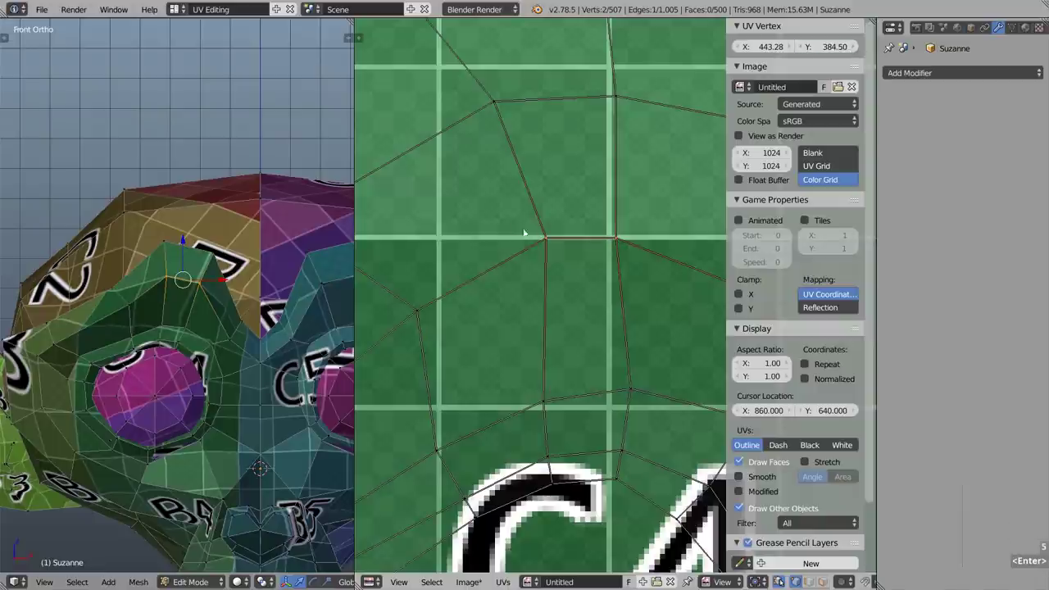
scroll(530, 170, up, 5)
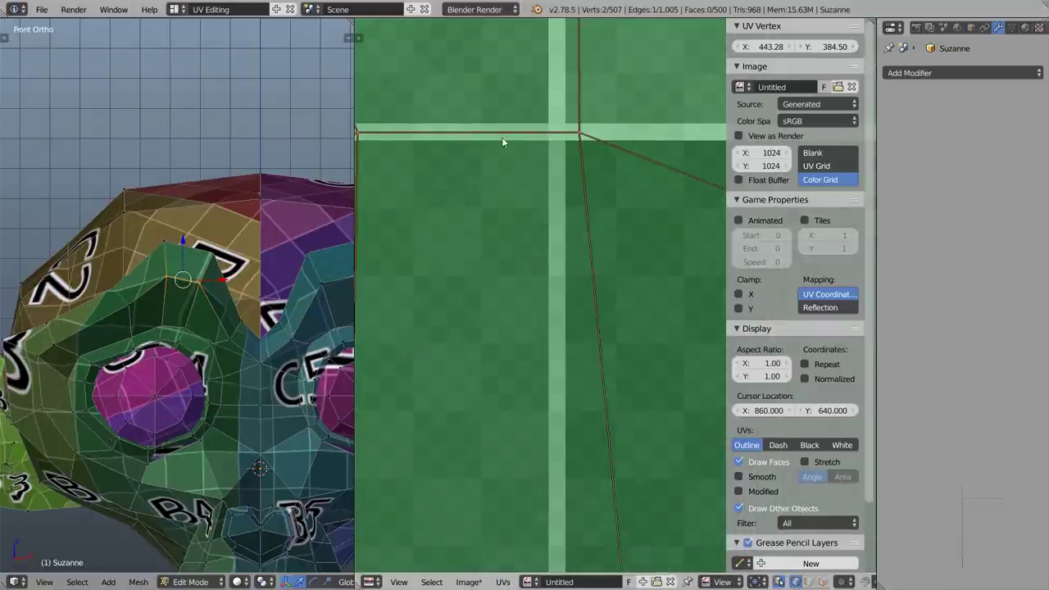
scroll(499, 137, down, 6)
scroll(541, 236, down, 2)
middle_drag(488, 471, 489, 283)
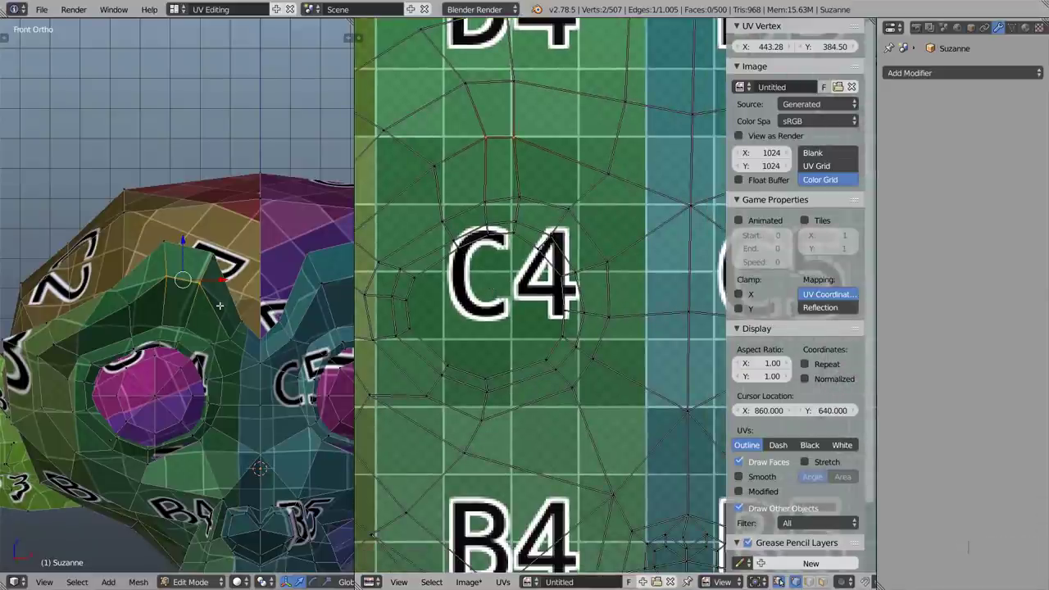
key(u)
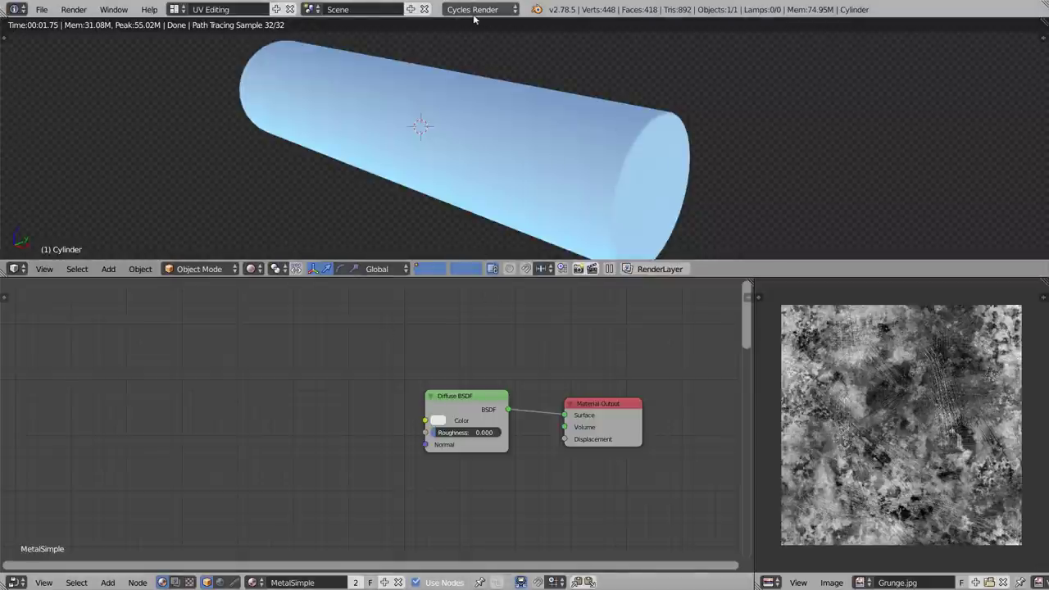
Choose Rendered viewport shading for the cylinder and shift the Diffuse BSDF node closer to the Material Output.
click(253, 269)
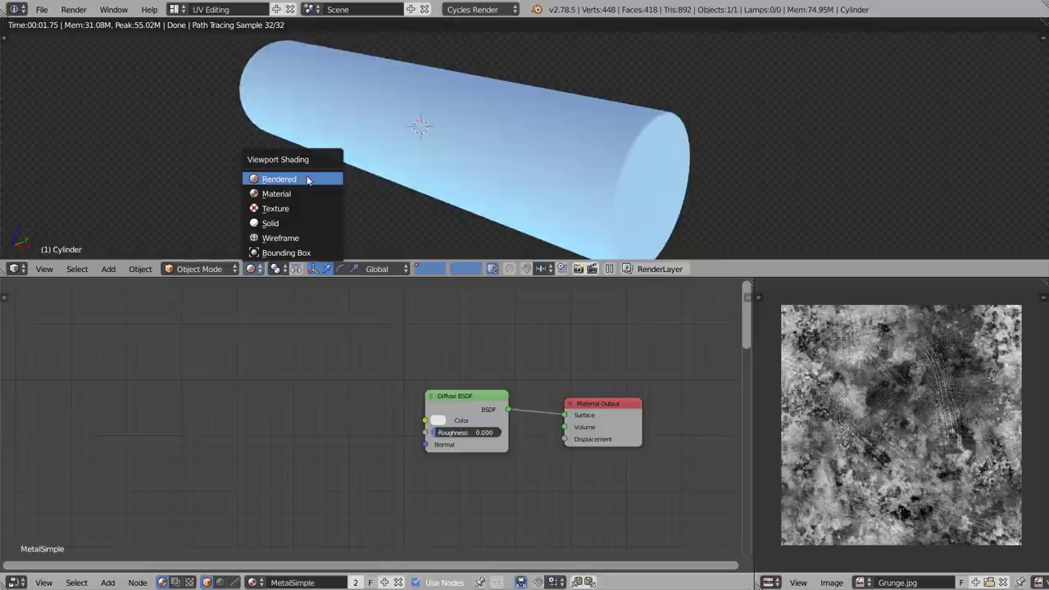
click(308, 179)
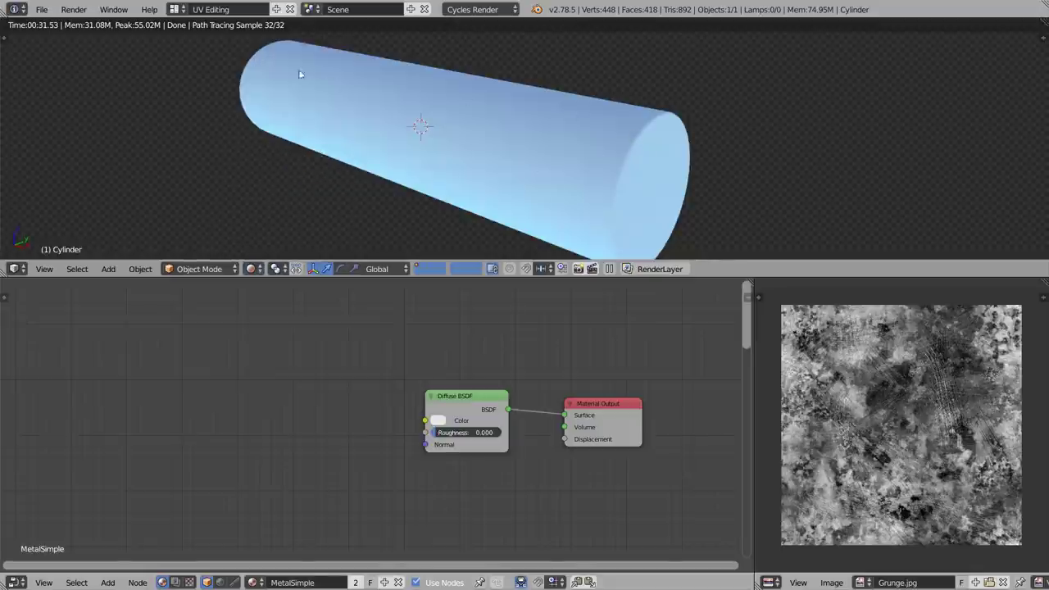
drag(466, 404, 474, 405)
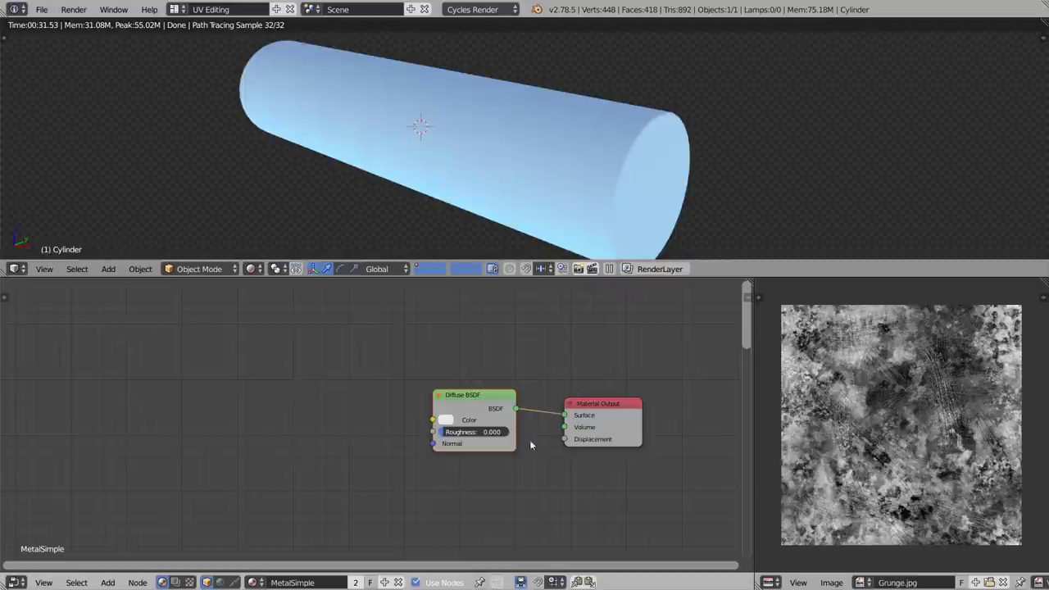
drag(473, 412, 482, 415)
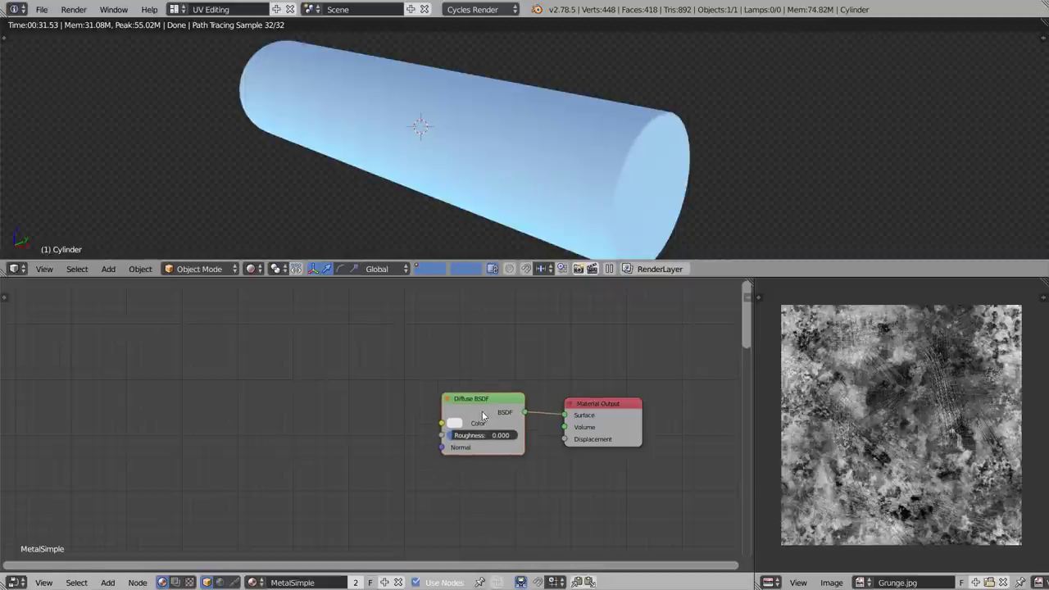
Add Texture Coordinate, Mapping and Image Texture nodes to the Diffuse BSDF's colour, arrange them, and link the UV output to Mapping.
key(ctrl+t)
drag(359, 384, 356, 387)
drag(223, 371, 225, 363)
mouse_move(73, 381)
mouse_down()
mouse_move(72, 360)
mouse_move(70, 370)
mouse_up()
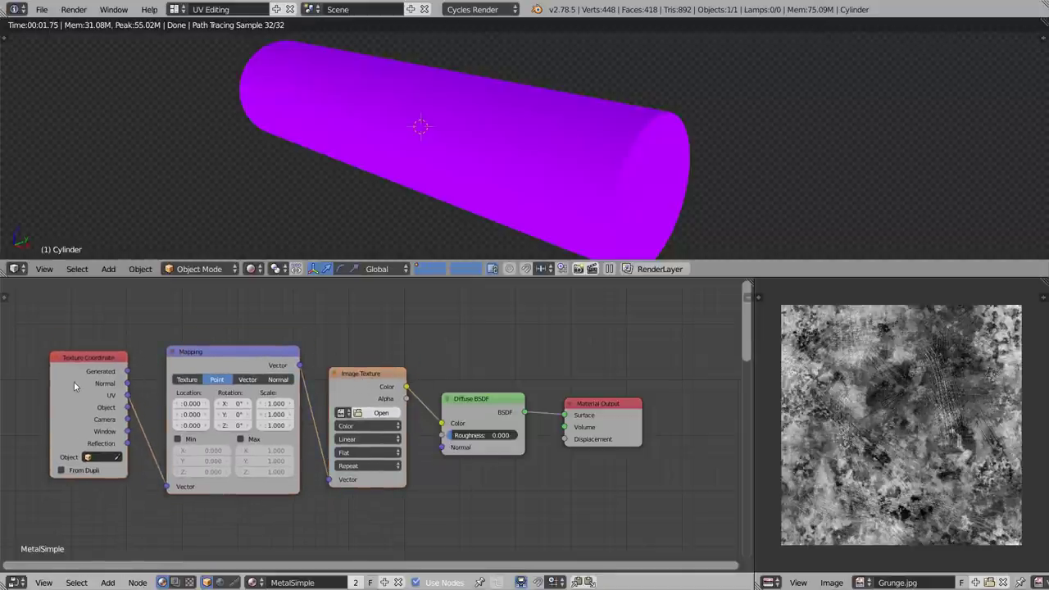
drag(128, 395, 167, 485)
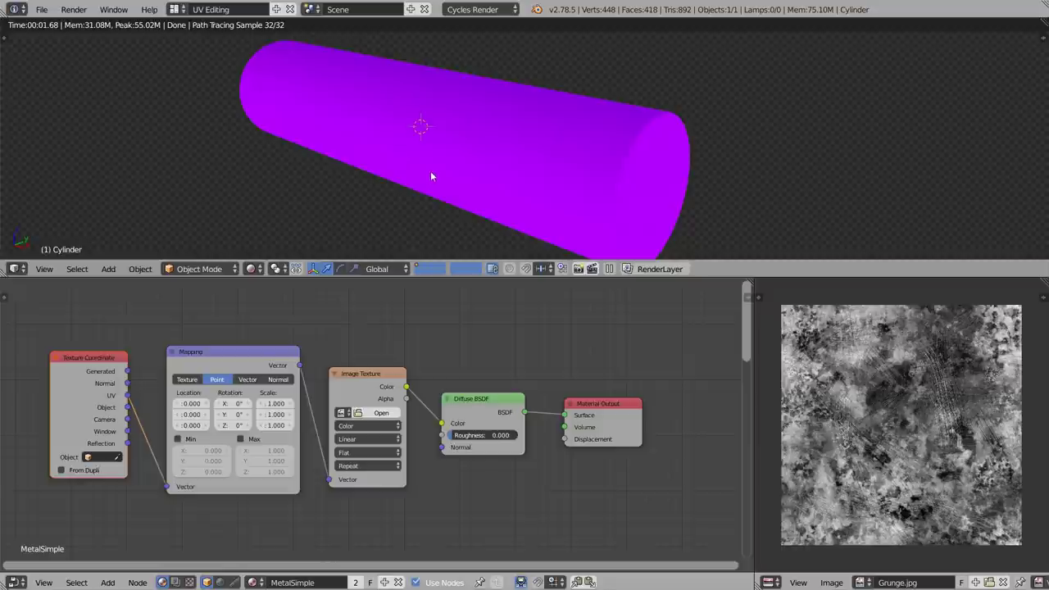
Replace the empty Image Texture node with one using Grunge.jpg, linked from Mapping's Vector and into the Diffuse BSDF's Color.
click(370, 387)
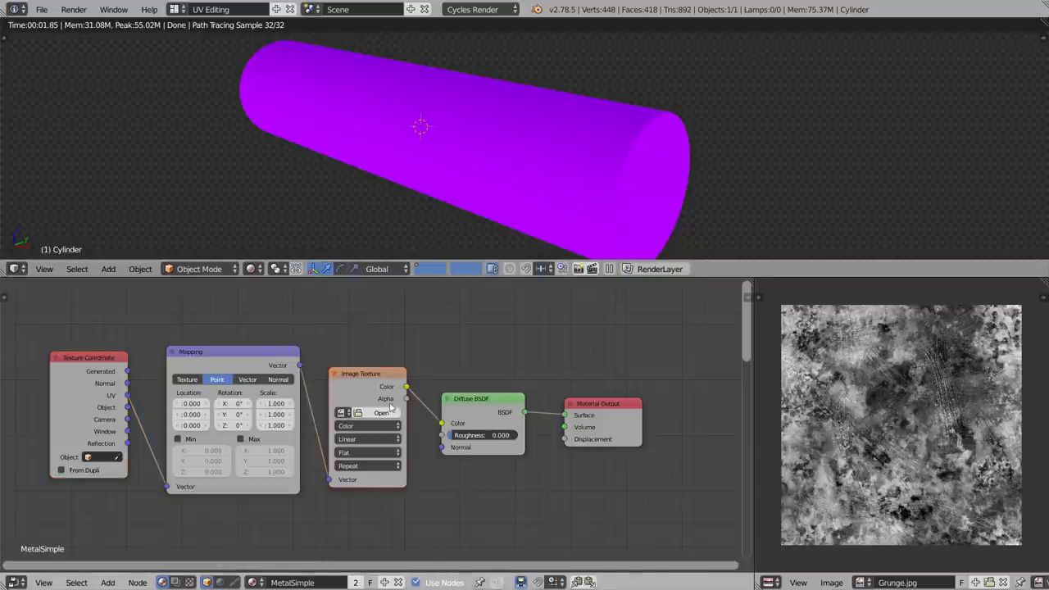
key(x)
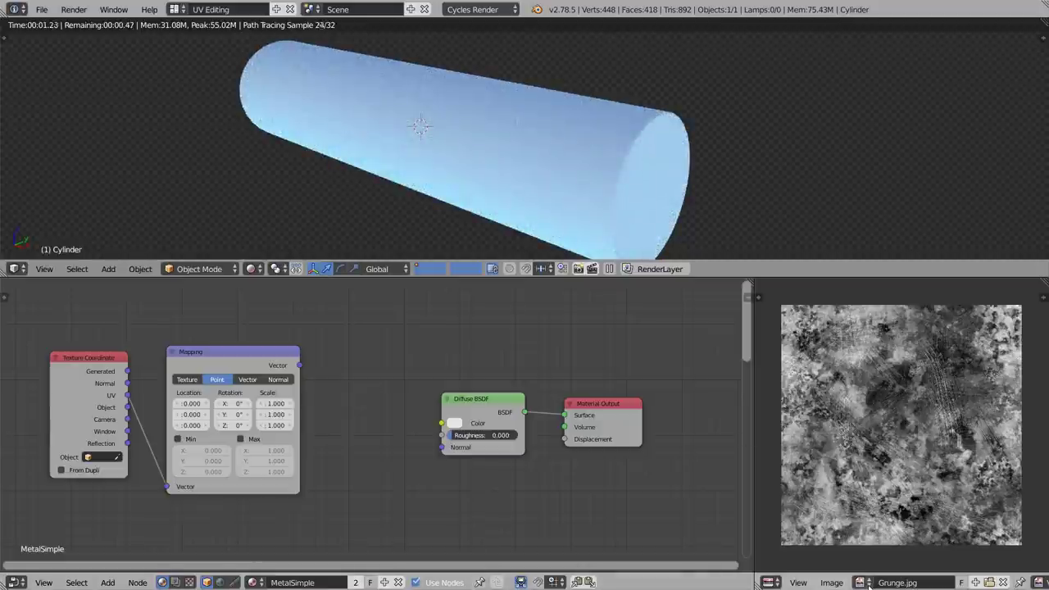
drag(865, 583, 352, 416)
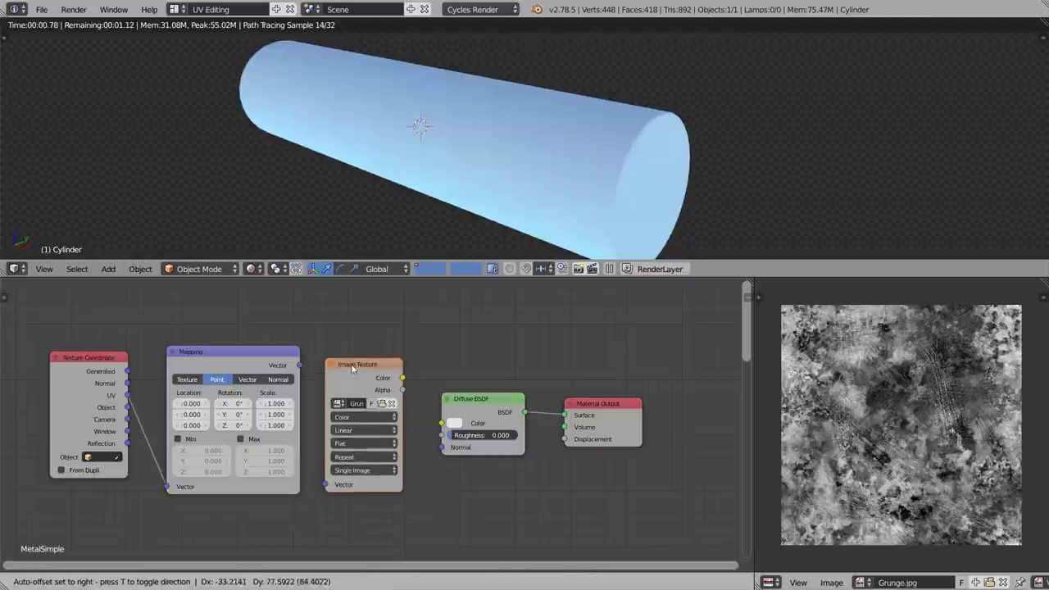
drag(302, 368, 325, 477)
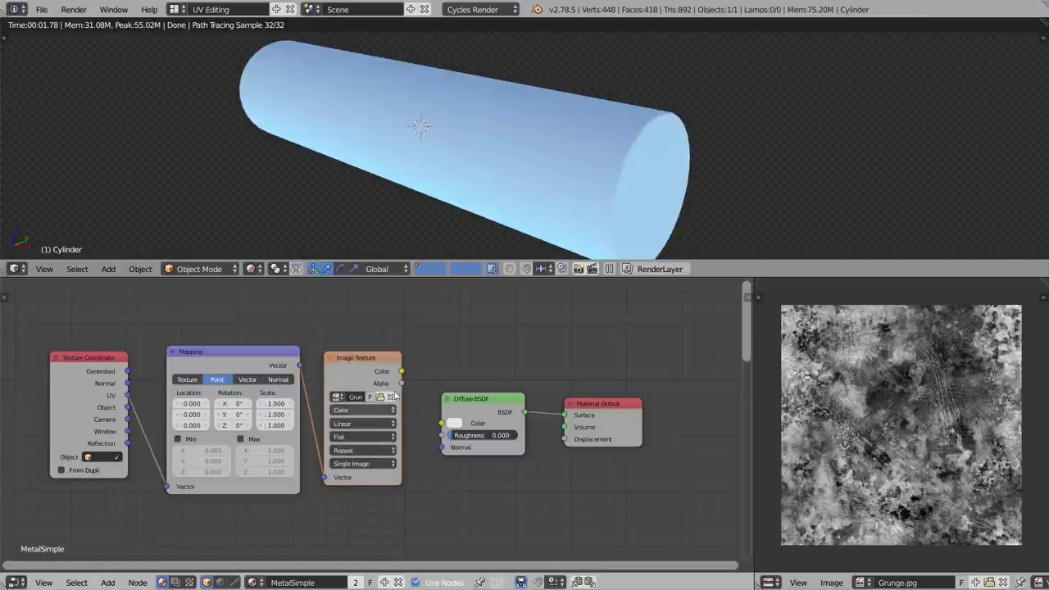
drag(402, 370, 447, 425)
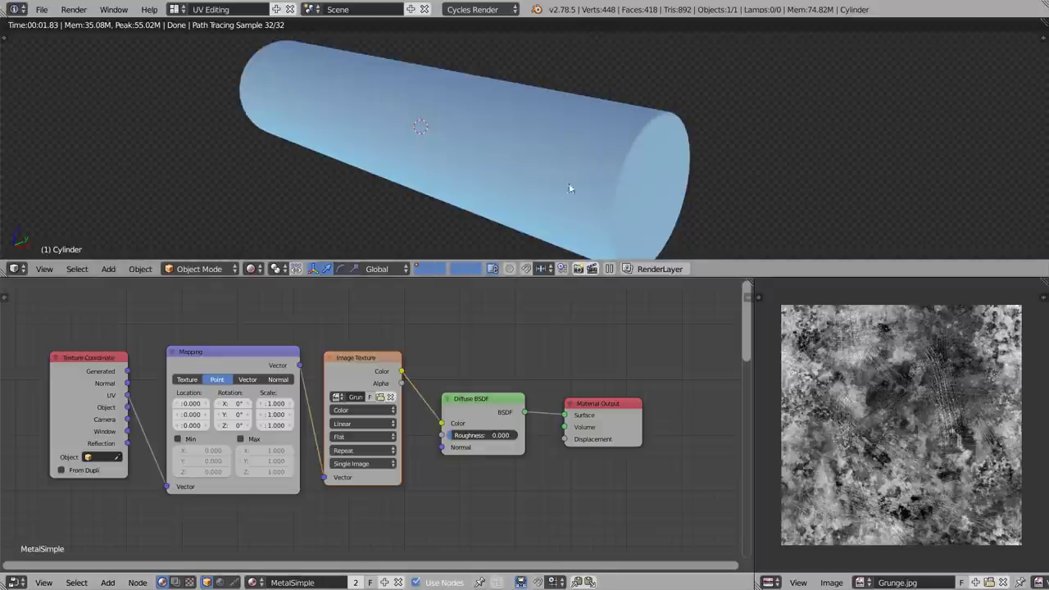
Link the Texture Coordinate's Object output to the Mapping node and view the texture on the cylinder's side and end cap.
drag(128, 402, 128, 398)
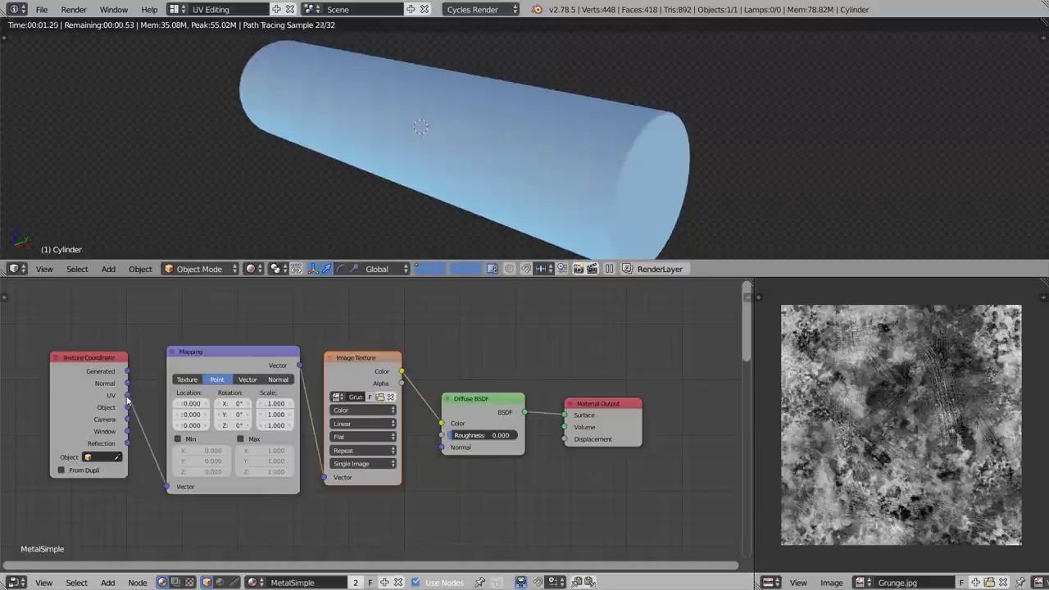
drag(127, 407, 168, 485)
middle_drag(602, 175, 585, 173)
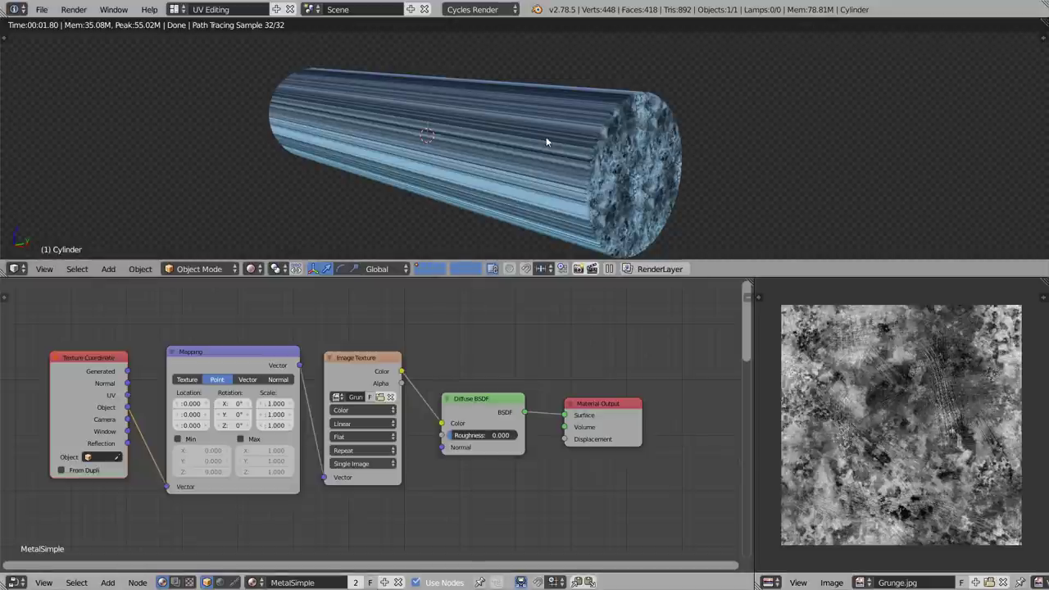
Change the Grunge.jpg Image Texture node's projection to Box and view the texture along the cylinder's side.
click(354, 437)
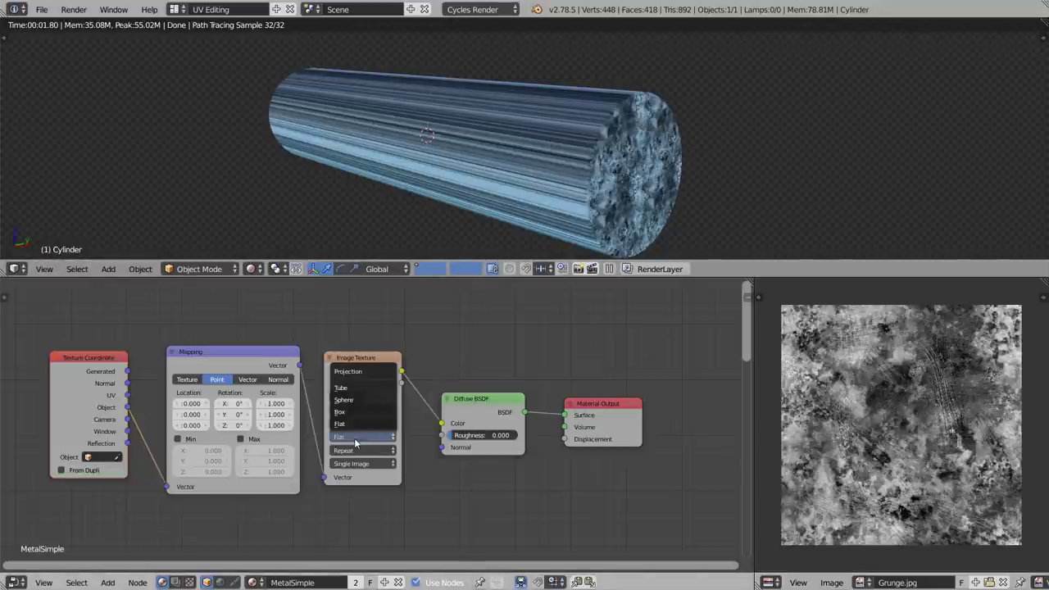
click(390, 410)
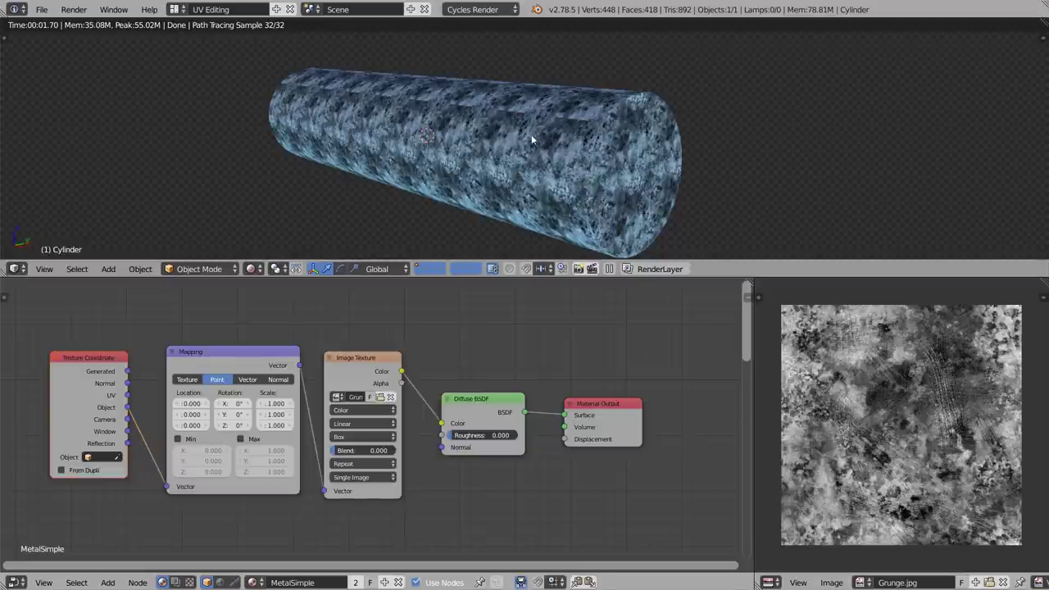
scroll(531, 134, up, 2)
shift+middle_drag(531, 134, 473, 136)
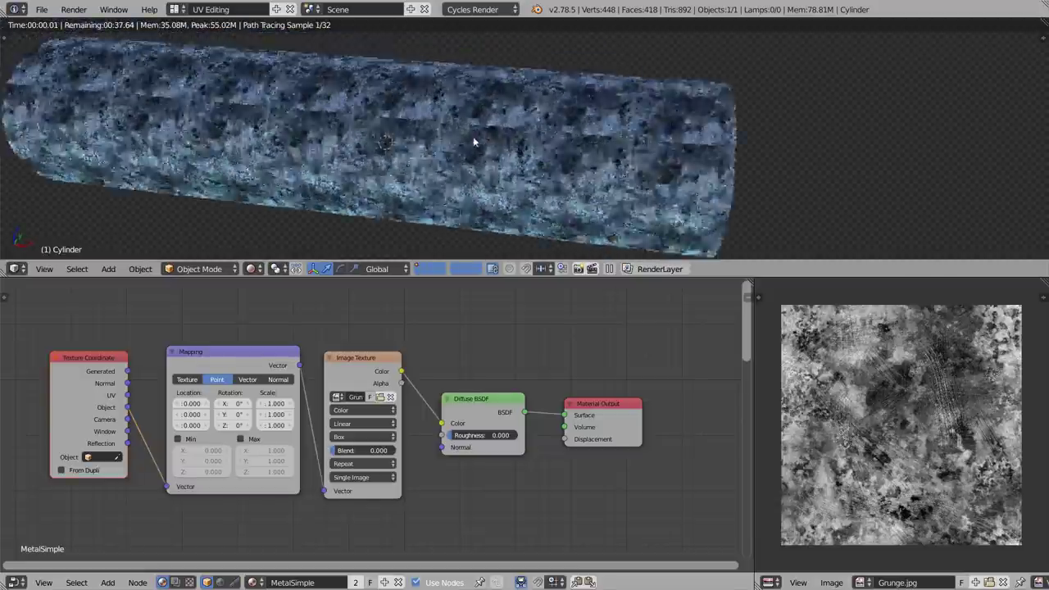
Set the Mapping node's scale to 0.2 on all three axes.
scroll(472, 136, up, 2)
drag(275, 403, 275, 425)
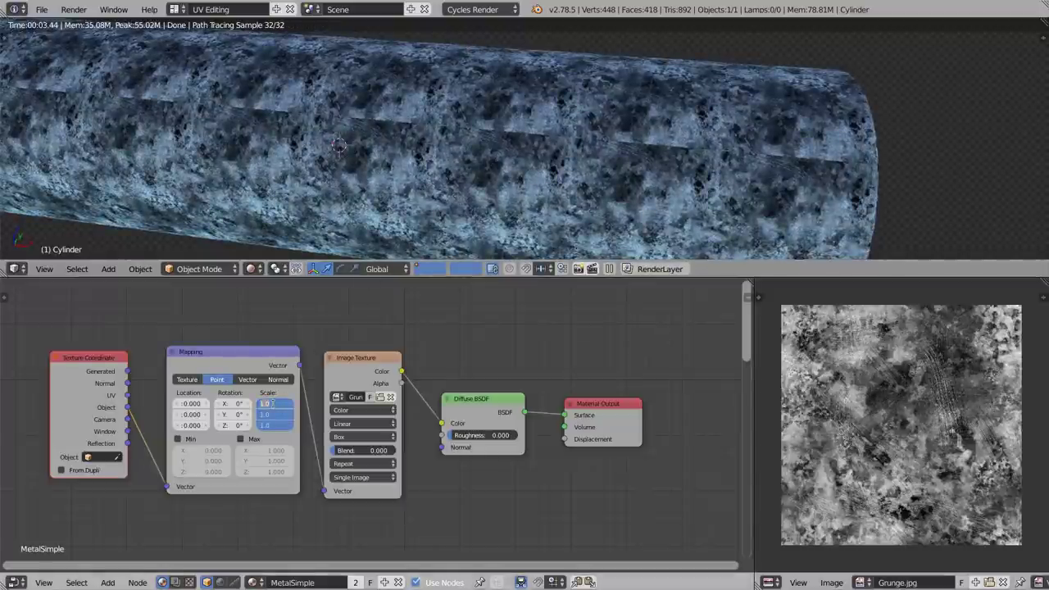
text(0.2)
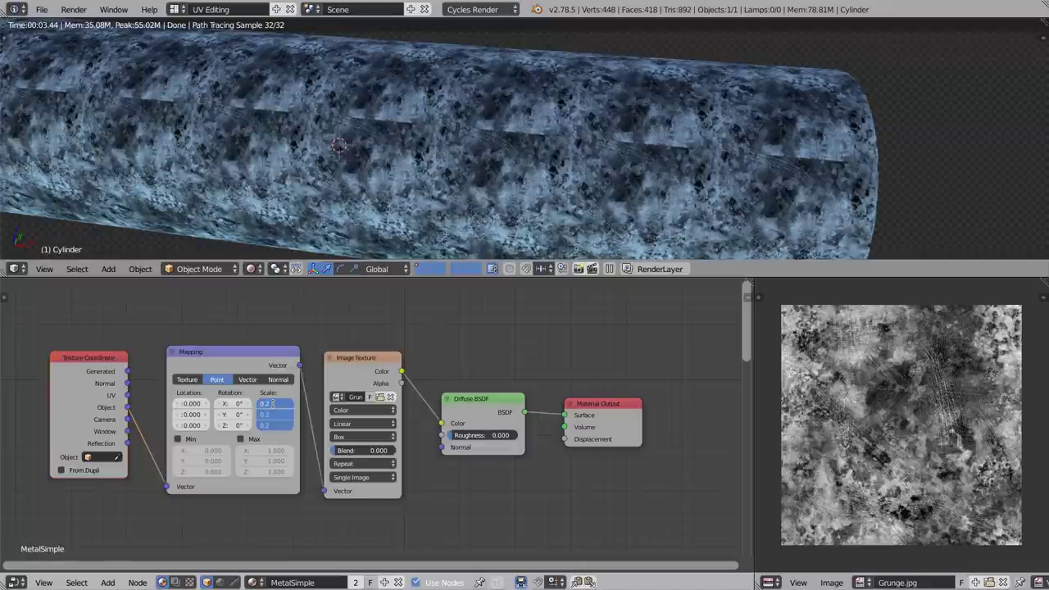
key(Return)
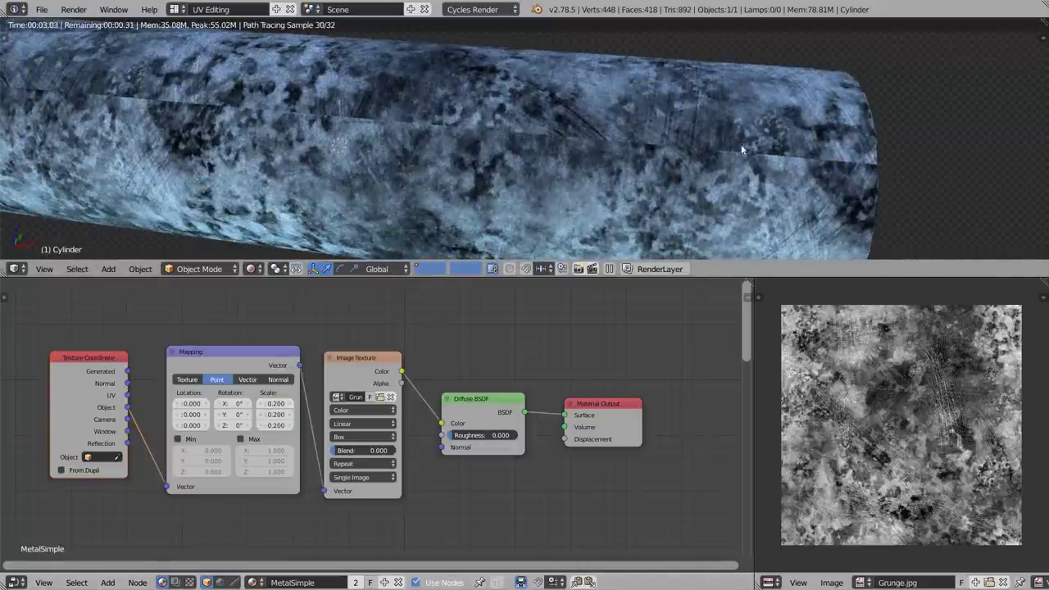
Raise the Image Texture node's box blend to about 0.484 and switch the viewport shading to Material.
scroll(639, 173, down, 4)
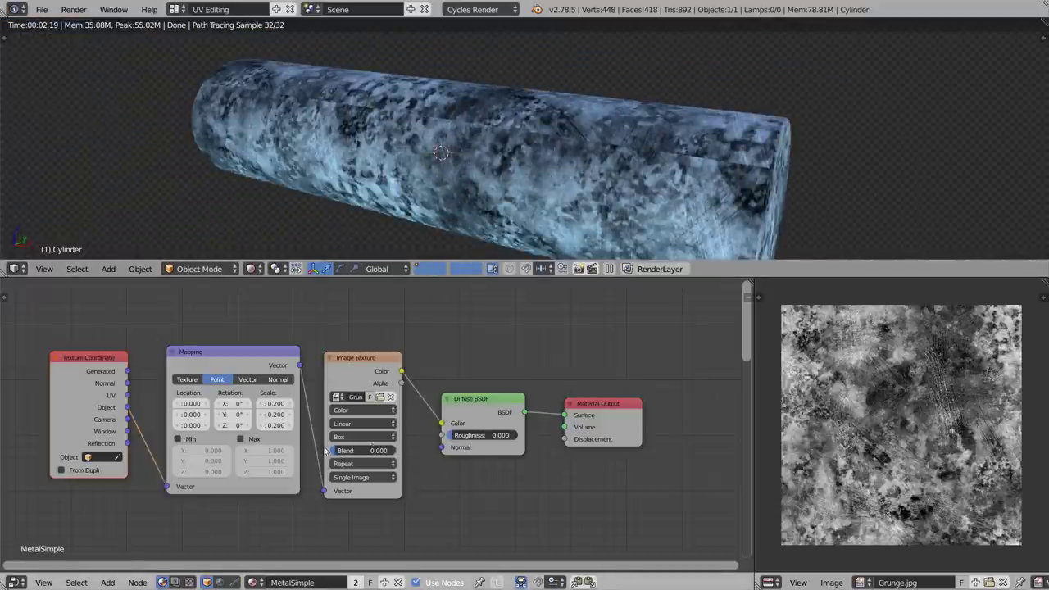
drag(334, 453, 362, 453)
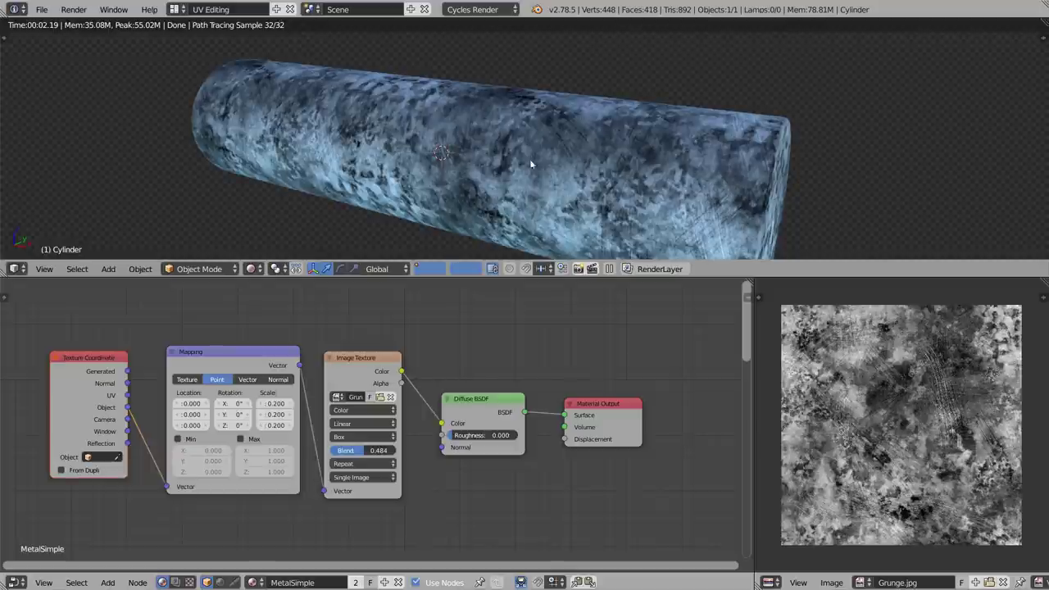
click(254, 269)
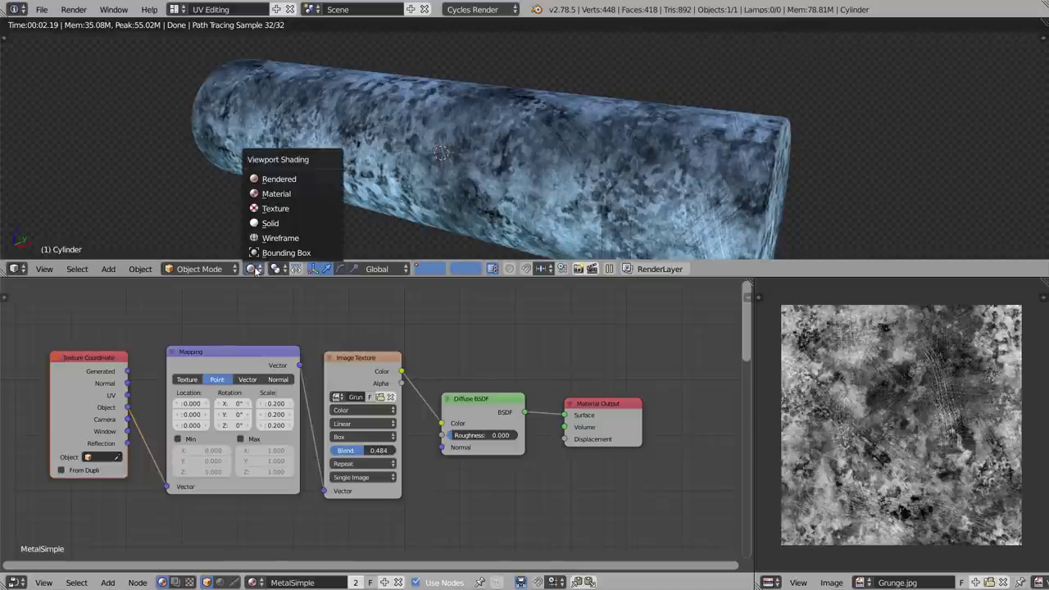
click(318, 195)
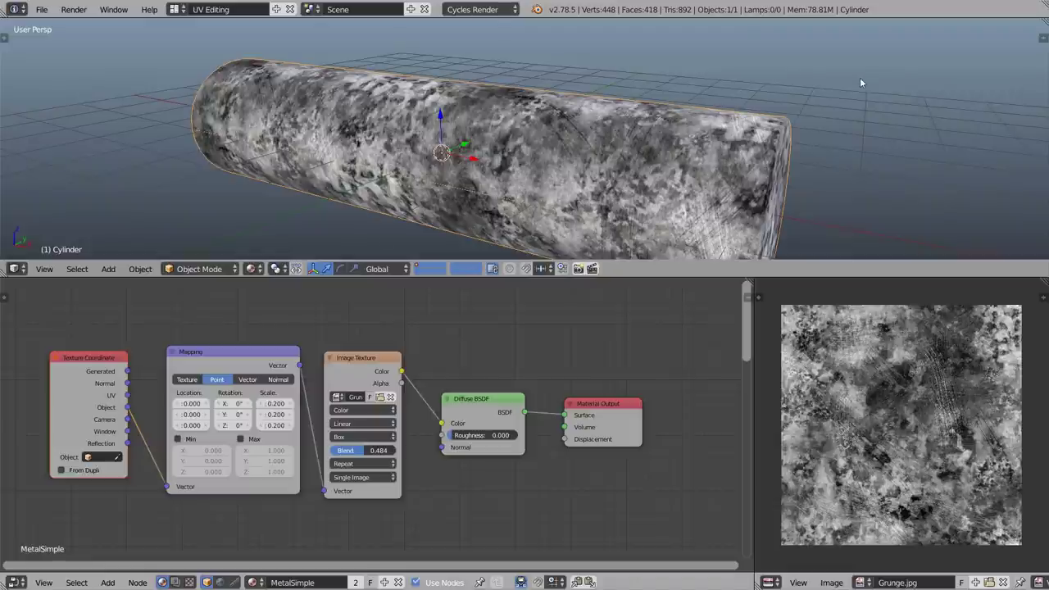
View the world's shader nodes and return to the full MetalSimple material node tree.
click(219, 581)
middle_drag(326, 418, 218, 479)
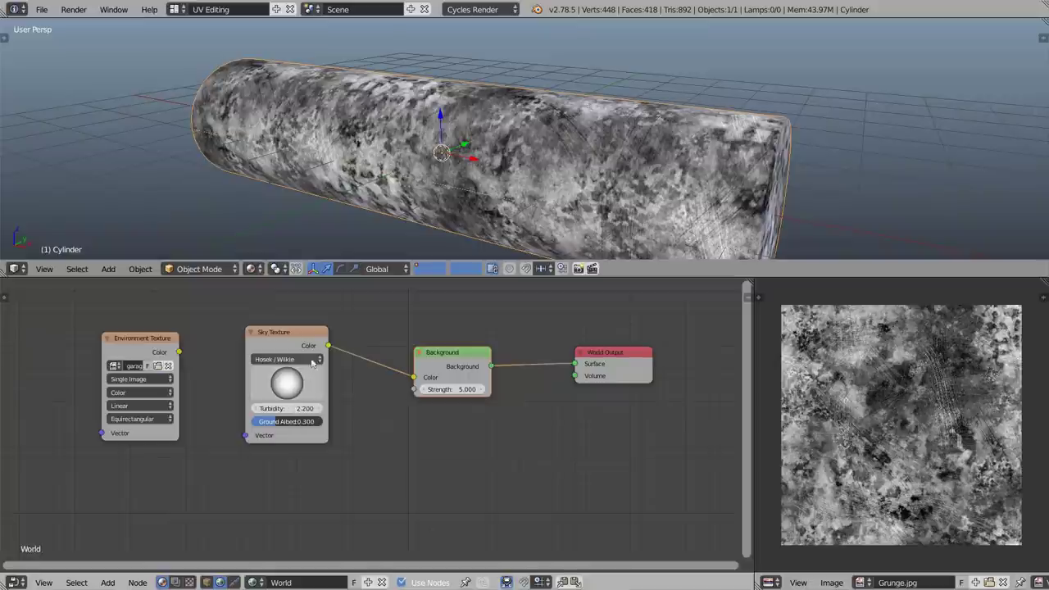
click(209, 581)
key(Home)
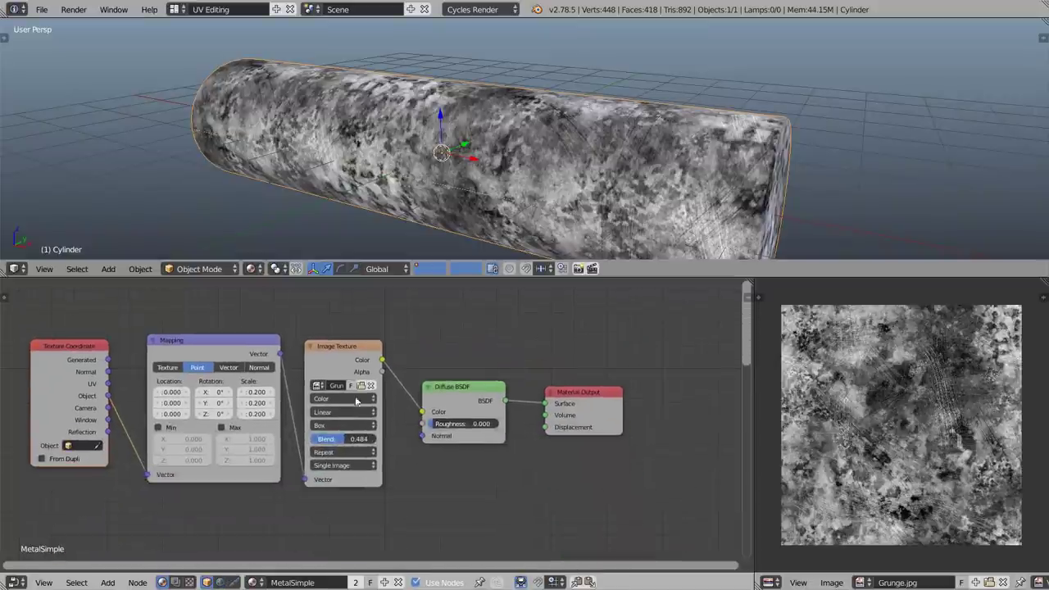
Lower the Image Texture node's box blend to about 0.404 and deselect the cylinder.
mouse_move(345, 438)
mouse_down()
mouse_move(315, 438)
mouse_move(338, 438)
mouse_up()
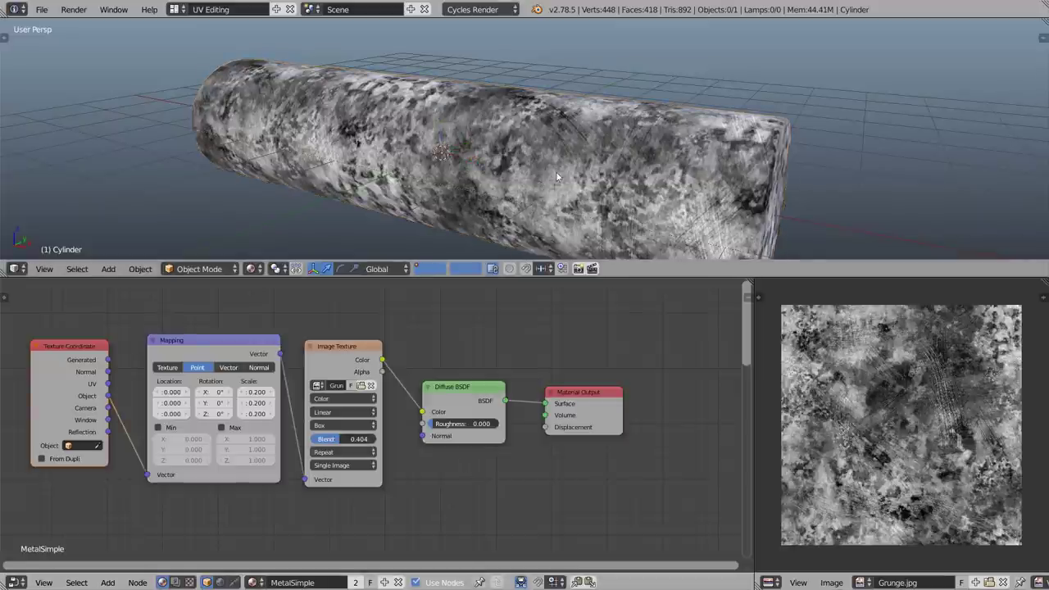
middle_drag(555, 178, 550, 162)
key(a)
Maximize the 3D view and enable Only Render in its display settings.
key(ctrl+Up)
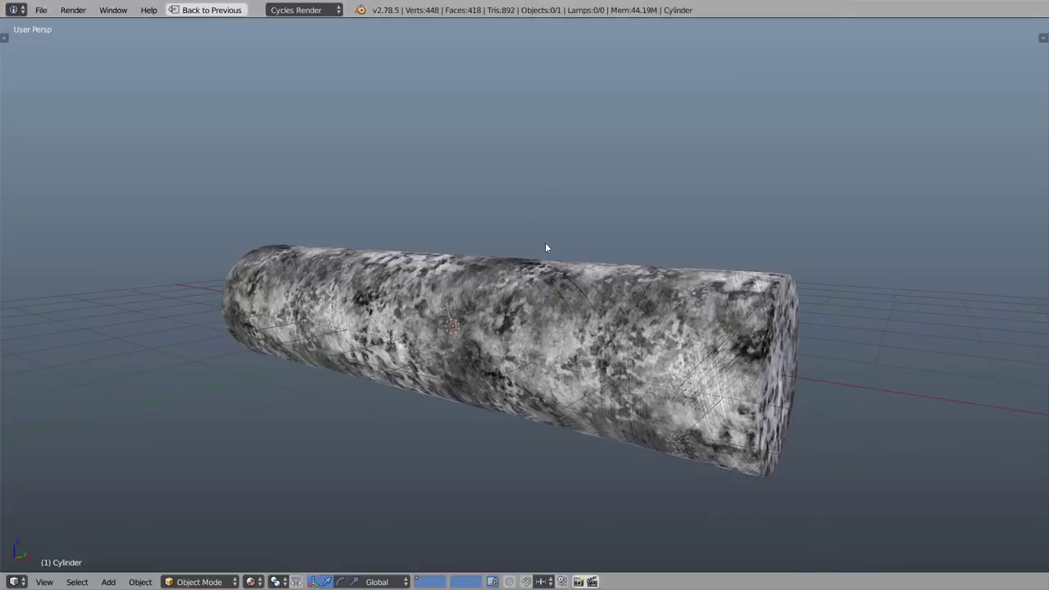
middle_drag(626, 324, 587, 218)
key(n)
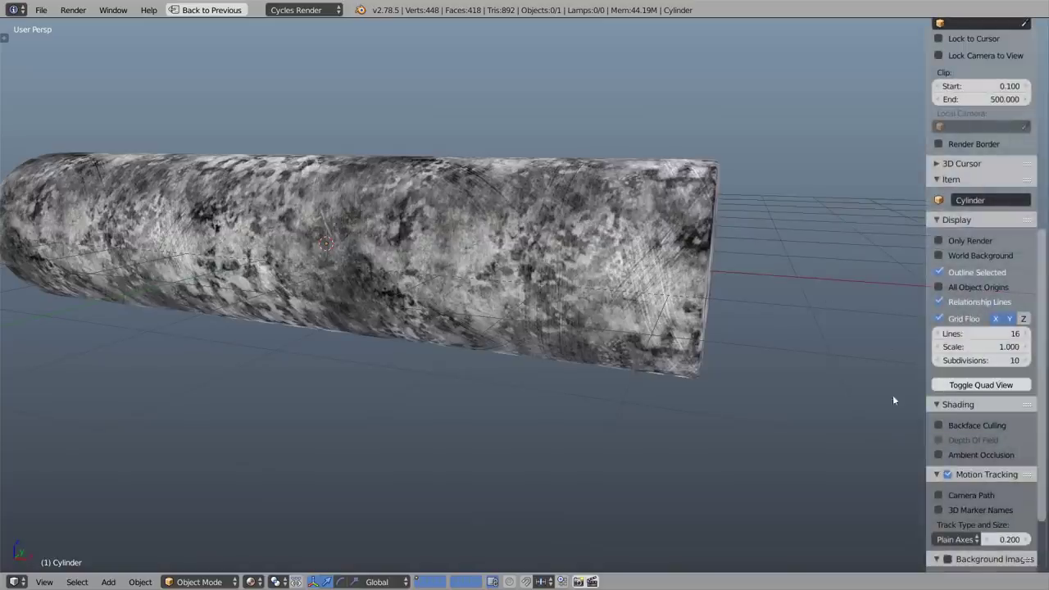
click(940, 240)
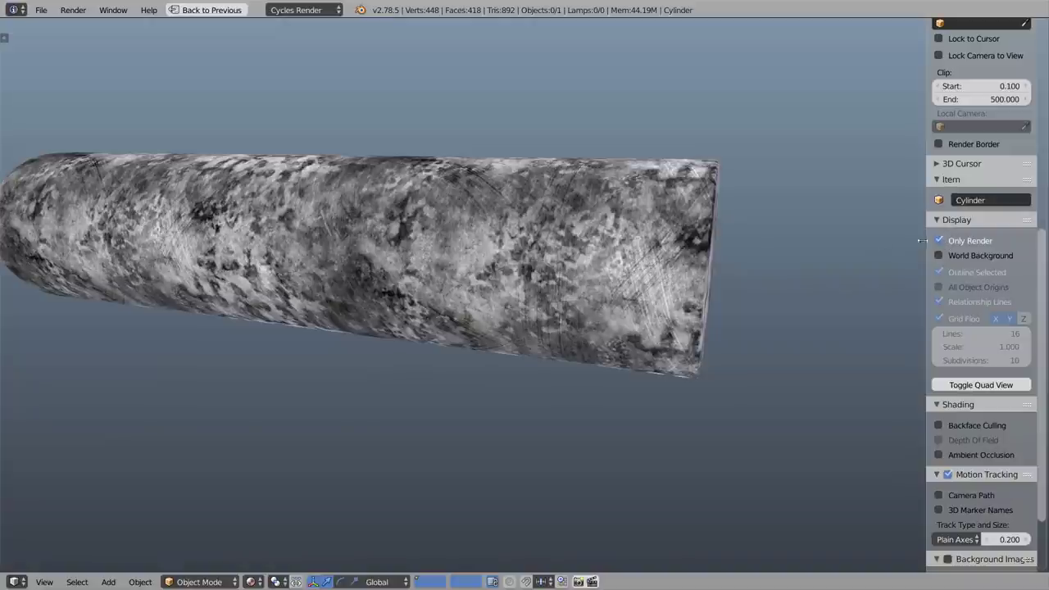
Examine the blended texture around the cylinder's side and both end caps, and restore the split editor layout.
middle_drag(402, 270, 436, 279)
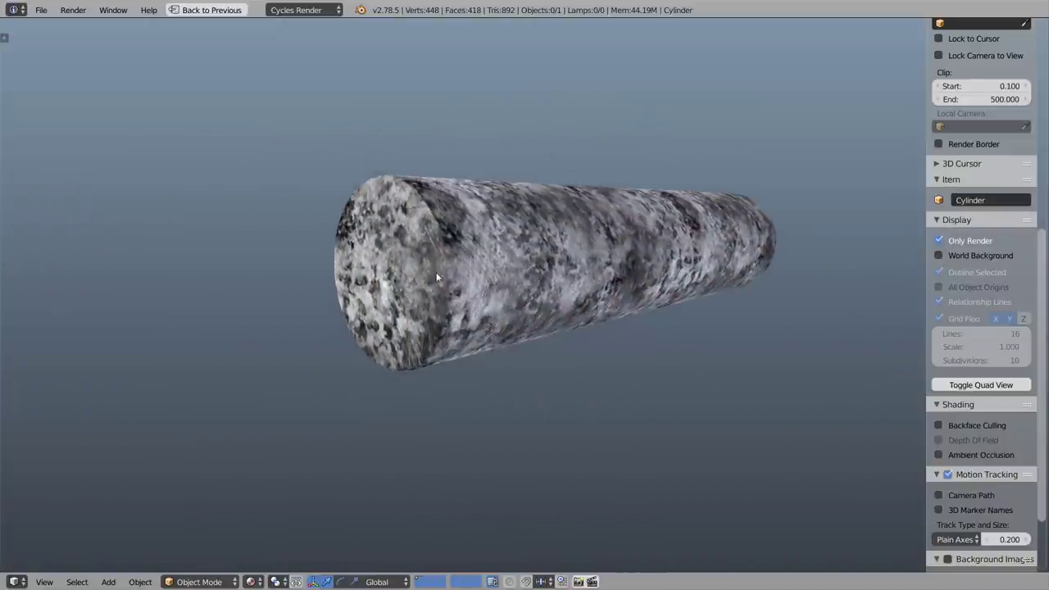
middle_drag(473, 347, 514, 303)
middle_drag(300, 283, 488, 312)
middle_drag(649, 313, 438, 288)
key(shift+space)
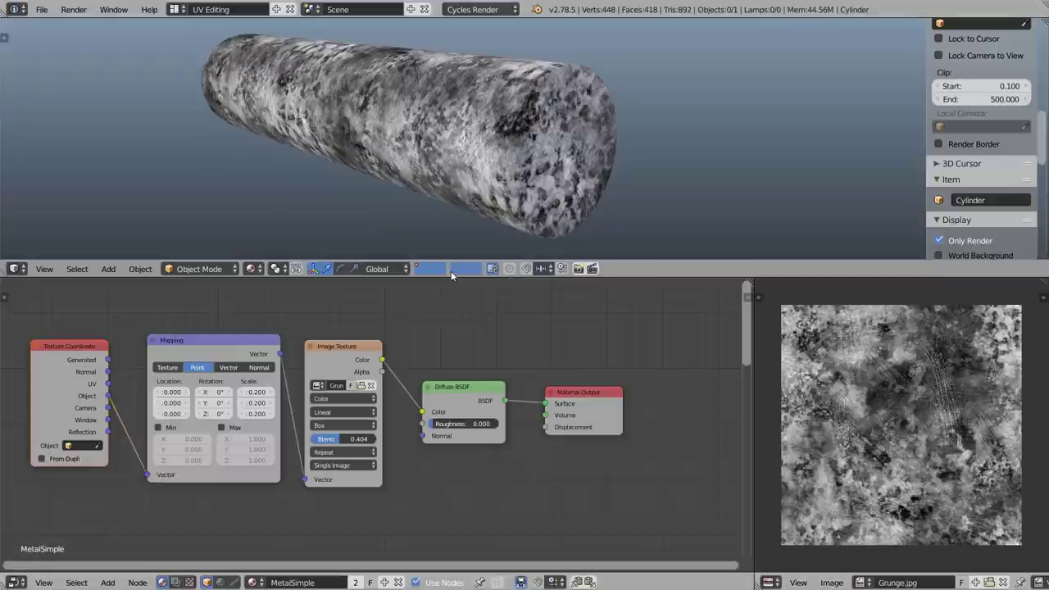
middle_drag(482, 166, 471, 184)
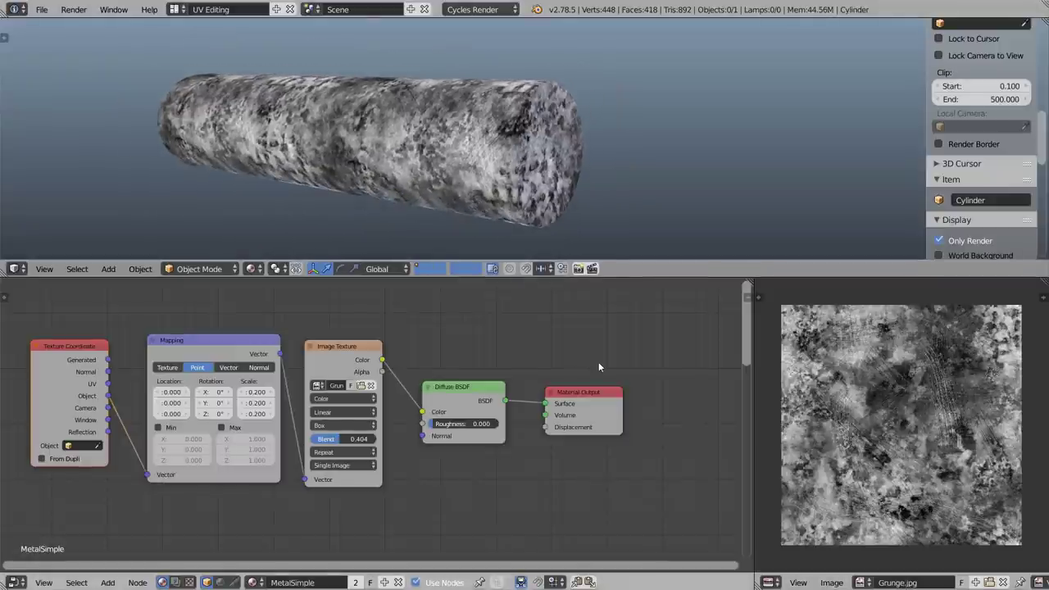